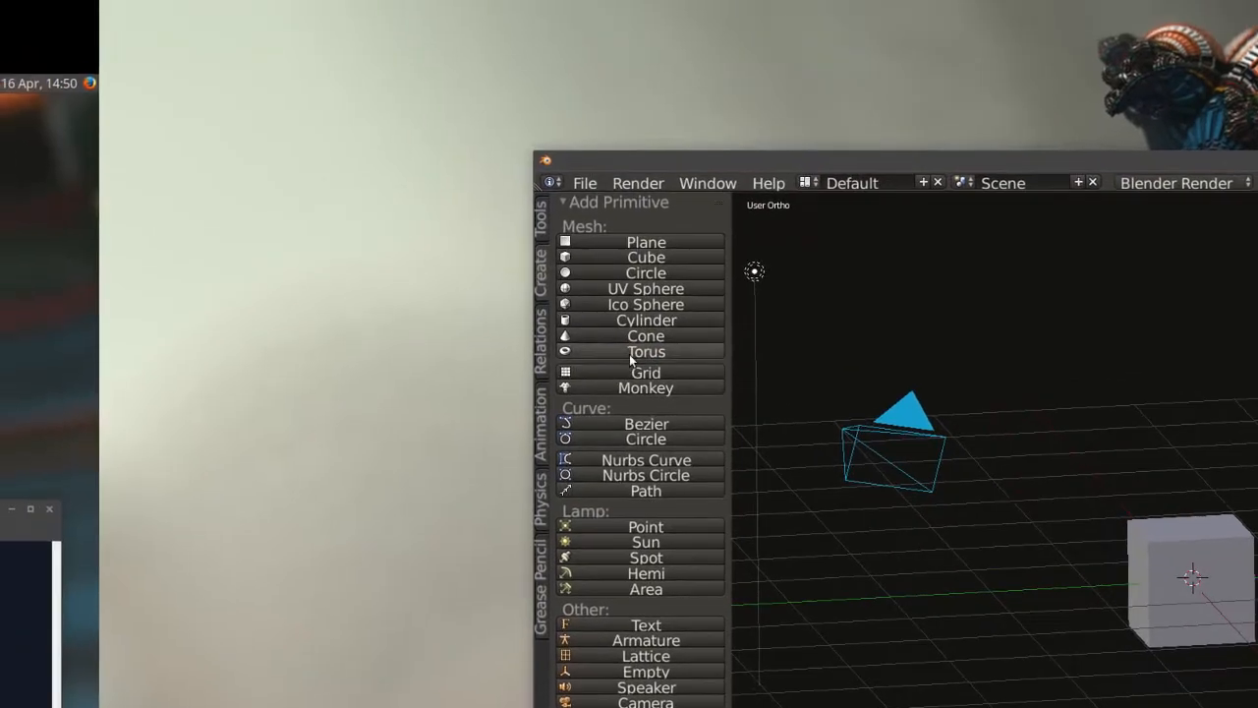
Add a torus, place it scaled down above the cube, and reduce the cube's size.
left_click(630, 354)
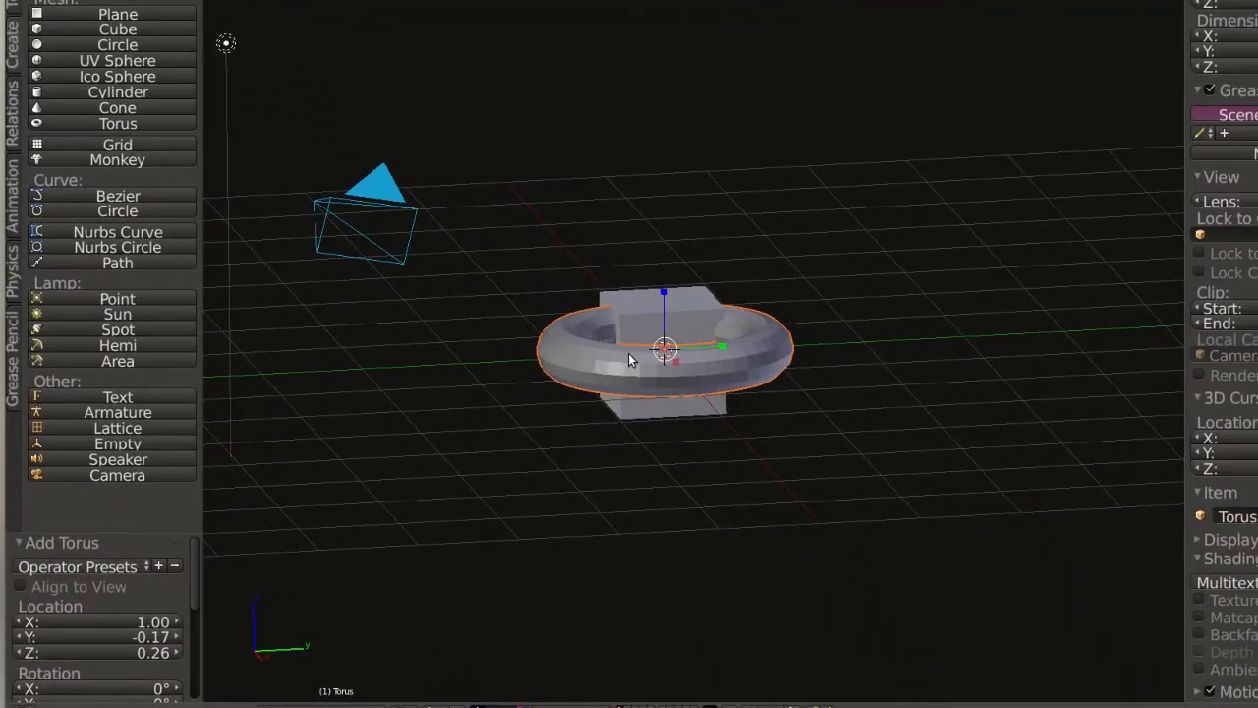
key("g")
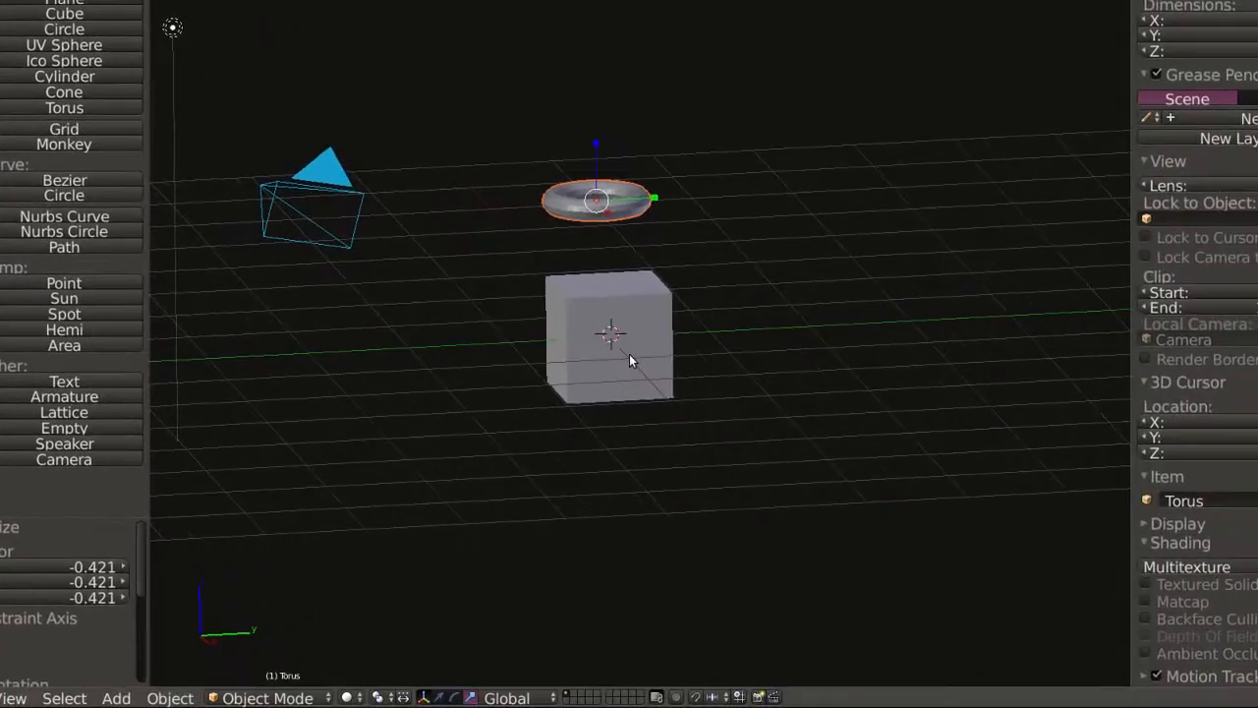
key("s")
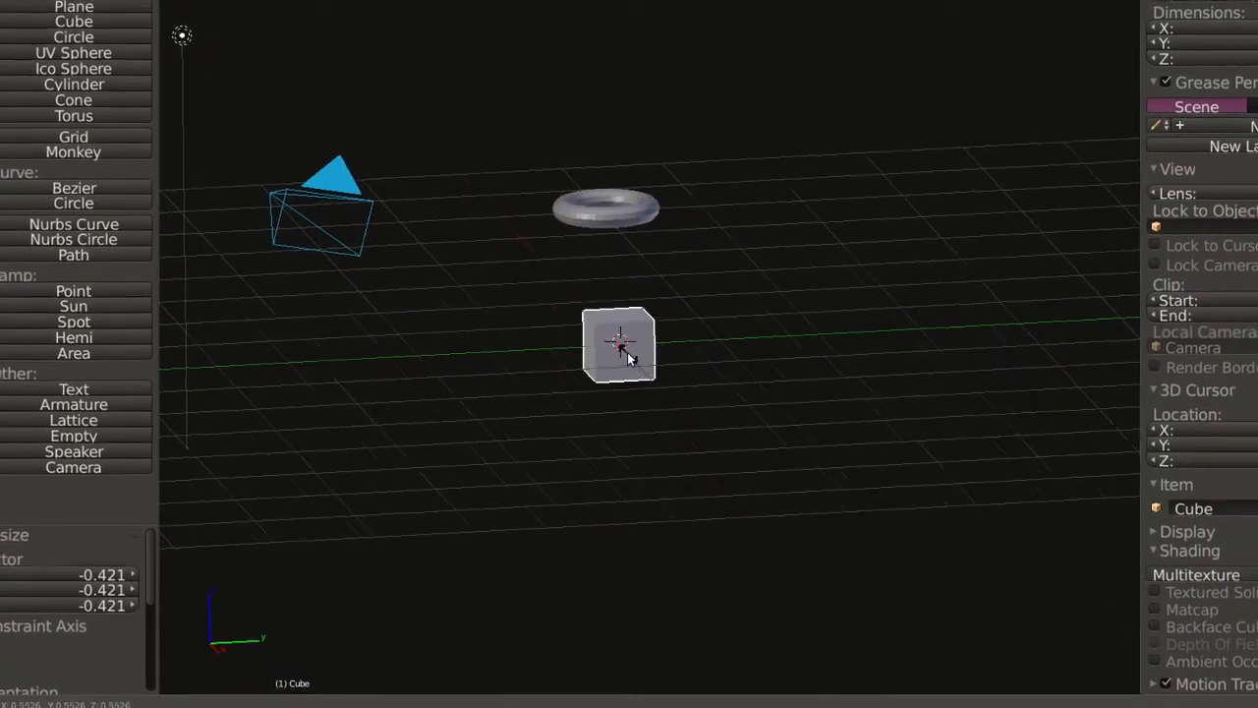
left_click(619, 350)
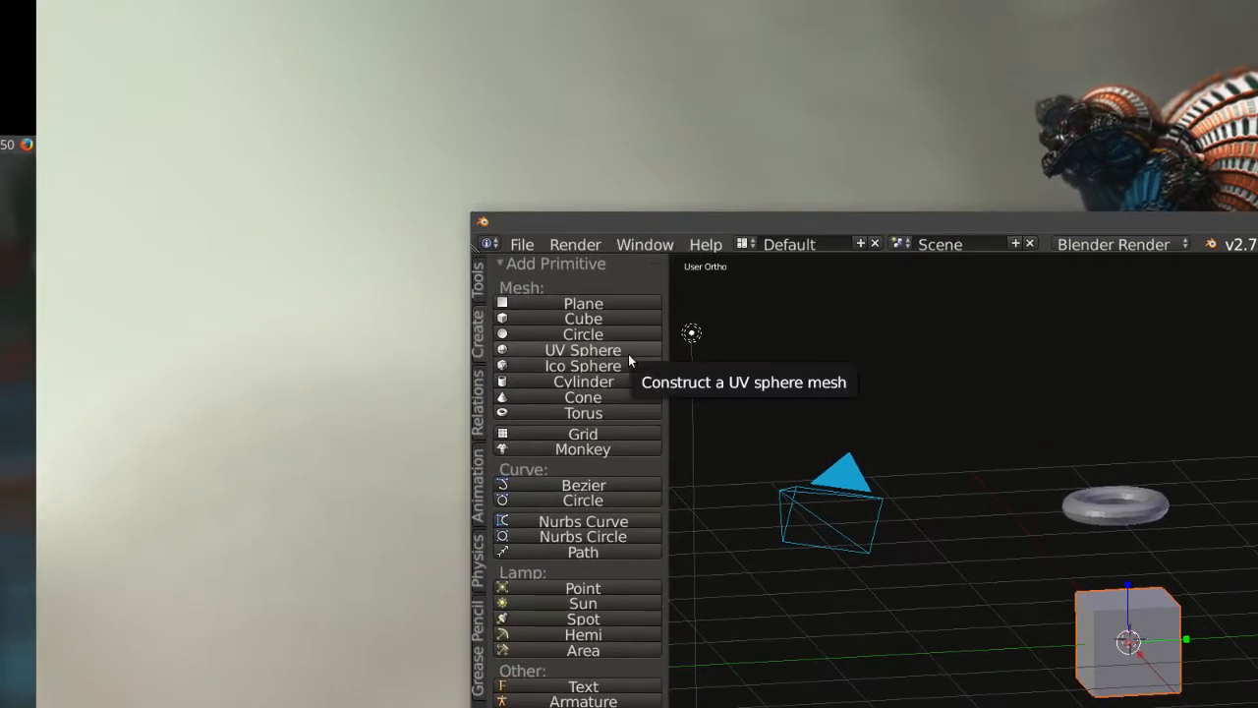
Add a UV sphere, scale it by 0.443 and move it beside the cube.
left_click(628, 355)
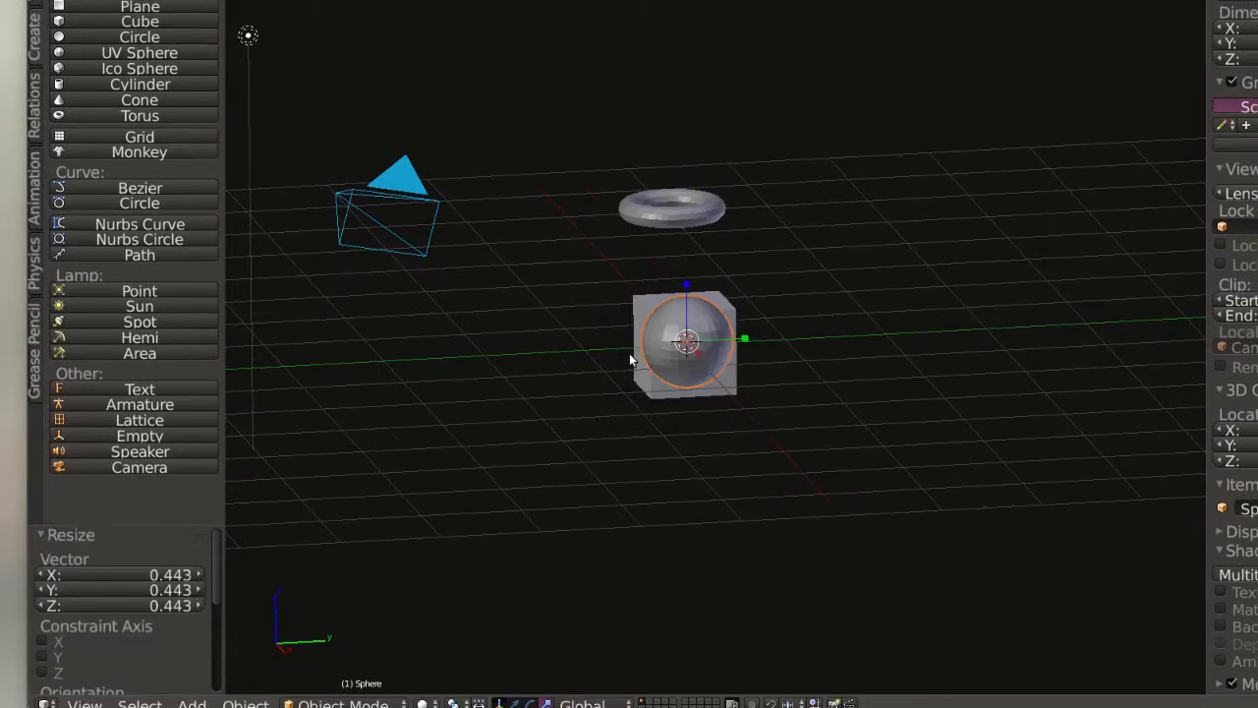
key("g")
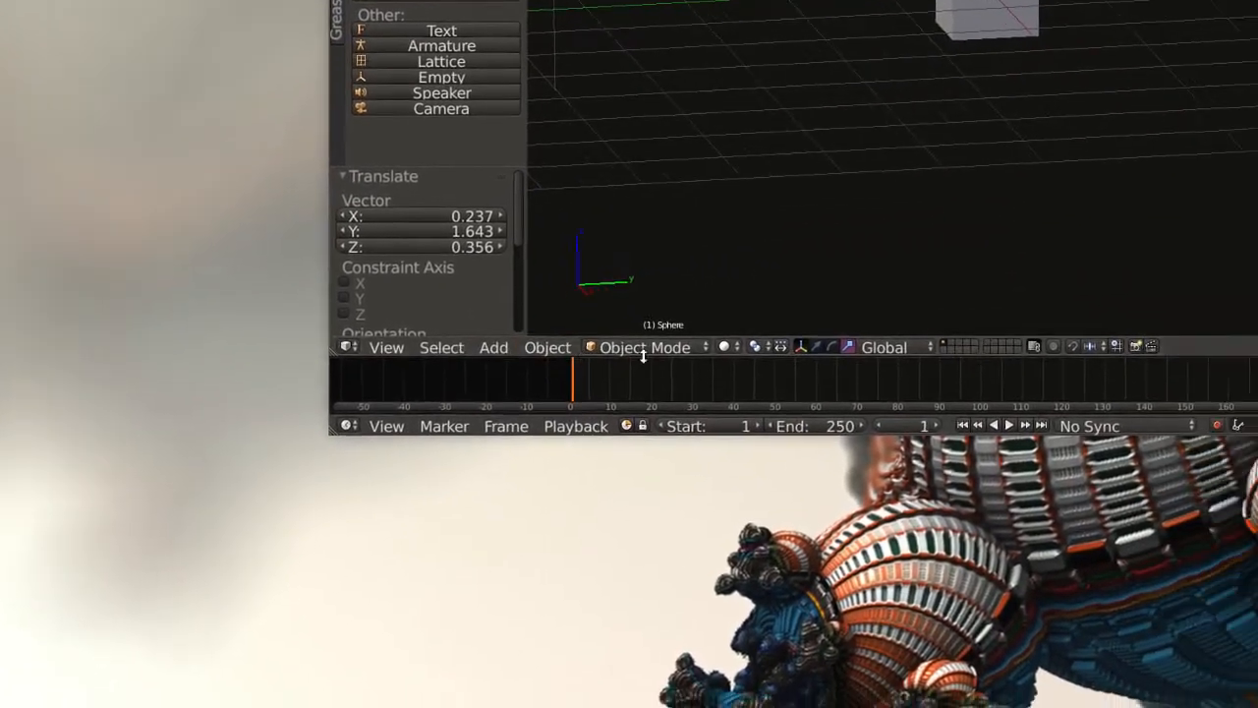
In Edit Mode, select a vertex on the sphere and pull it outward by about -0.052, -0.478, -0.182 to form a spike.
left_click(758, 357)
left_click(622, 316)
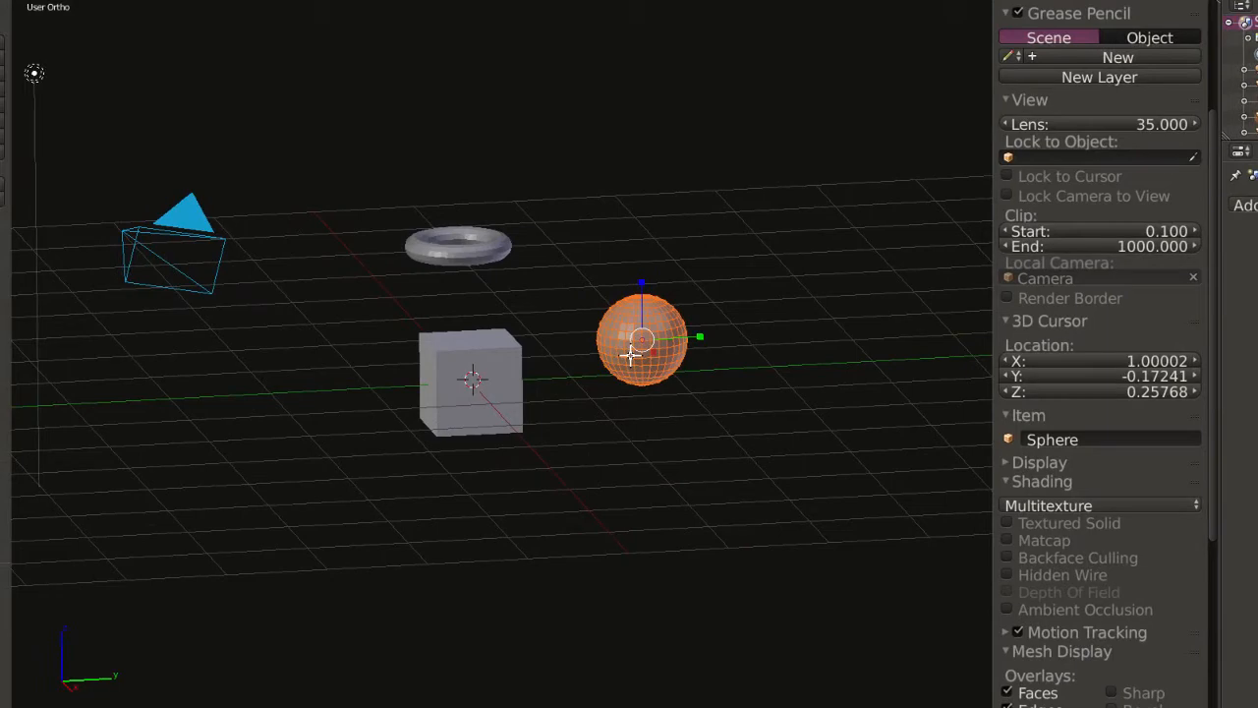
left_click(630, 354)
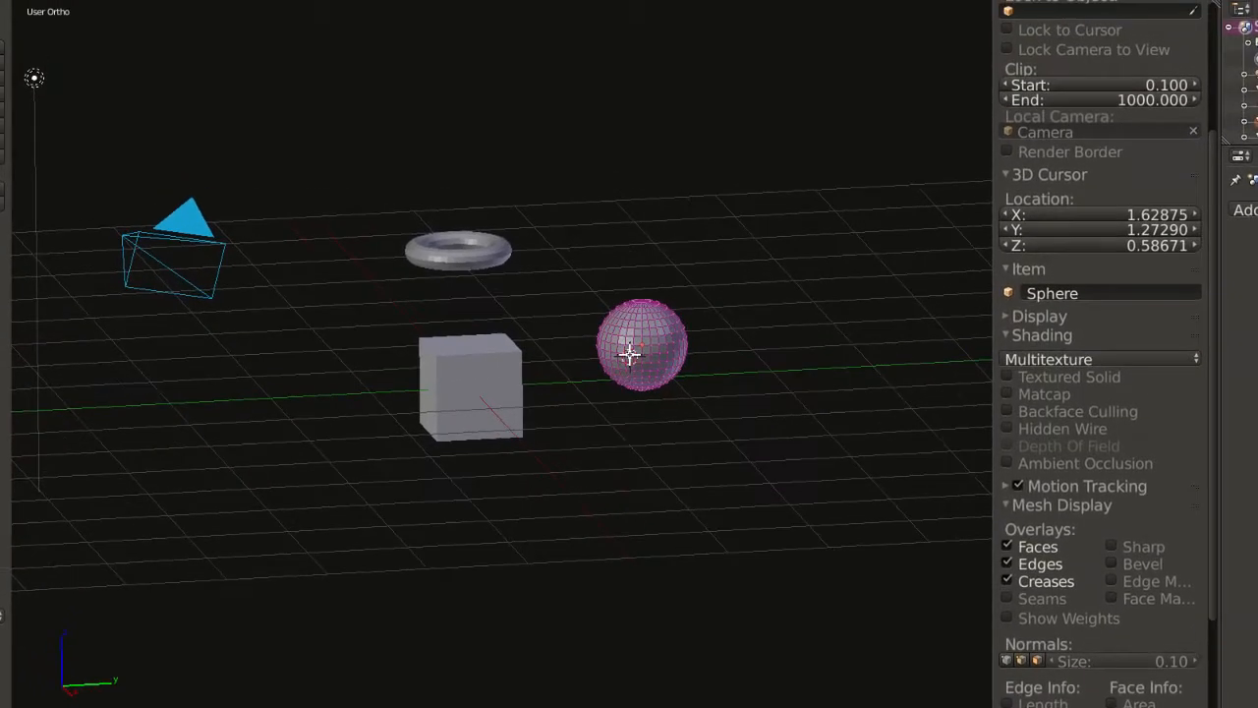
right_click(630, 354)
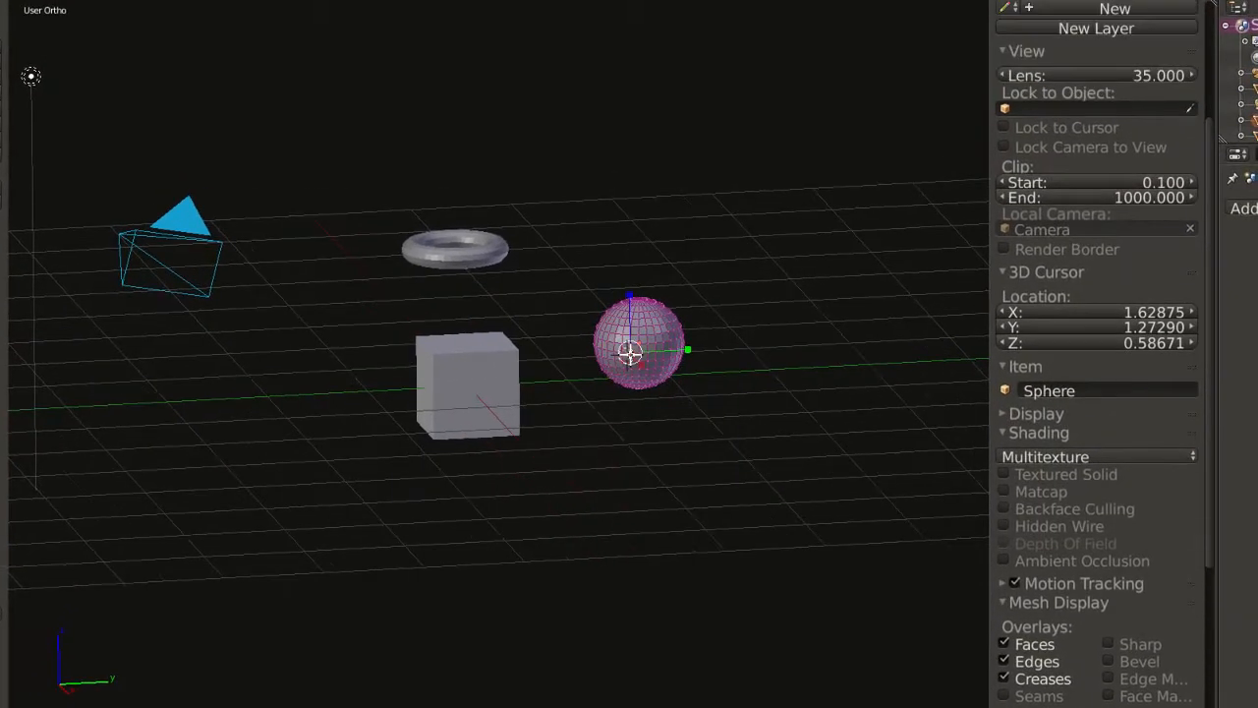
left_click(632, 351)
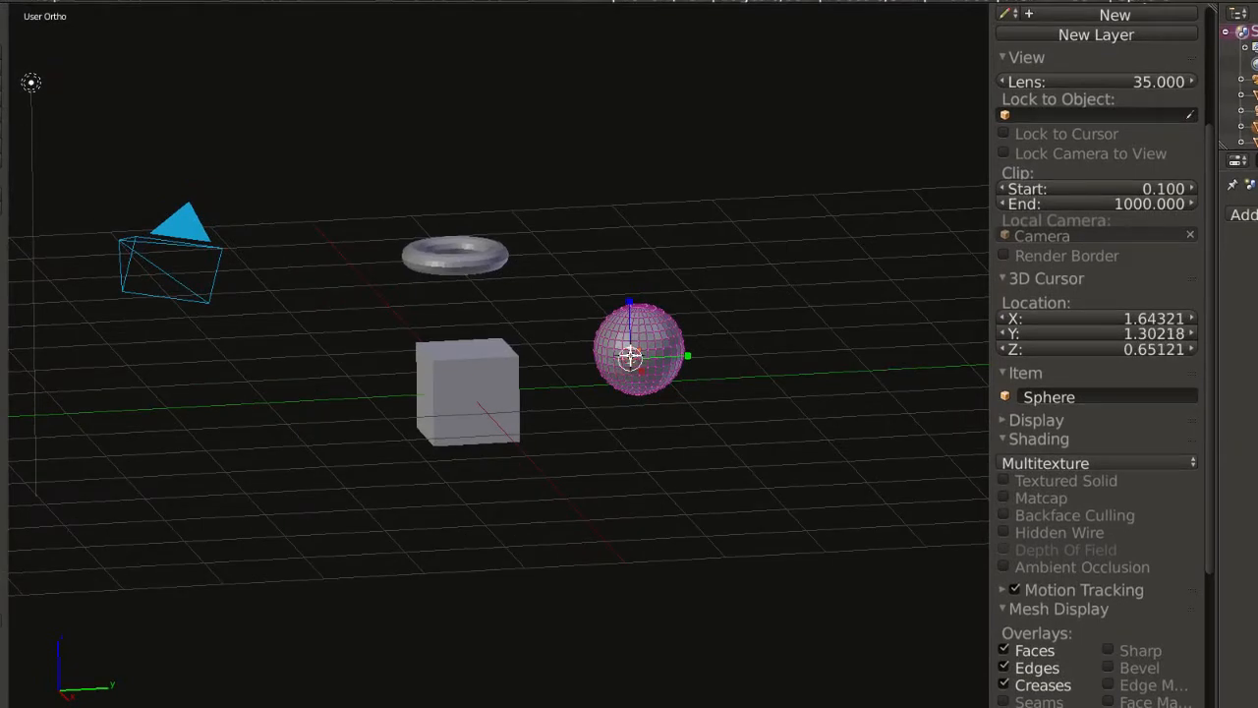
key("g")
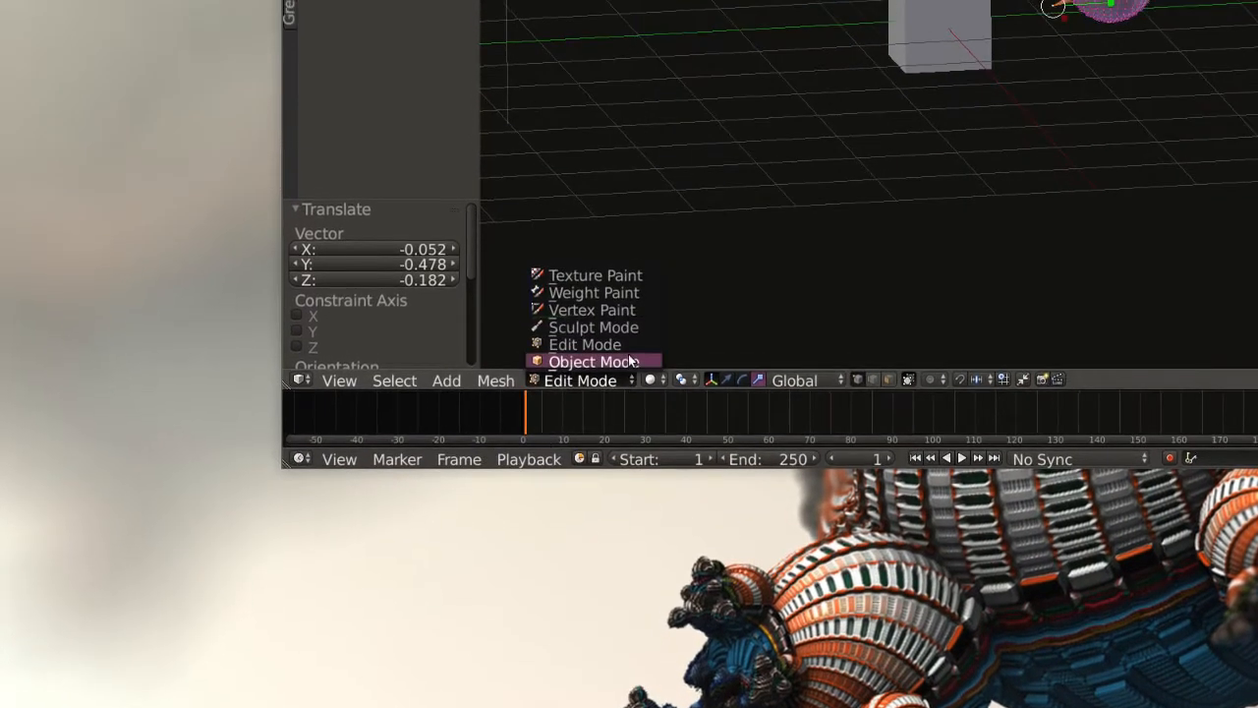
Return to Object Mode and rotate the spiked sphere.
left_click(590, 338)
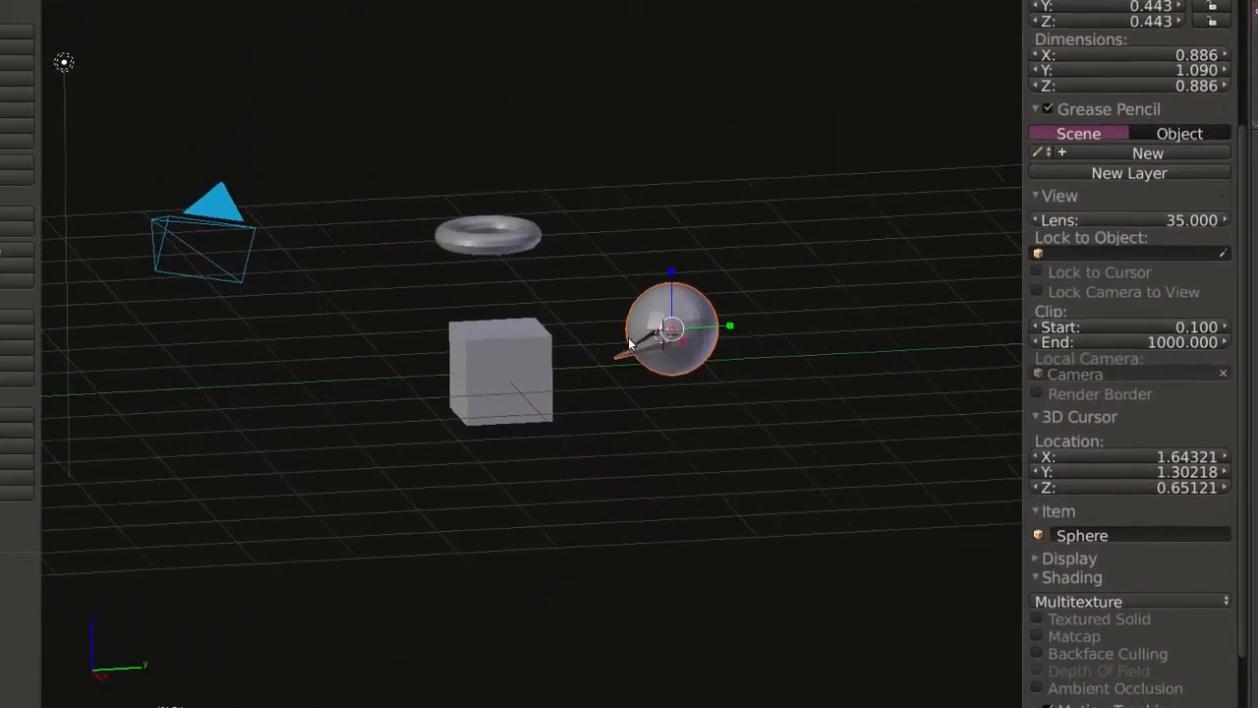
key("r")
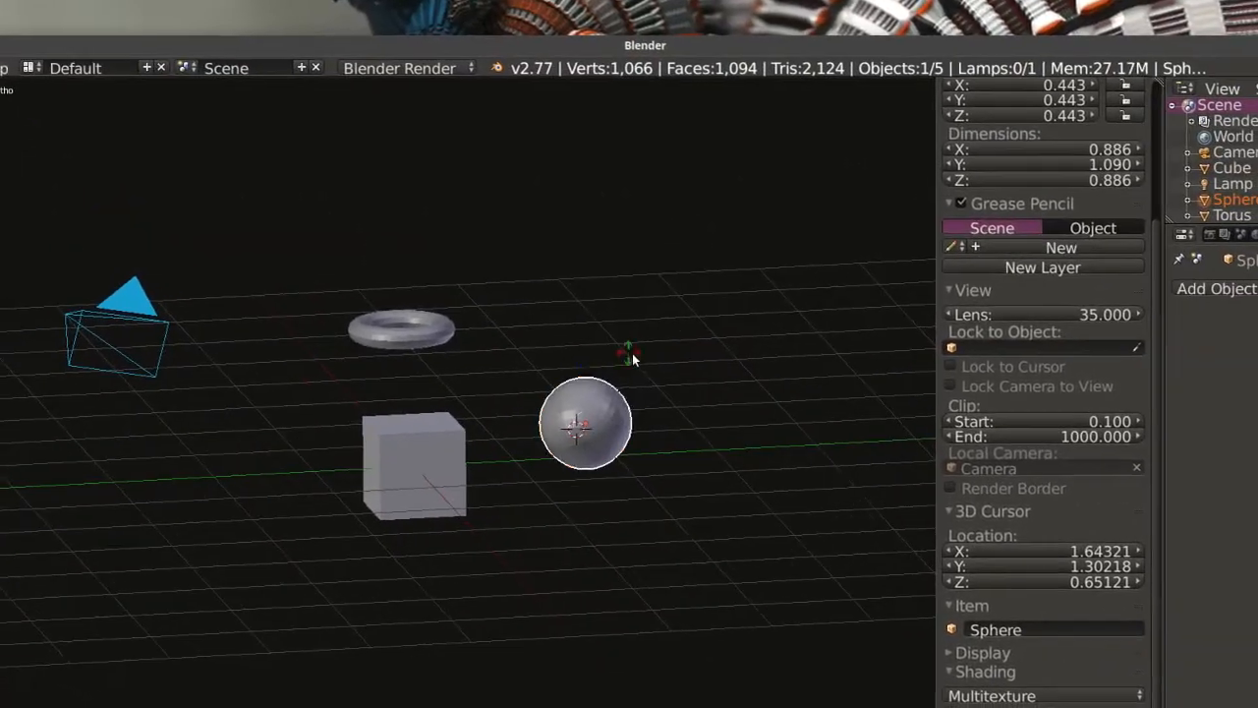
left_click(774, 347)
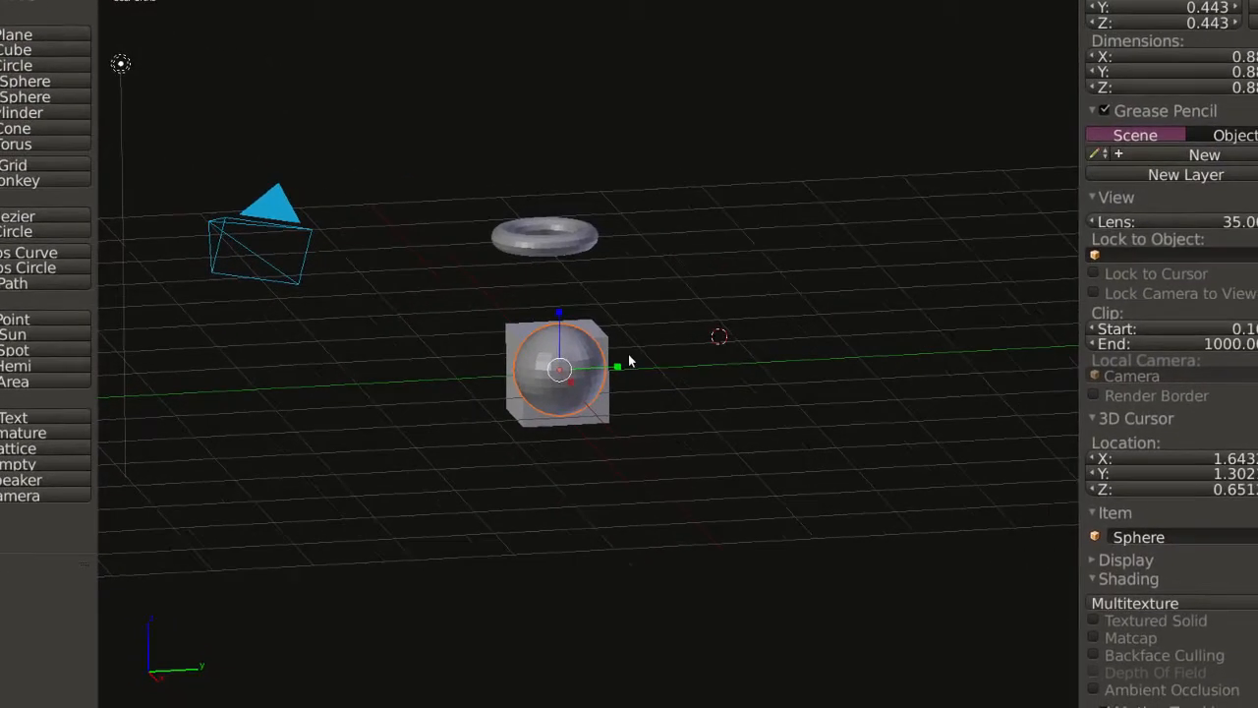
Move the sphere out of the cube, and add a monkey mesh scaled to 0.524 and rotated -327.742°.
key("g")
left_click(664, 336)
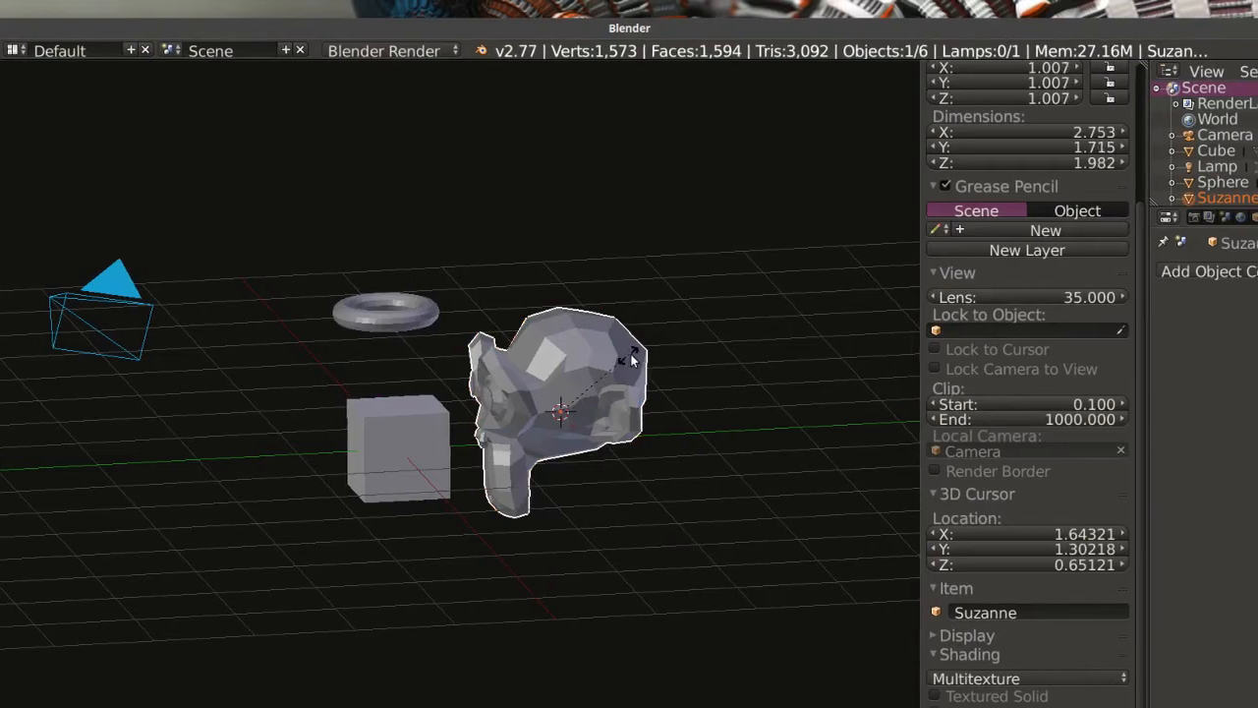
key("r")
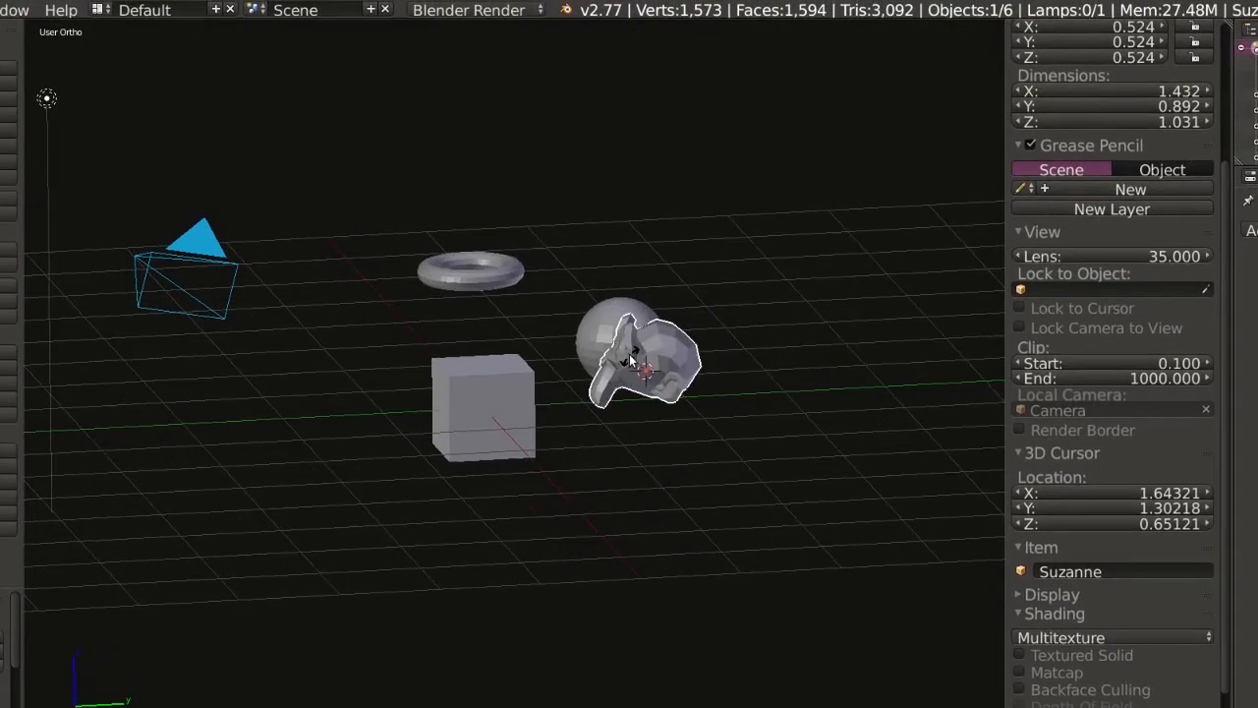
left_click(630, 361)
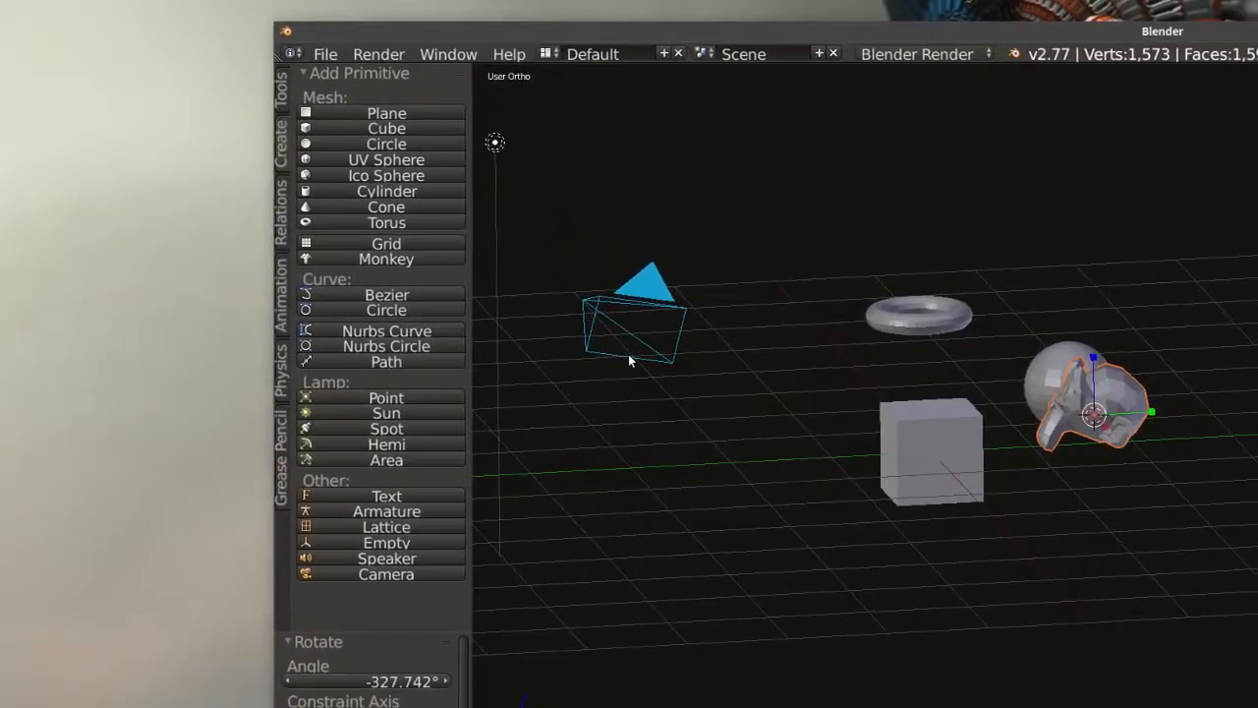
Move the monkey to the far side of the sphere and turn its face forward, finishing with a -15.399° rotation.
middle_click_drag(630, 361, 674, 423)
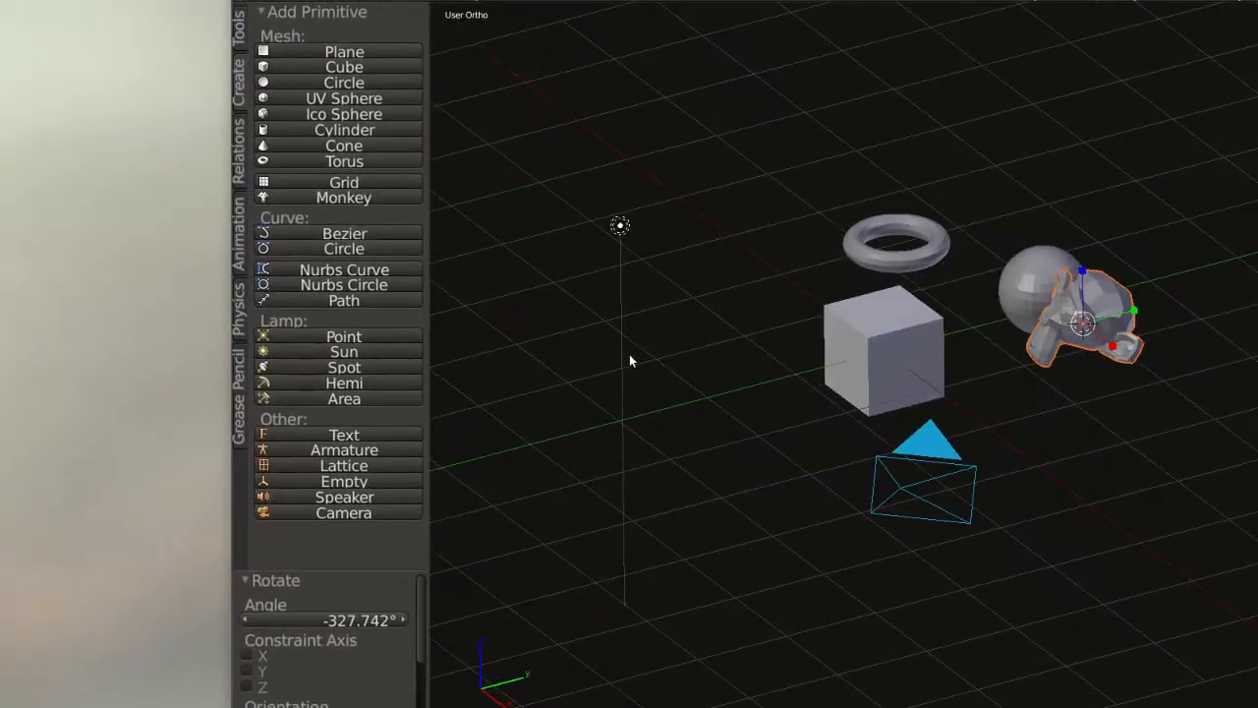
key("g")
left_click(698, 340)
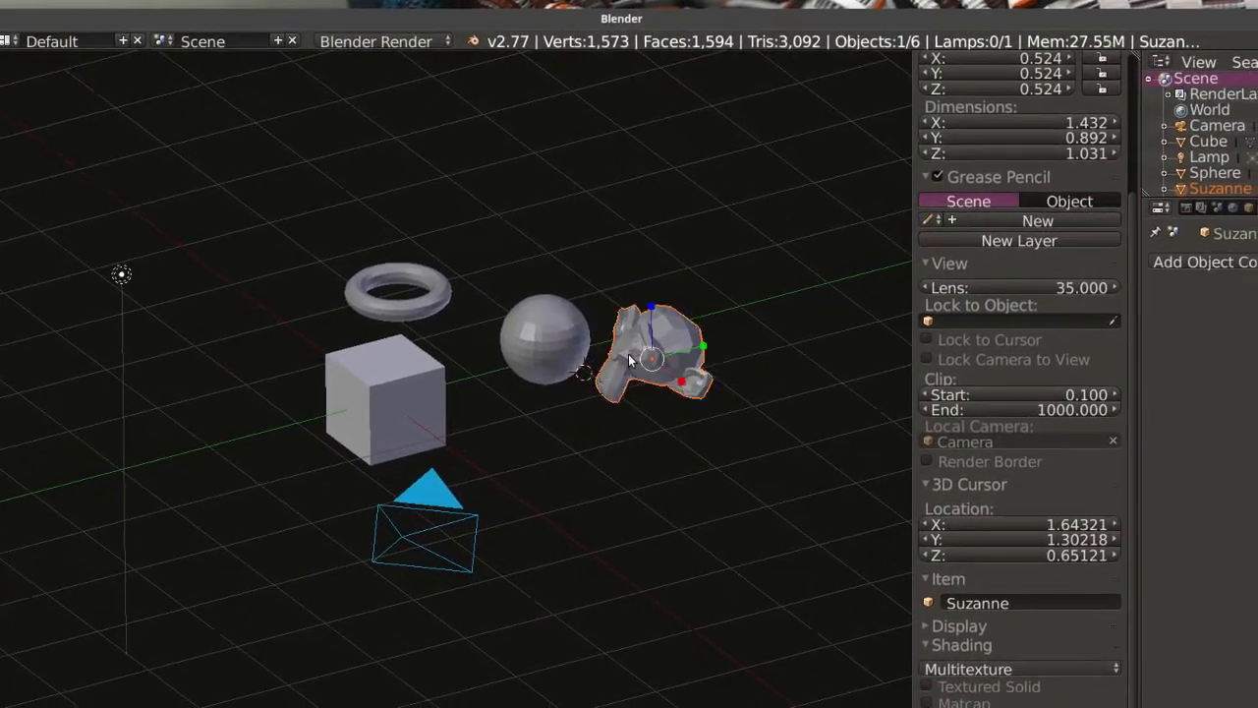
key("r")
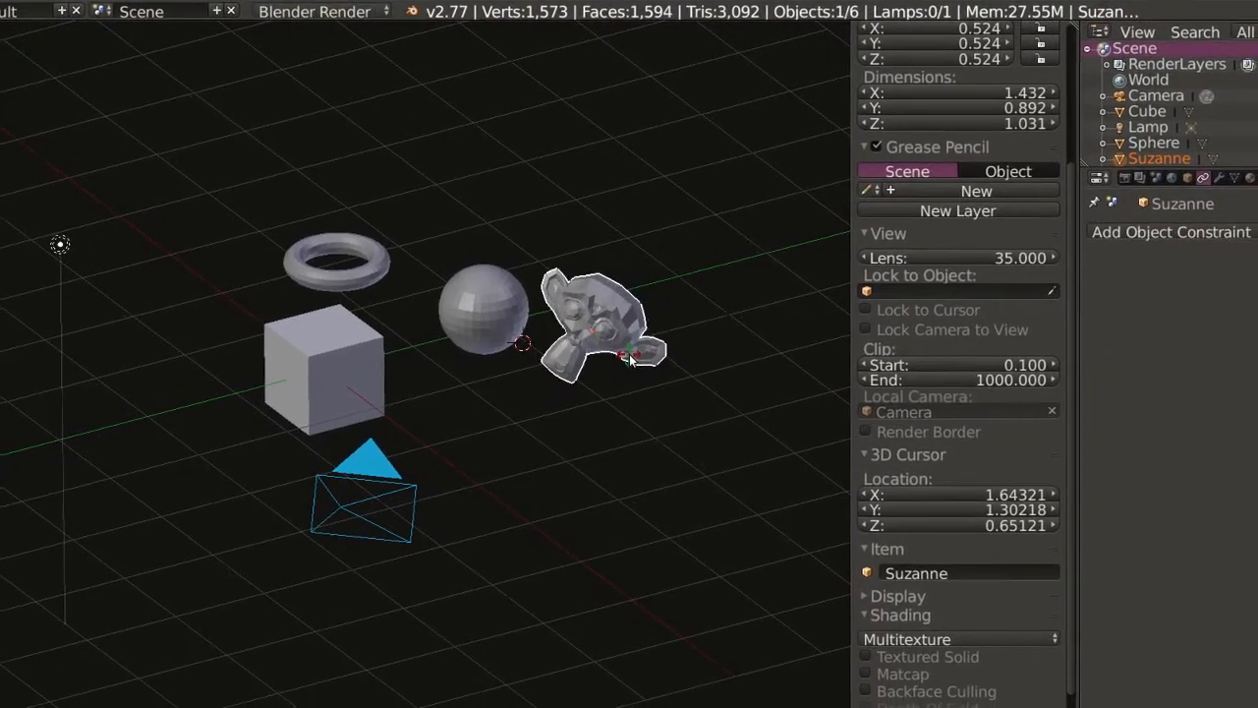
left_click(631, 360)
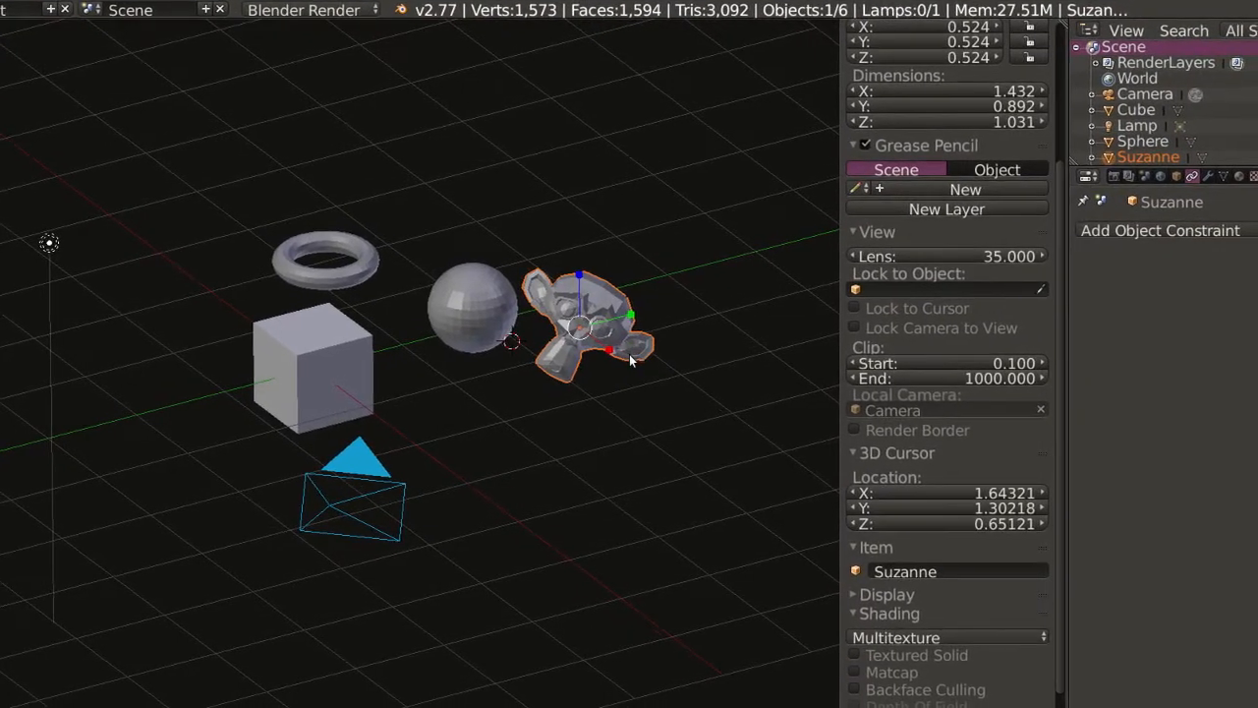
left_click(631, 360)
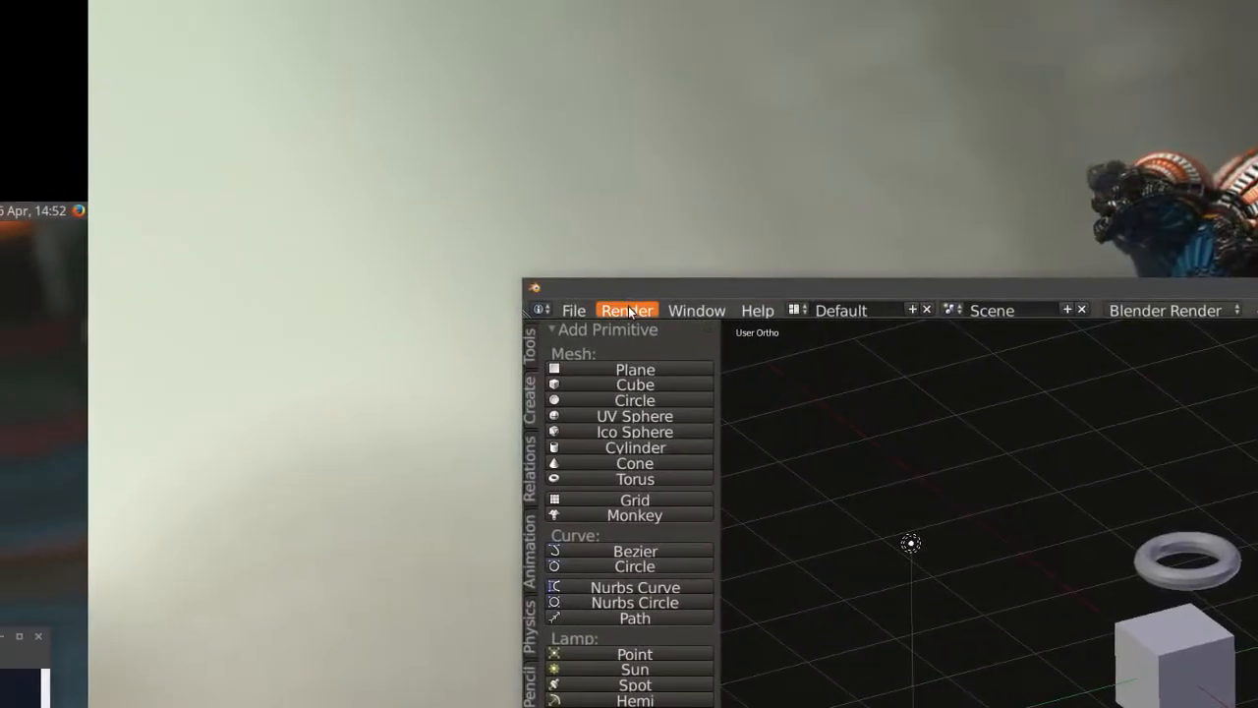
Render the scene as a still image twice, closing the render result each time.
left_click(631, 311)
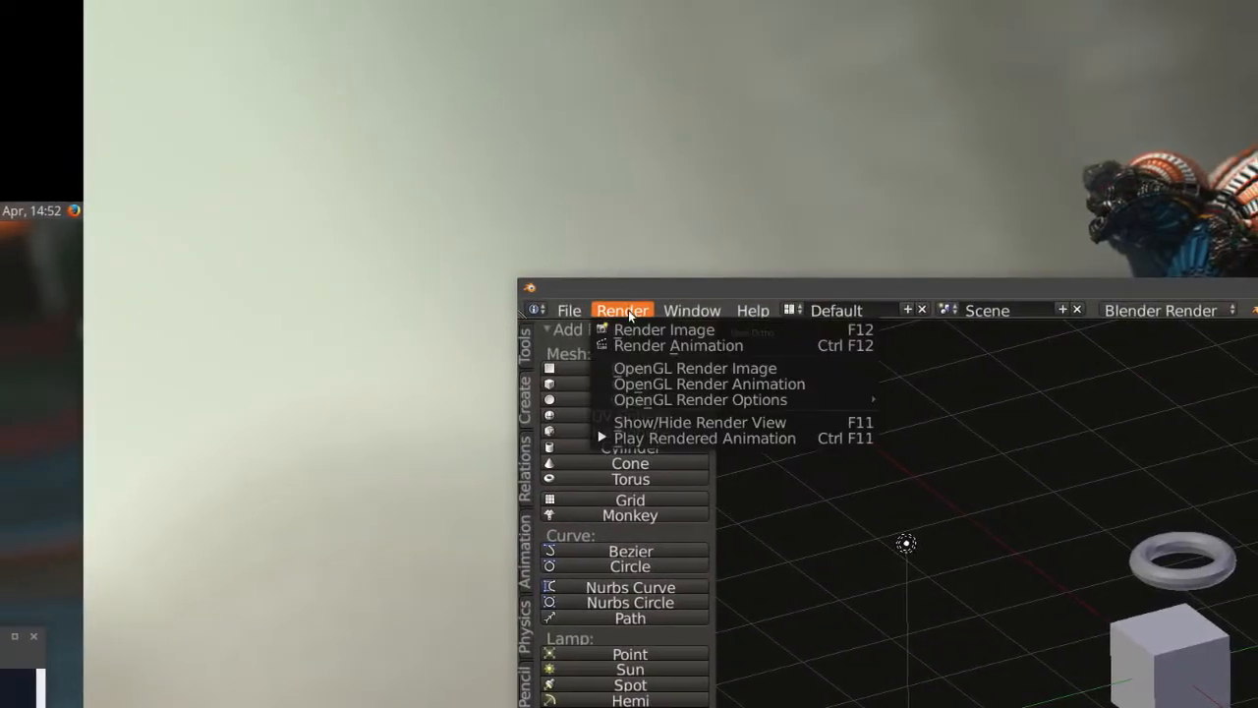
left_click(629, 331)
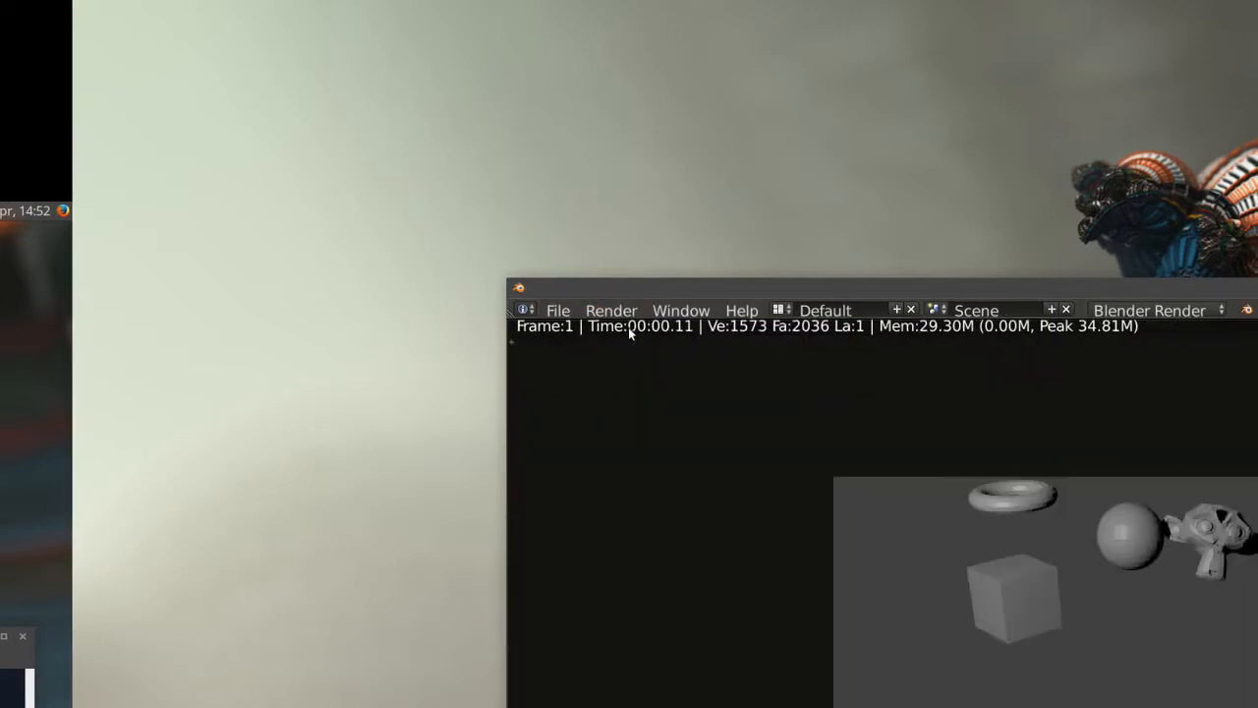
key("Escape")
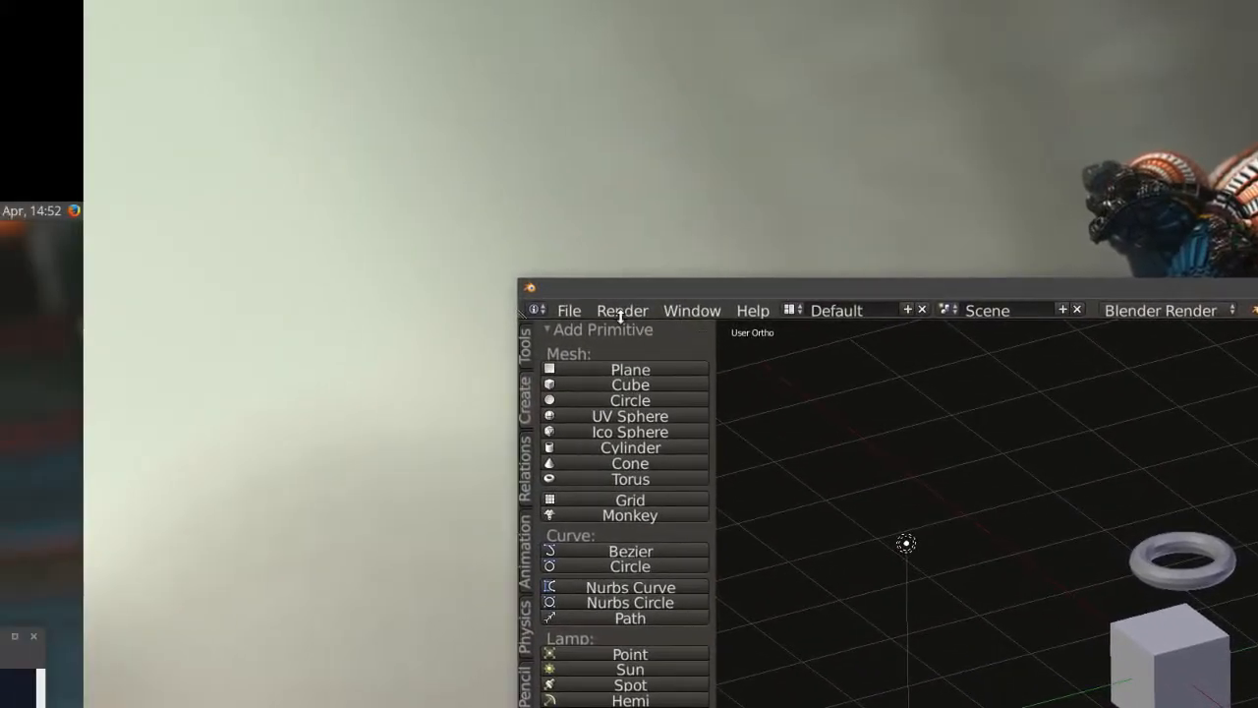
left_click(356, 154)
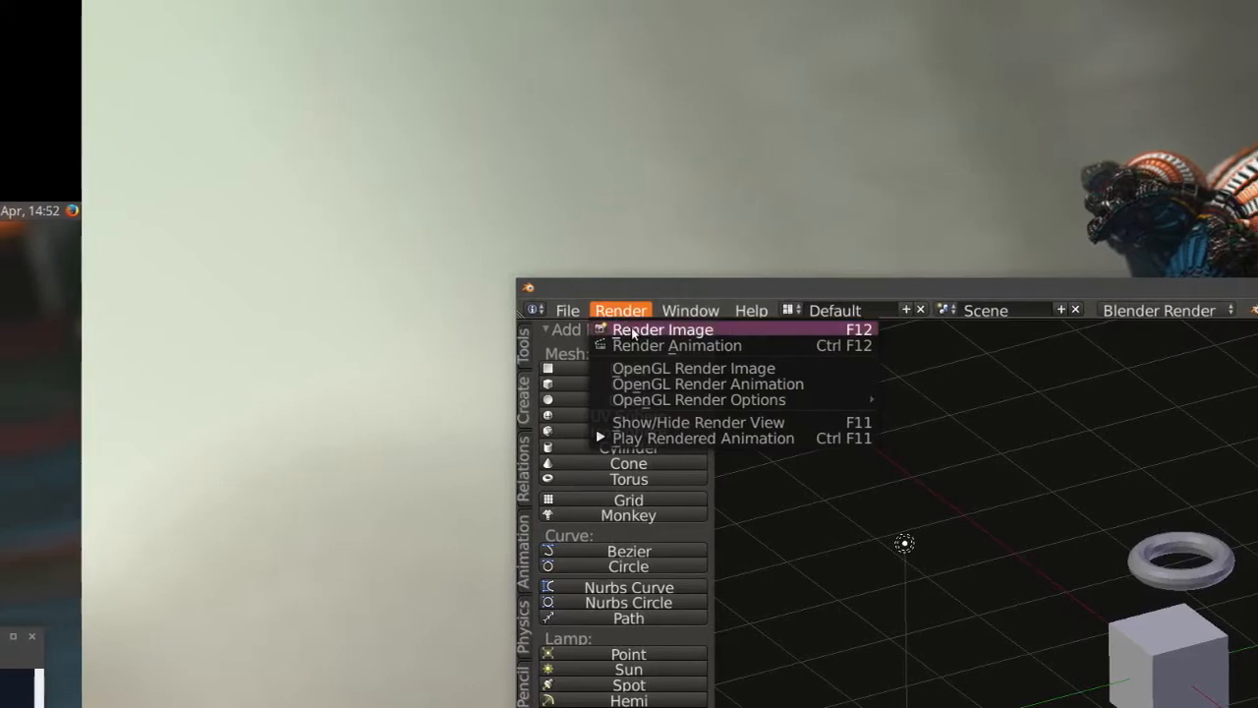
left_click(629, 329)
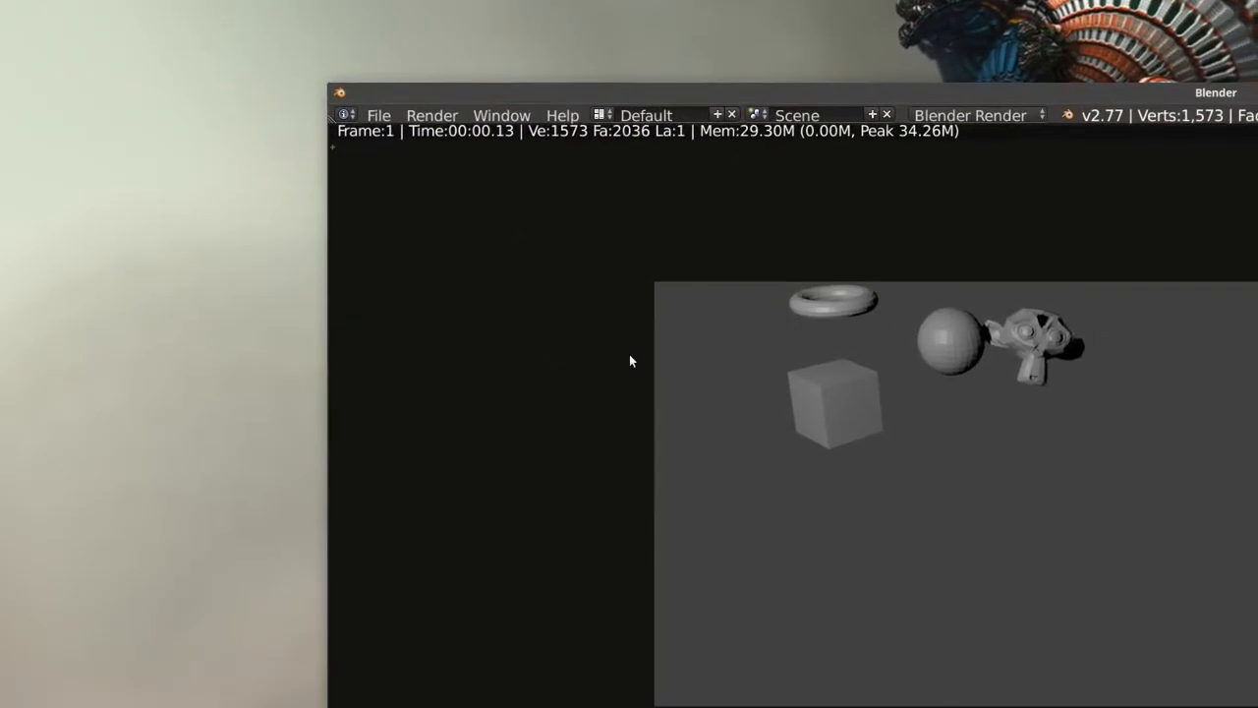
key("Escape")
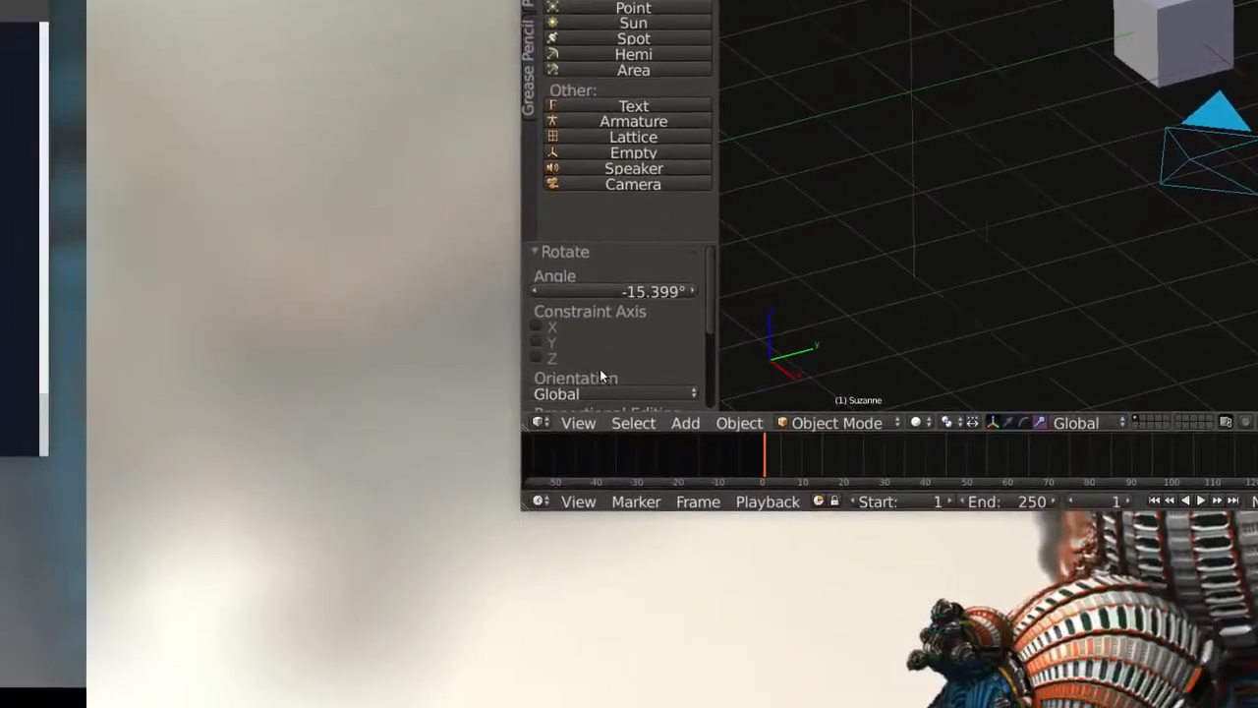
Look through the camera with Lock Camera to View enabled and reposition it to frame the four objects nearer the centre.
left_click(370, 703)
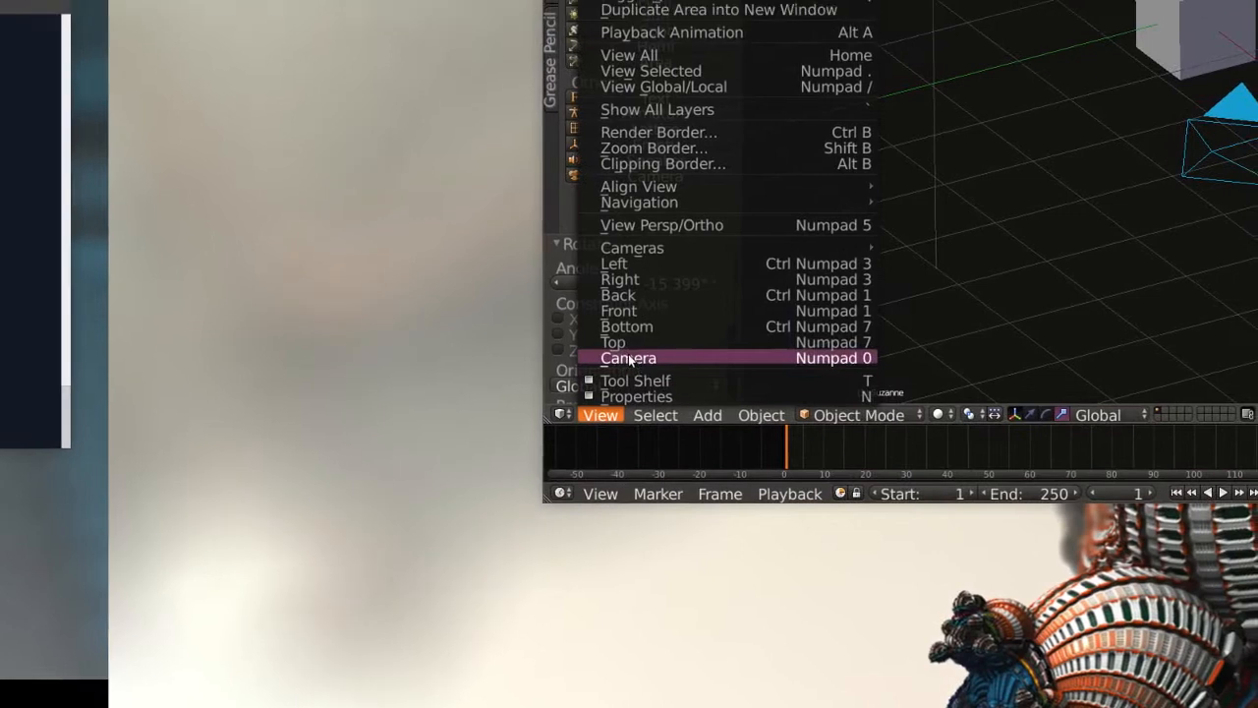
left_click(660, 295)
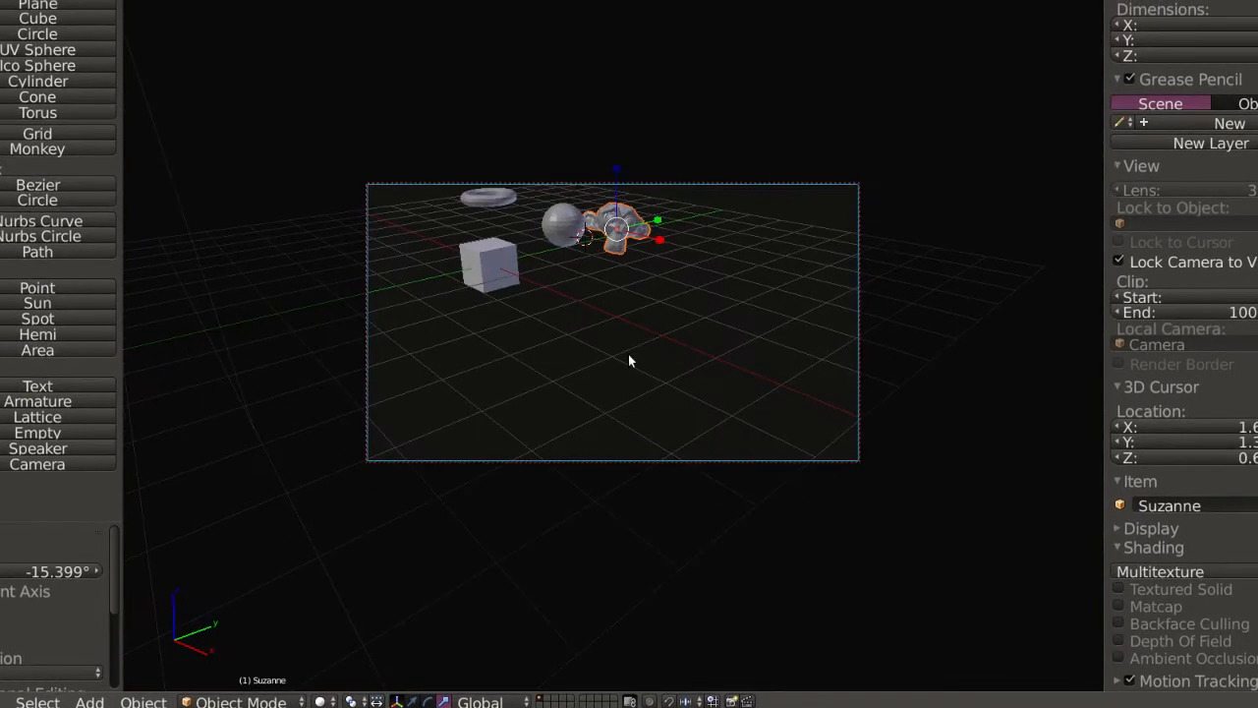
middle_click_drag(630, 361, 585, 415)
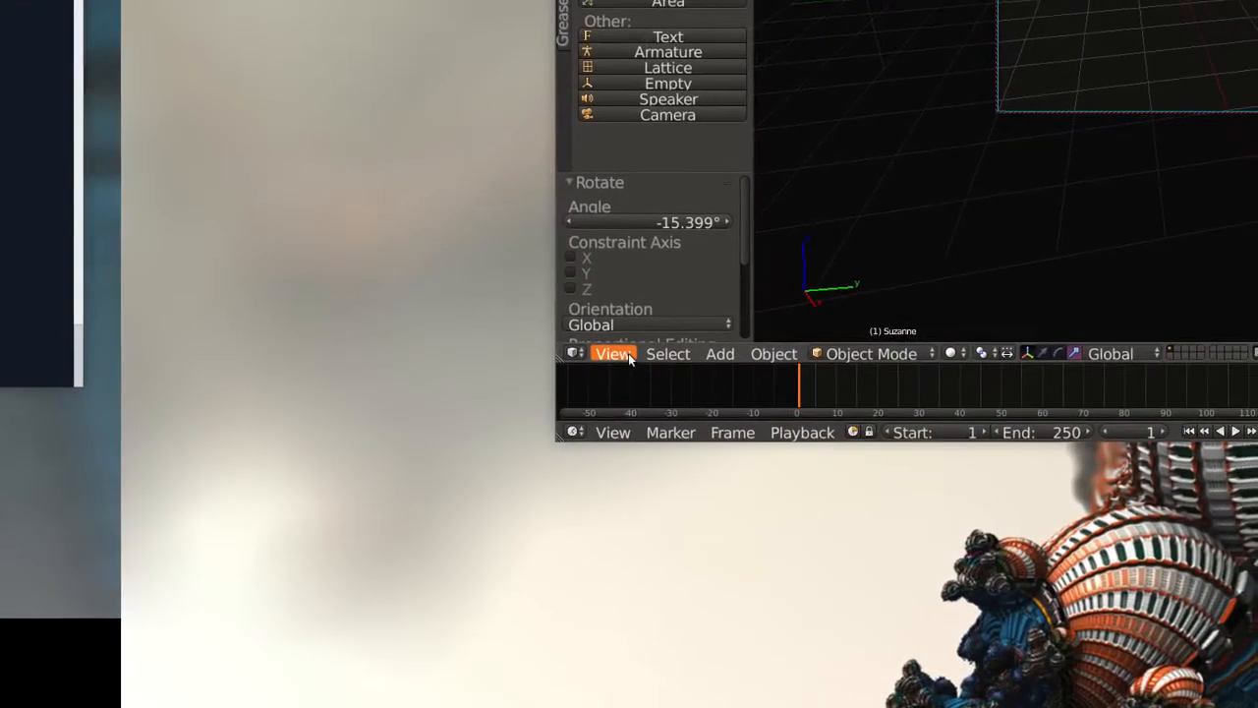
Exit the camera view and switch the viewport to perspective projection.
left_click(627, 356)
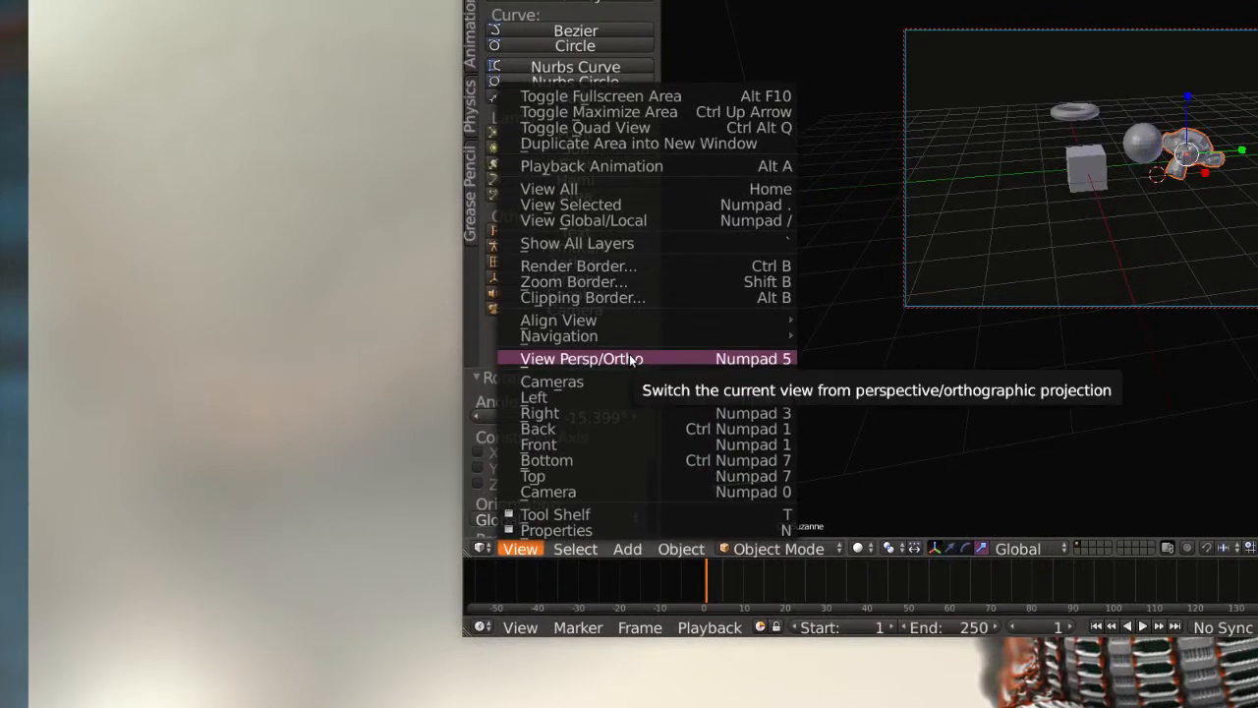
left_click(630, 359)
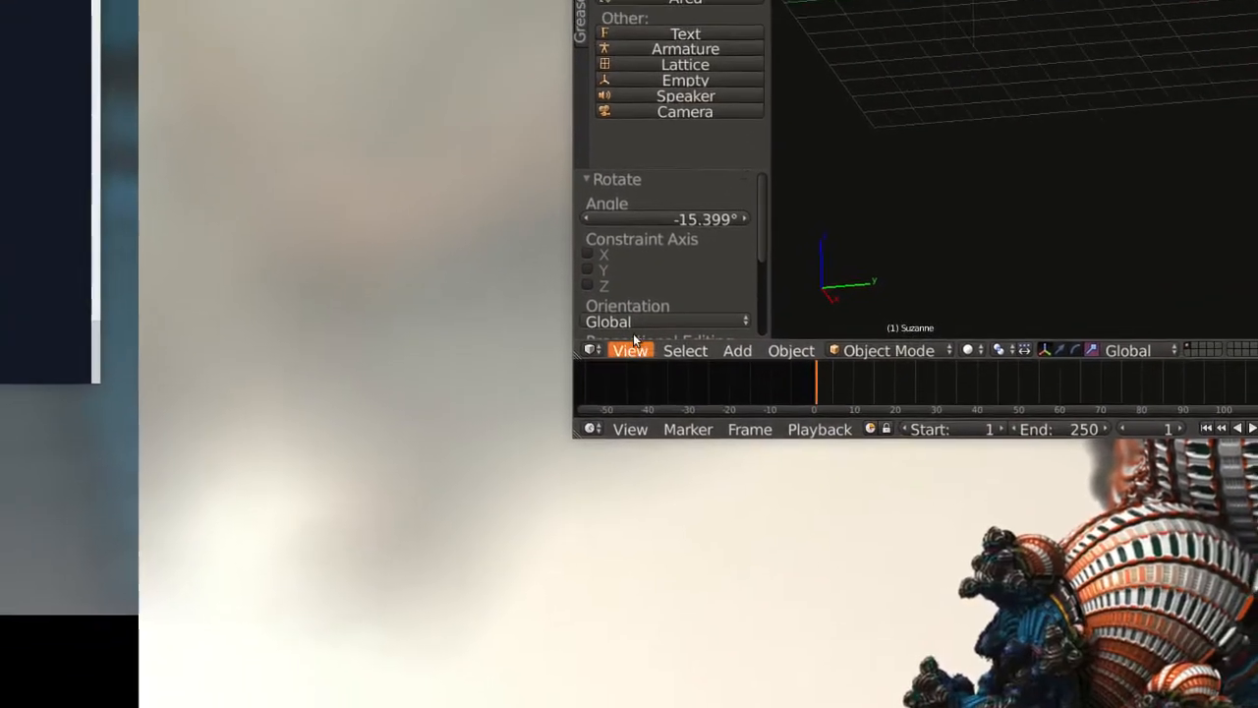
left_click(630, 350)
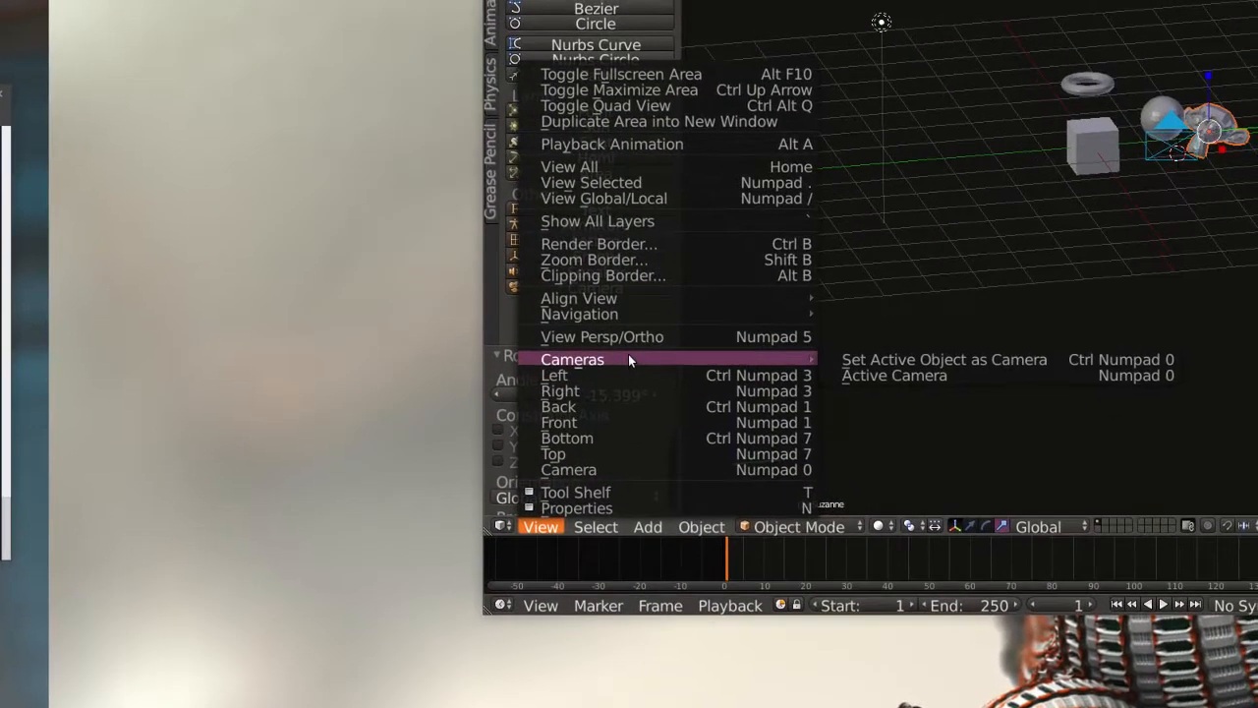
left_click(629, 338)
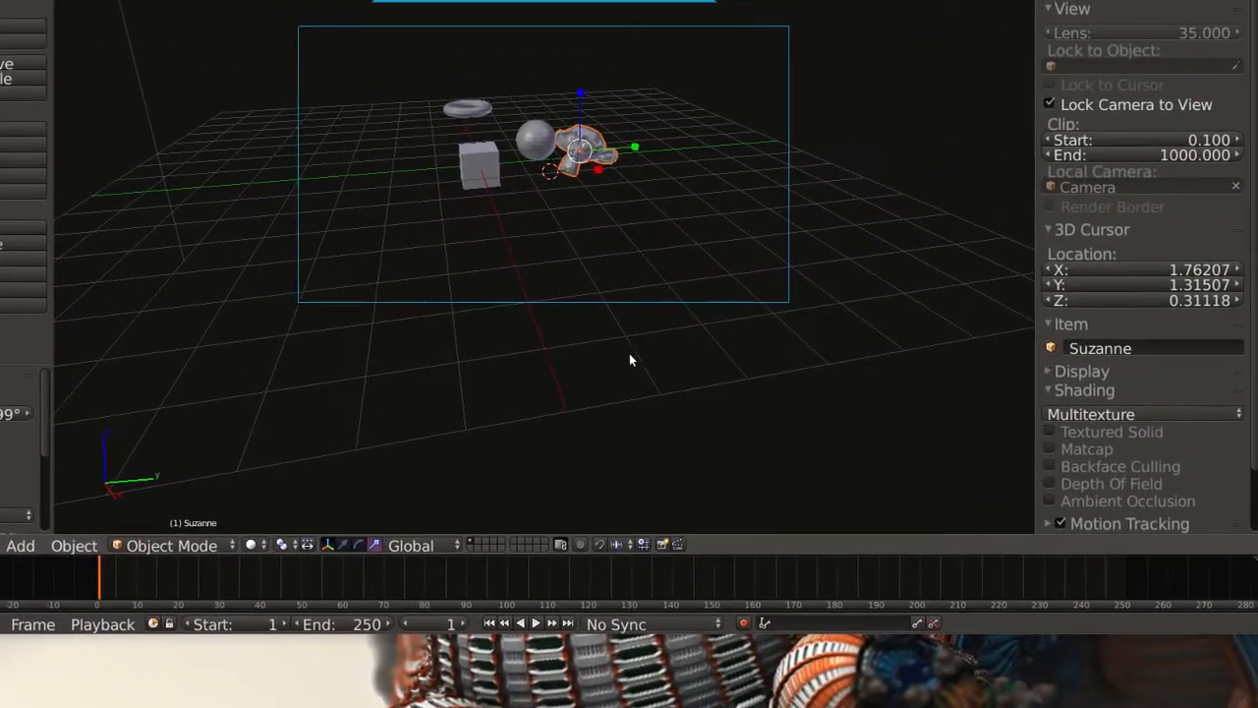
middle_click_drag(888, 391, 826, 391)
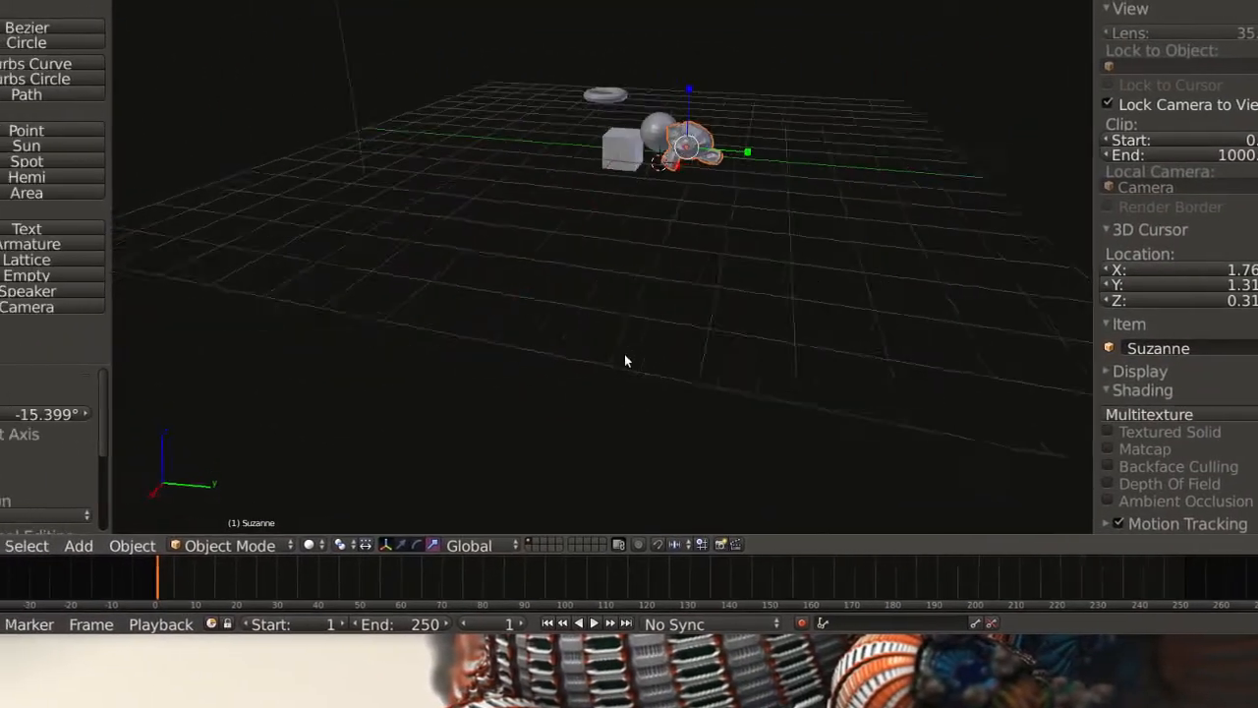
Add a cylinder scaled by -0.423 and move it by X -1.637, Y -0.763, Z 2.452, above the torus.
scroll(630, 360, "up", 1)
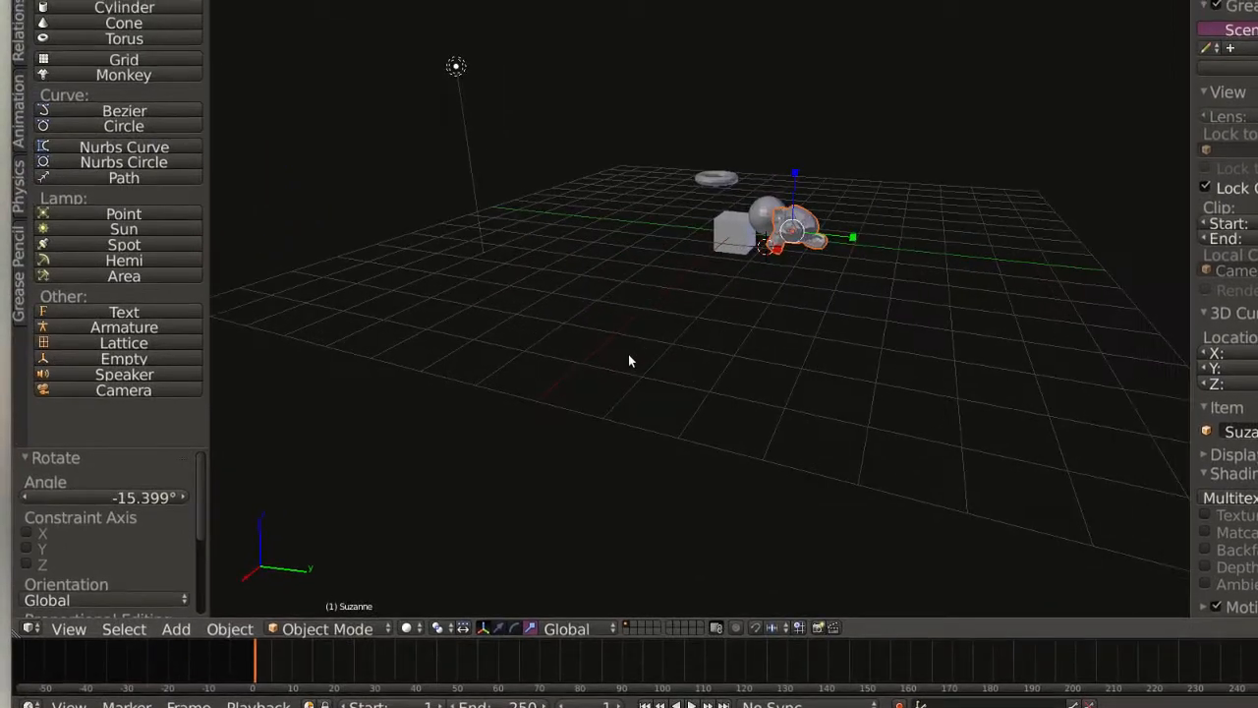
middle_click_drag(625, 328, 734, 339)
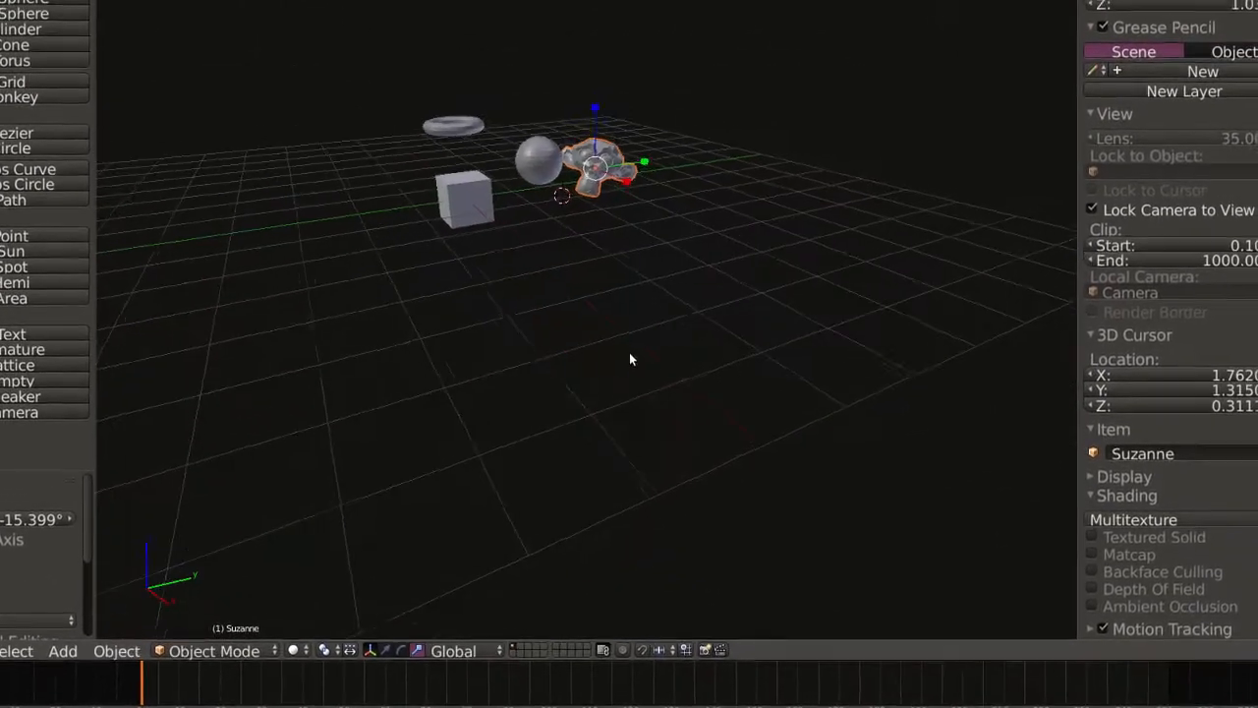
scroll(605, 361, "up", 1)
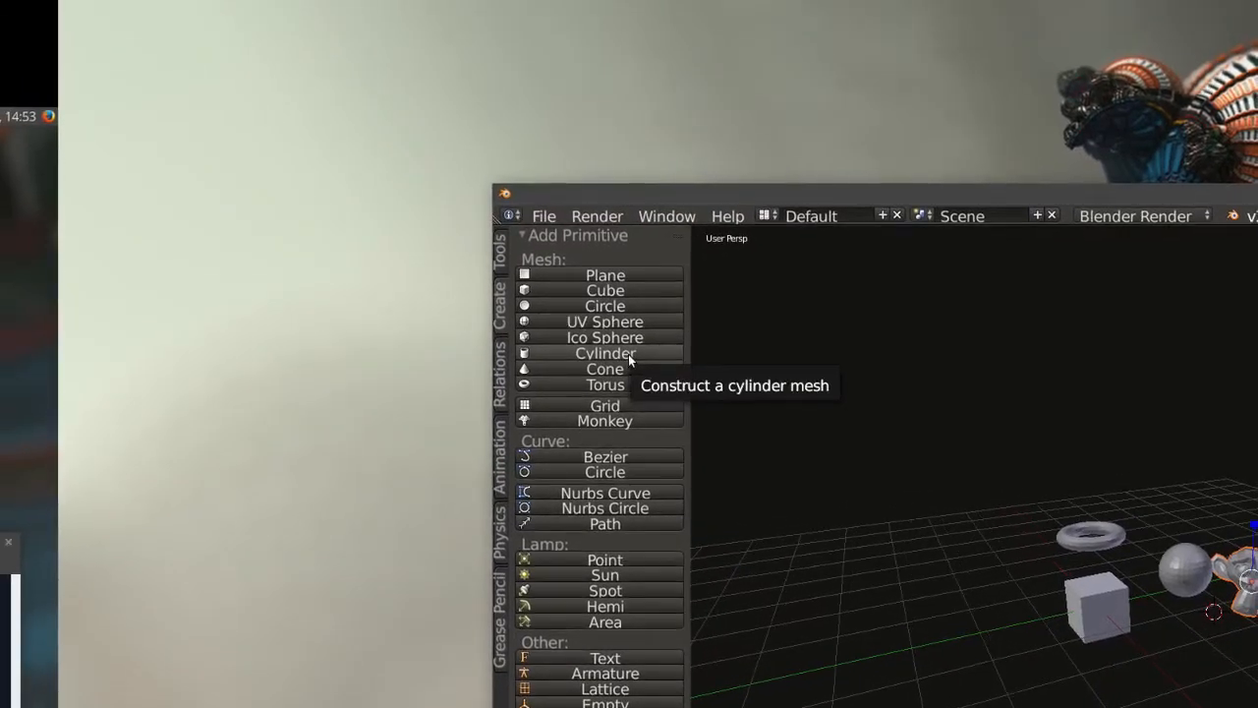
left_click(605, 353)
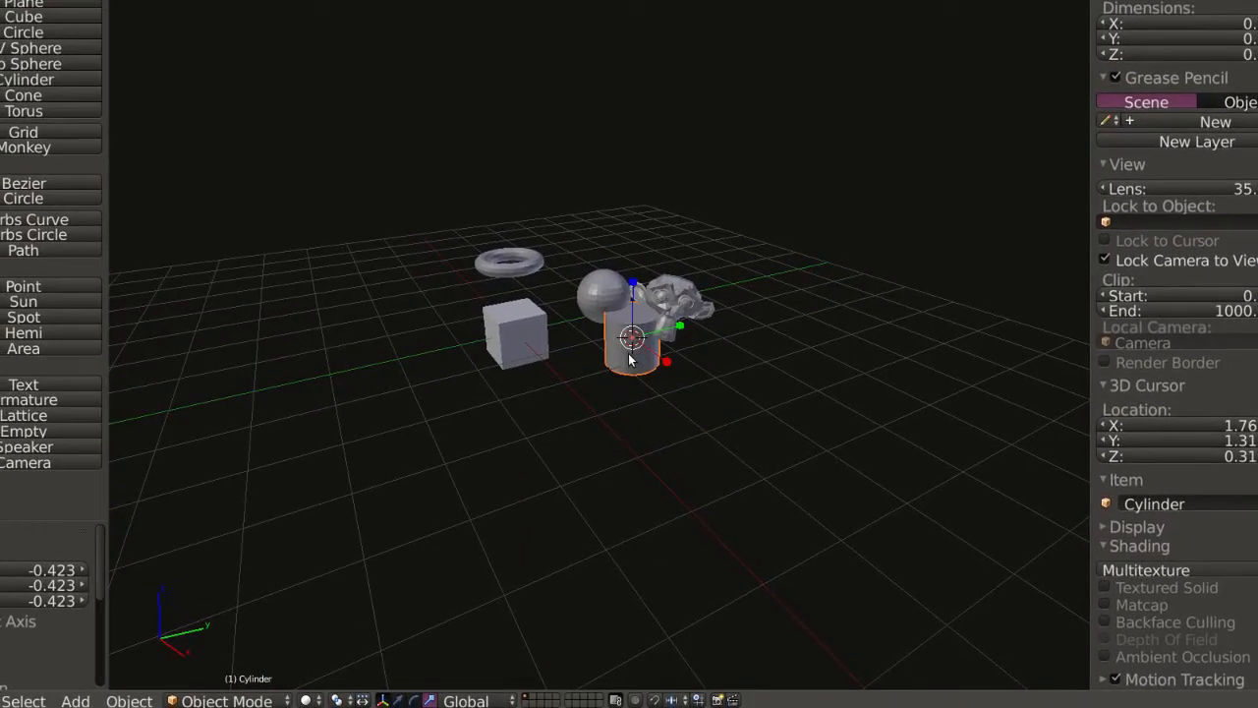
key("g")
left_click(530, 195)
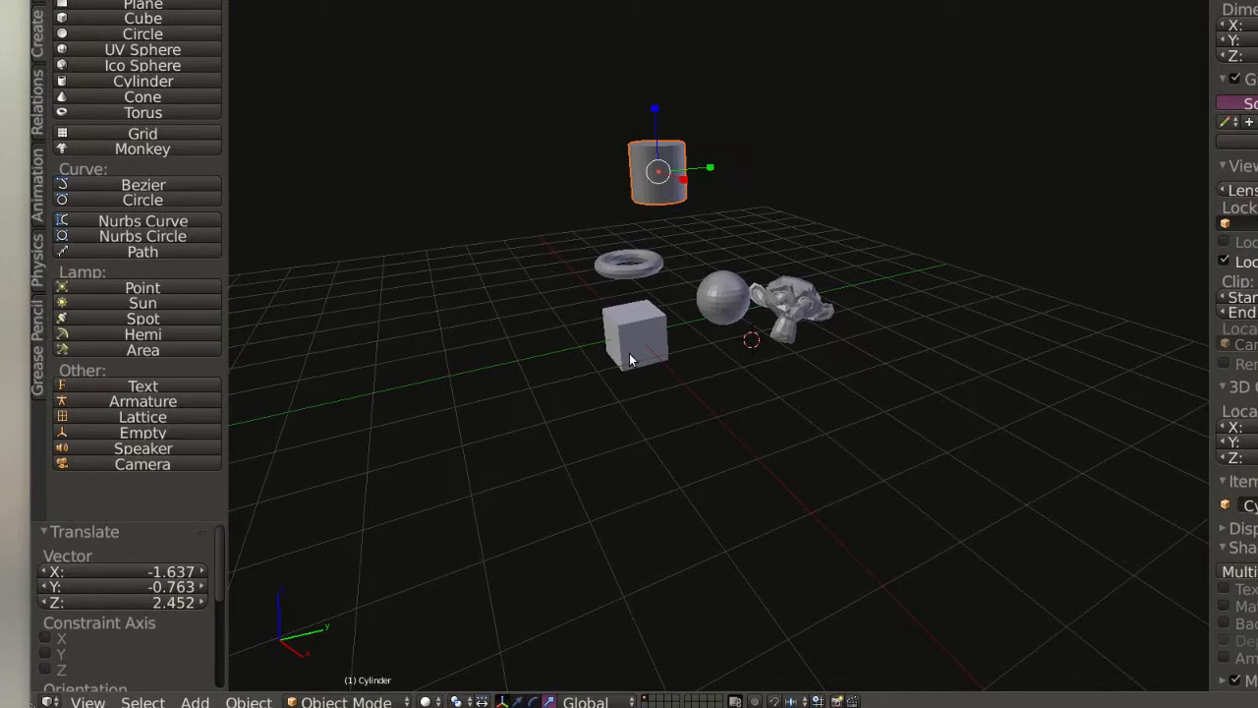
Scale the cube up uniformly by 1.339.
right_click(622, 359)
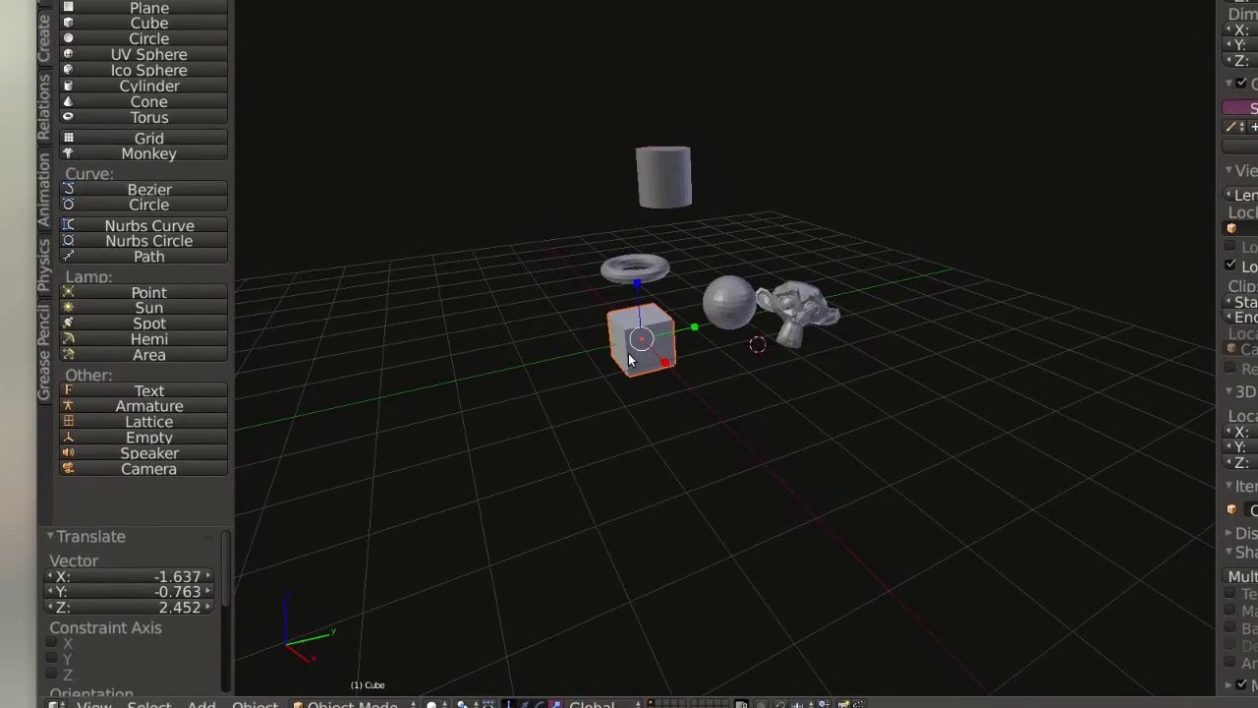
key("s")
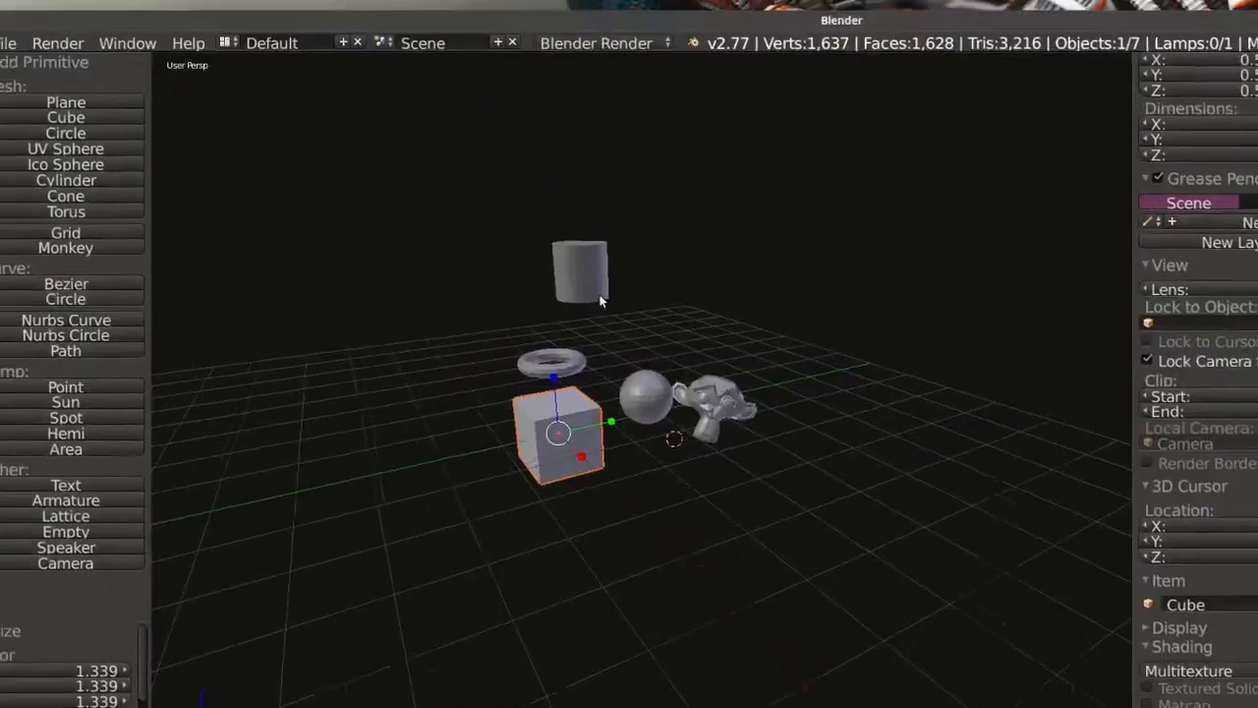
Shrink the cylinder above the torus and lower it towards the cube by X 0.315, Y -0.704, Z -1.401.
right_click(601, 299)
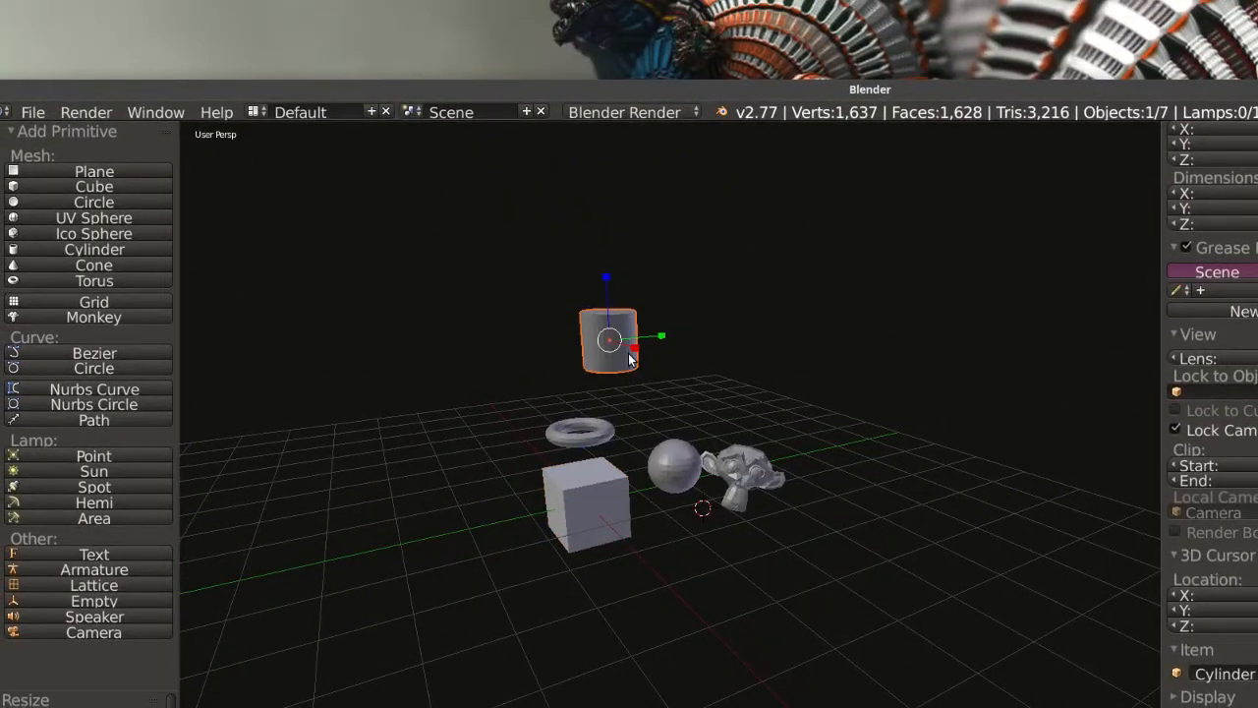
key("s")
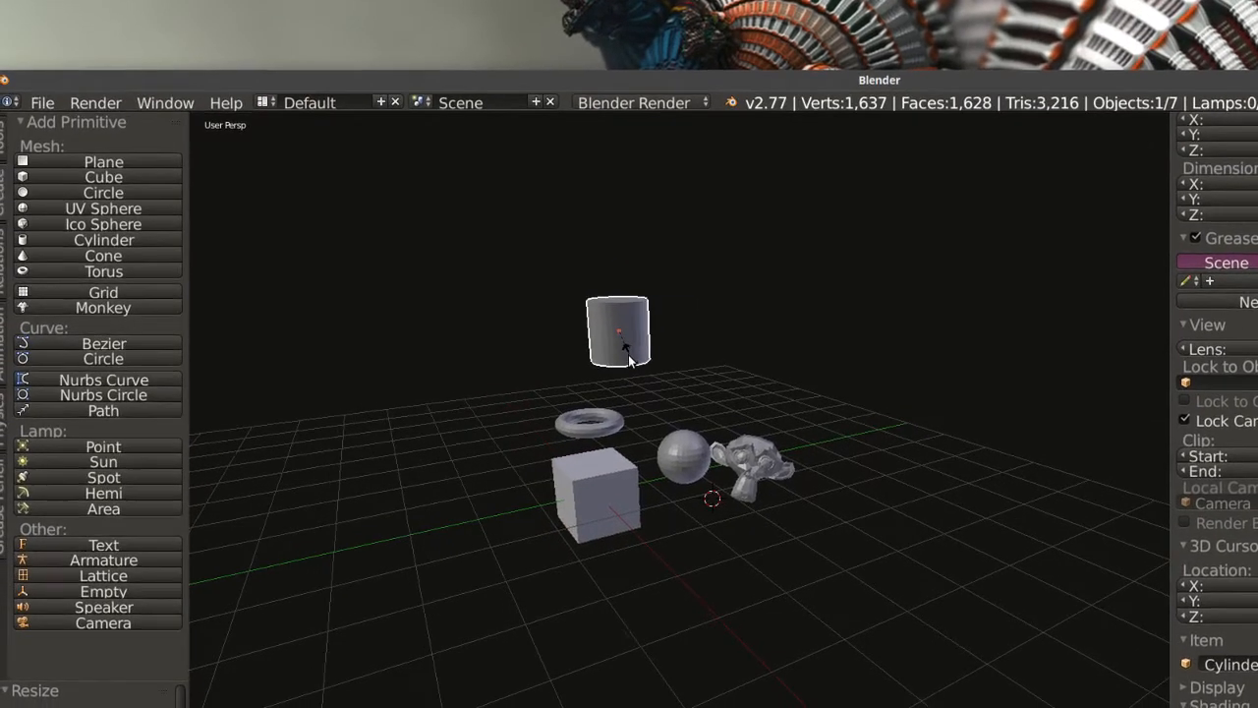
left_click(631, 359)
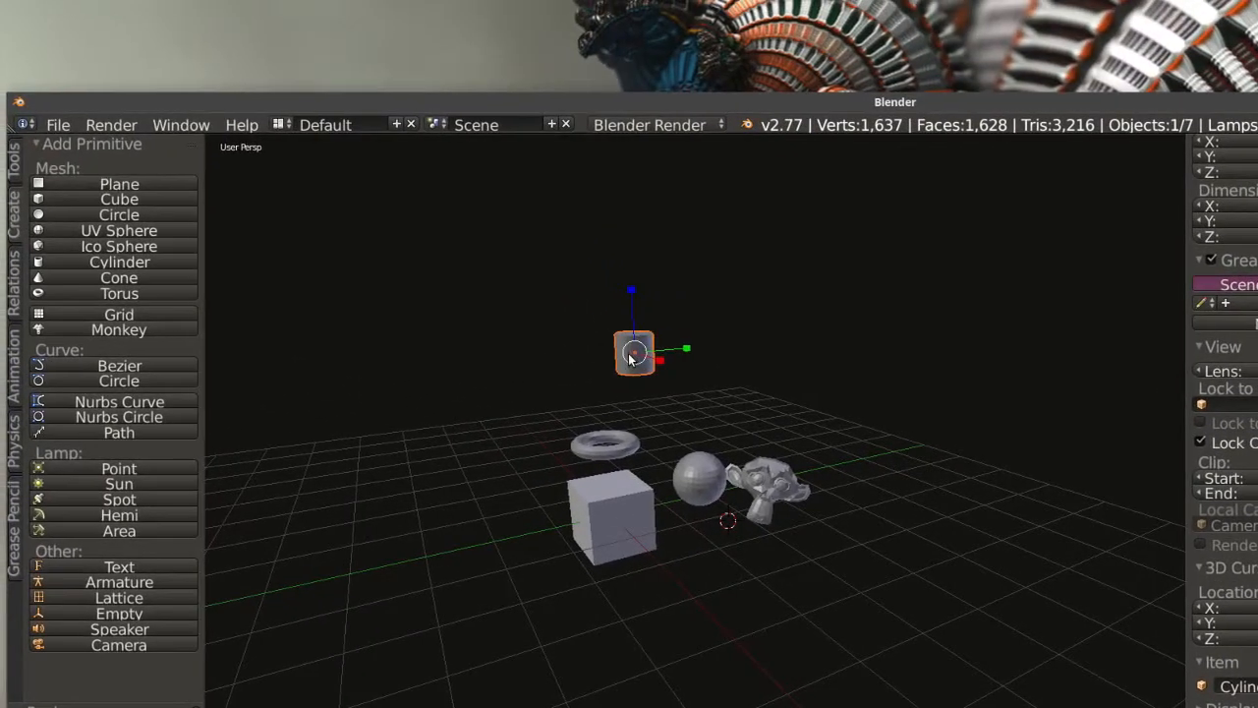
key("g")
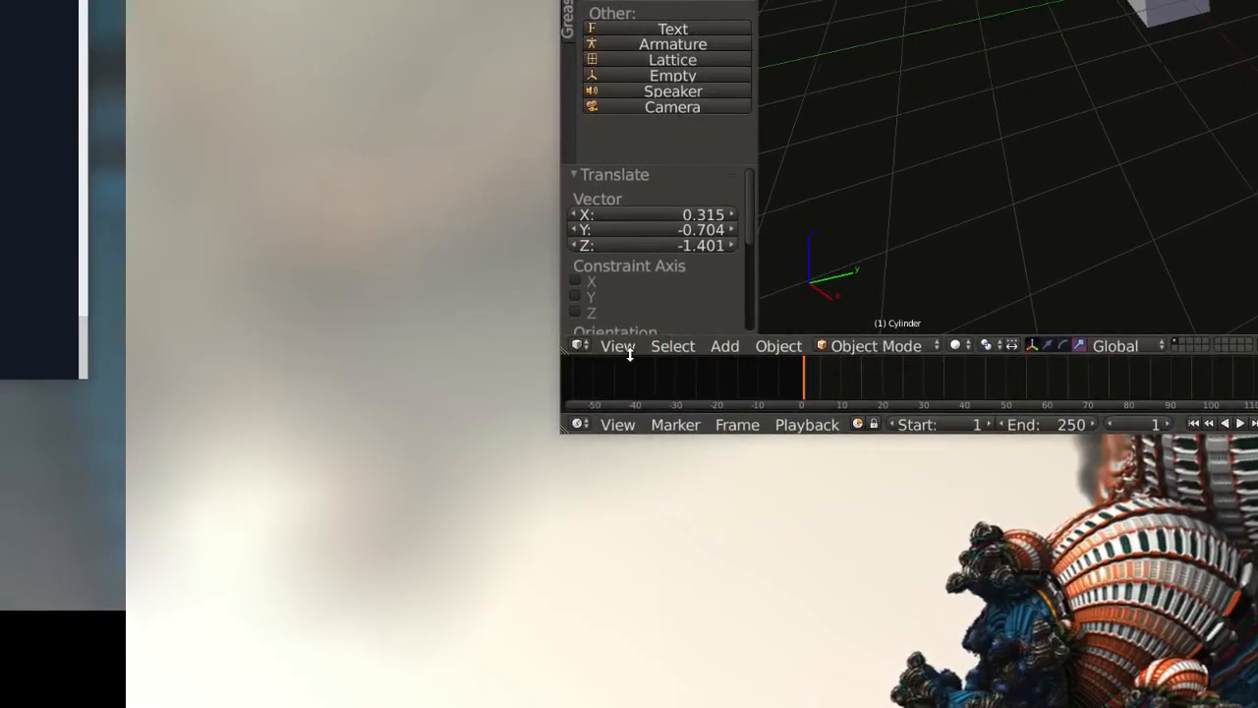
Switch to quad view and, with the translate manipulator, centre the cylinder on top of the cube, shifting -0.445 along X and 0.143 along Y.
left_click(619, 345)
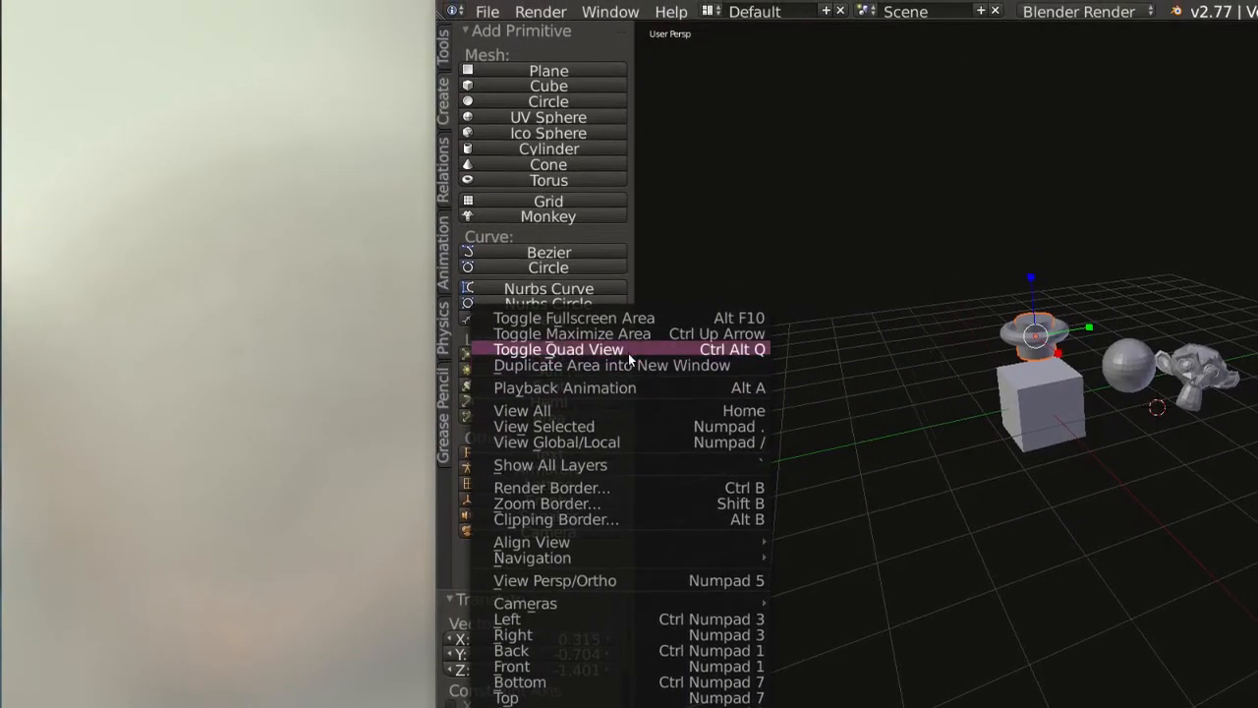
left_click(752, 336)
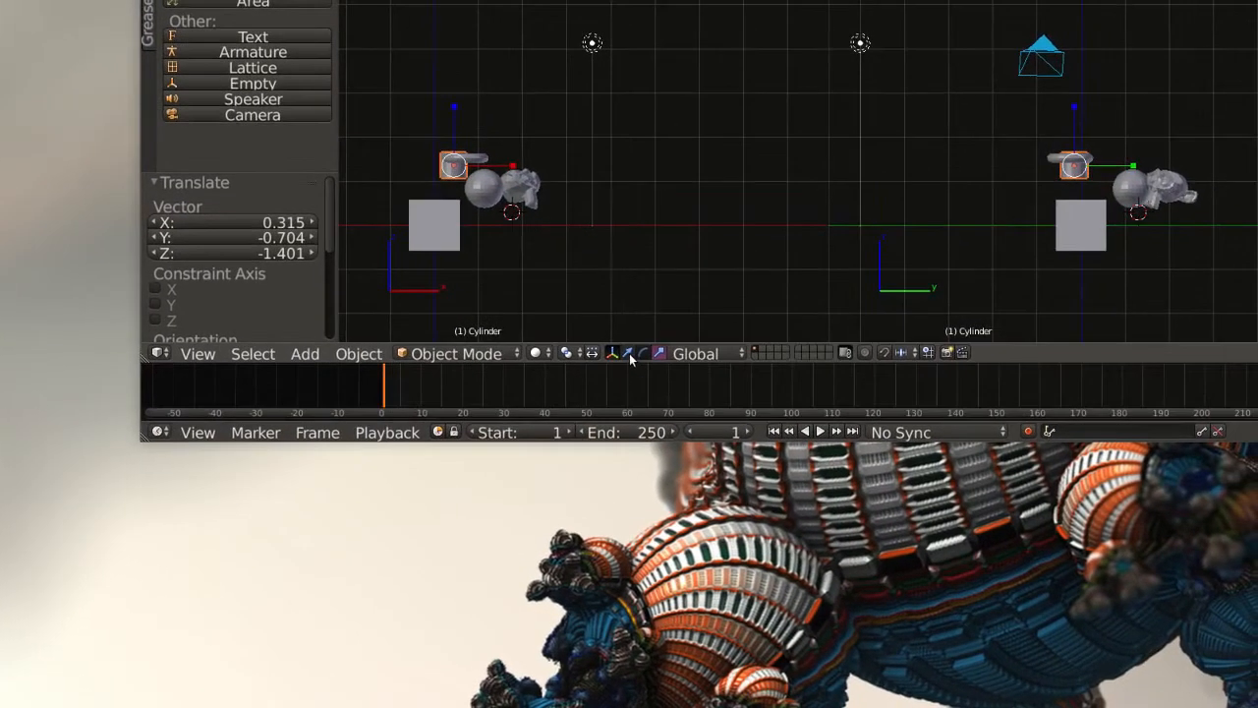
left_click(629, 353)
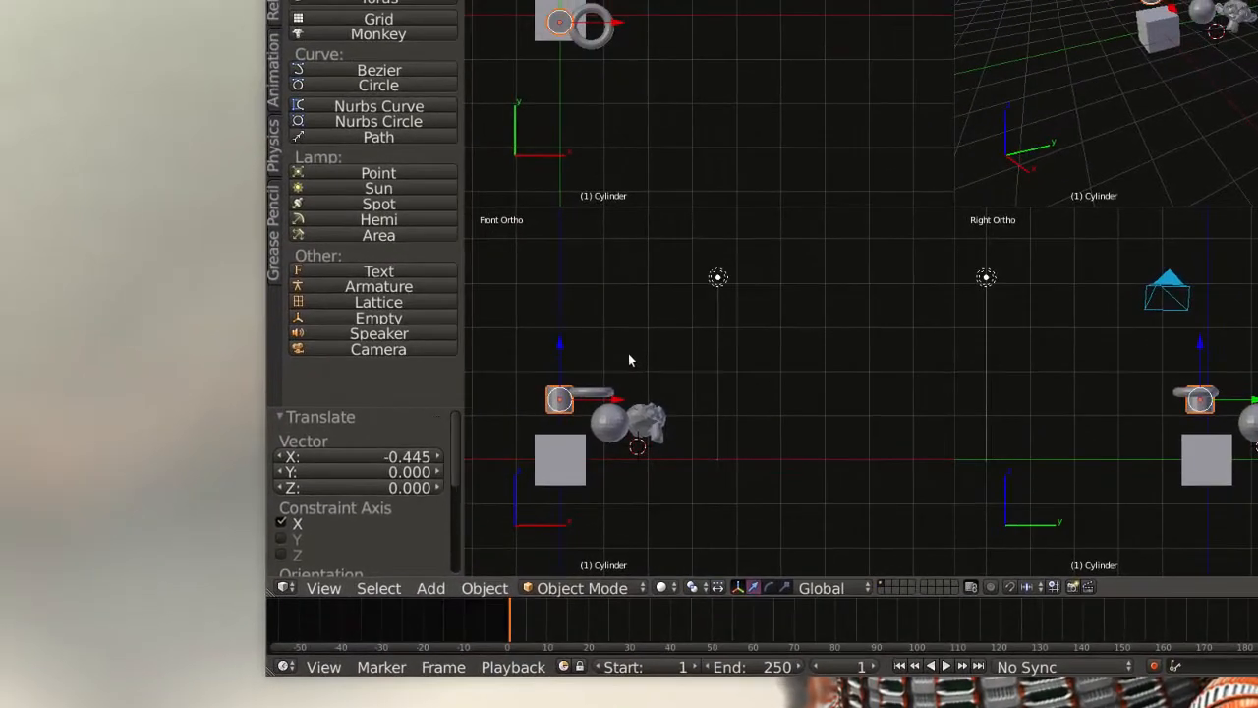
left_click_drag(630, 356, 629, 368)
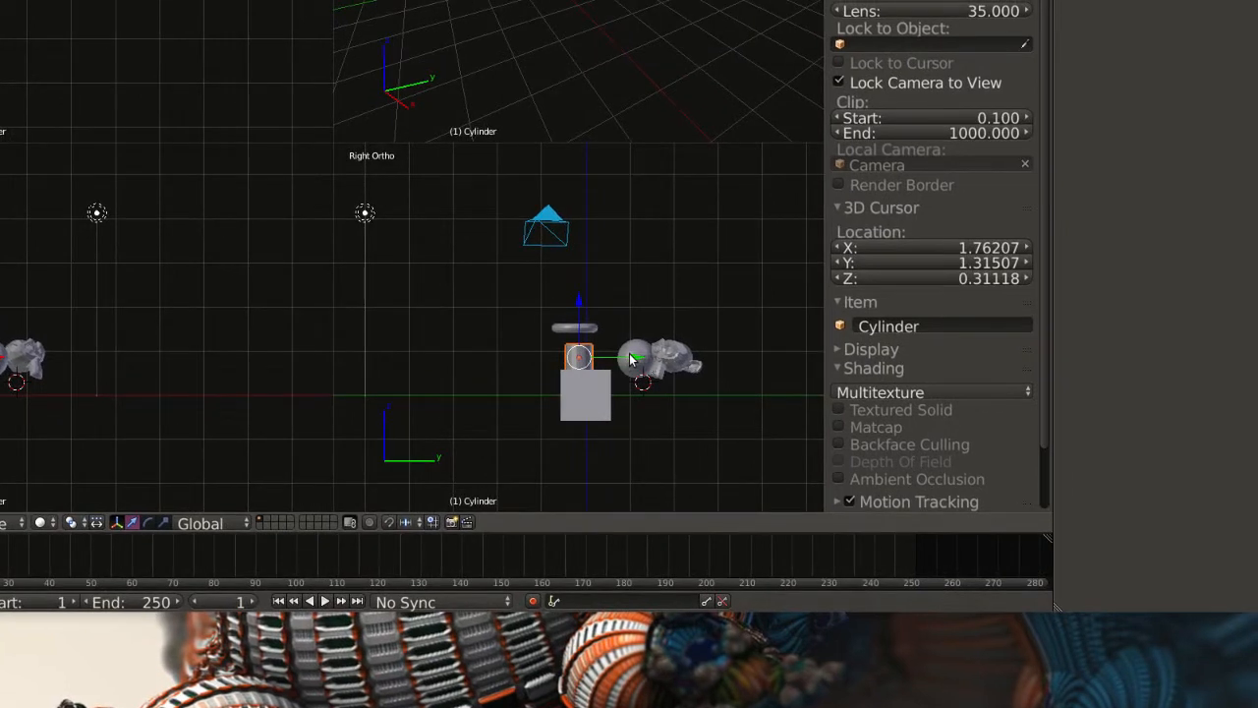
left_click_drag(631, 360, 635, 360)
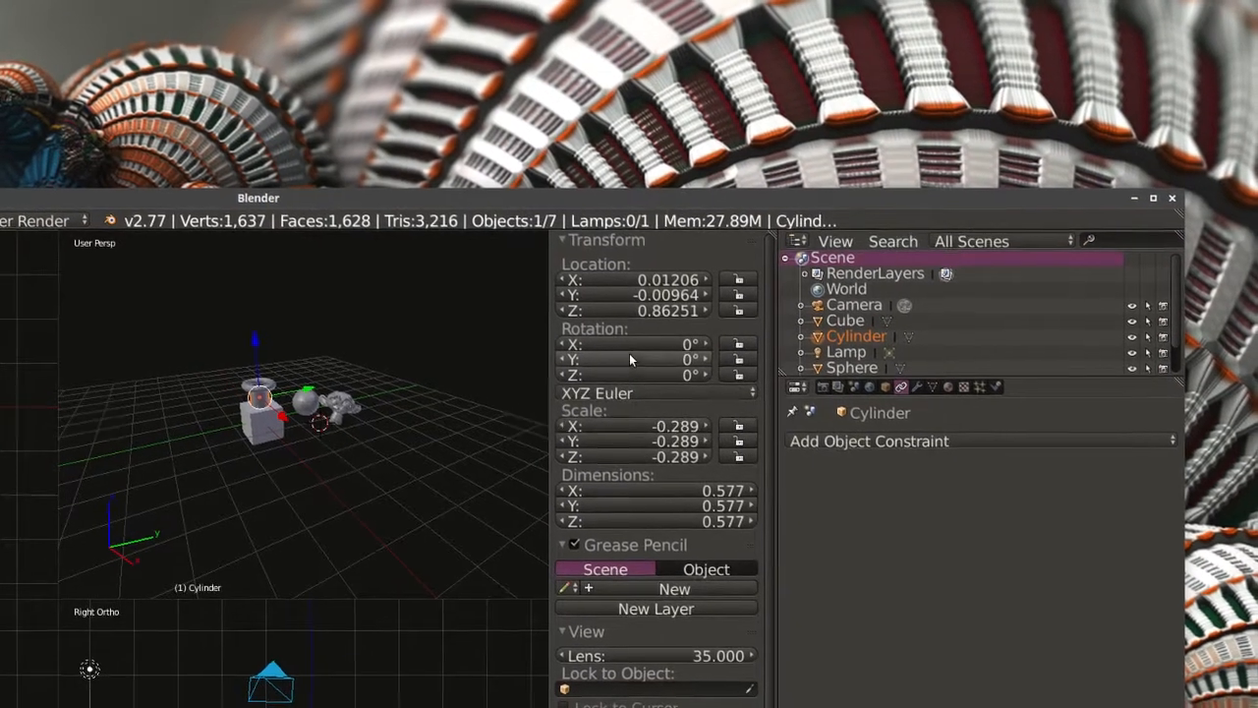
Rotate the cylinder to 90° about X and make it a child of the cube in the outliner.
left_click(632, 346)
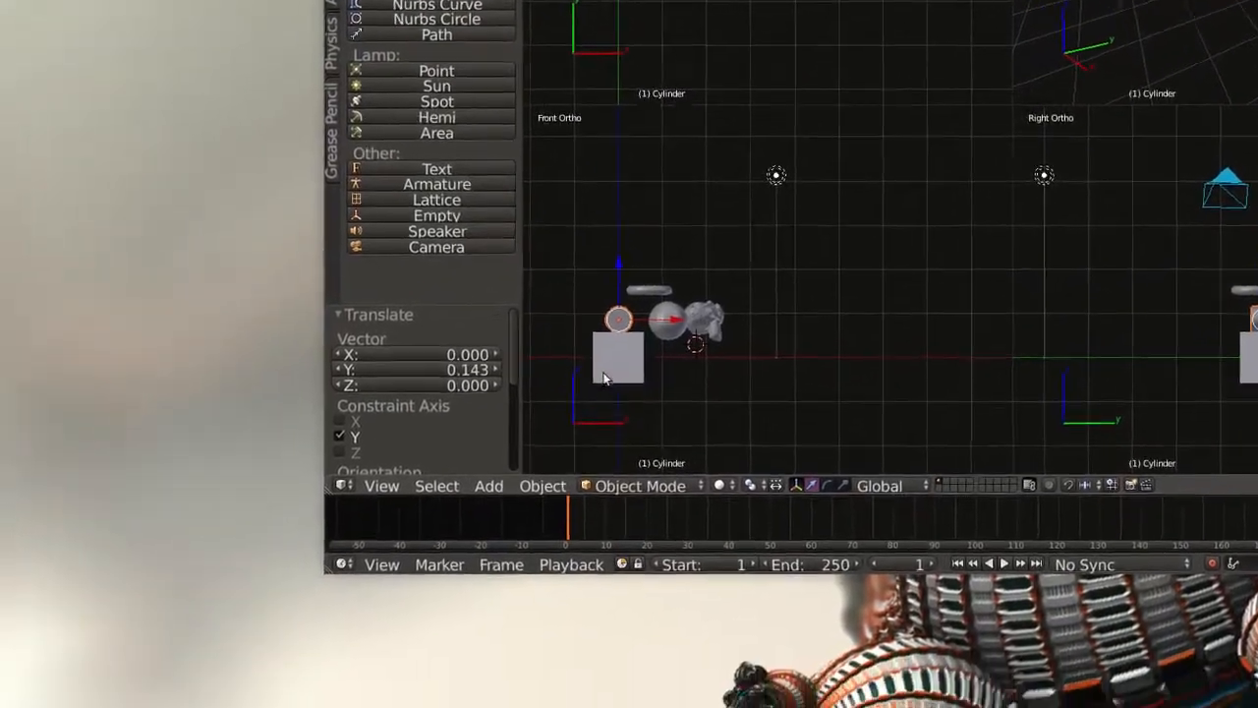
scroll(630, 361, "up", 6)
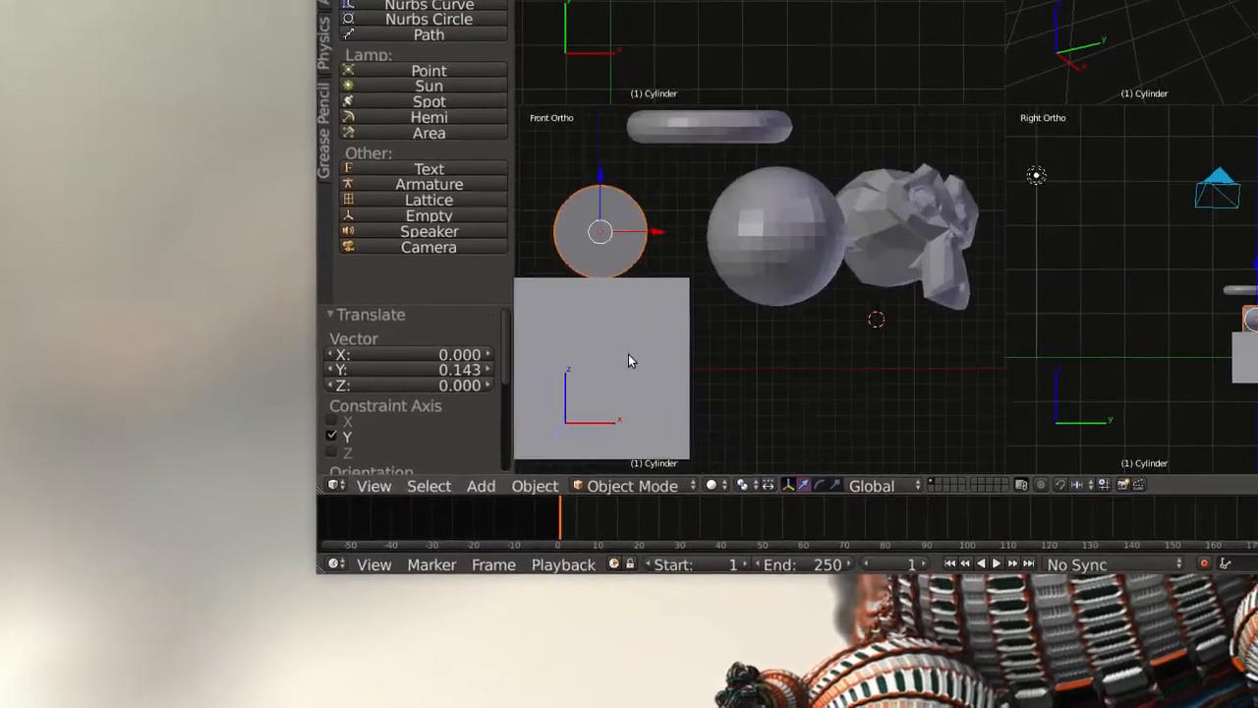
scroll(629, 361, "down", 4)
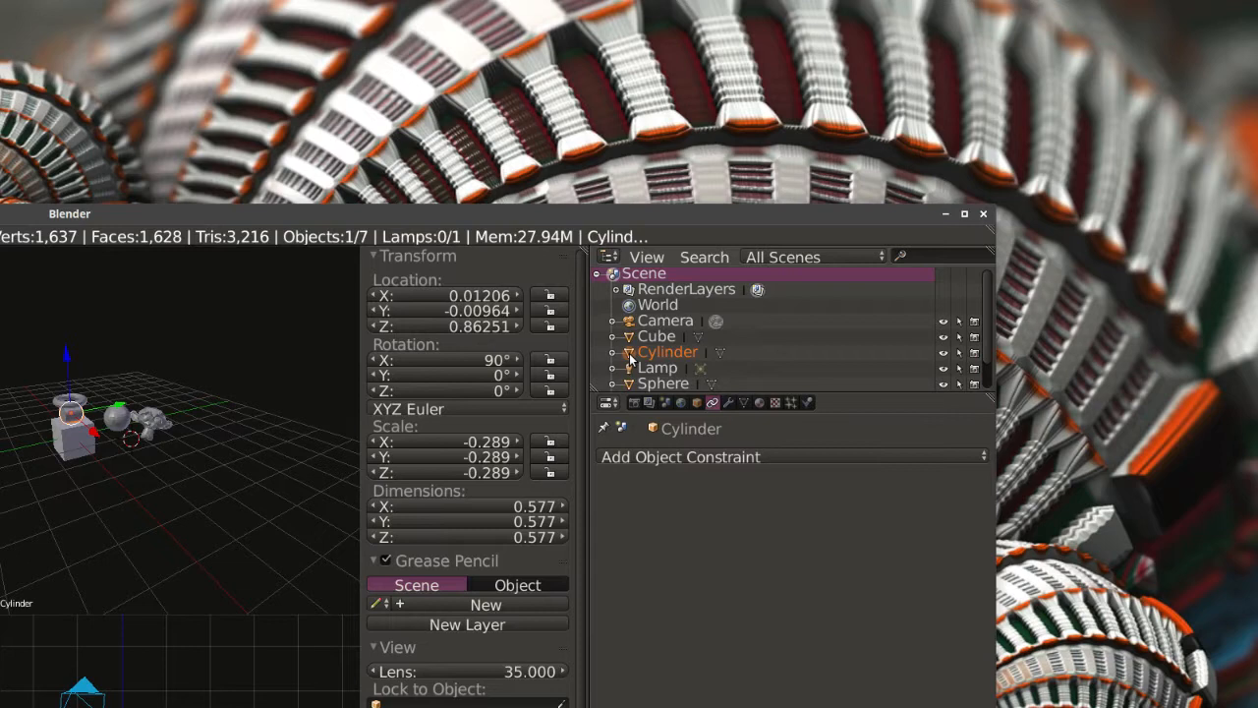
mouse_move(630, 360)
left_mouse_down()
mouse_move(633, 342)
mouse_move(632, 358)
left_mouse_up()
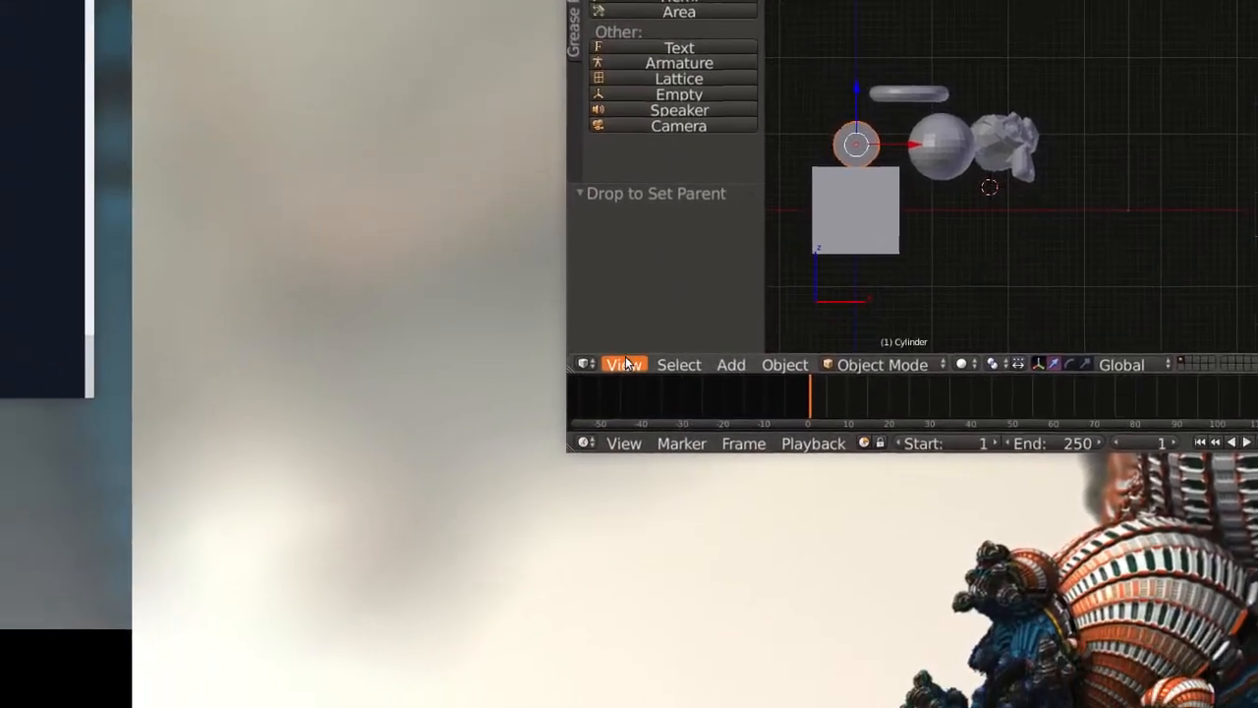
Show the camera view in the perspective pane and move the cube to X -0.18446, Y -3.11296, Z -1.48750.
left_click(625, 365)
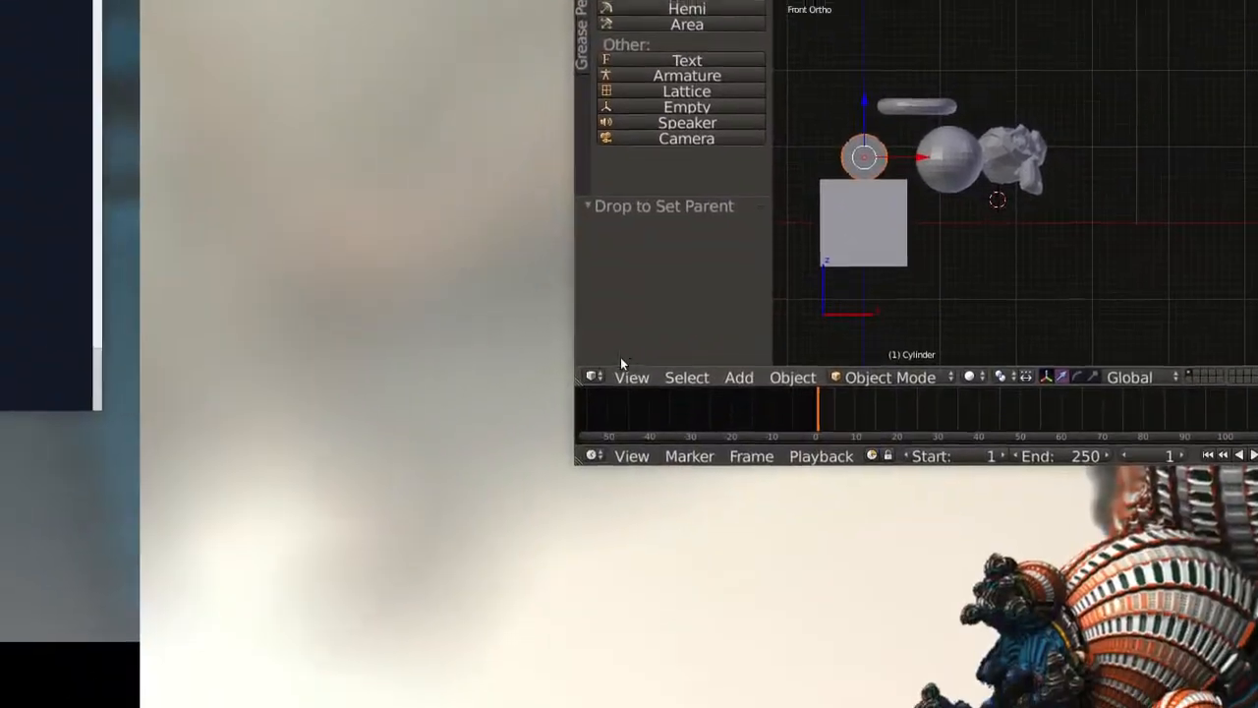
left_click(630, 377)
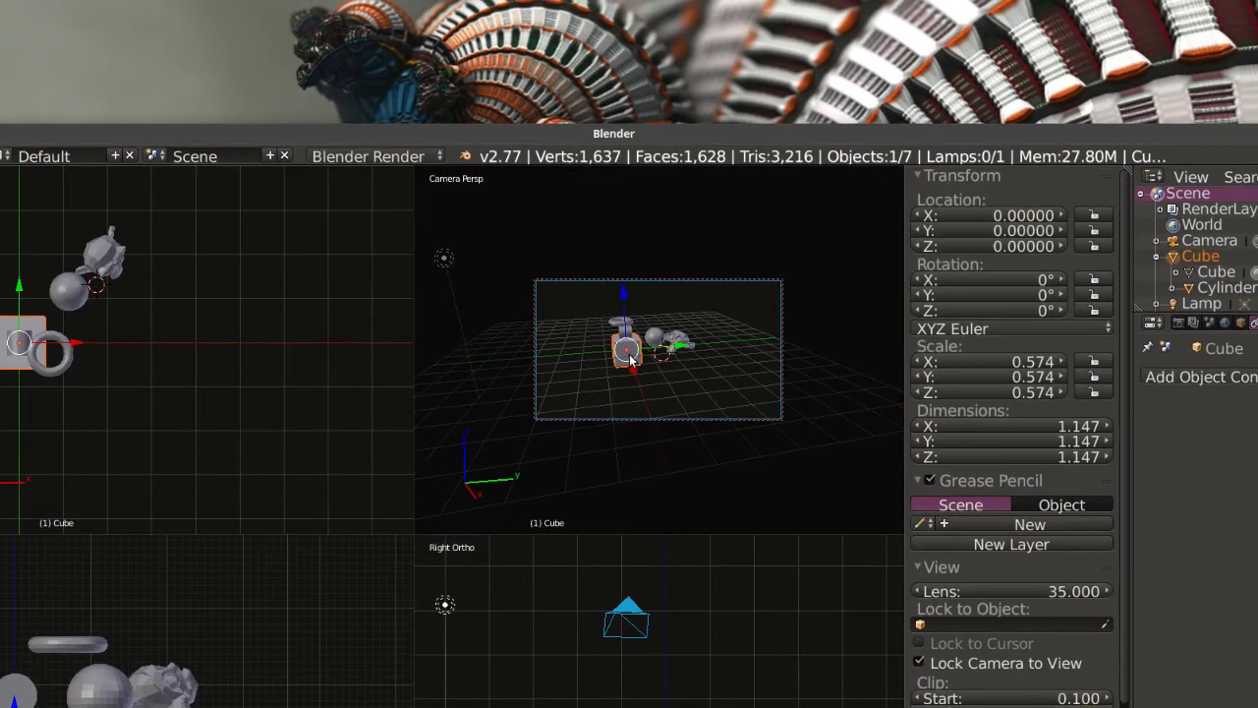
key("g")
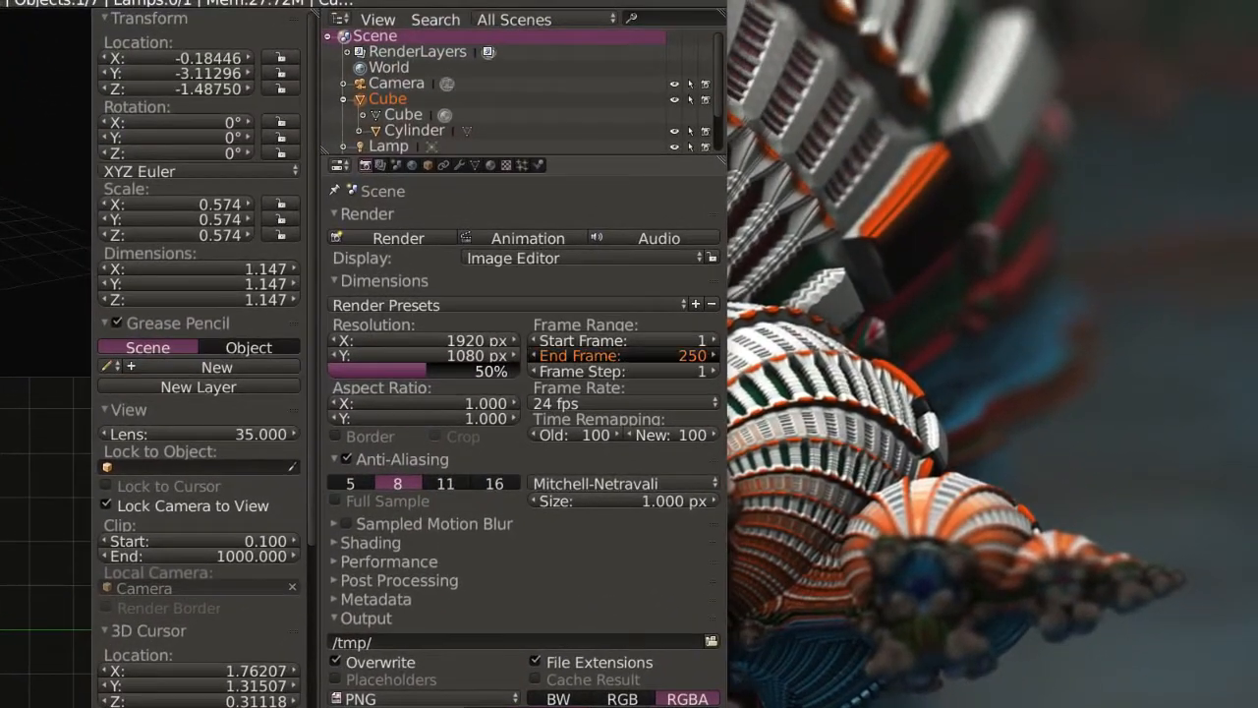
Set the animation's end frame to 120 in the render dimensions.
left_click(608, 356)
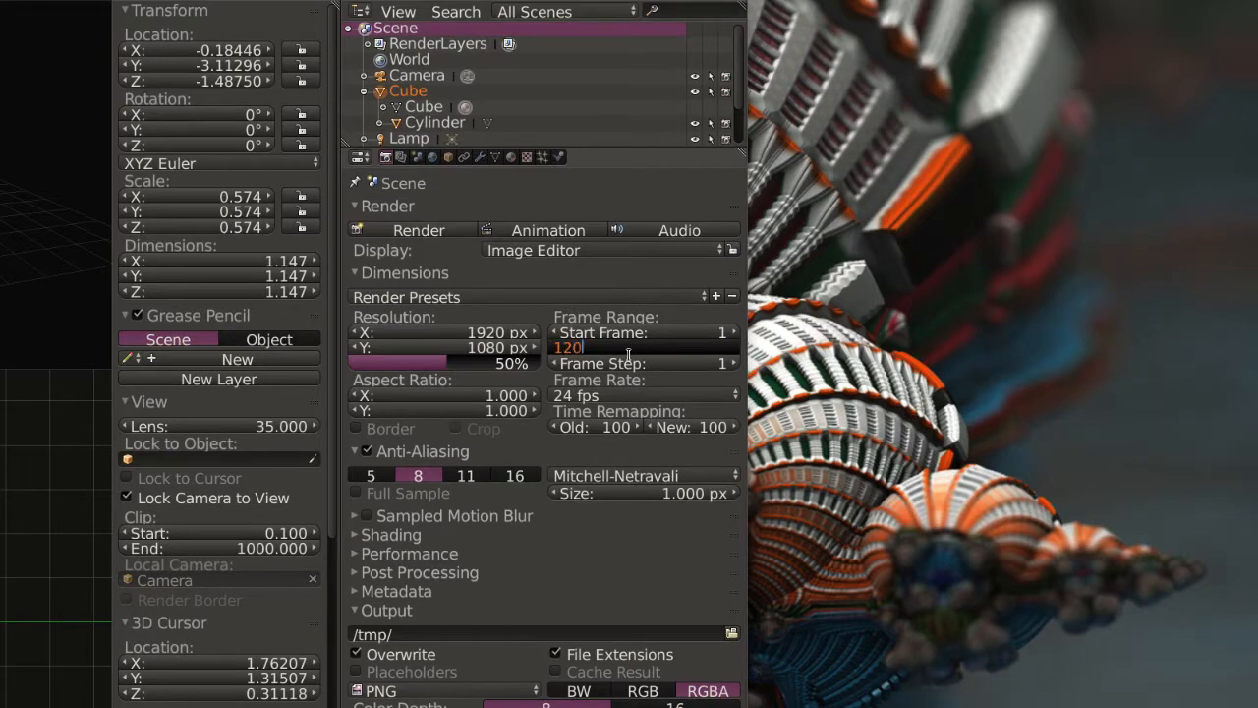
key("Return")
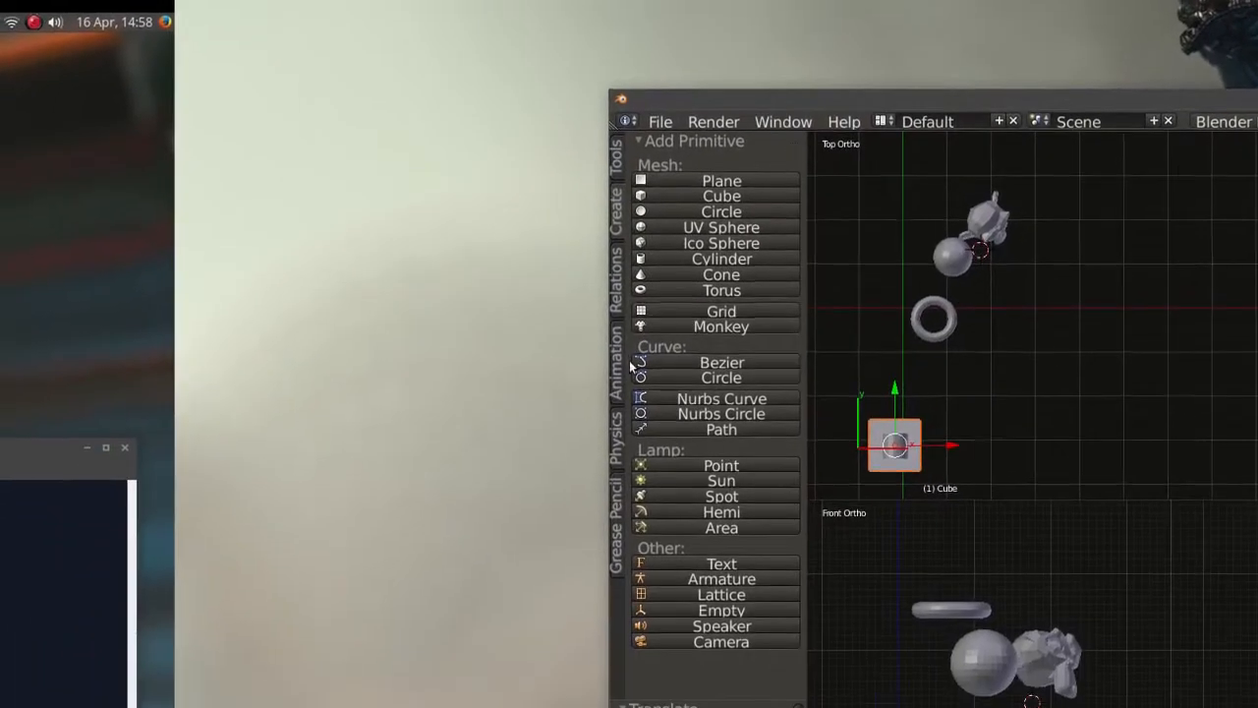
Insert a Location keyframe for the cube at frame 1.
left_click(352, 444)
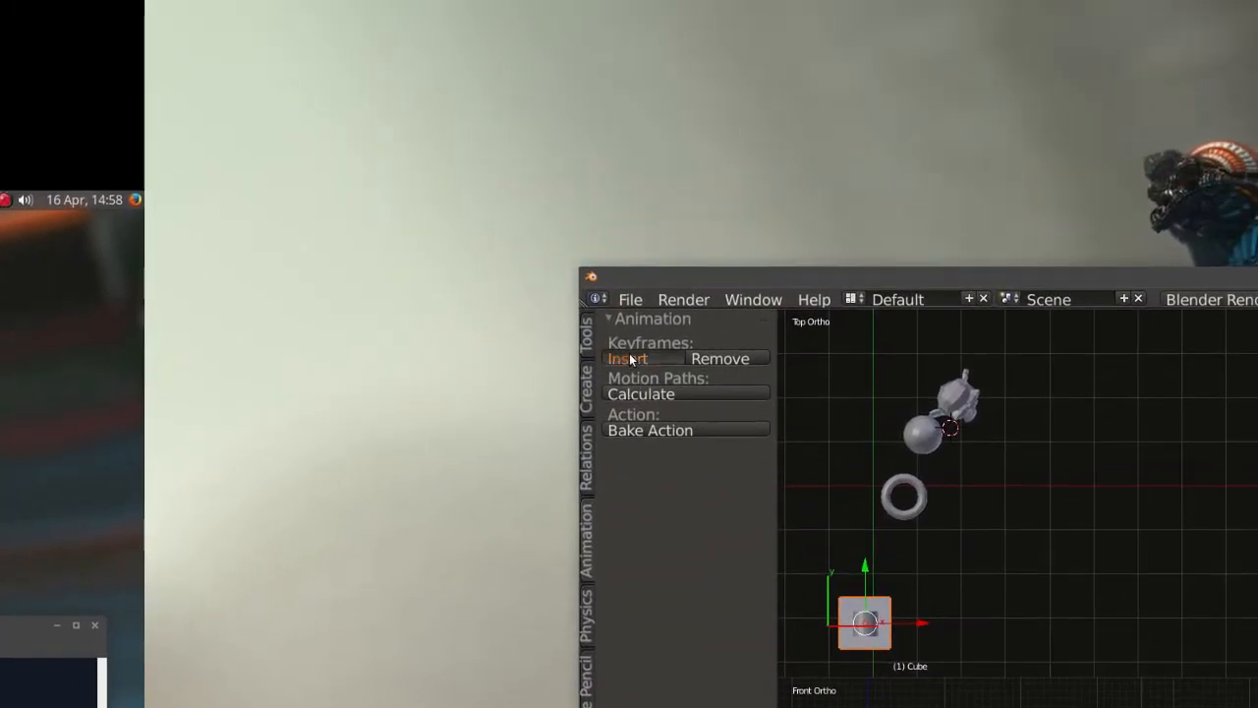
left_click(630, 360)
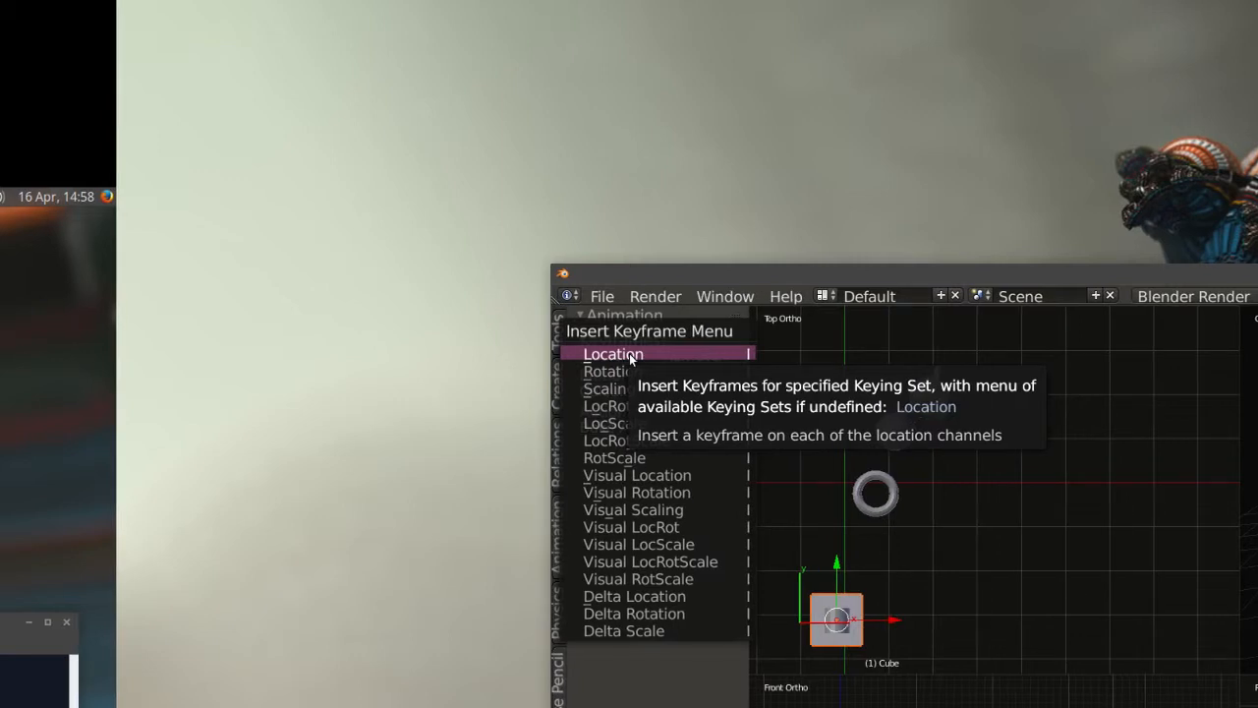
left_click(631, 355)
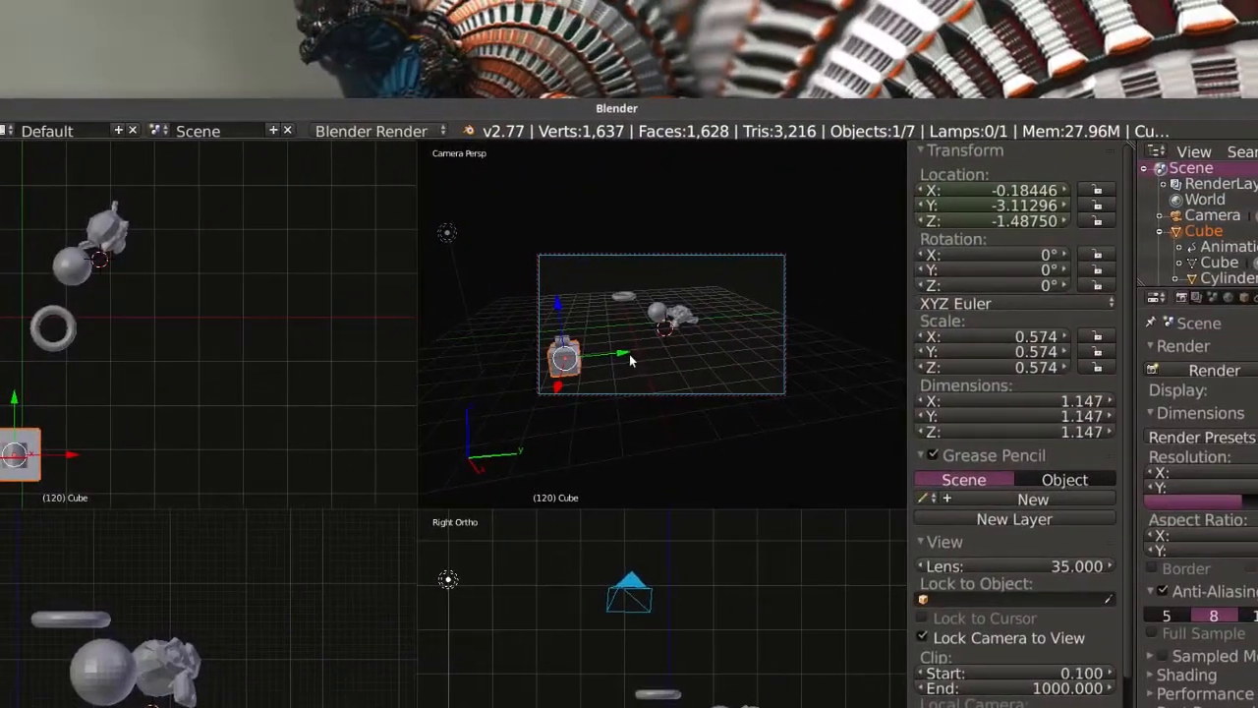
At frame 120, move the cube across the camera's view past the monkey and insert a second Location keyframe.
left_click_drag(632, 357, 788, 343)
left_click_drag(583, 301, 600, 246)
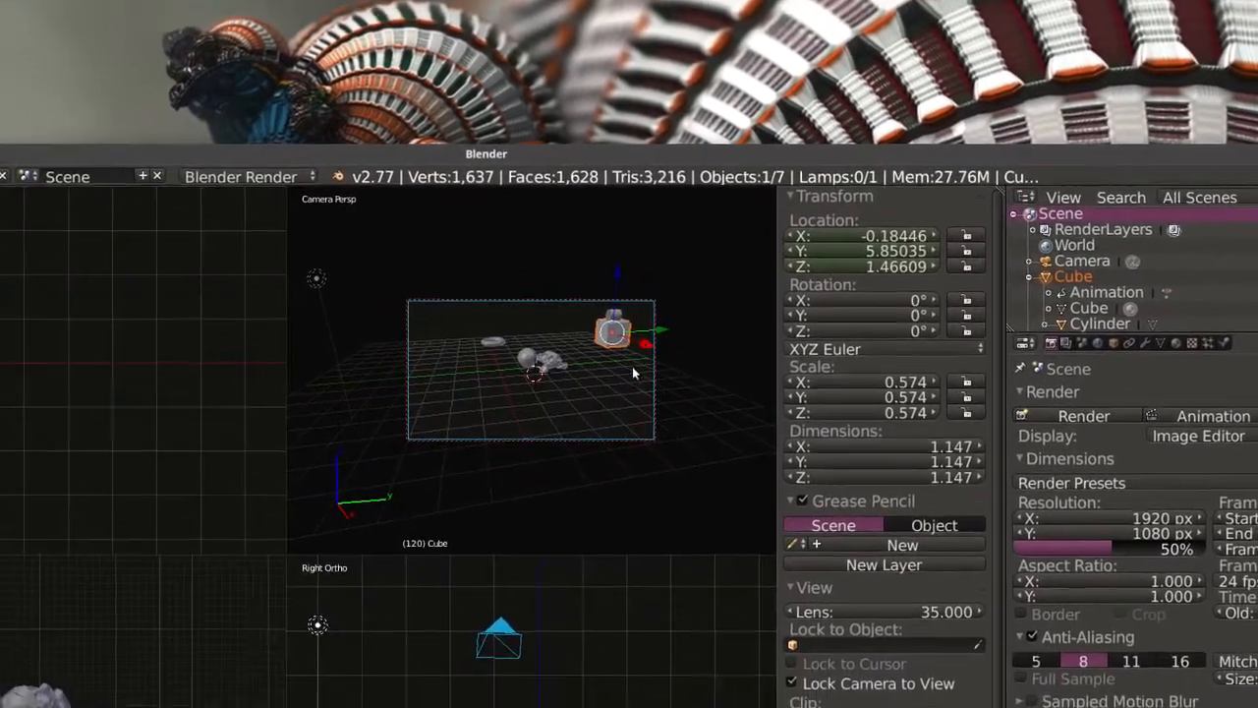
left_click_drag(647, 345, 676, 367)
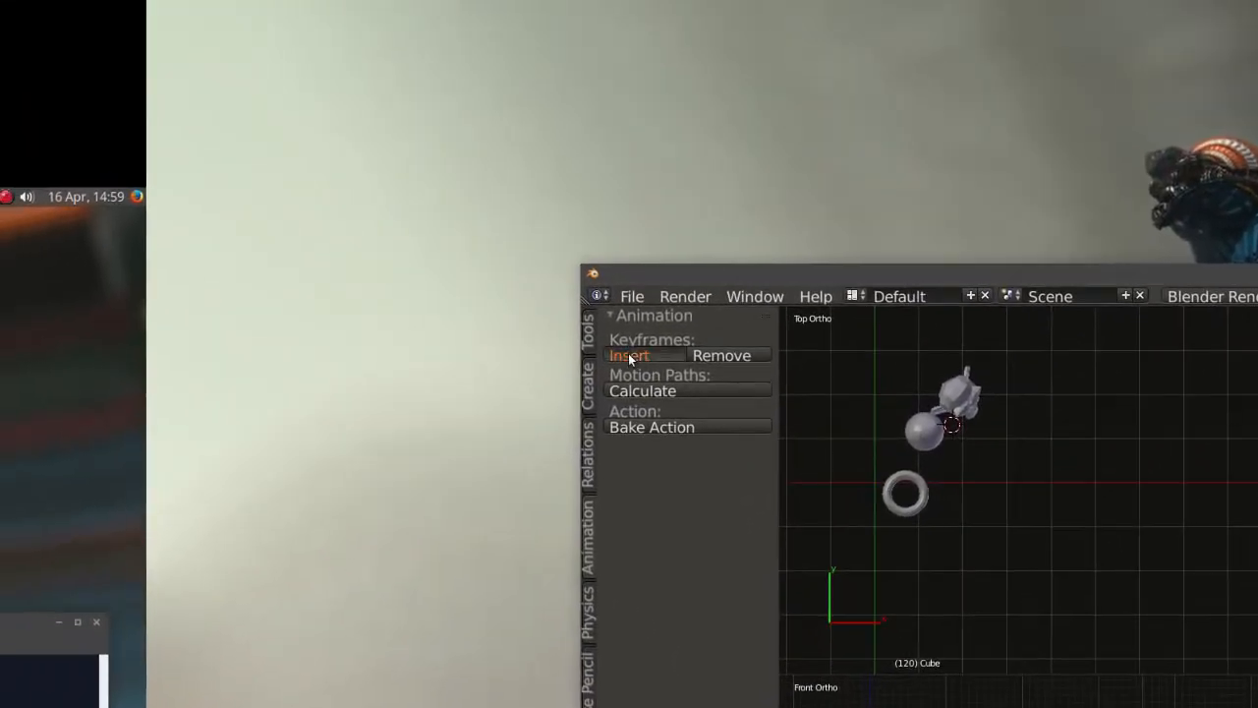
left_click(298, 26)
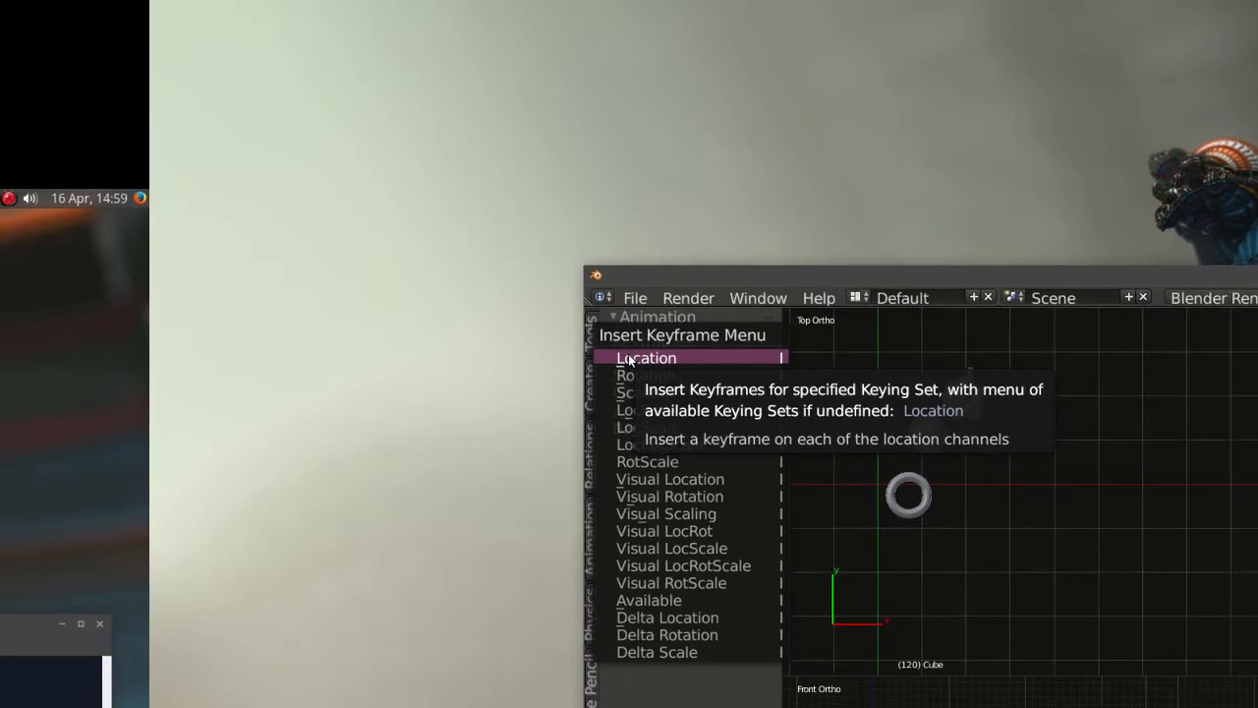
left_click(629, 358)
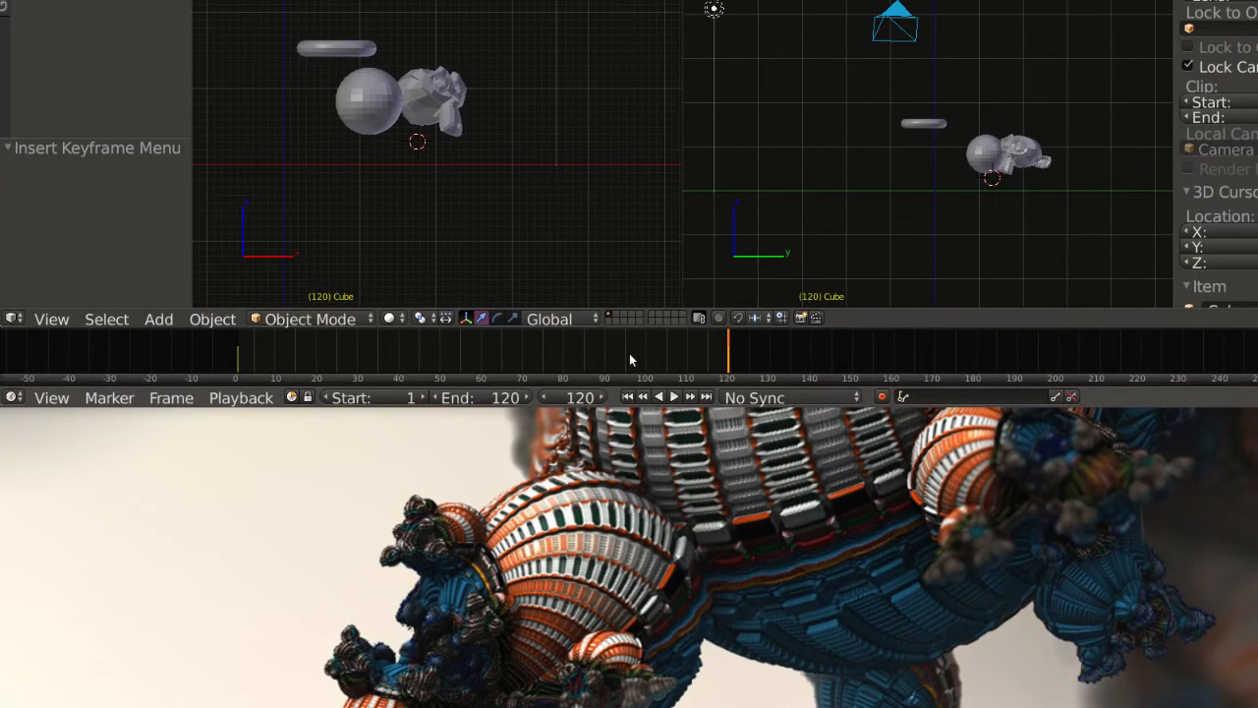
Scrub through the timeline and play back the cube's animation between its two keyframes.
left_click(630, 360)
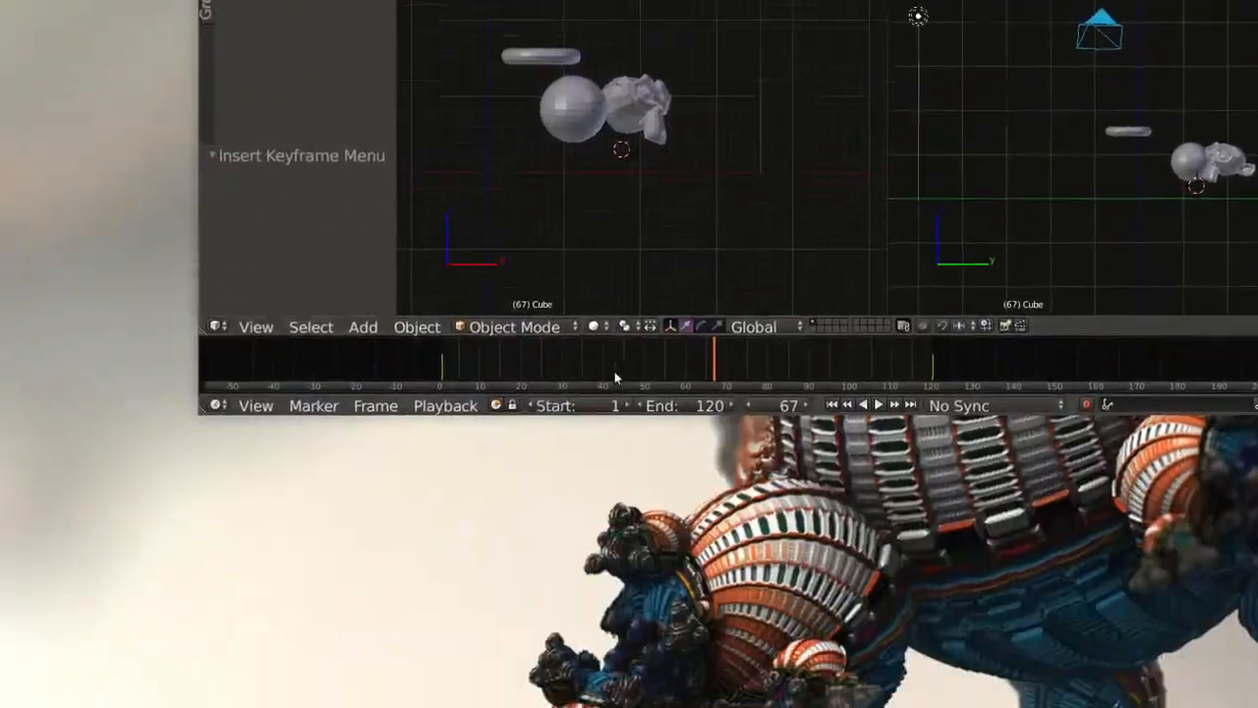
left_click(616, 378)
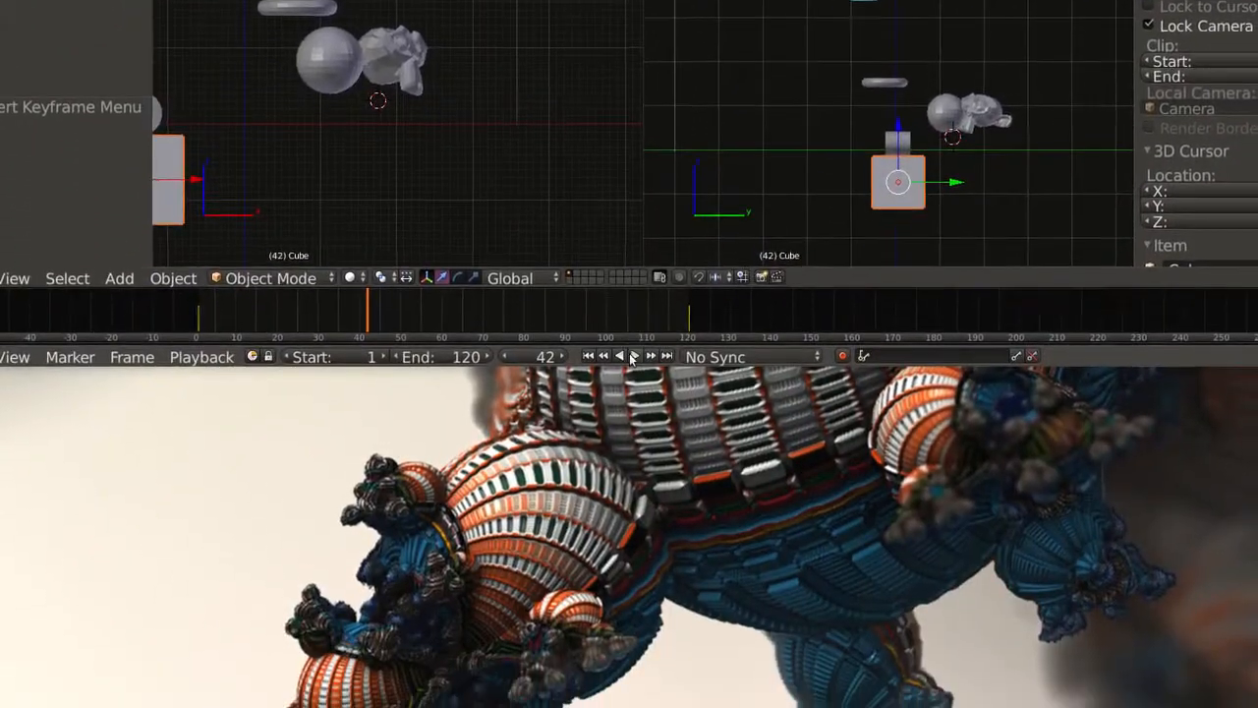
left_click(629, 355)
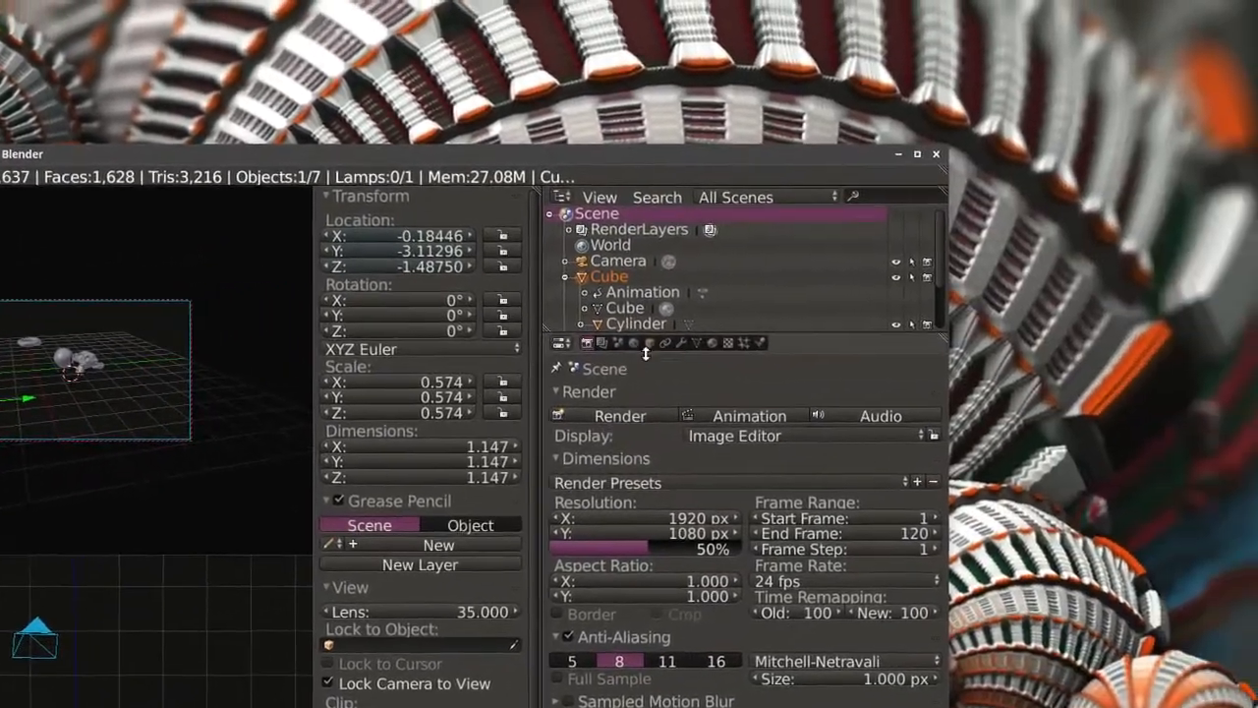
Set the cube material's diffuse colour to blue and add a new material to the cylinder.
left_click(713, 343)
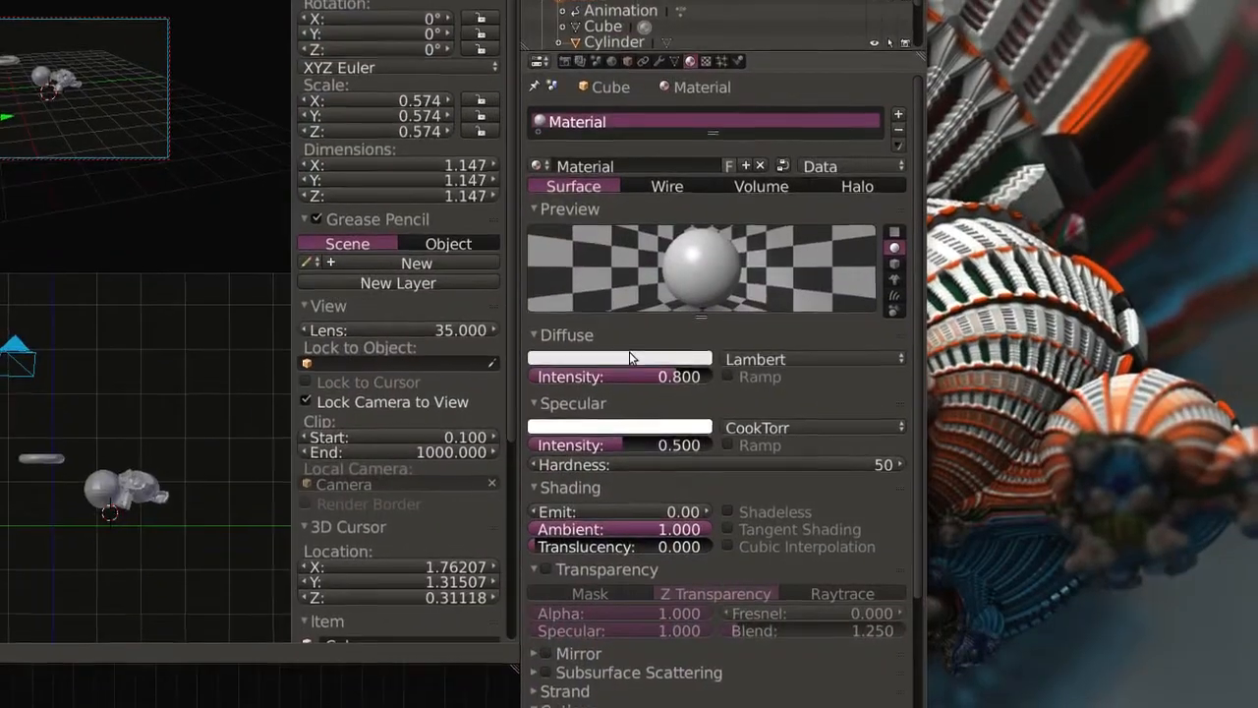
left_click(631, 358)
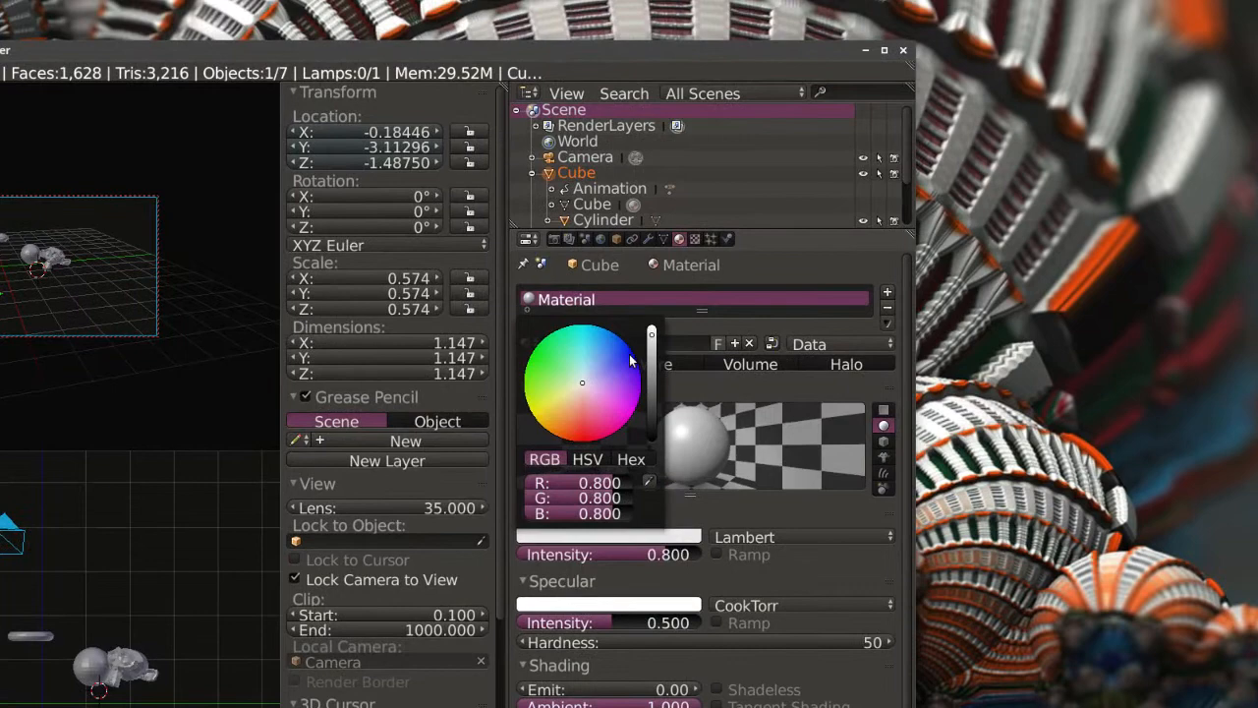
left_click(630, 360)
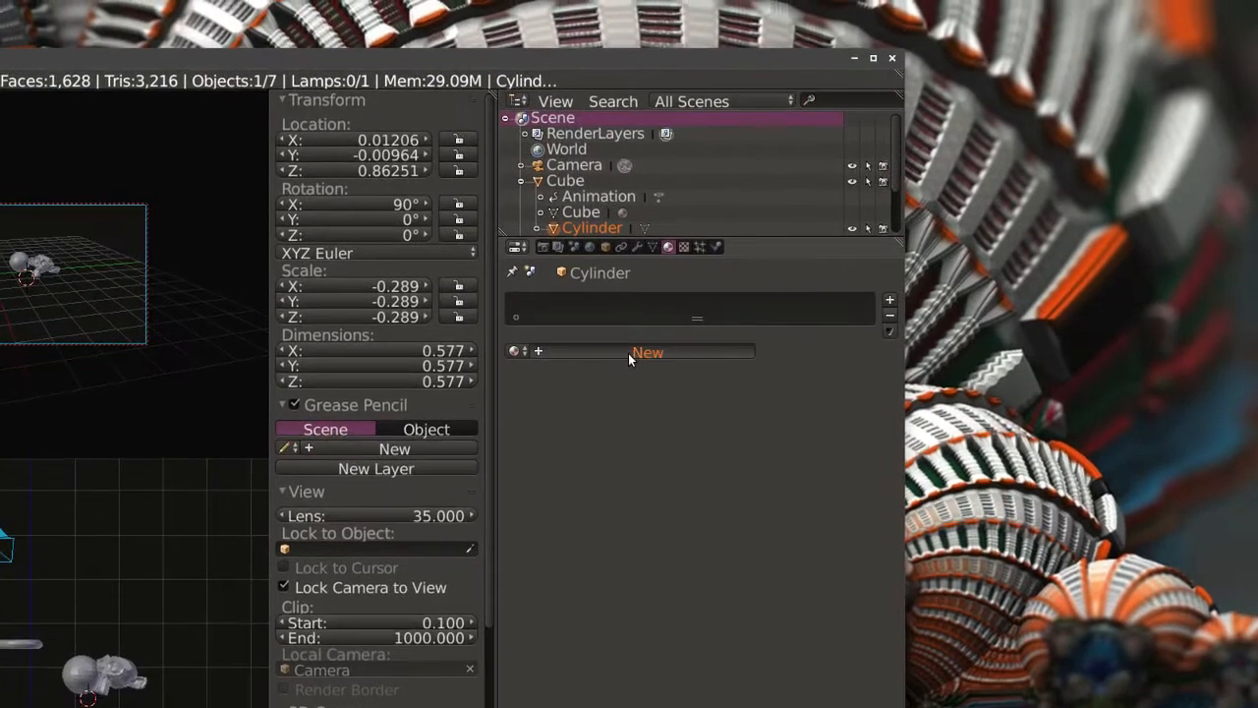
left_click(629, 354)
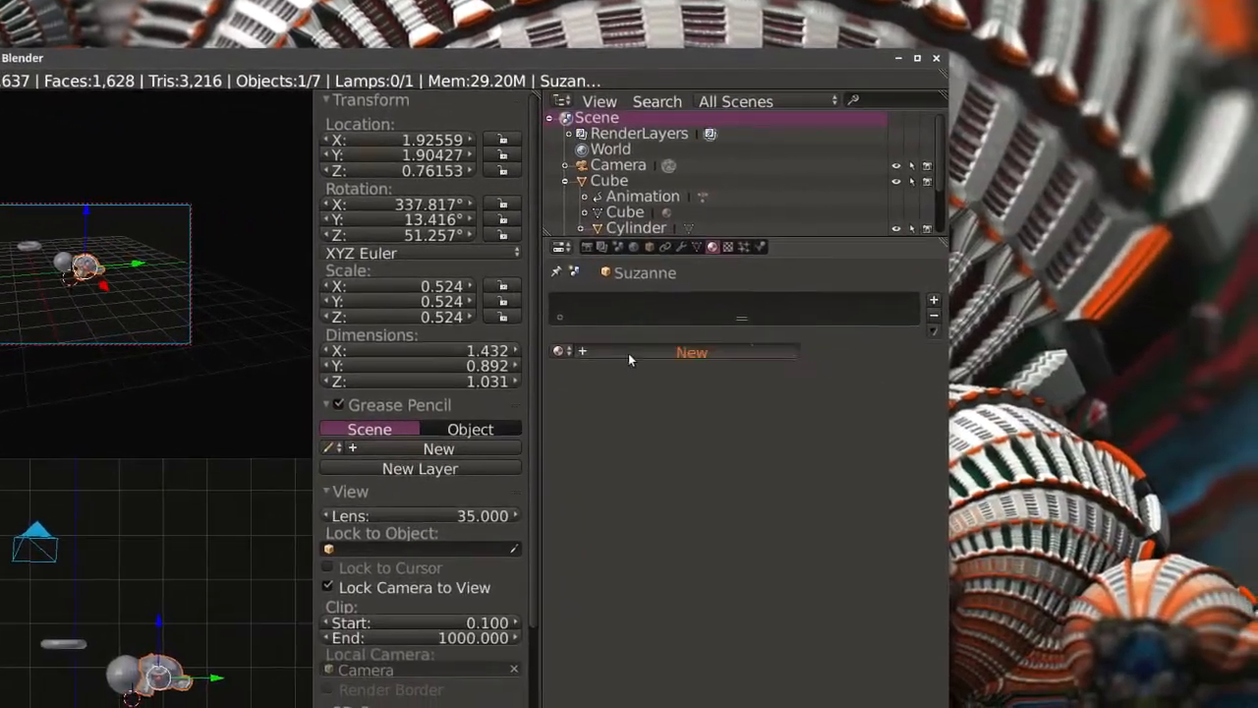
Give the monkey a new material with a light peach diffuse colour.
left_click(629, 354)
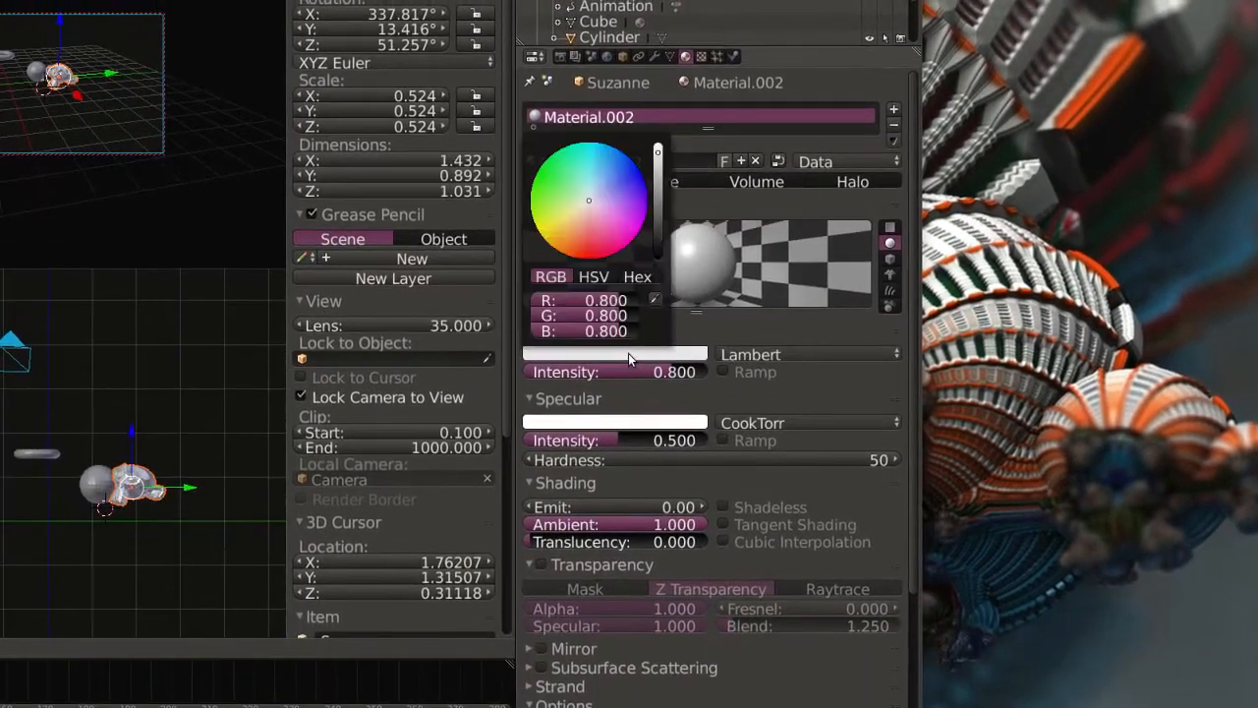
left_click(630, 355)
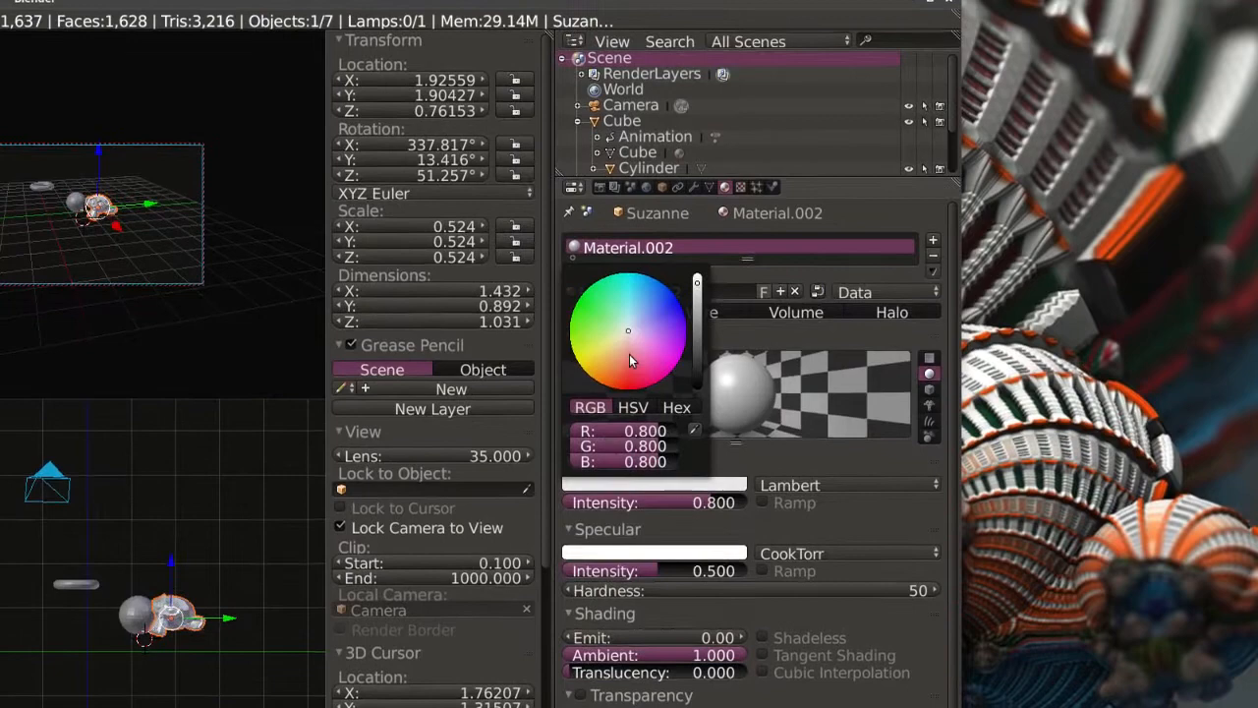
left_click(630, 359)
mouse_move(631, 360)
left_mouse_down()
mouse_move(646, 349)
mouse_move(607, 357)
mouse_move(628, 354)
left_mouse_up()
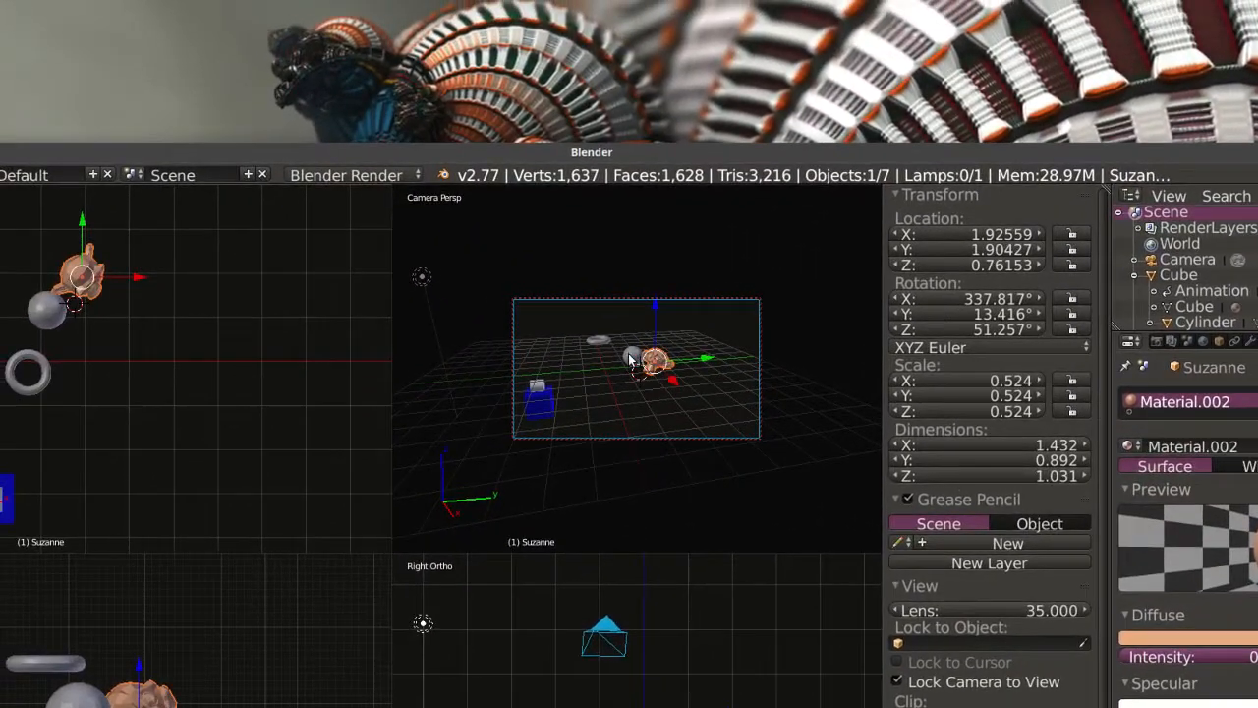
Give the sphere beside the monkey a new material with a bright green diffuse colour.
right_click(616, 350)
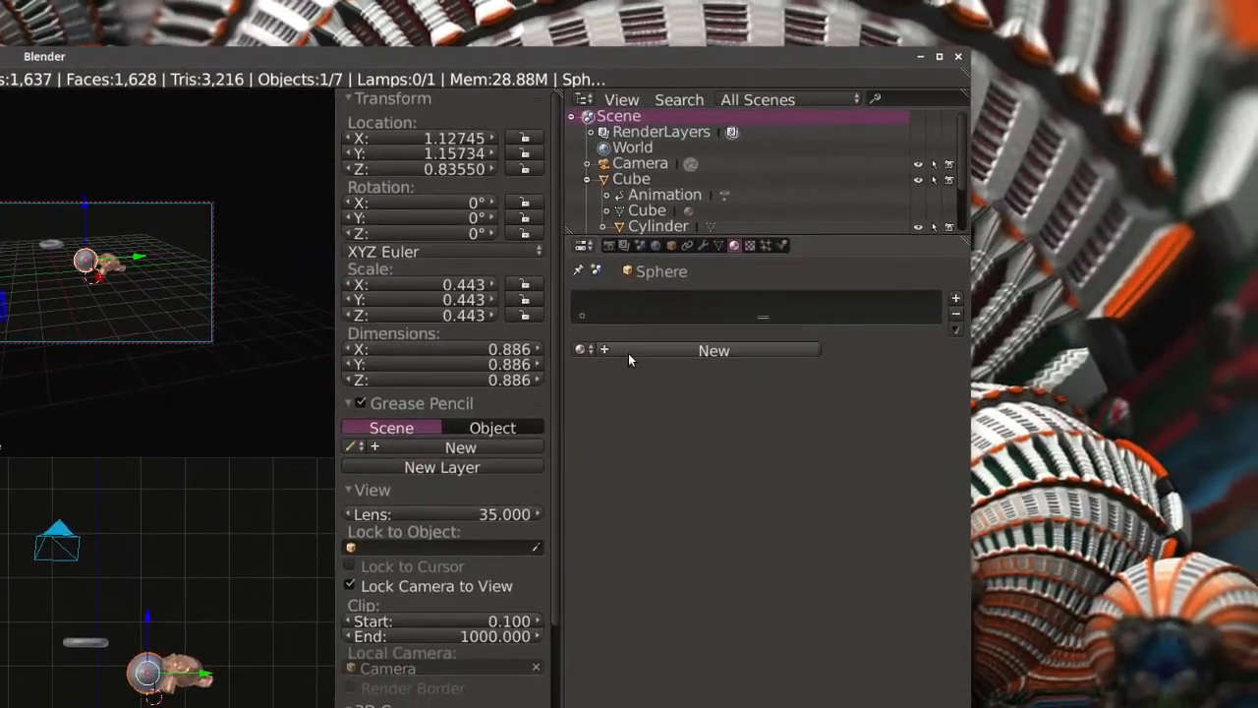
left_click(1012, 425)
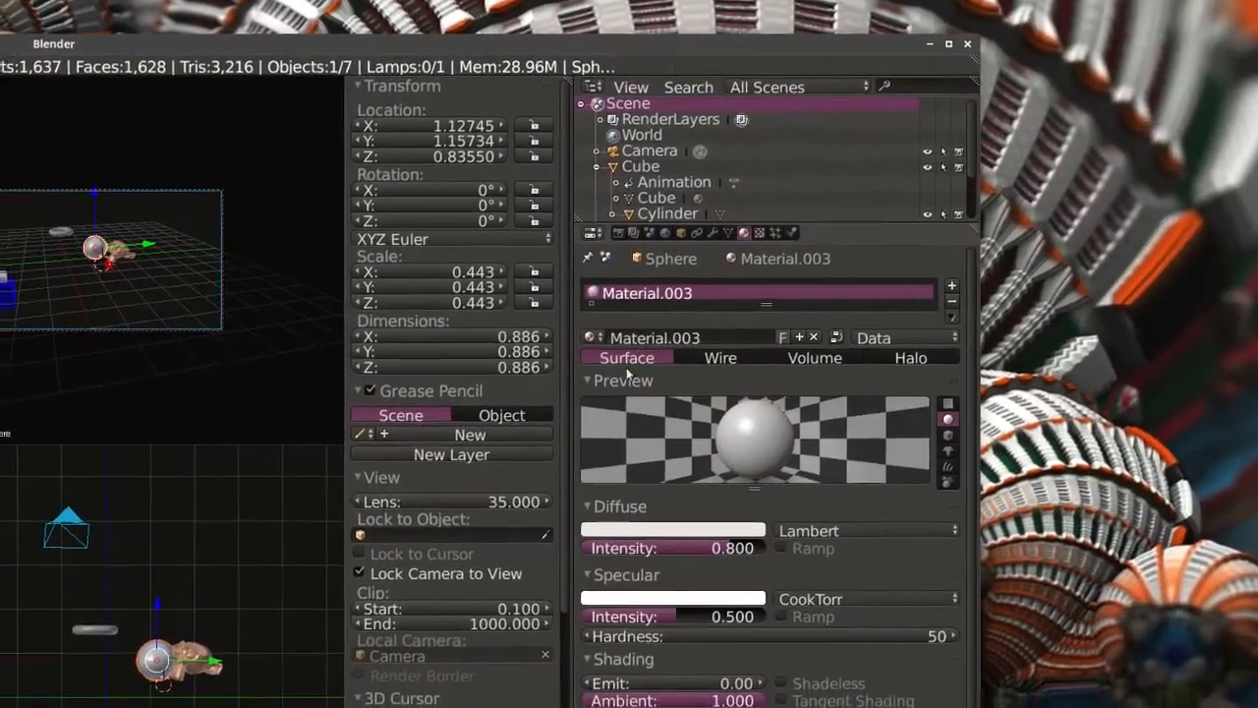
left_click(634, 399)
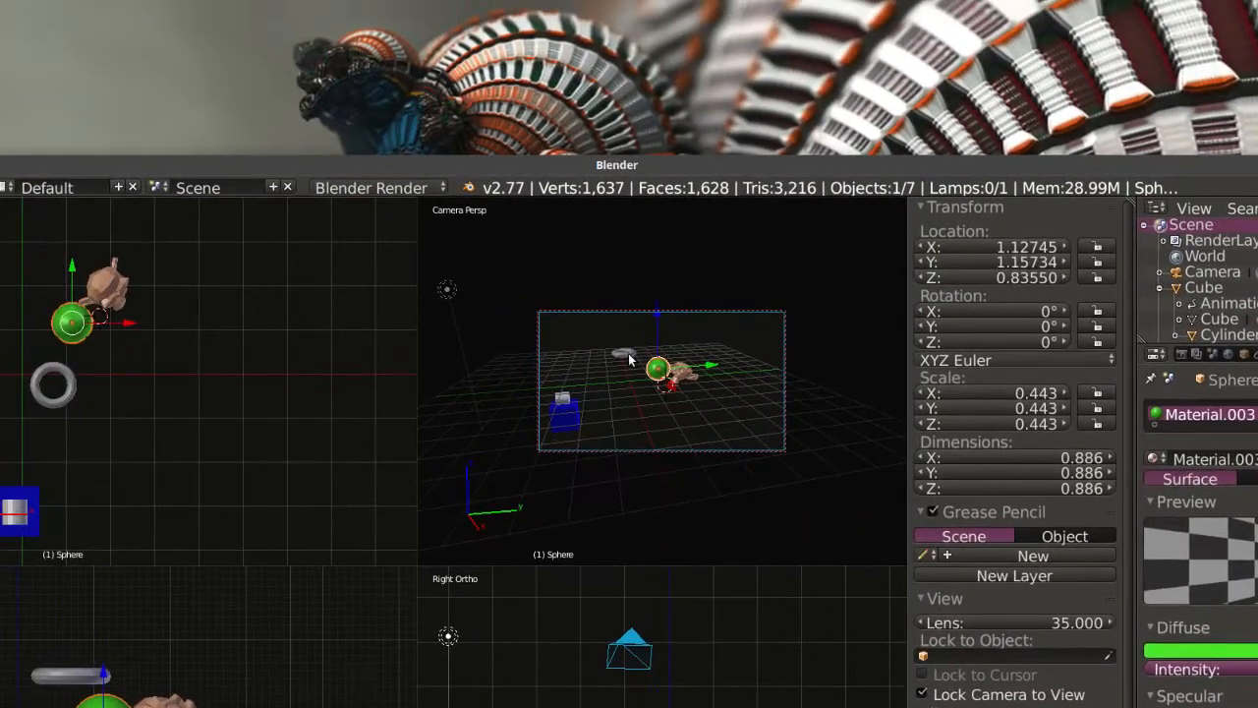
Give the torus a new material with a yellow diffuse colour of about R 0.800, G 0.795, B 0.017.
right_click(91, 227)
left_click(1222, 448)
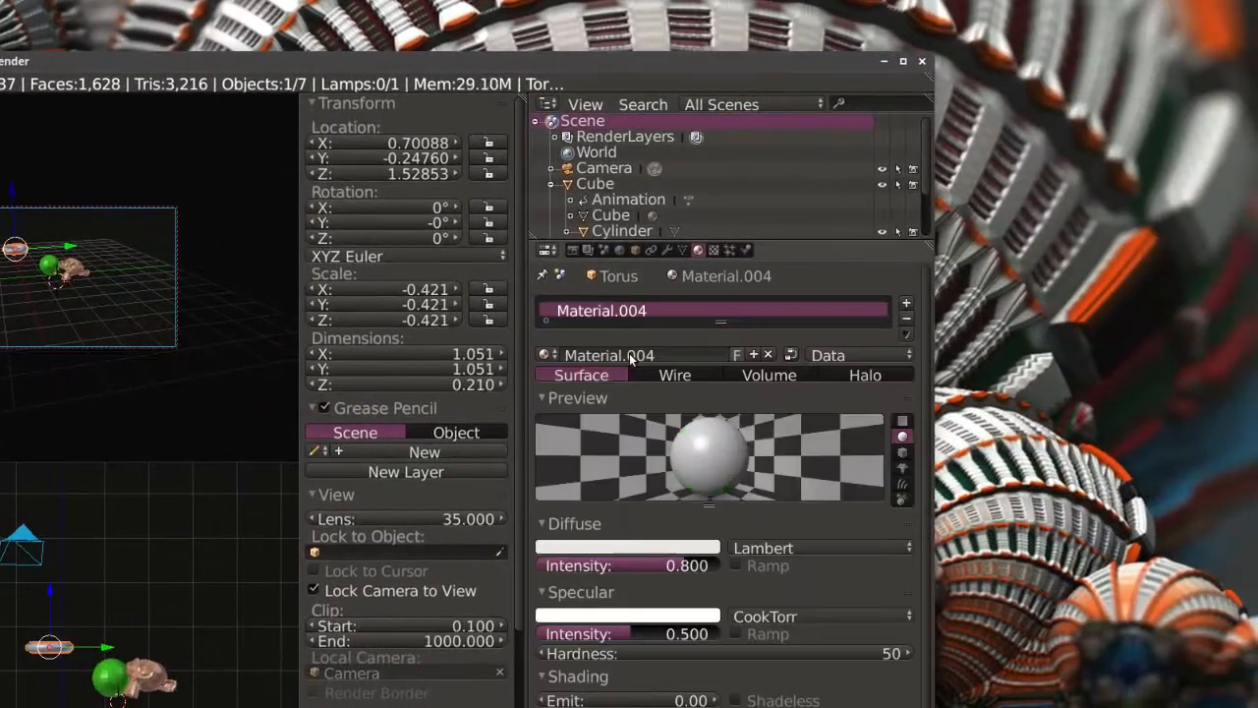
left_click(631, 350)
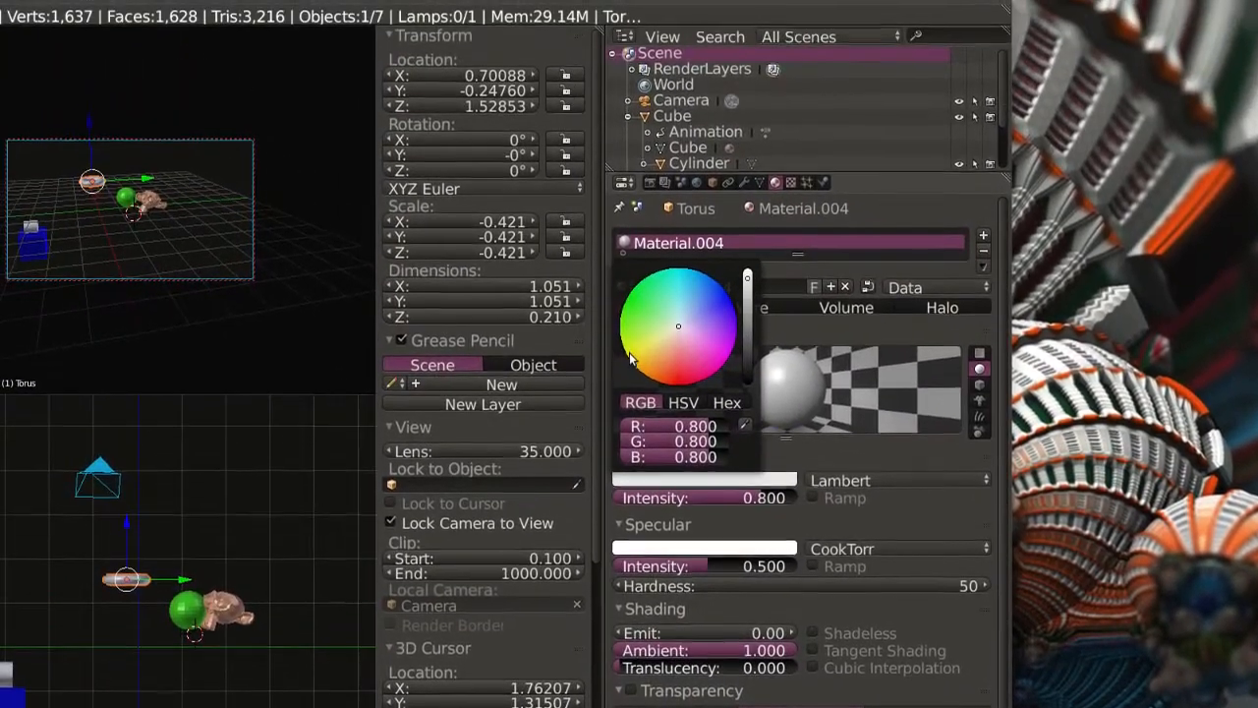
left_click(630, 359)
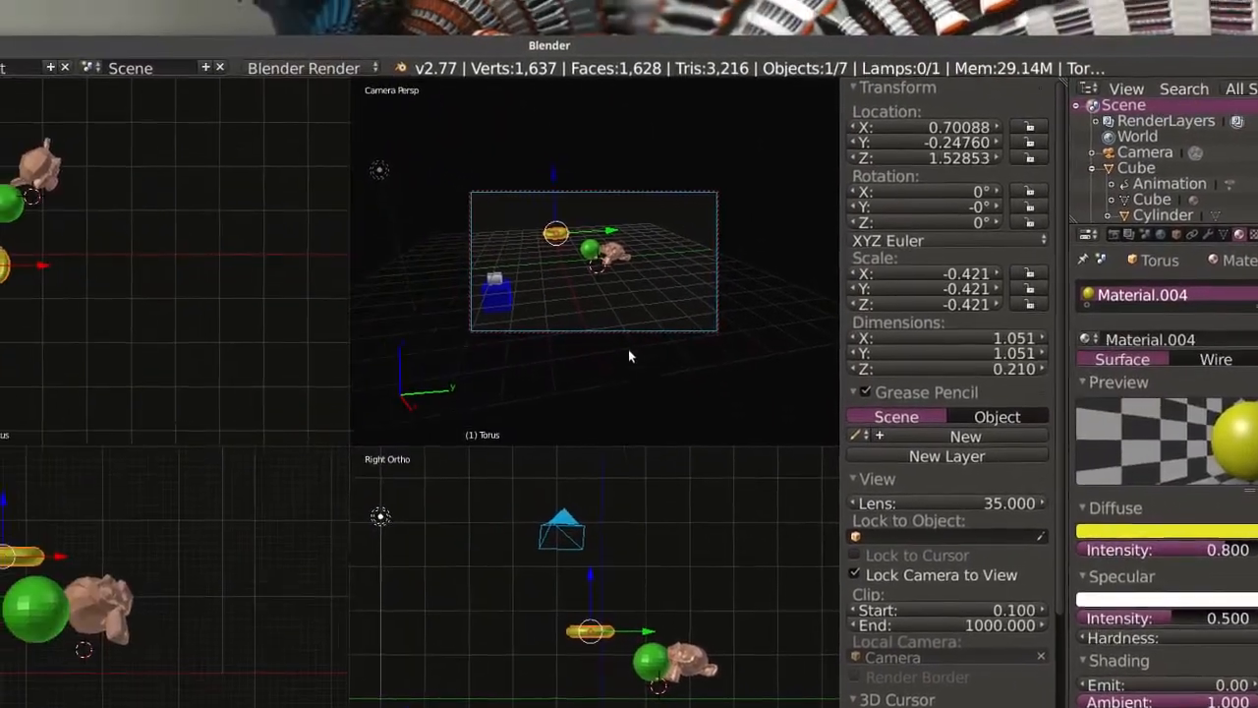
left_click(595, 312)
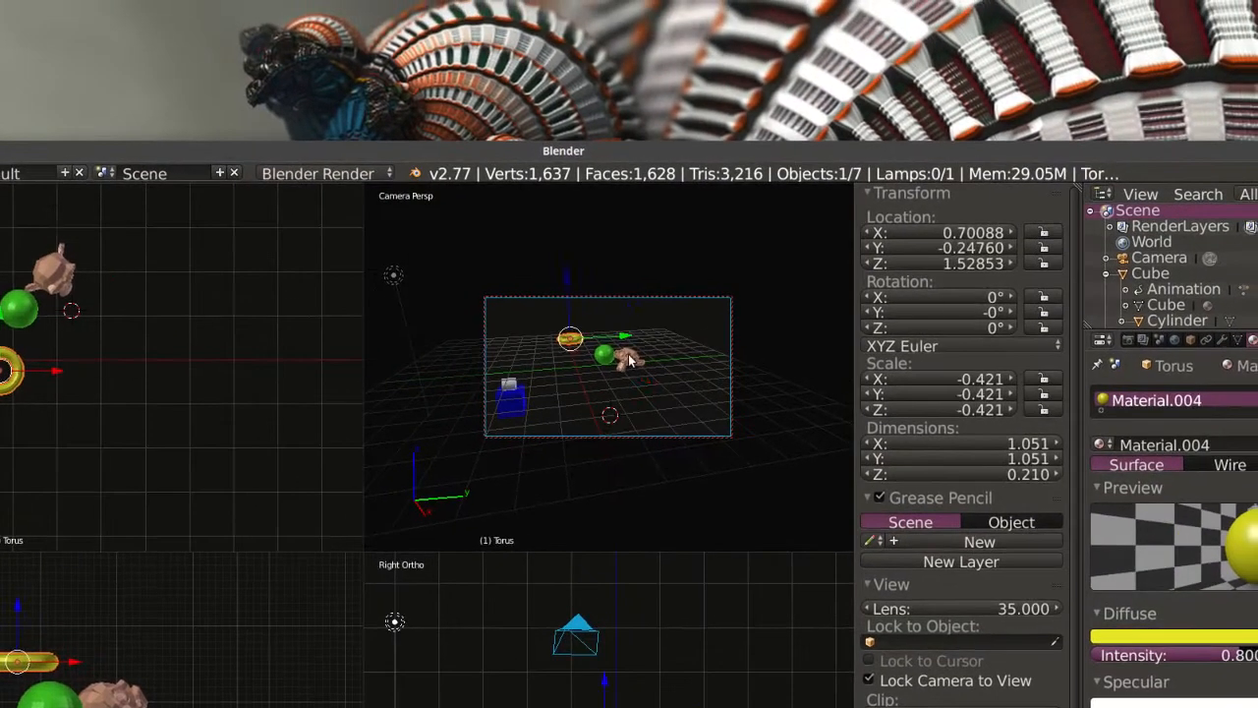
Add a new texture of type Wood to the monkey's material.
right_click(647, 301)
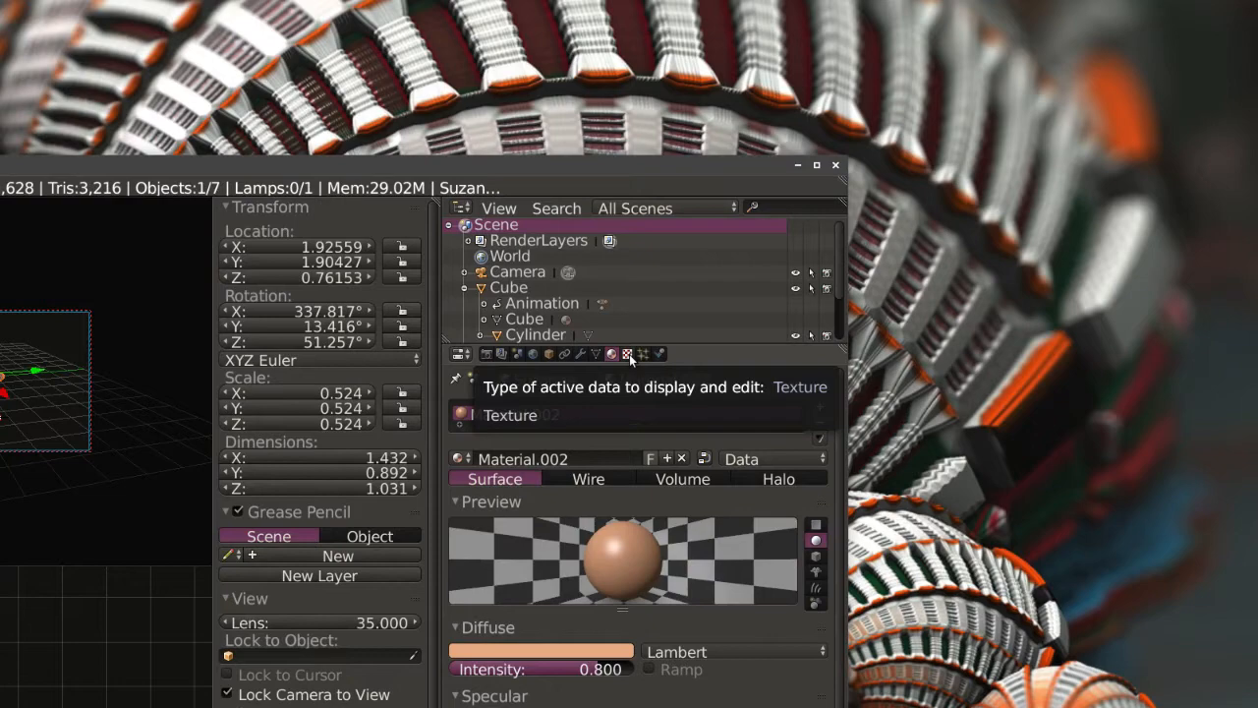
left_click(628, 354)
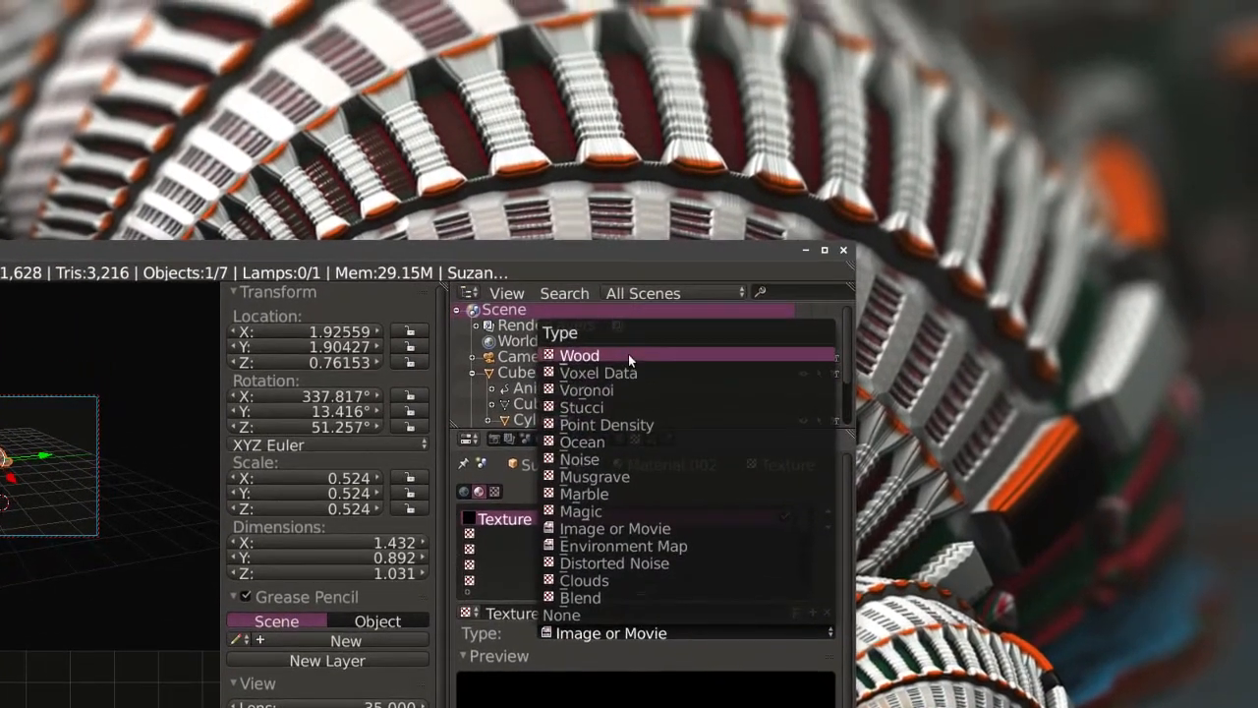
left_click(629, 356)
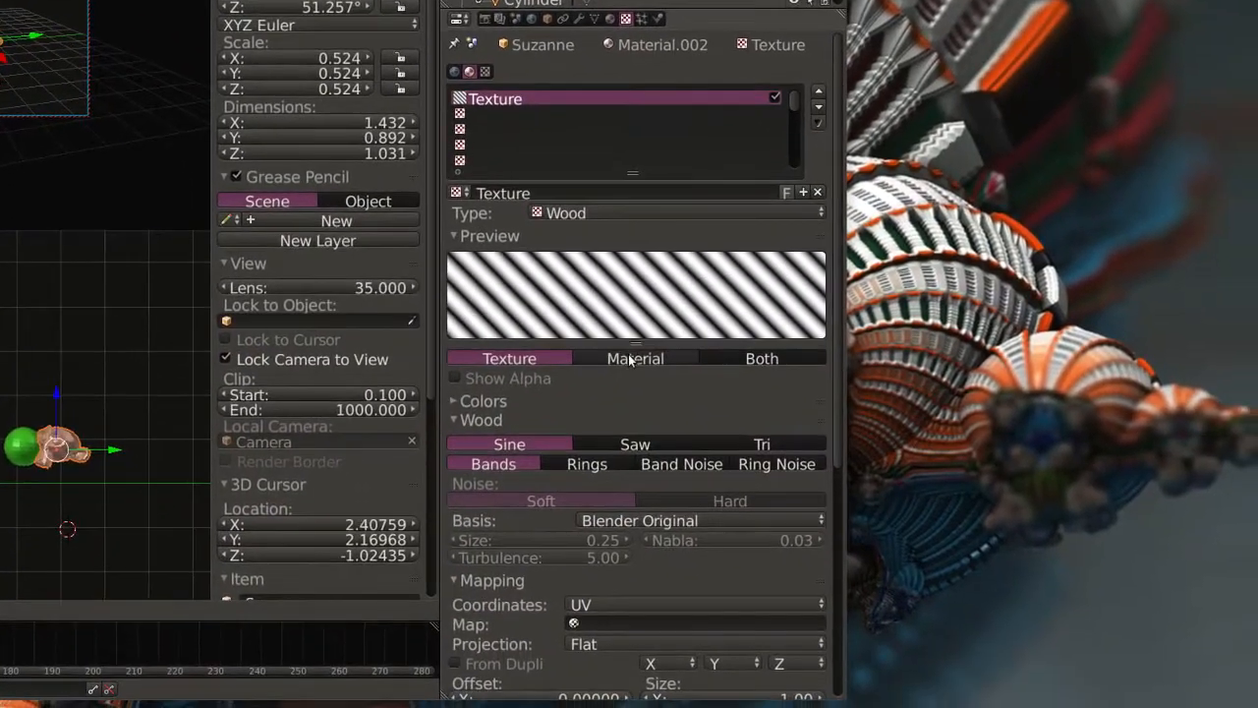
Compare the wood texture's preview modes, including Both, and return the preview to Texture.
left_click(651, 406)
left_click(615, 340)
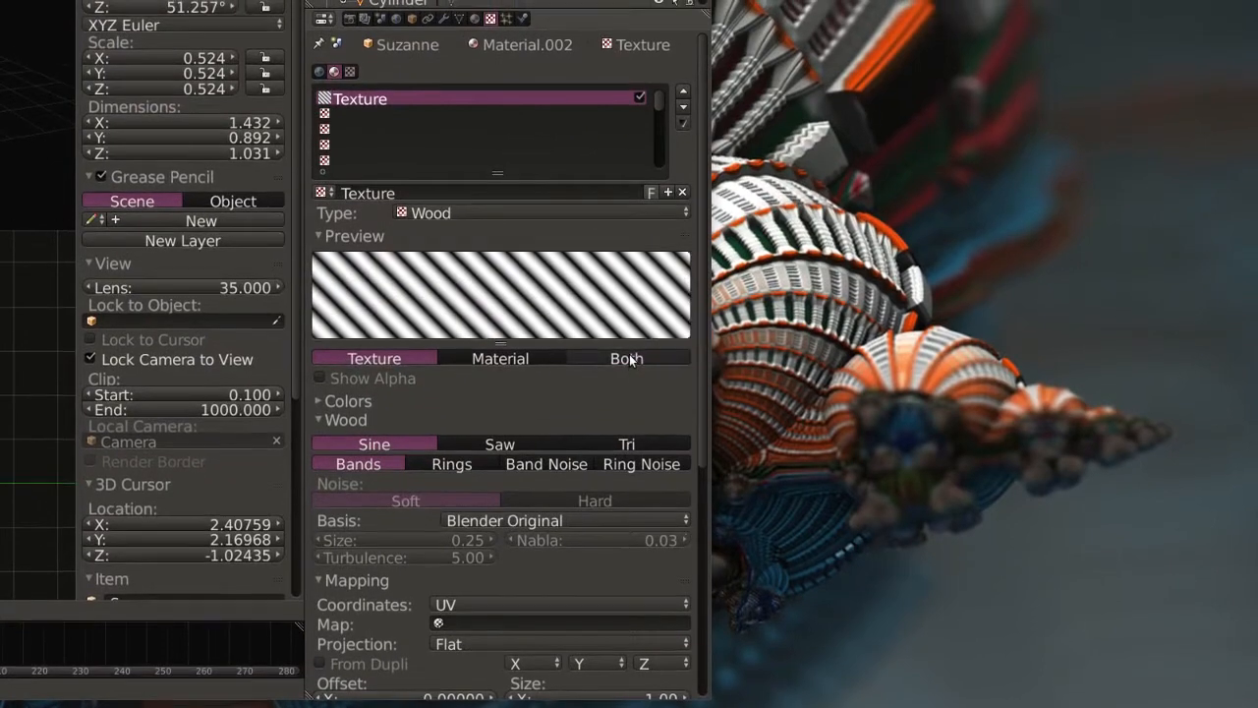
left_click(630, 352)
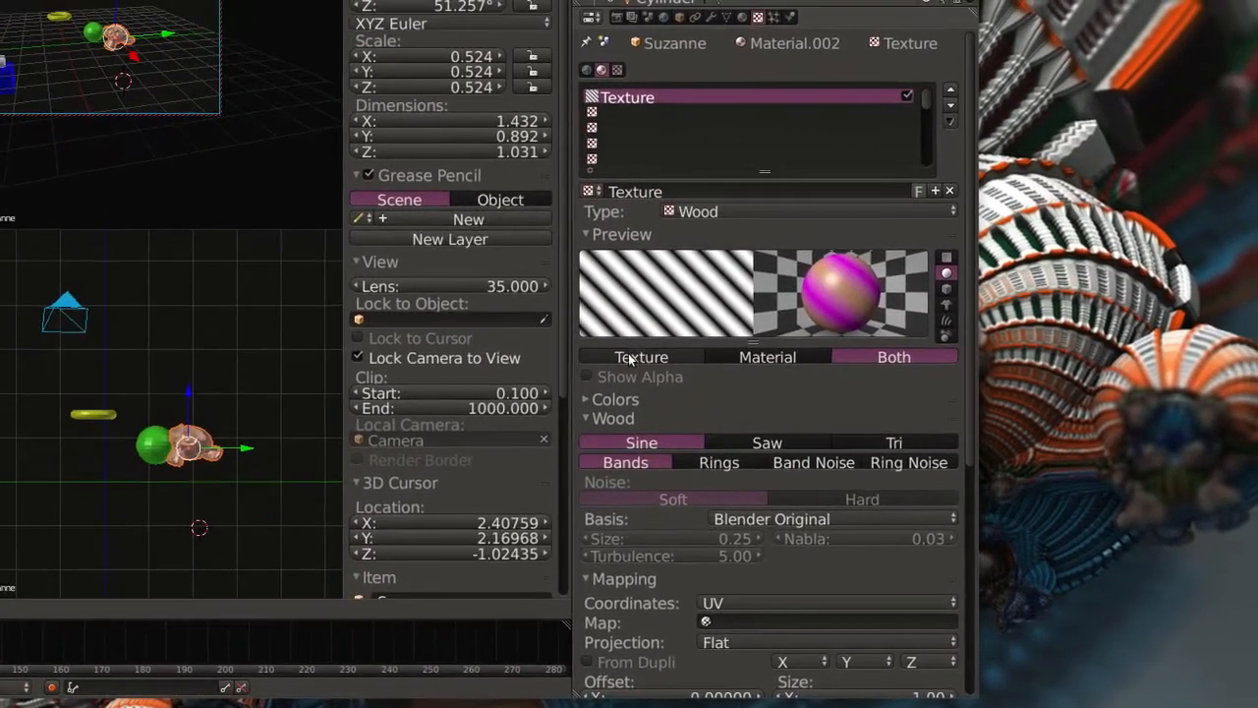
left_click(630, 360)
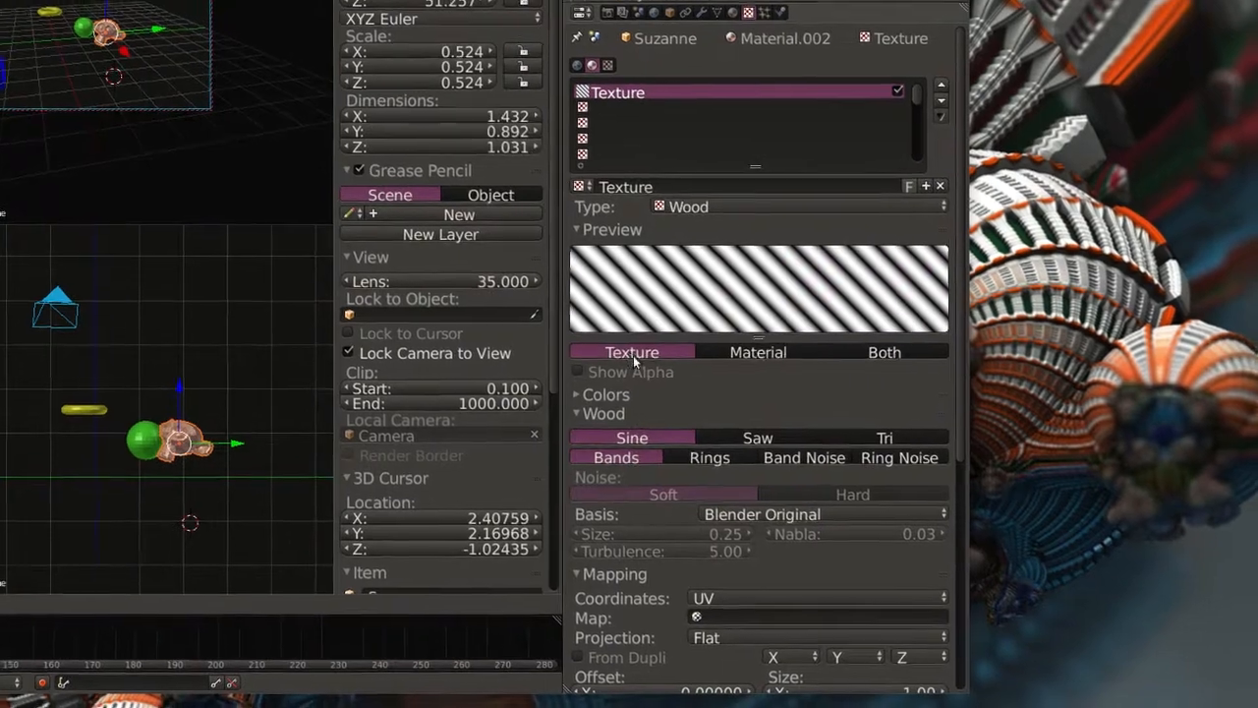
Set the wood texture's influence colour to brown with hue 0.059, saturation 0.659 and value 0.56.
scroll(630, 361, "down", 7)
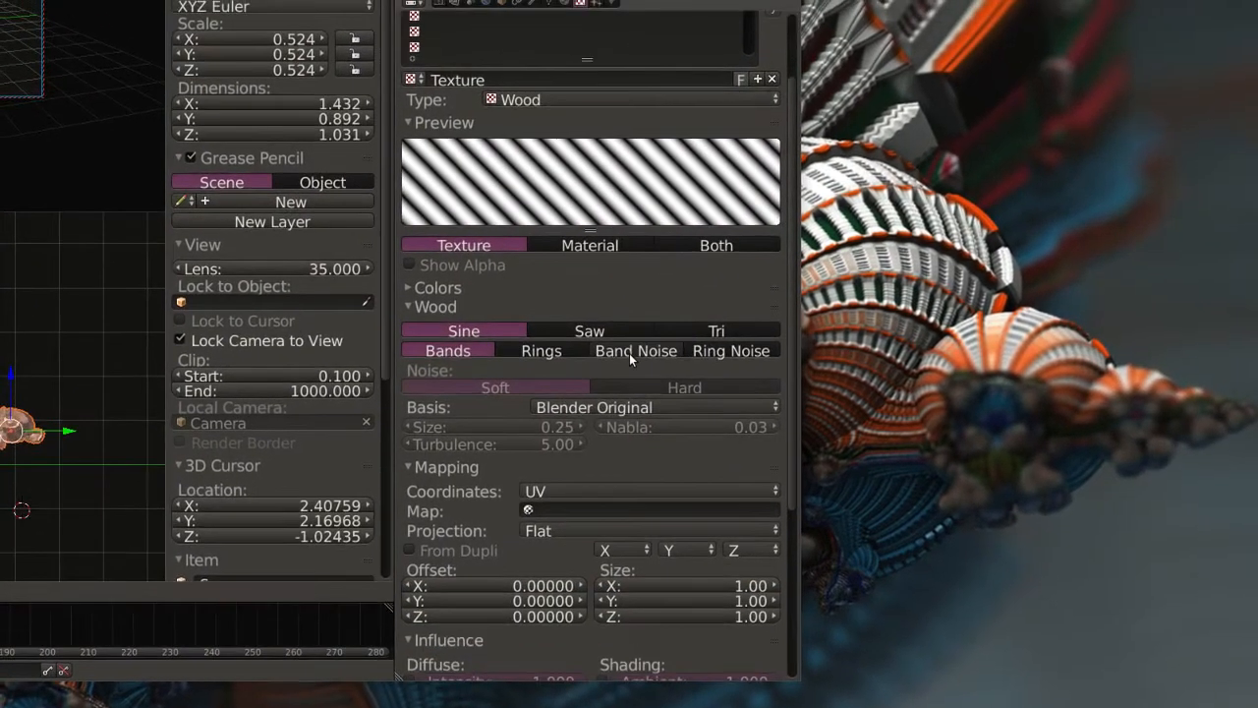
scroll(630, 360, "down", 3)
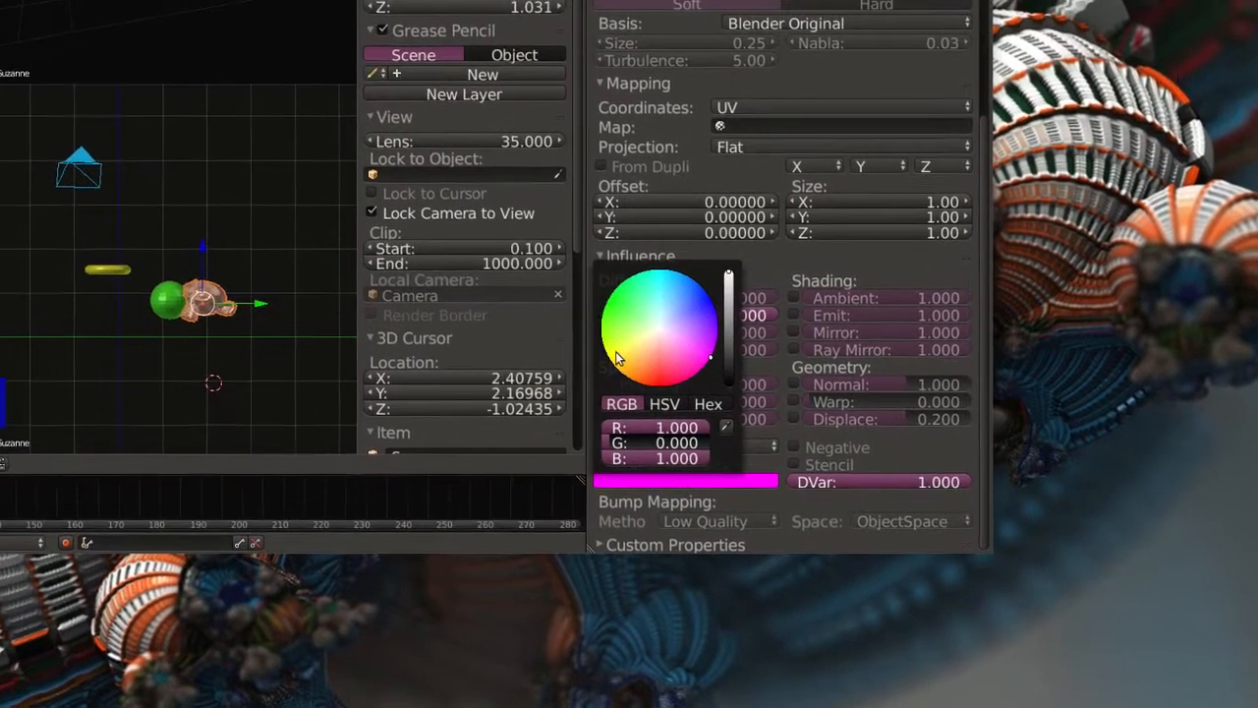
left_click(558, 218)
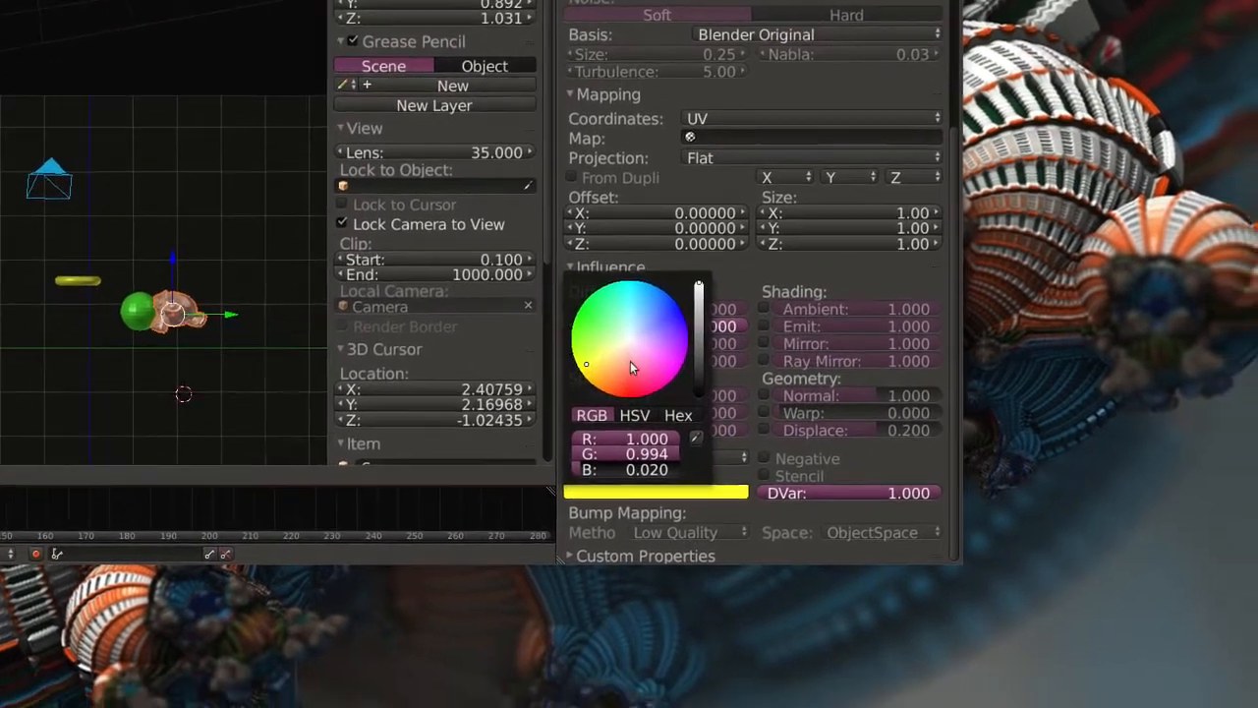
left_click(677, 389)
left_click(628, 349)
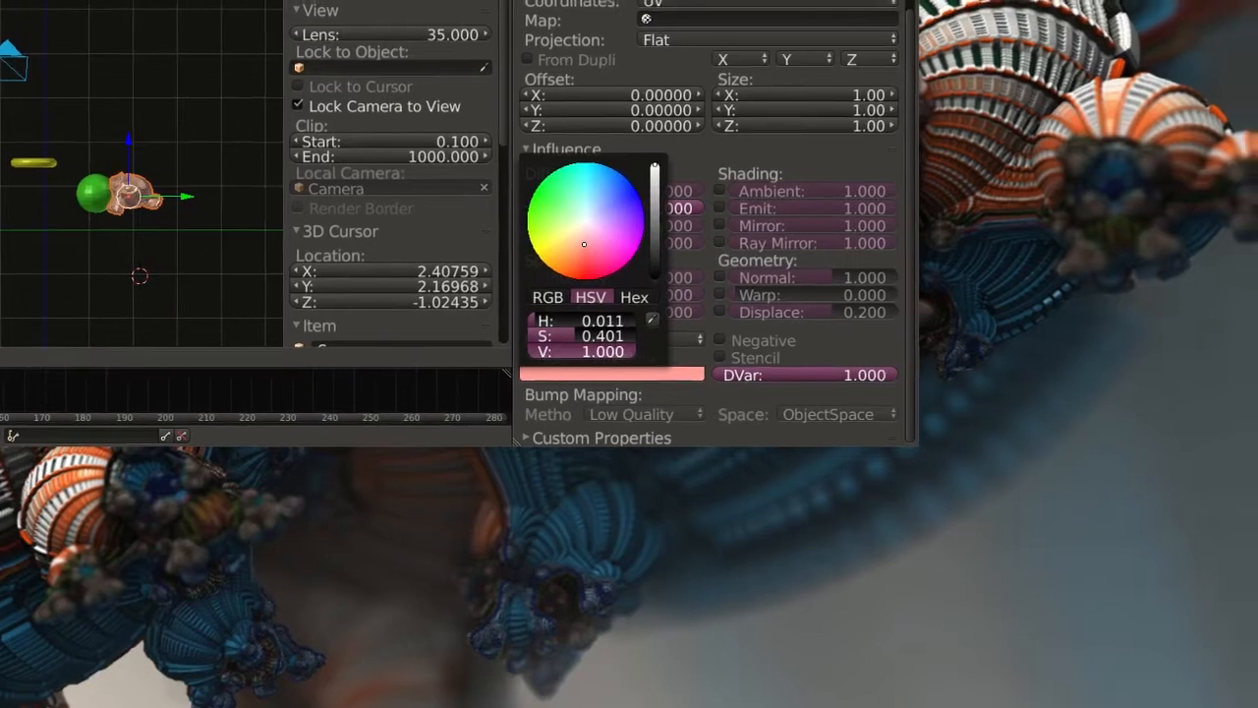
left_click(629, 350)
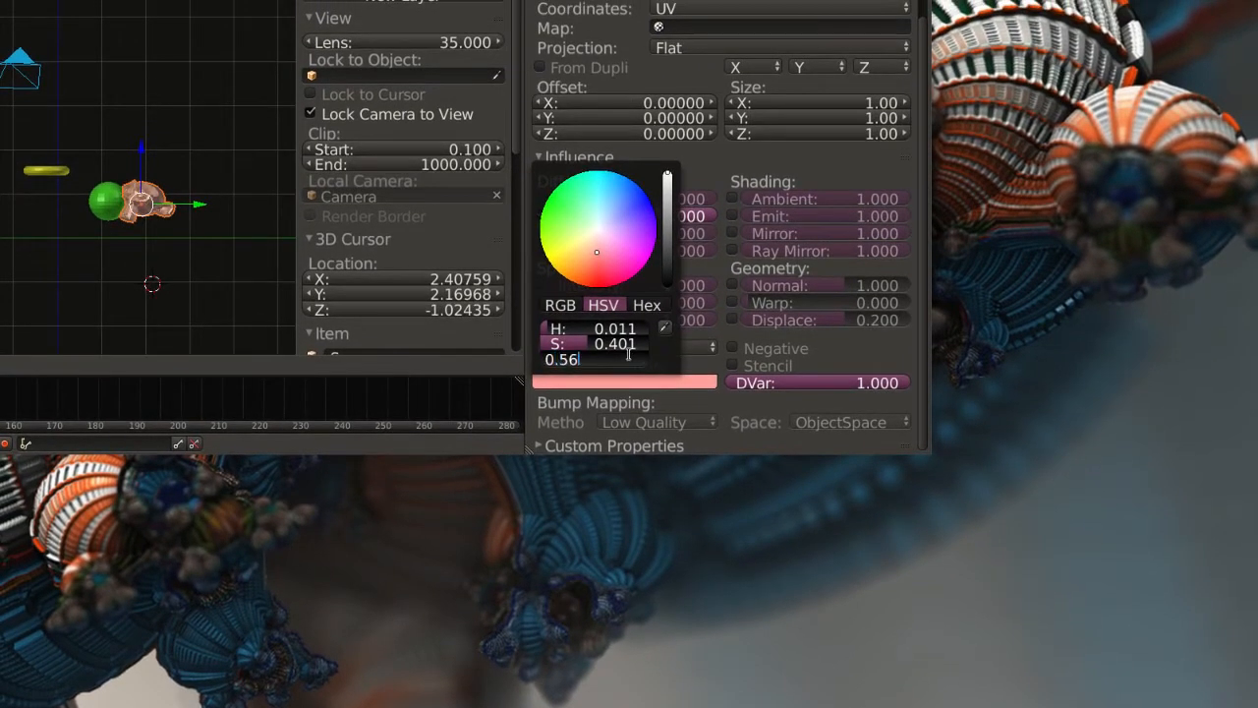
key("Return")
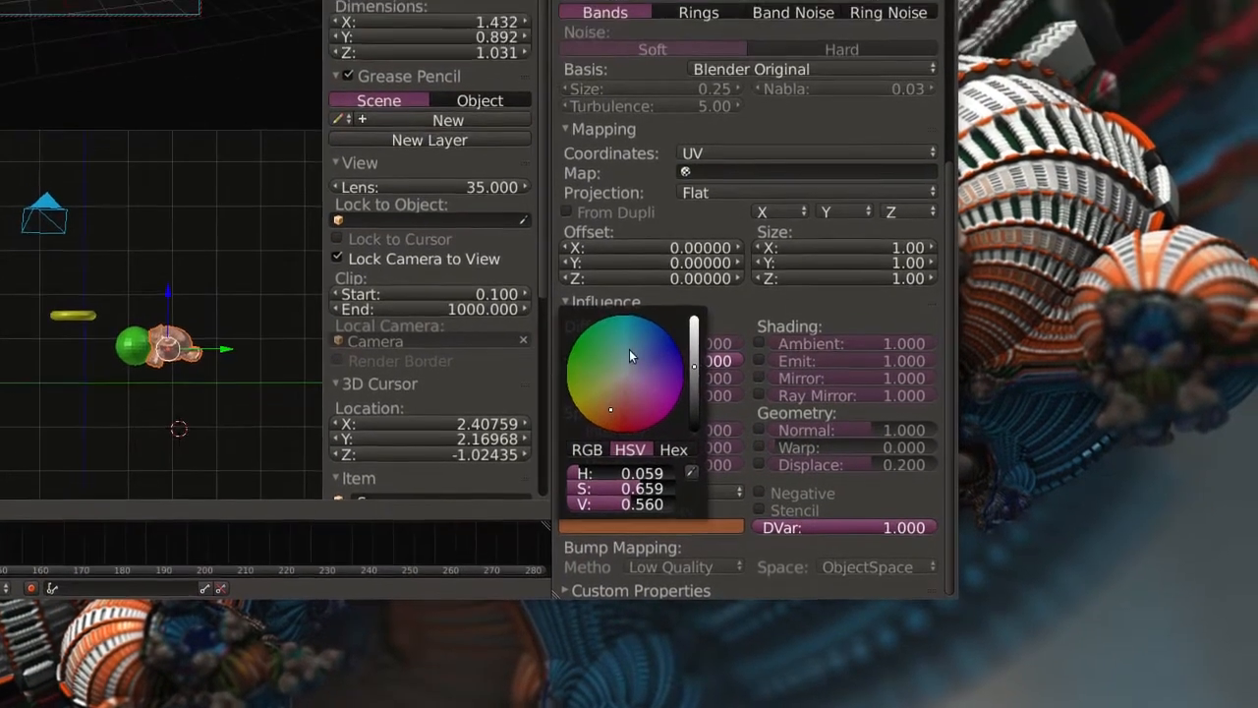
scroll(630, 340, "up", 5)
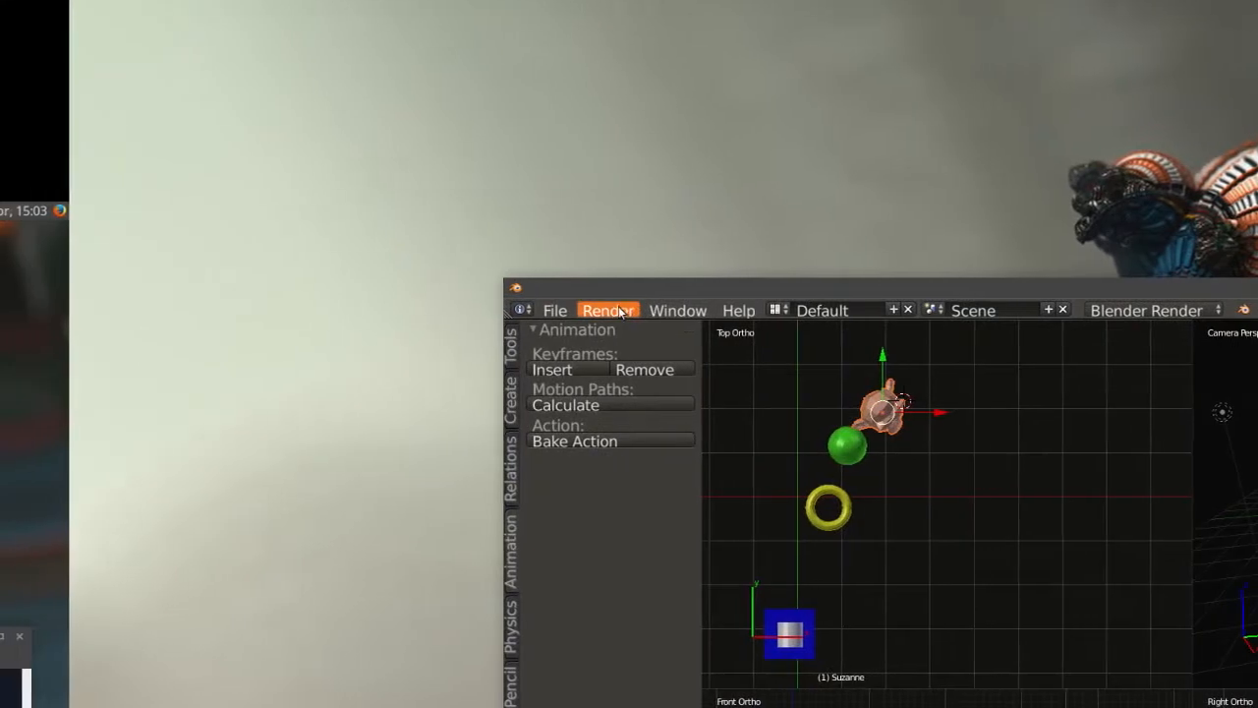
Render a still image of the scene, inspect the wood texture on the monkey up close, and close the render.
left_click(369, 310)
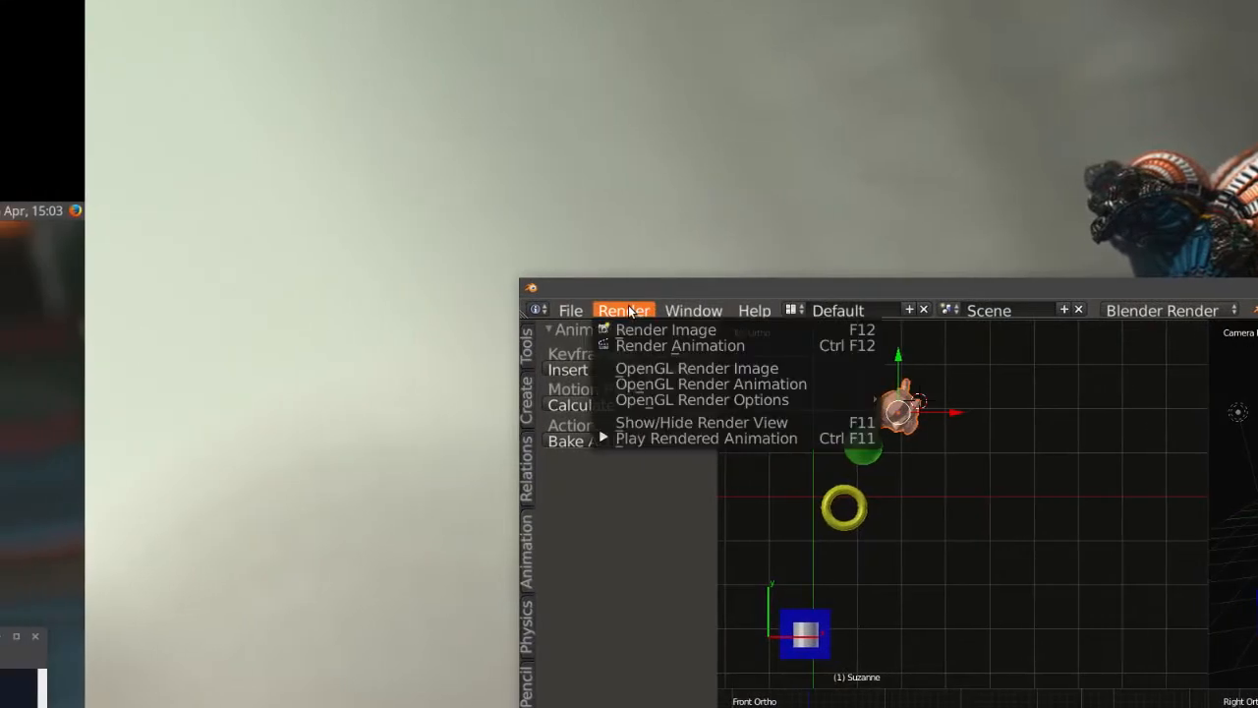
left_click(380, 327)
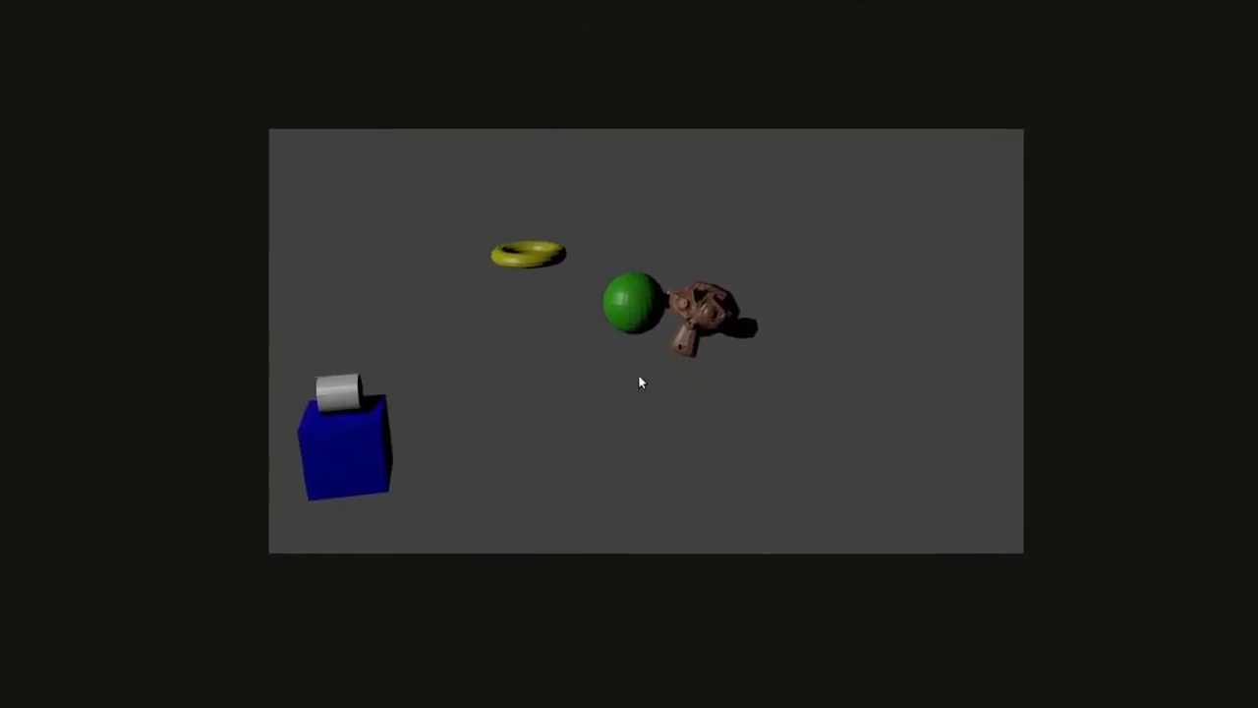
scroll(632, 360, "up", 4)
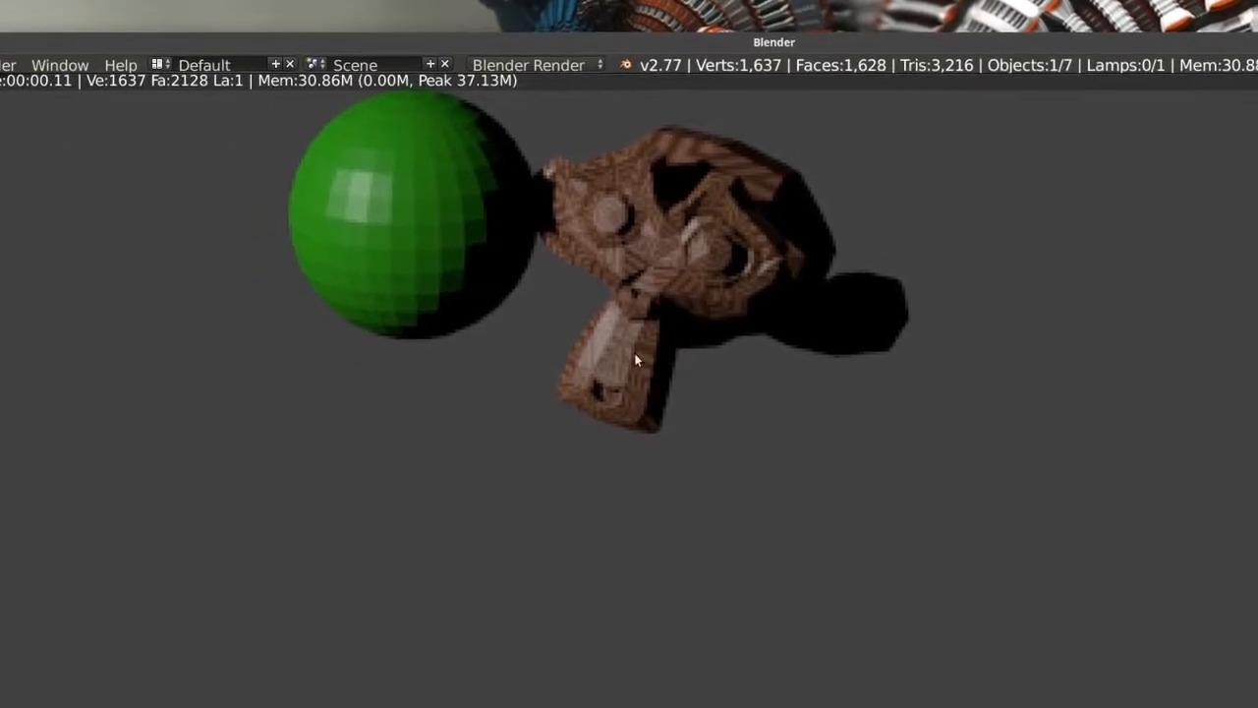
scroll(630, 359, "down", 7)
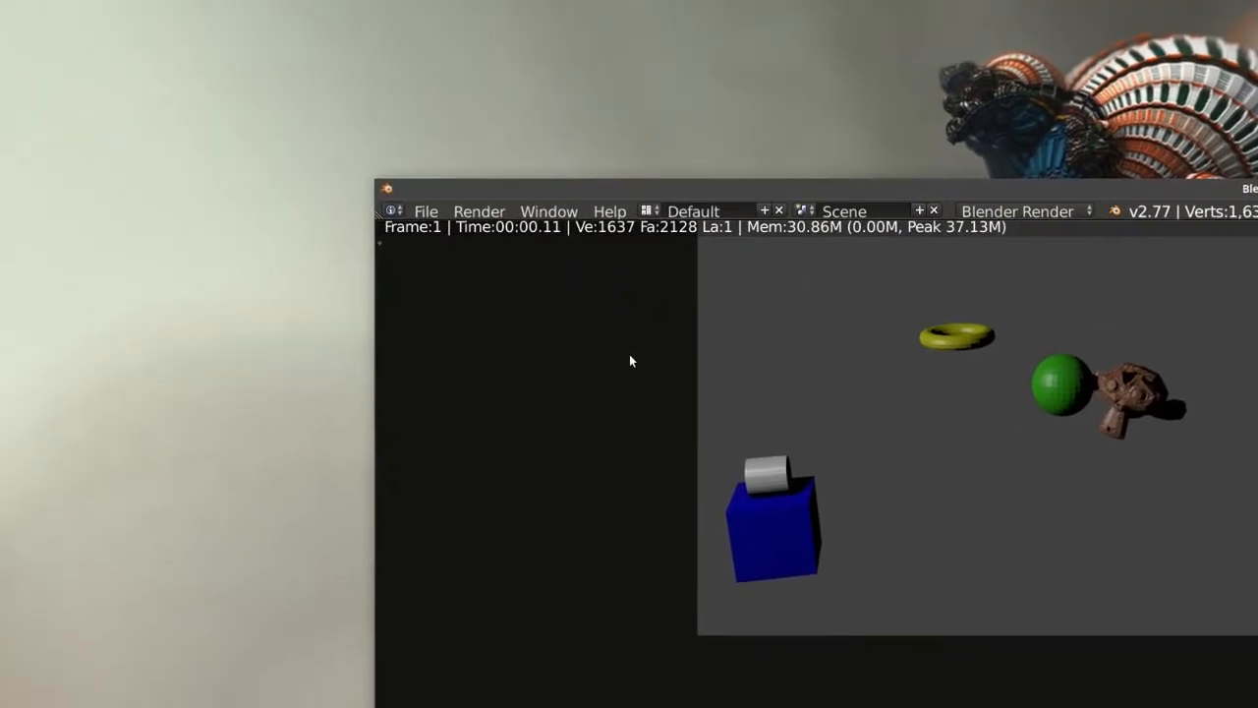
key("Escape")
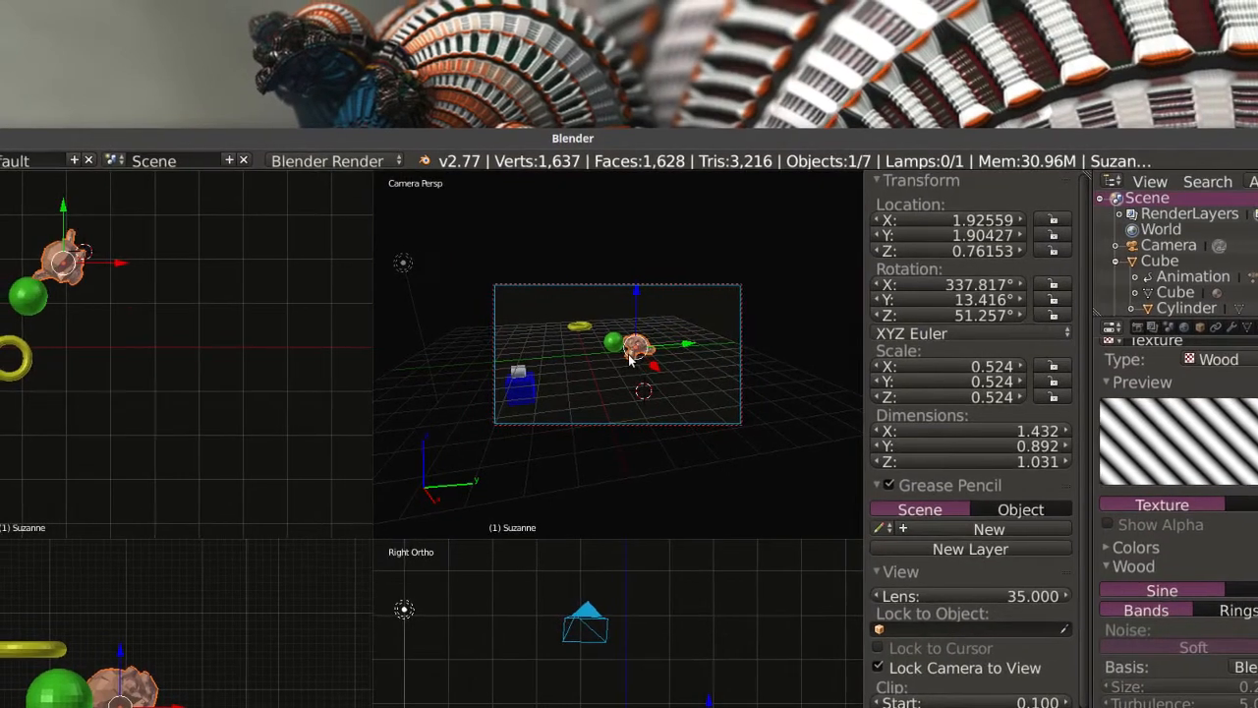
Move the monkey away from the sphere towards the camera frame's lower right corner, at about X 2.87, Y 3.78, Z -0.77.
key("g")
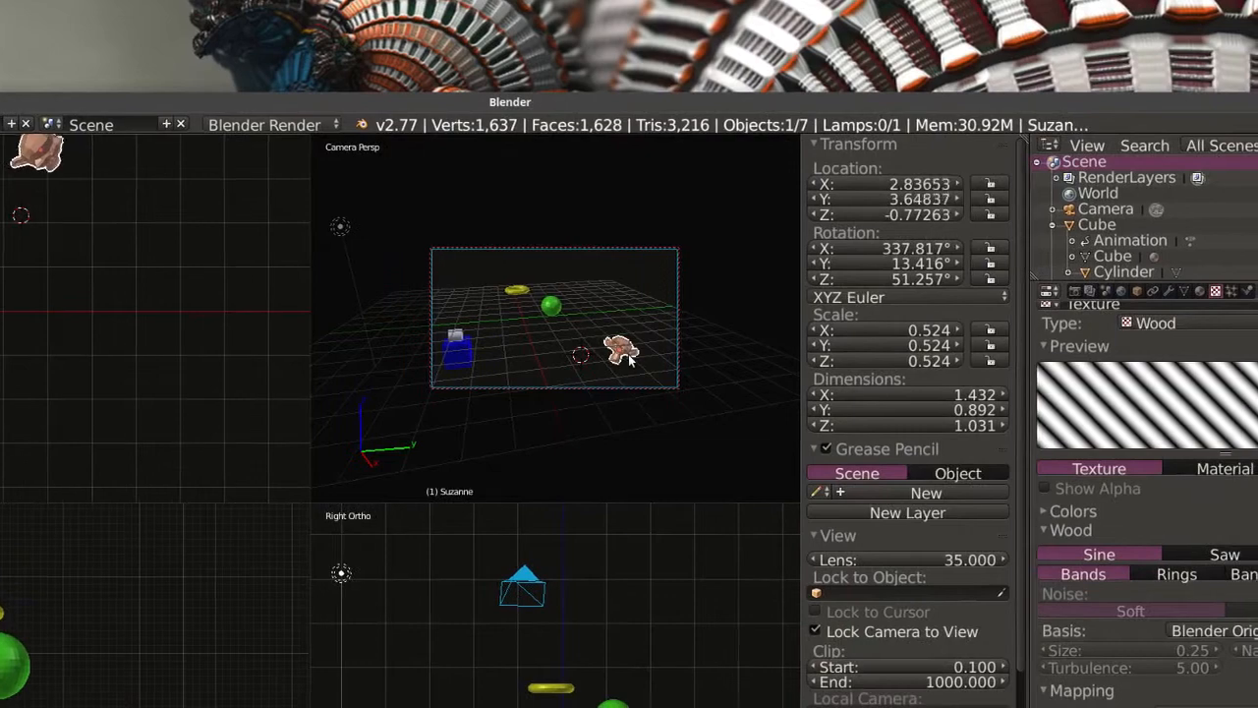
left_click(632, 360)
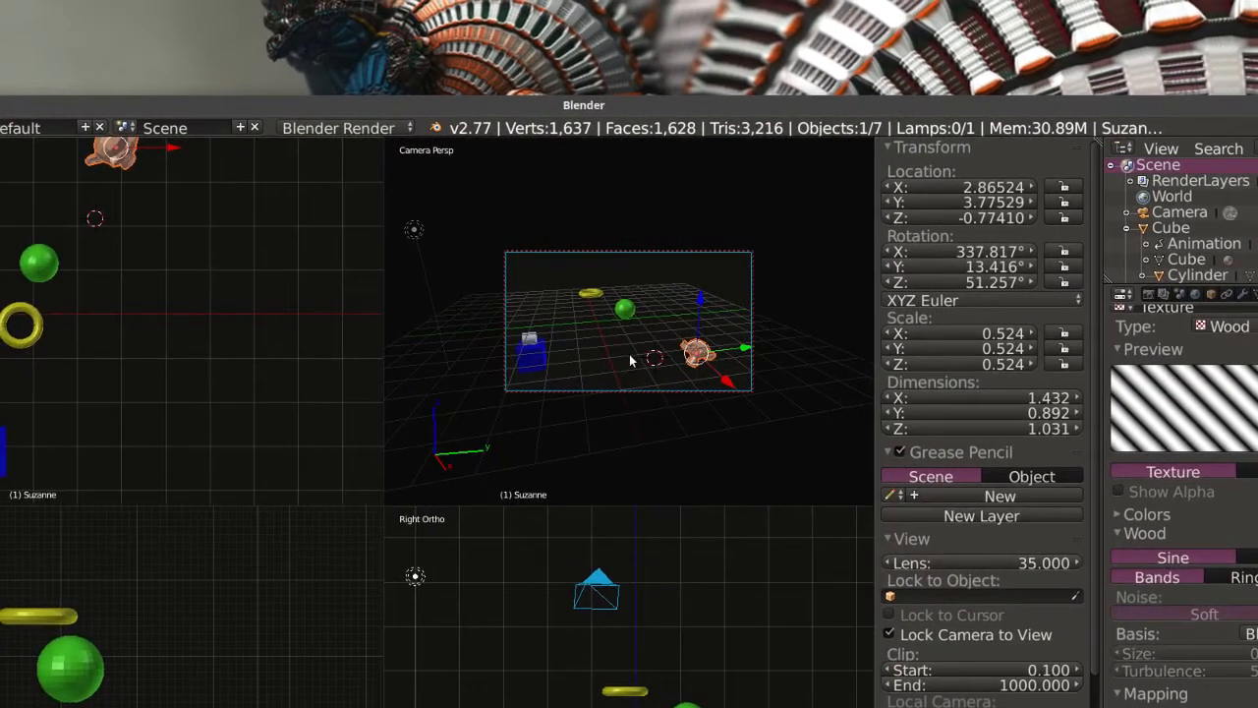
Scale the monkey down and insert a scaling keyframe for it at frame 1.
key("s")
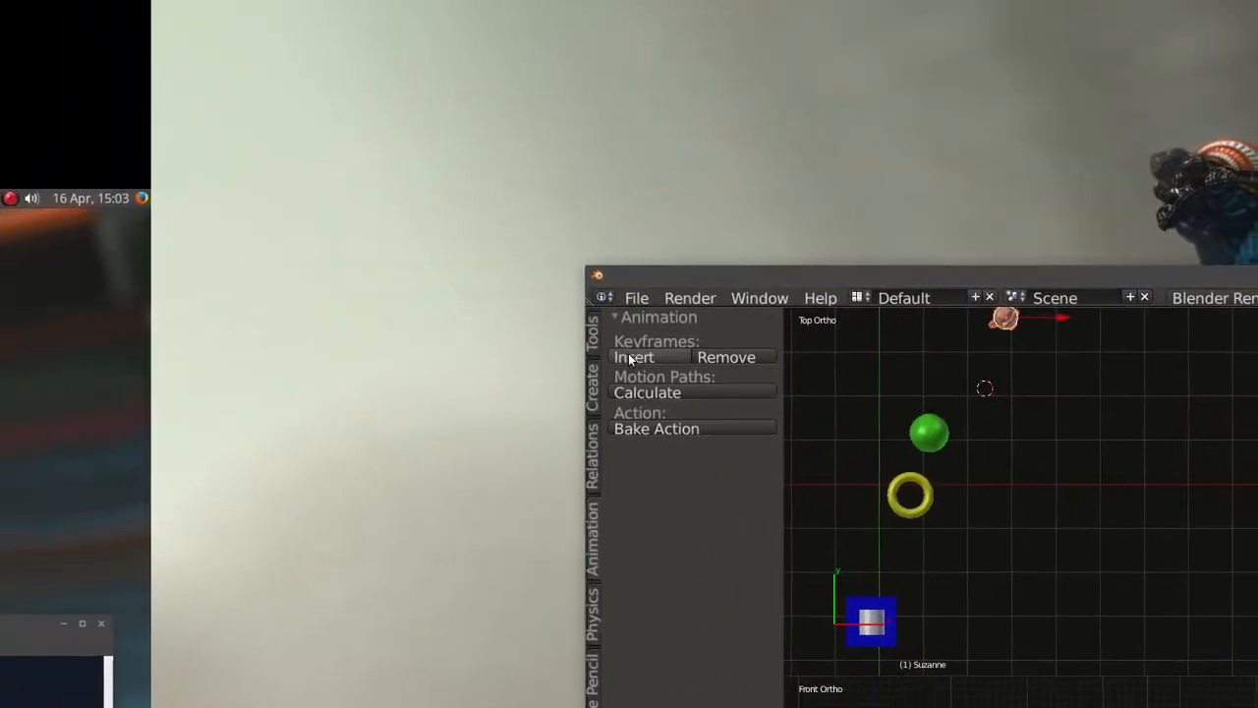
left_click(629, 359)
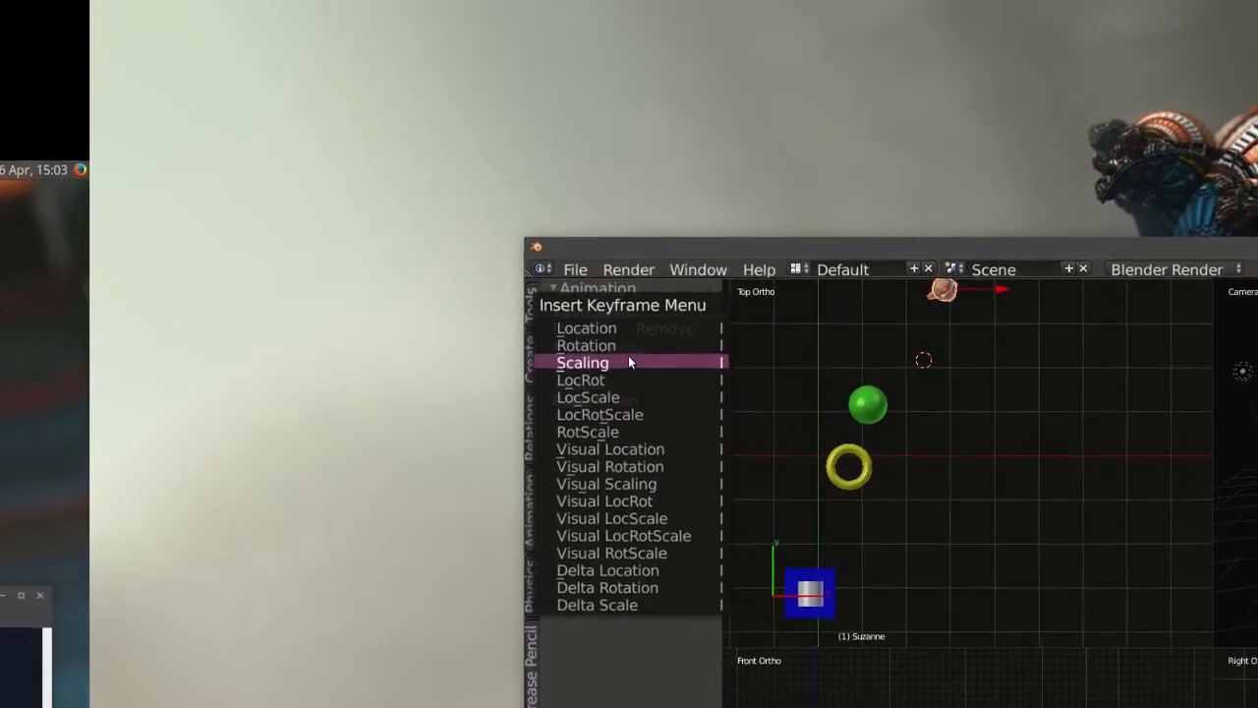
left_click(630, 357)
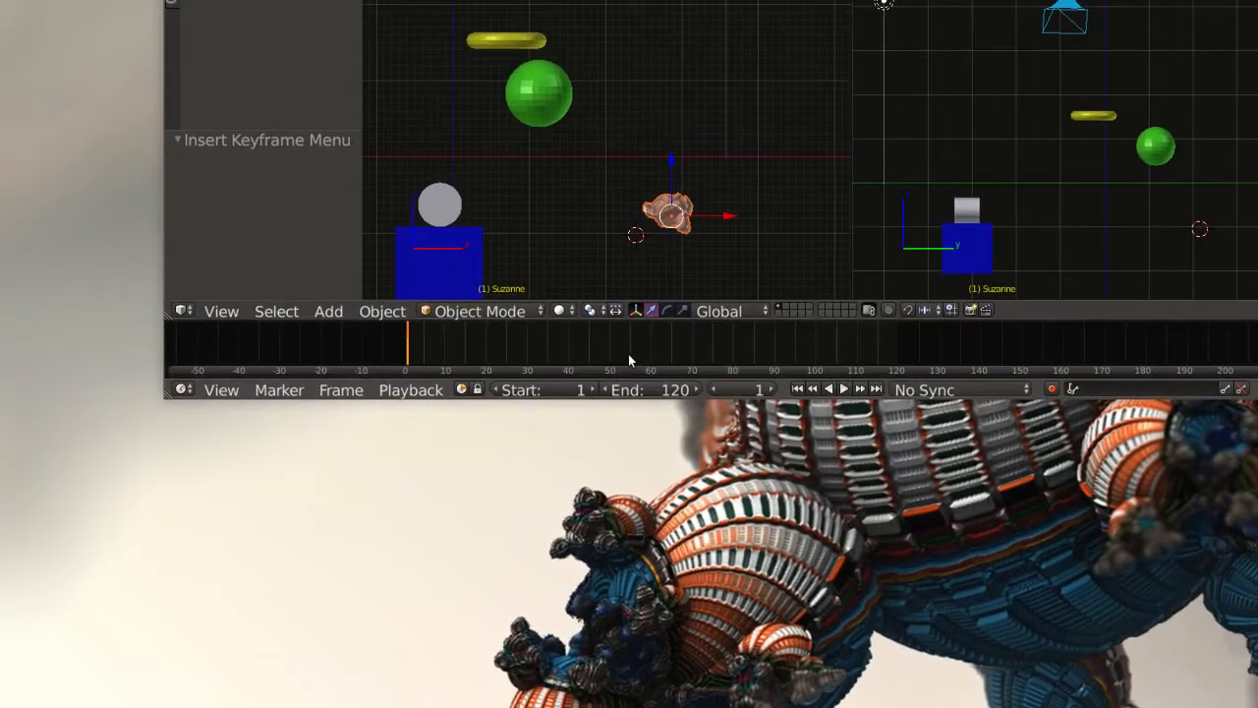
At frame 72, enlarge the monkey by a factor of 4.667 and insert a scaling keyframe.
left_click_drag(630, 360, 672, 367)
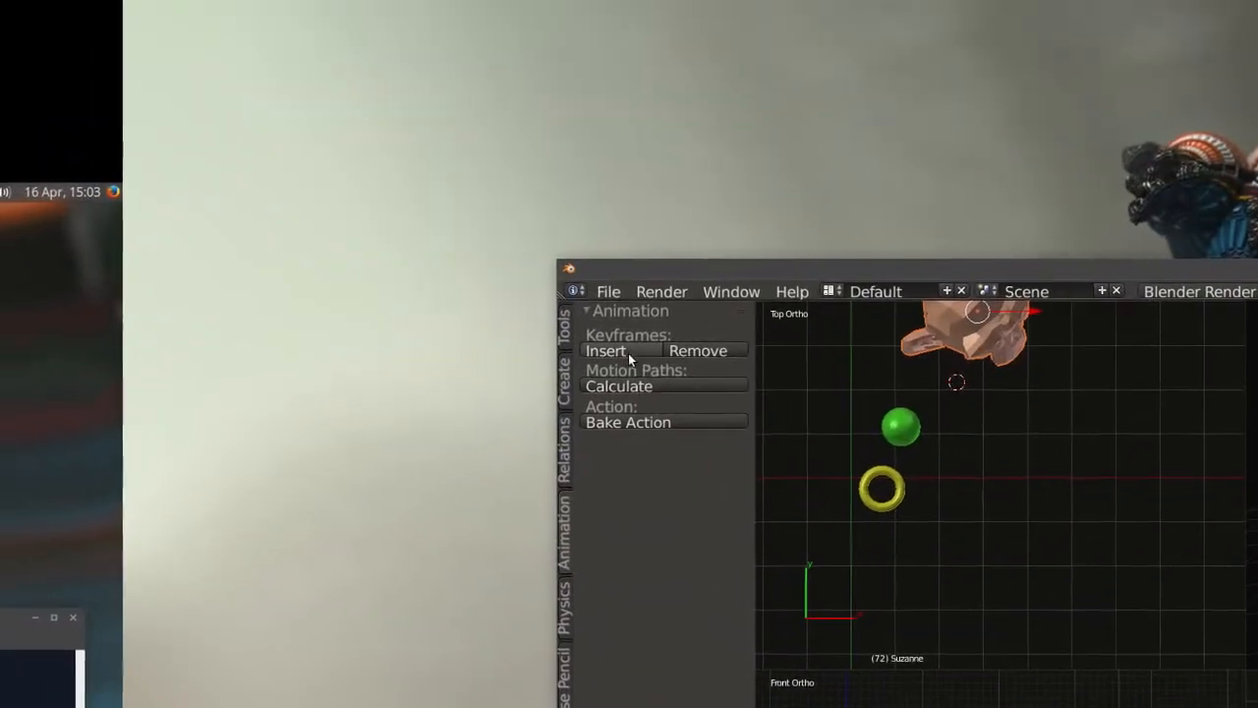
left_click(629, 359)
left_click(629, 358)
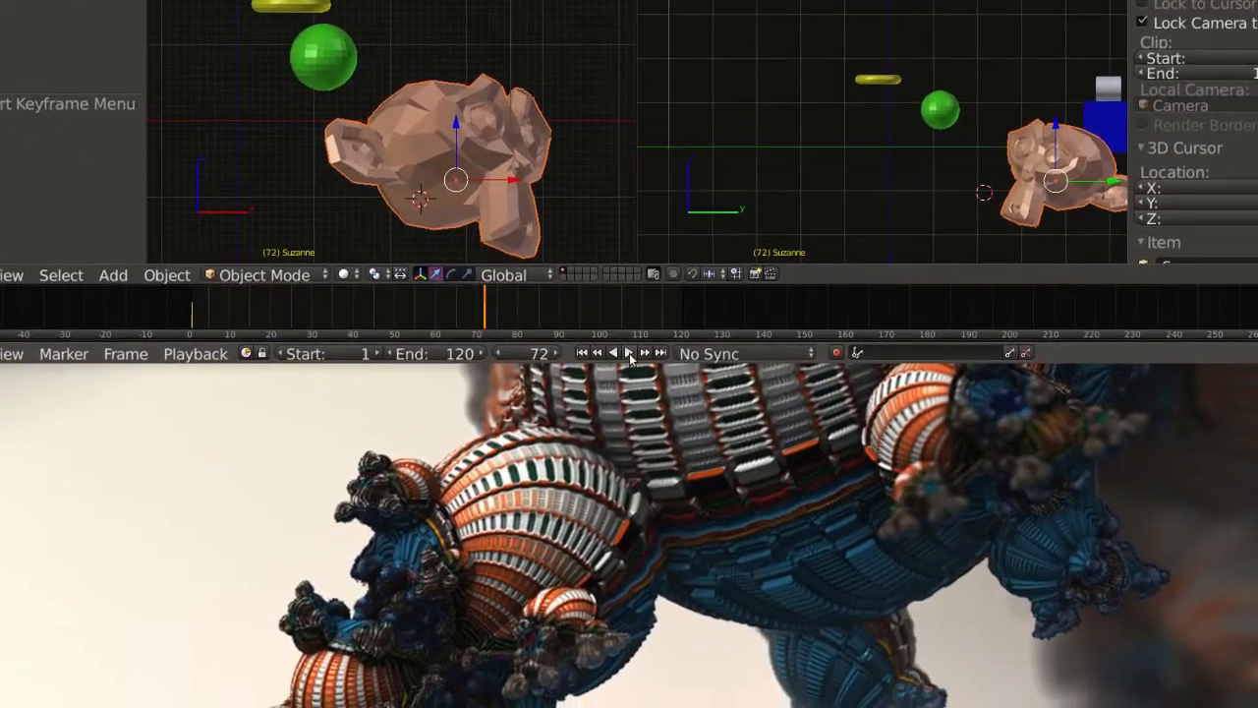
Play the animation to check the monkey's growth and return to frame 1.
left_click(630, 354)
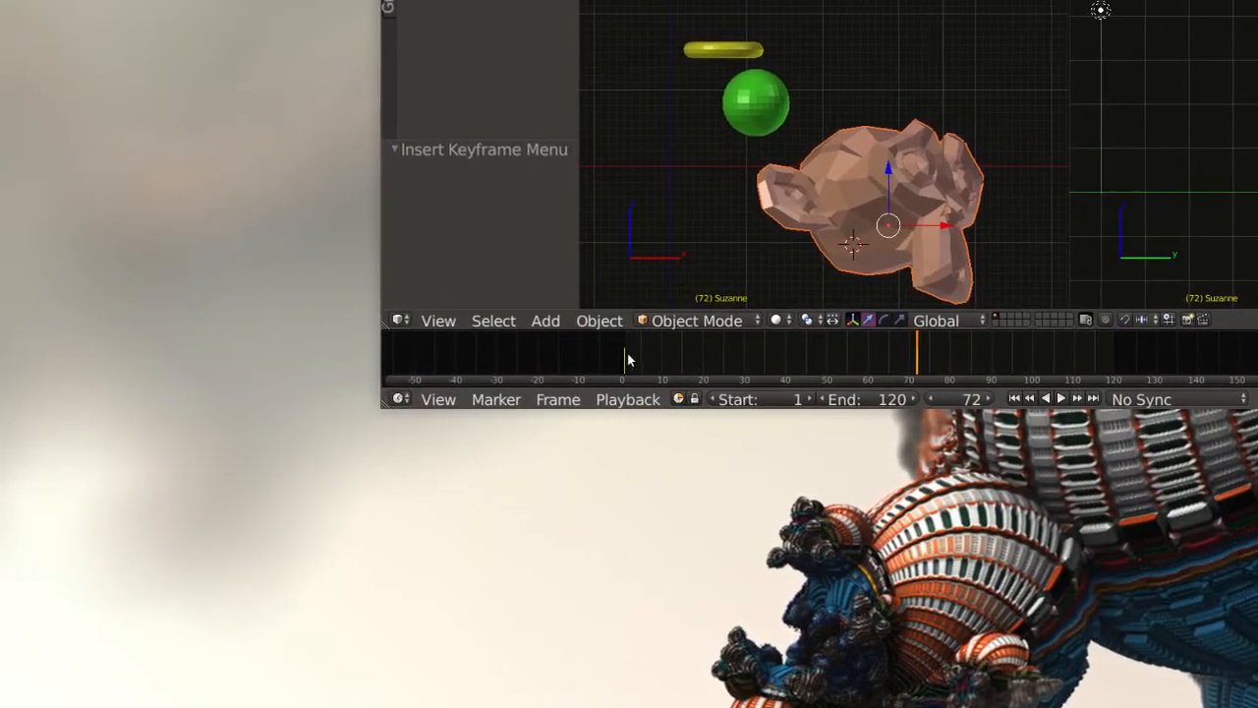
left_click(496, 357)
key("alt+a")
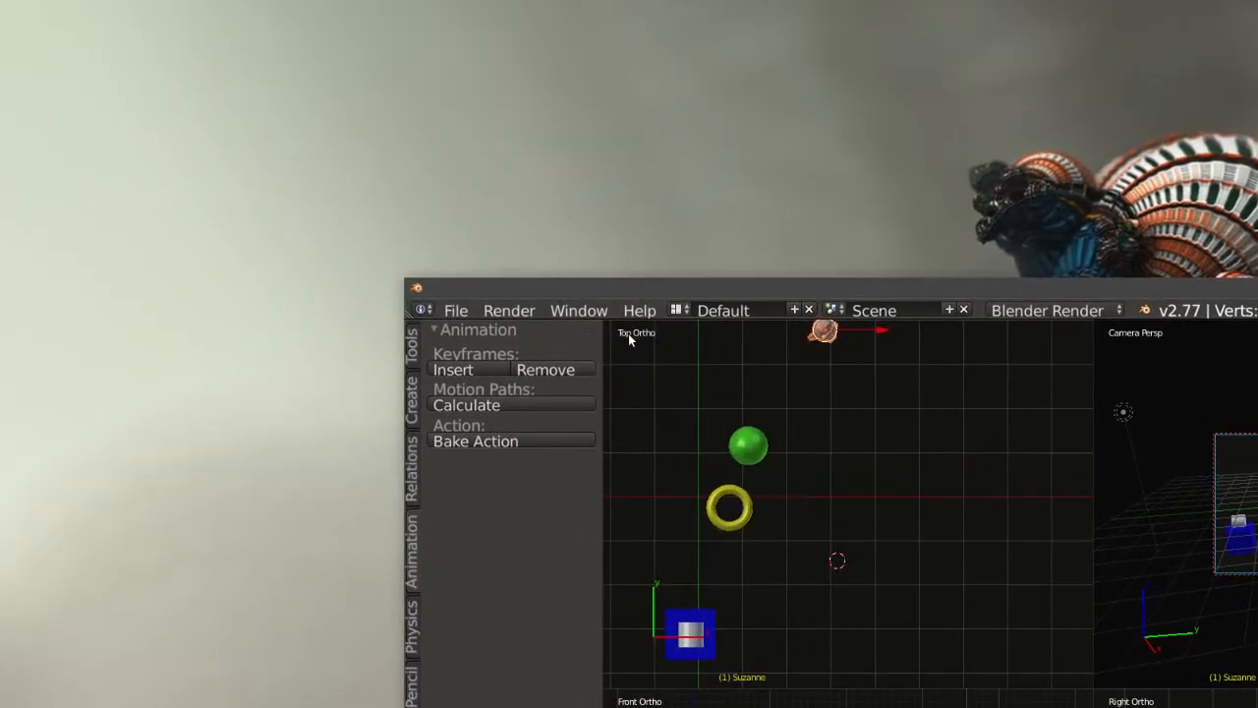
Select the cylinder on top of the blue cube in the top view and insert a rotation keyframe at frame 1.
left_click(629, 335)
left_click(636, 557)
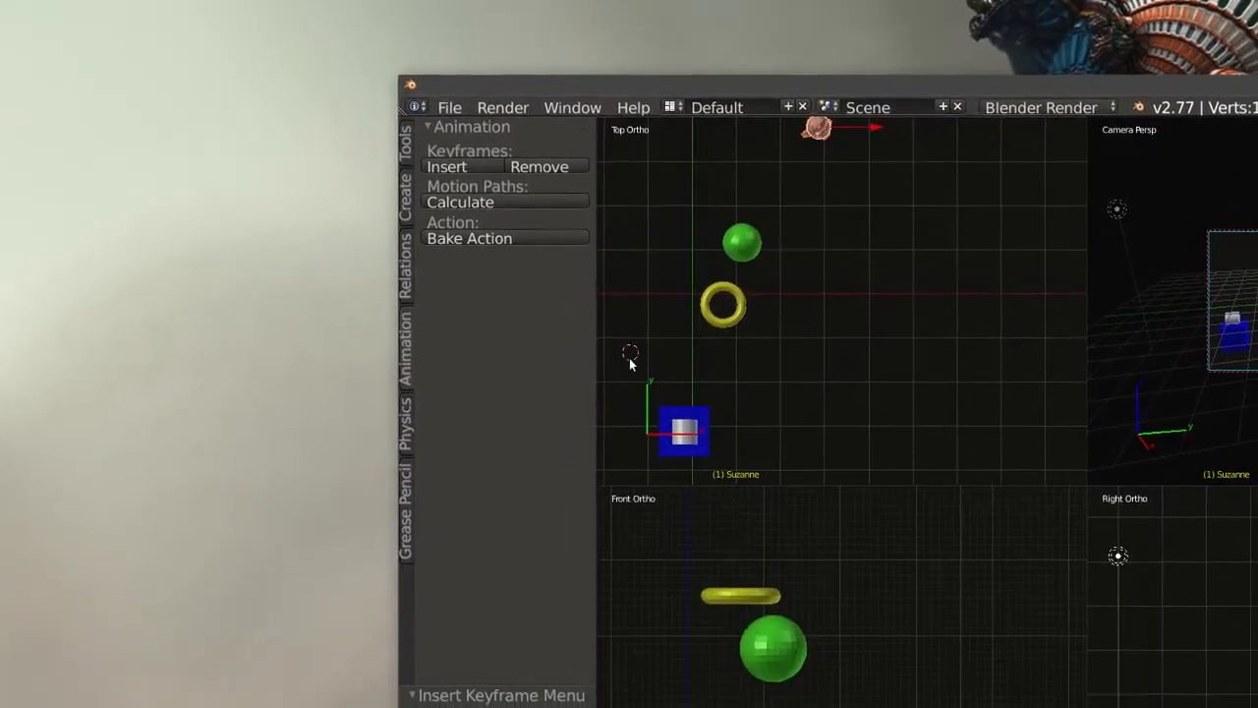
scroll(677, 600, "up", 1)
scroll(630, 360, "down", 2)
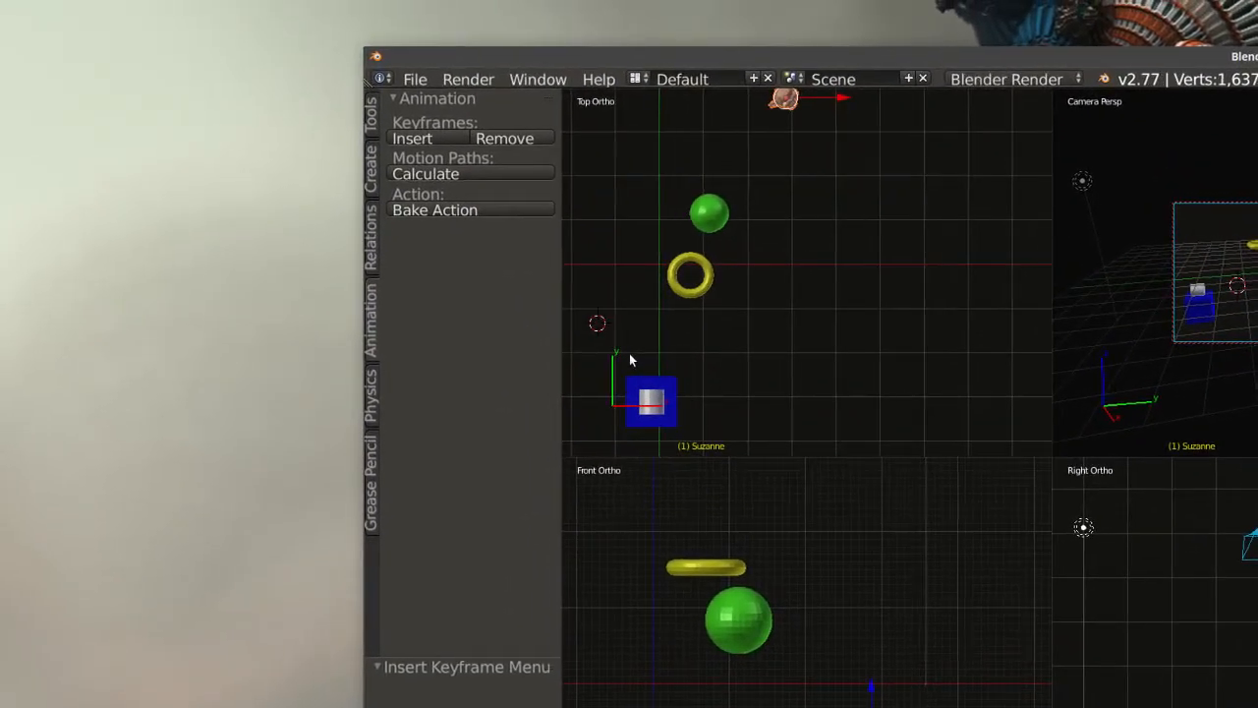
middle_click_drag(630, 360, 781, 241, "shift")
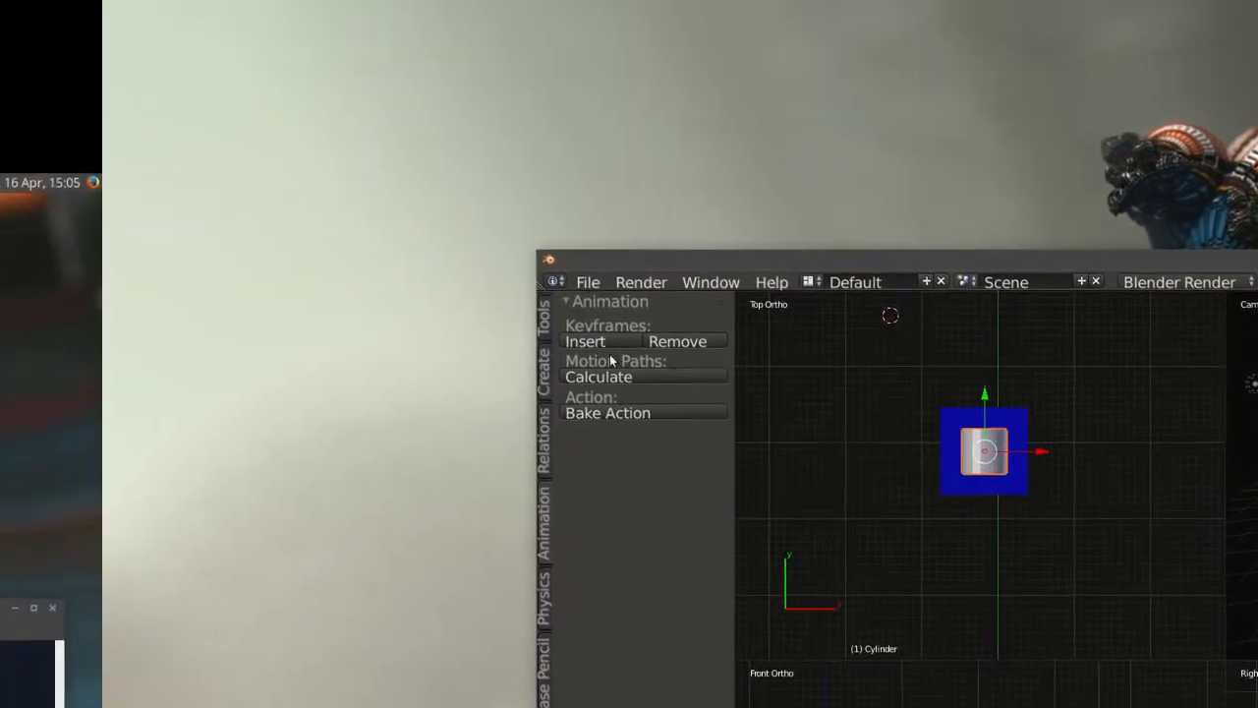
left_click(593, 343)
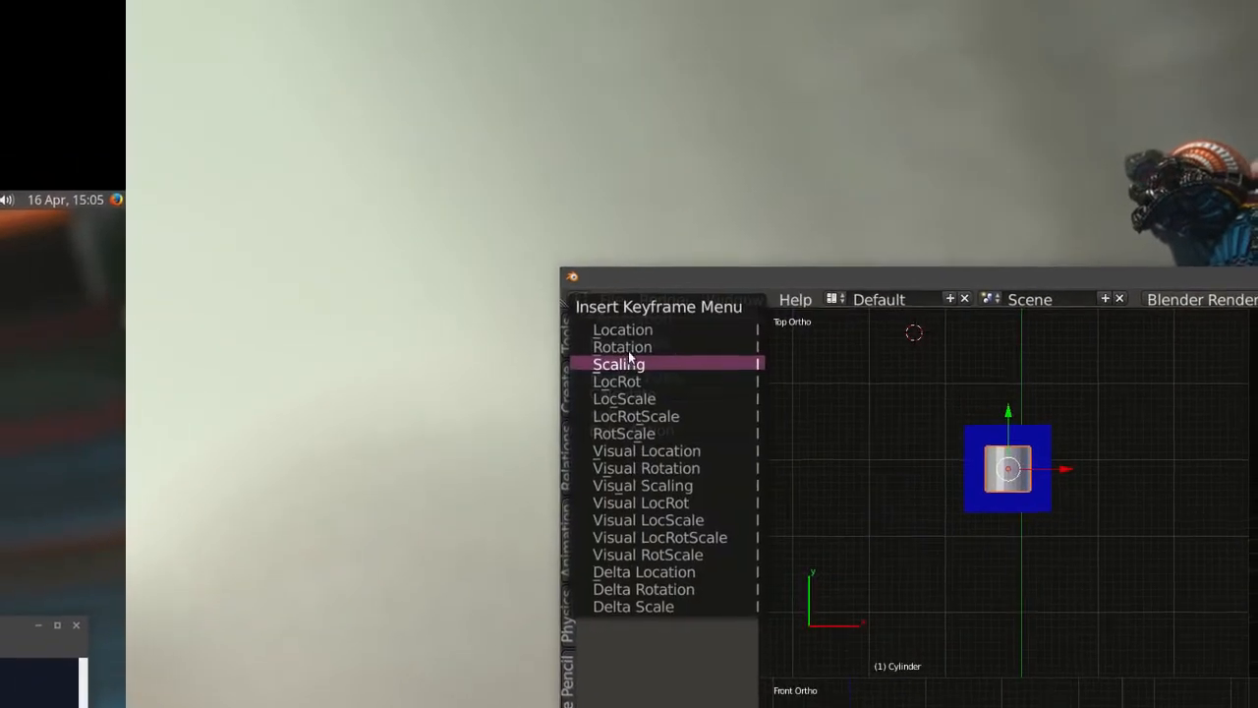
left_click(630, 357)
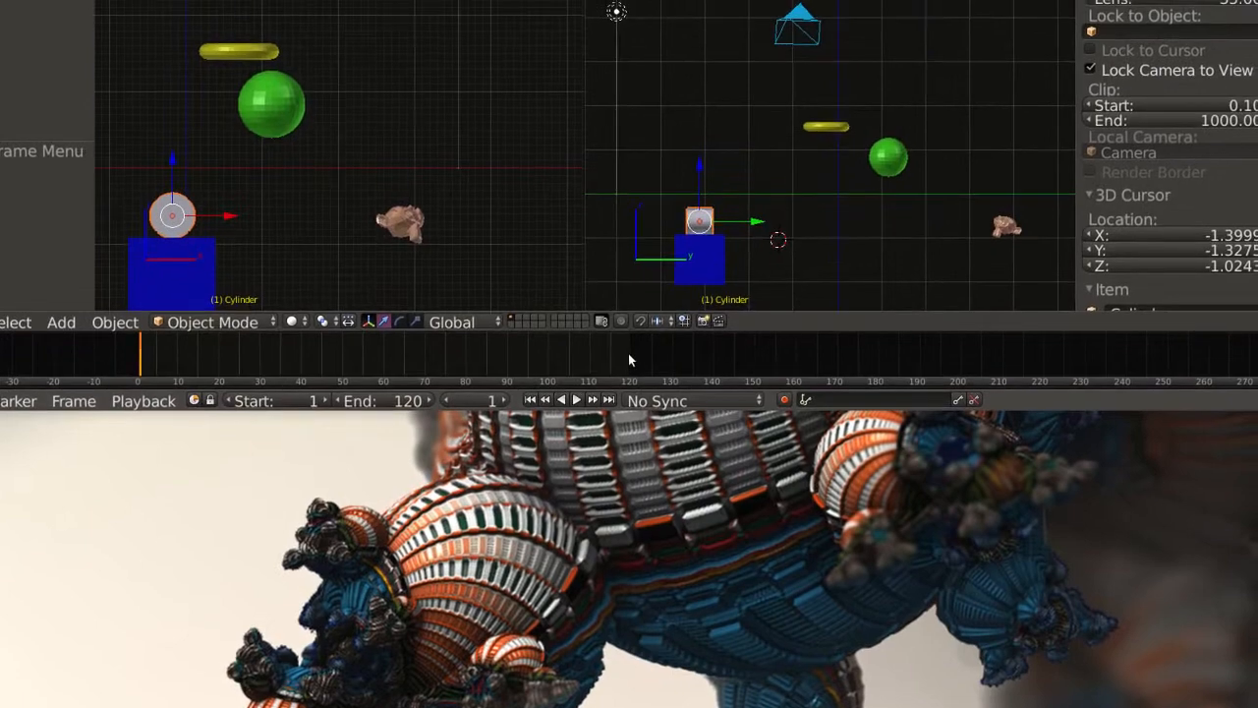
At frame 120, set the cylinder's Z rotation to 1800° and insert a rotation keyframe.
left_click(665, 342)
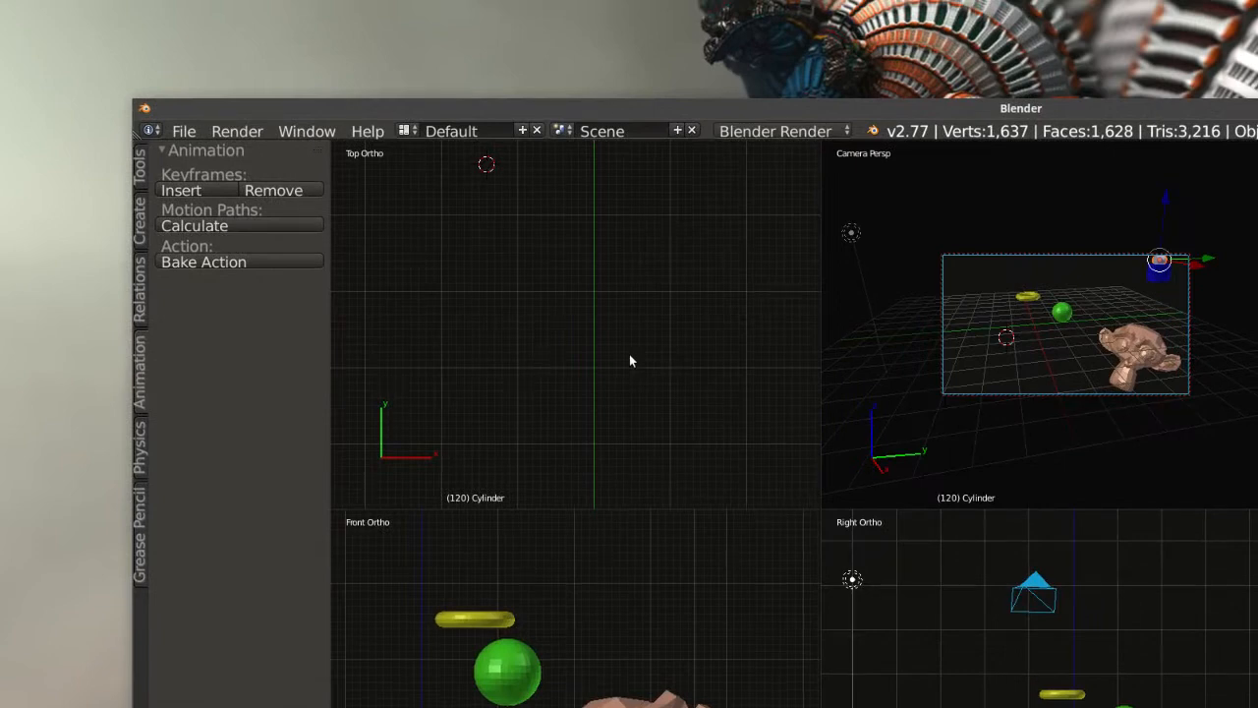
scroll(629, 361, "down", 5)
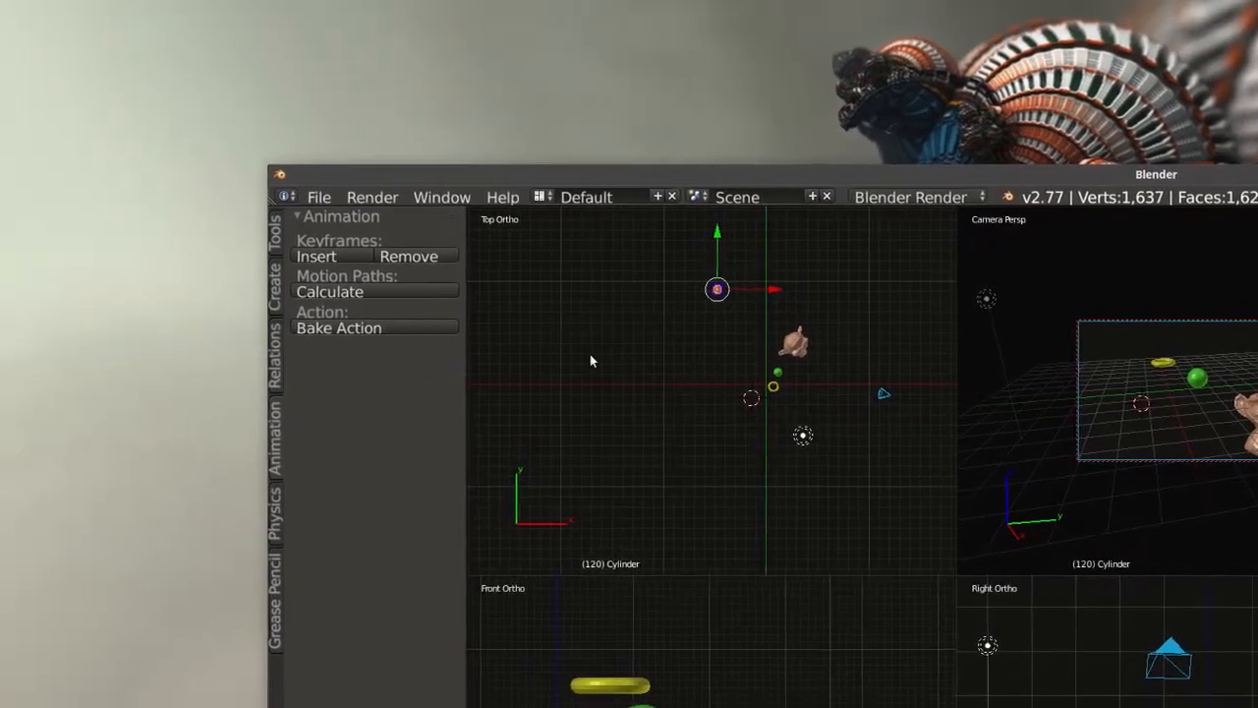
middle_click_drag(631, 361, 587, 482, "shift")
scroll(593, 471, "up", 4)
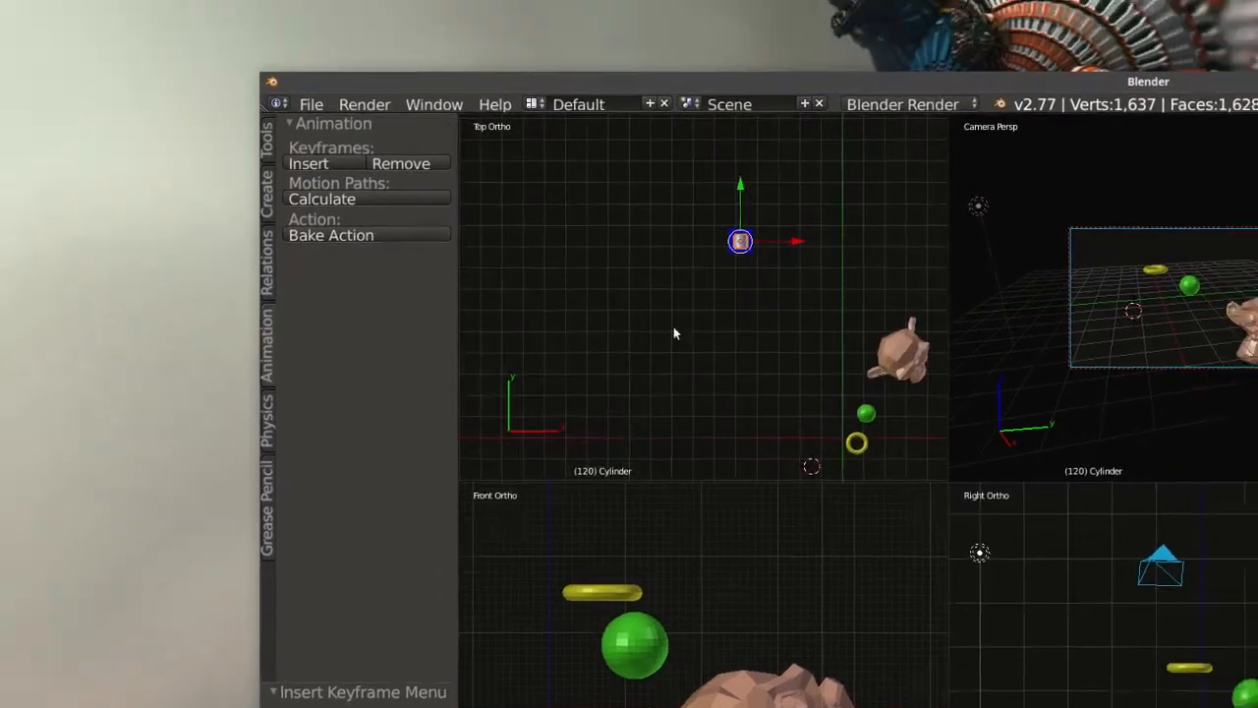
middle_click_drag(779, 285, 739, 348, "shift")
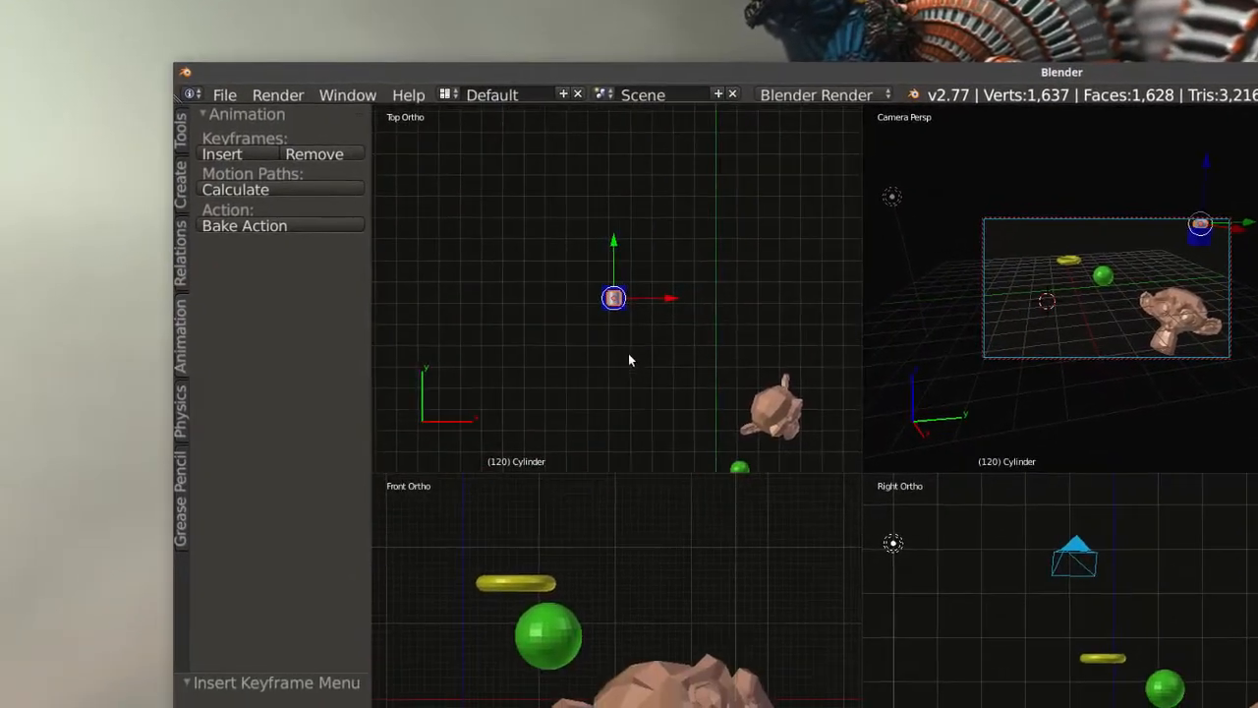
scroll(630, 361, "up", 4)
middle_click_drag(632, 369, 641, 387, "shift")
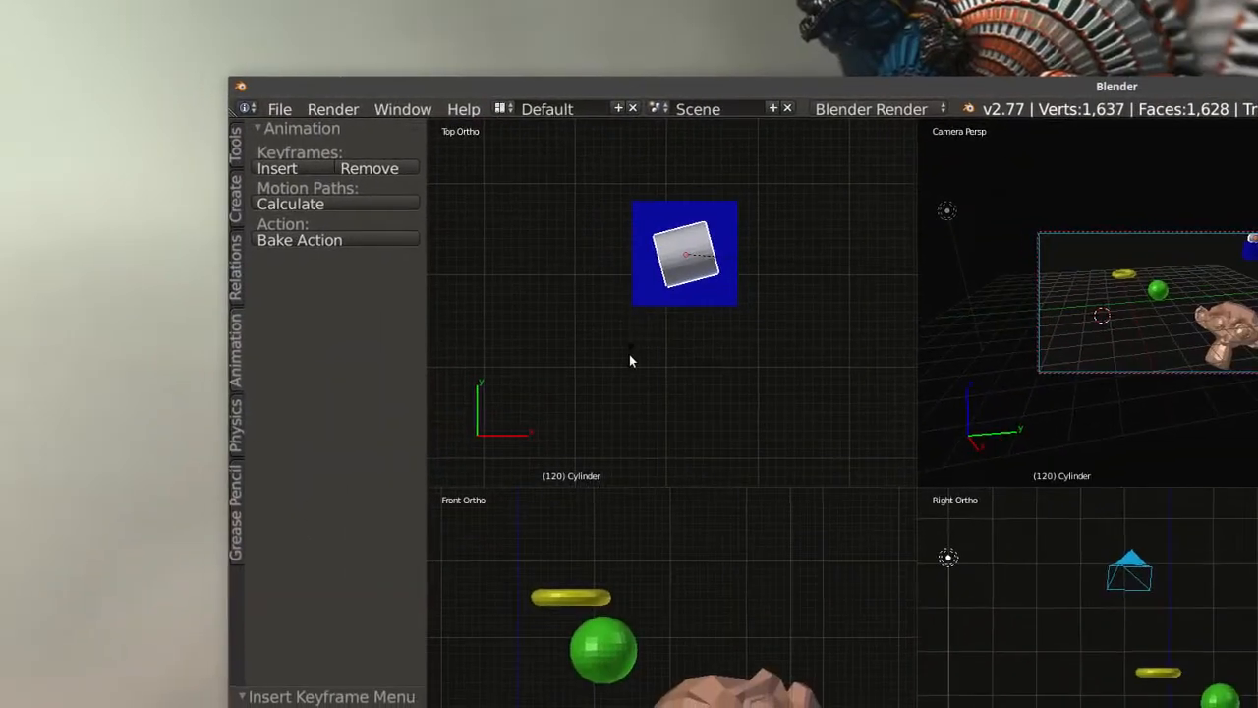
key("Escape")
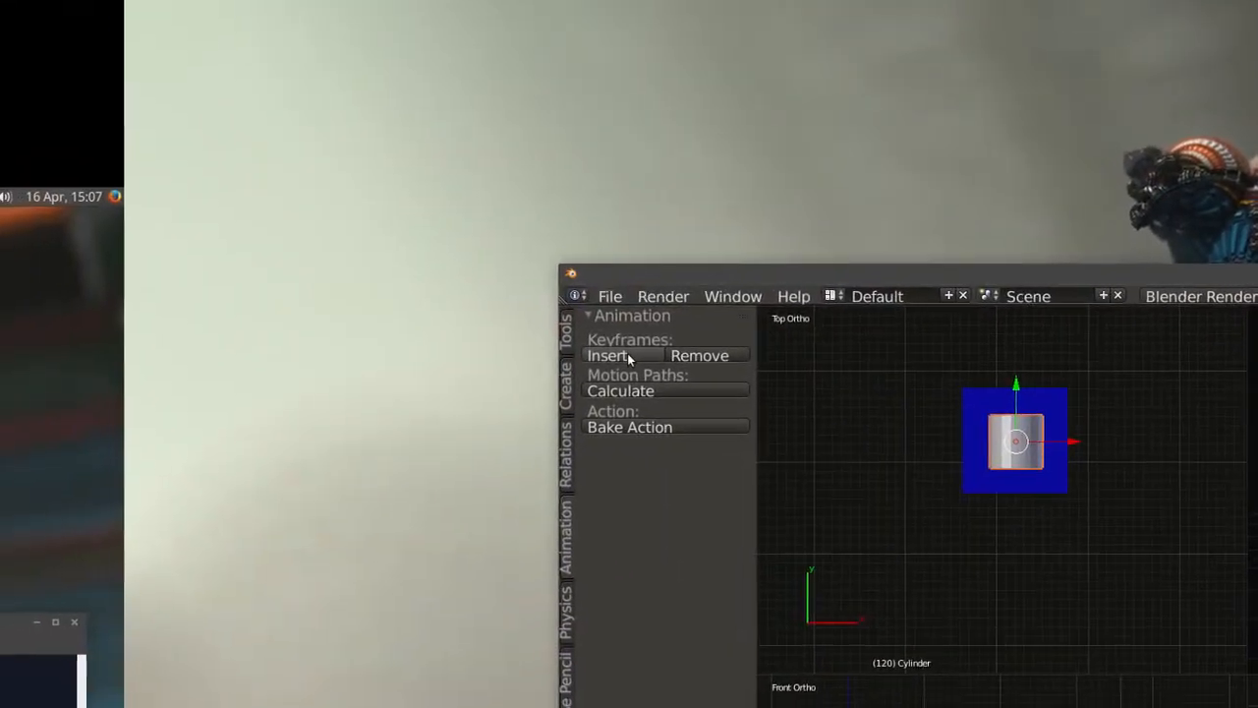
left_click(629, 357)
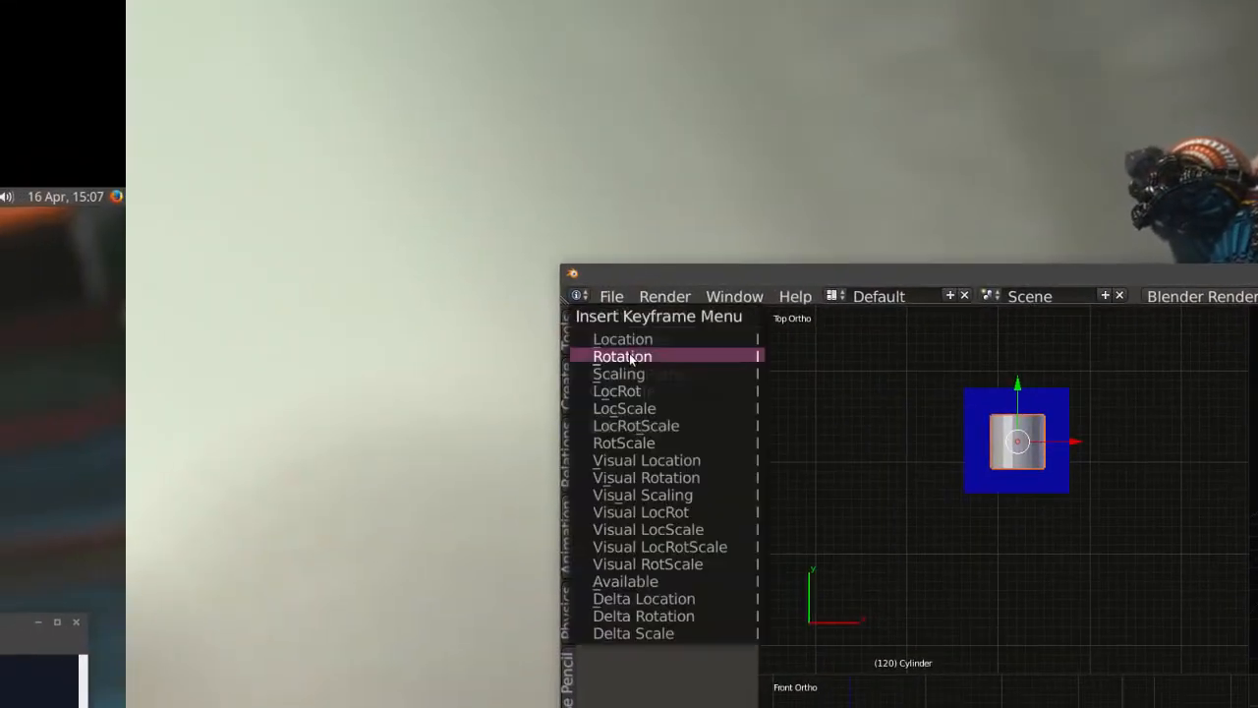
left_click(631, 357)
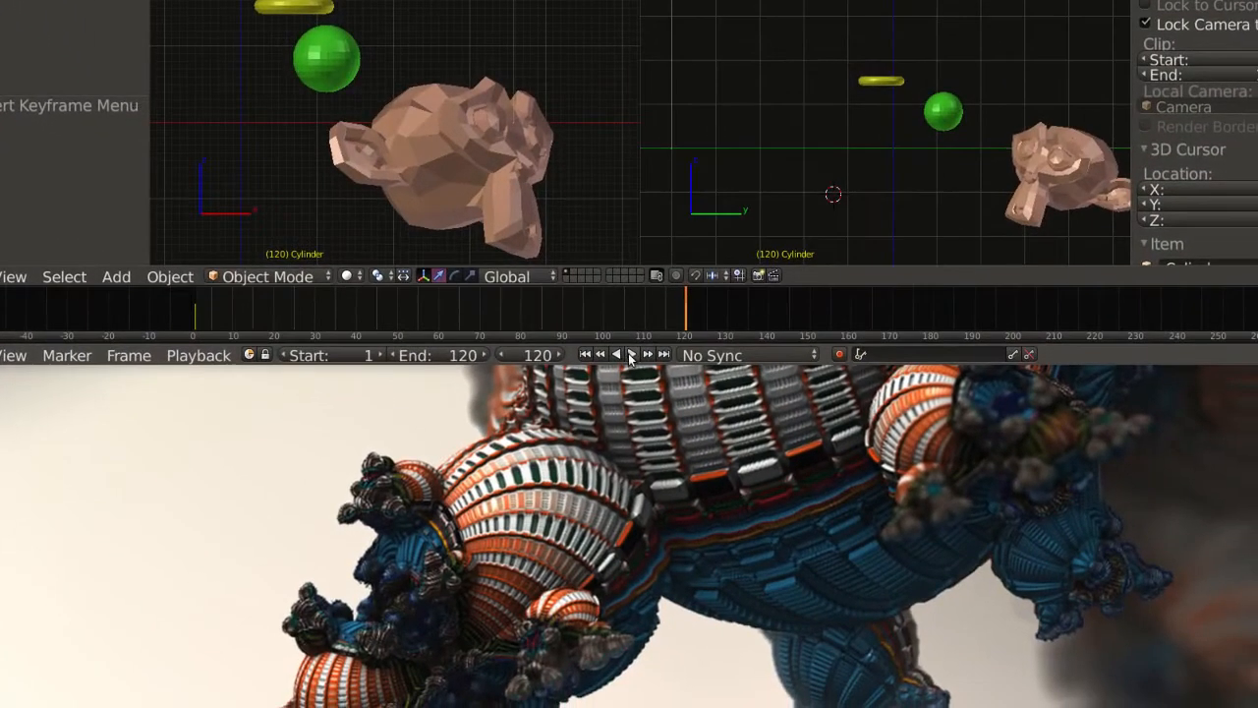
Switch from the quad view to a single camera view and play the animation to check the cylinder's spin.
left_click(631, 357)
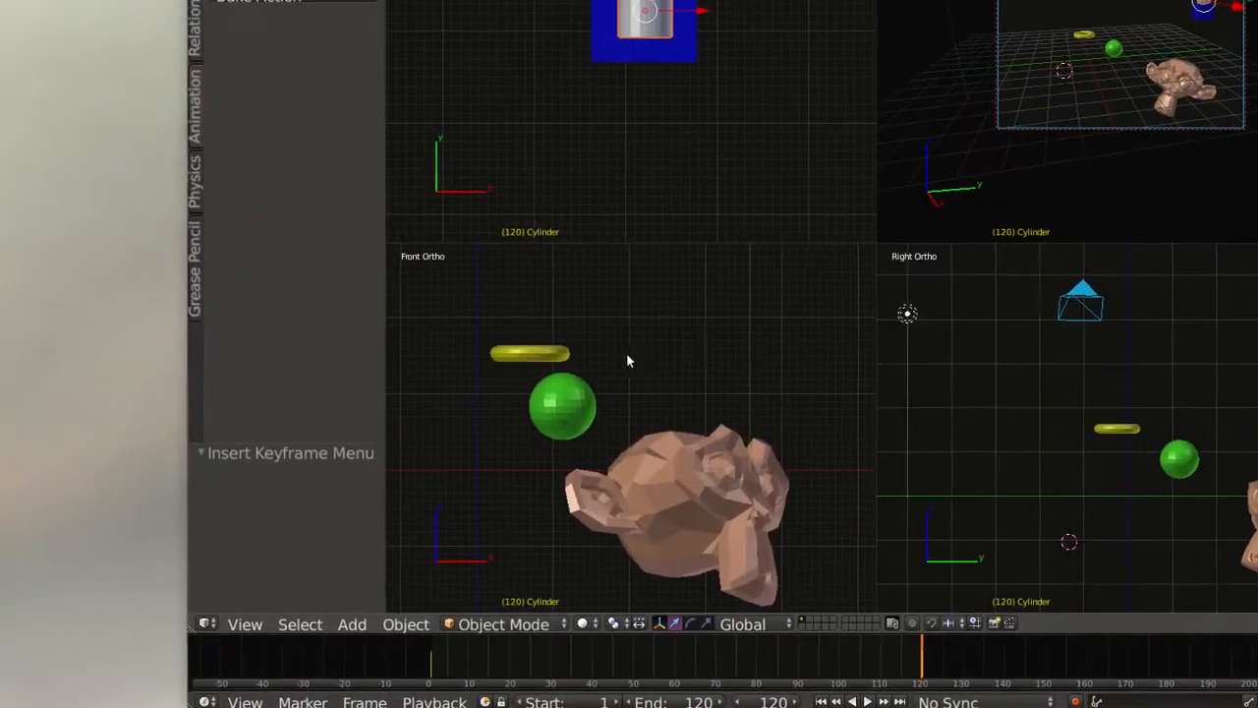
key("ctrl+alt+q")
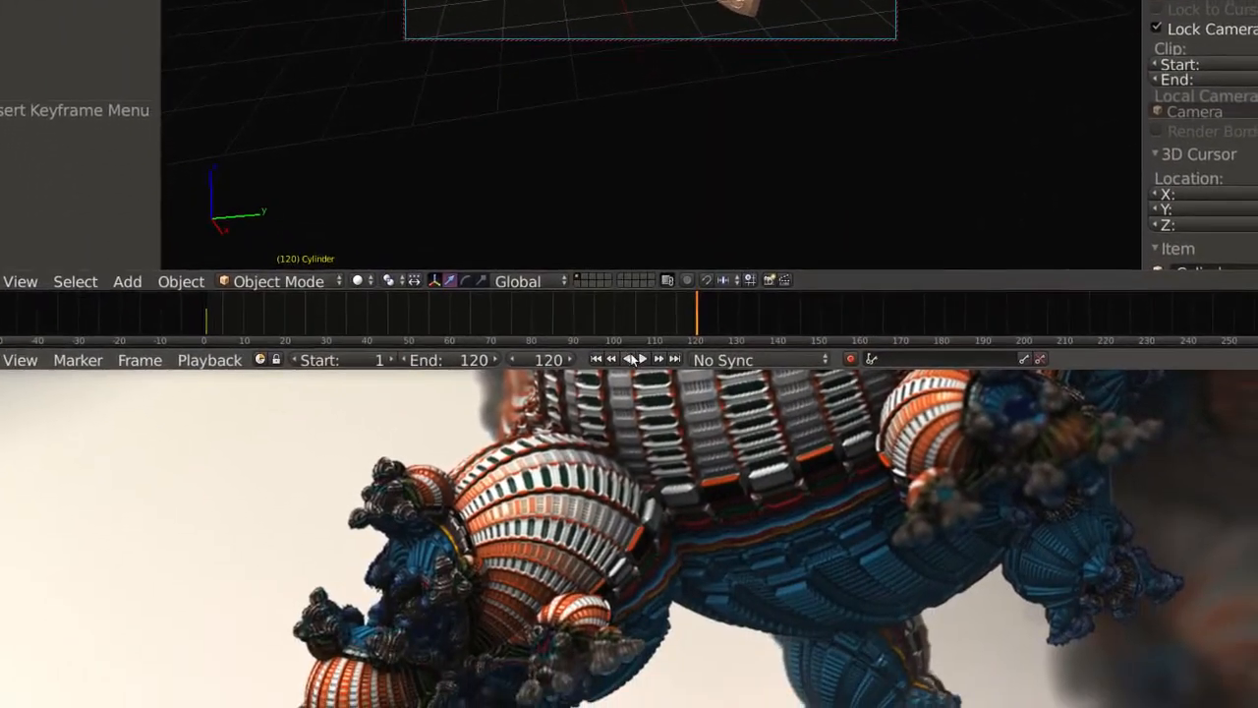
key("alt+a")
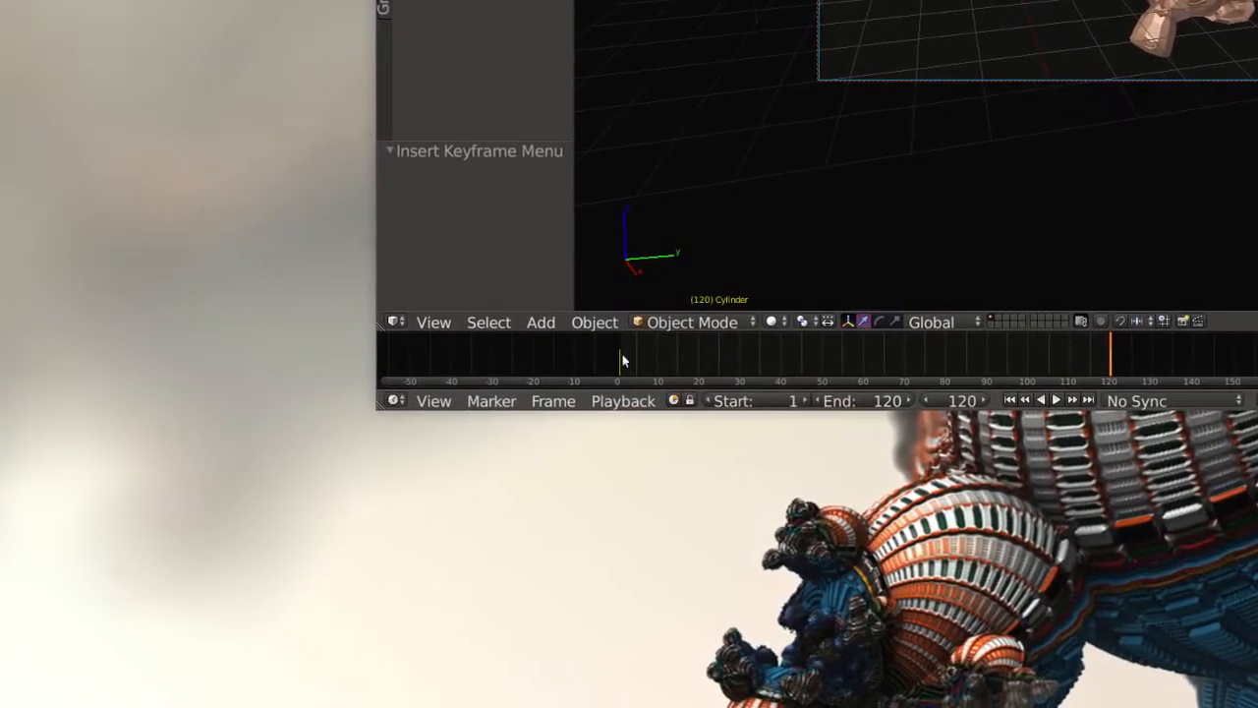
left_click(630, 361)
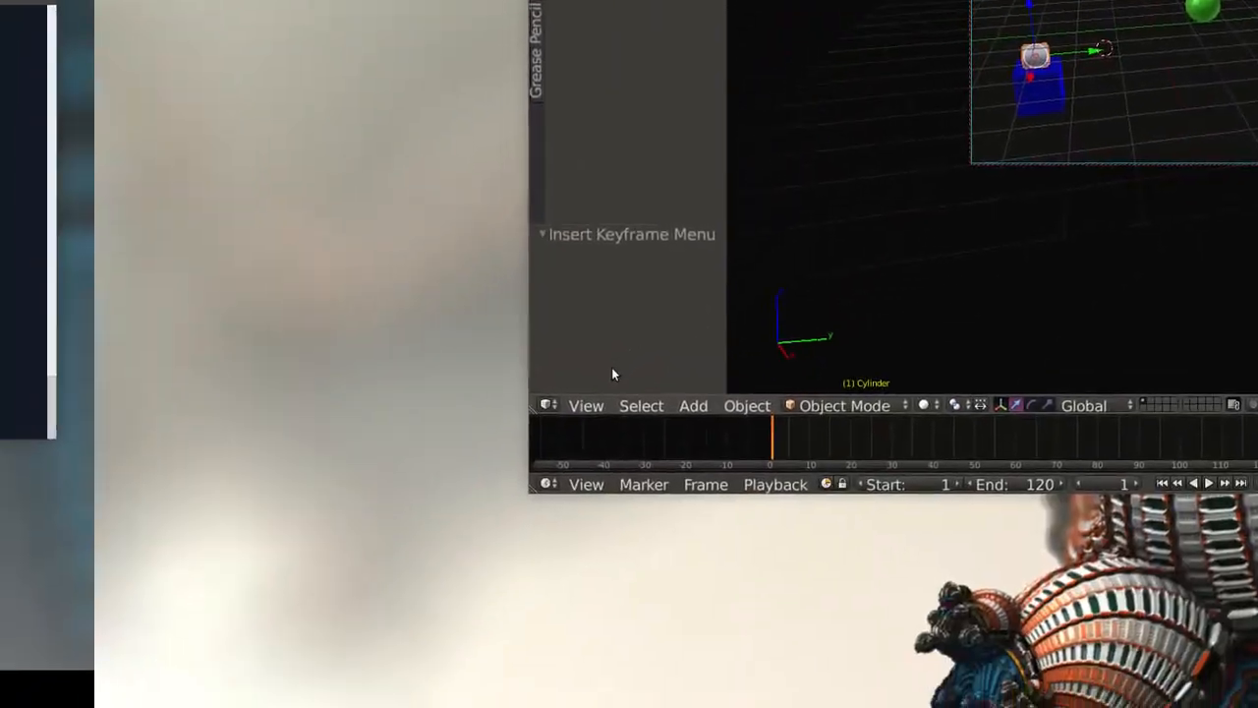
Leave the camera view for an orthographic user view, look closer at the cylinder, and go to frame 102.
left_click(442, 310)
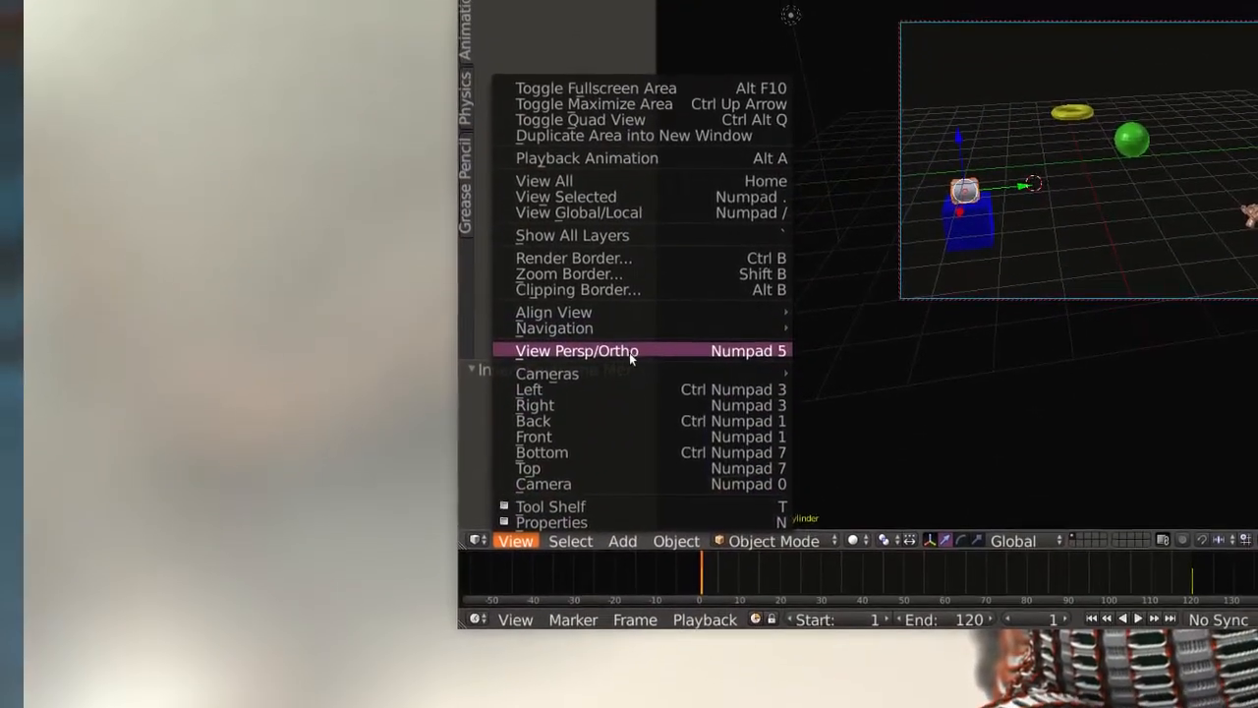
left_click(667, 208)
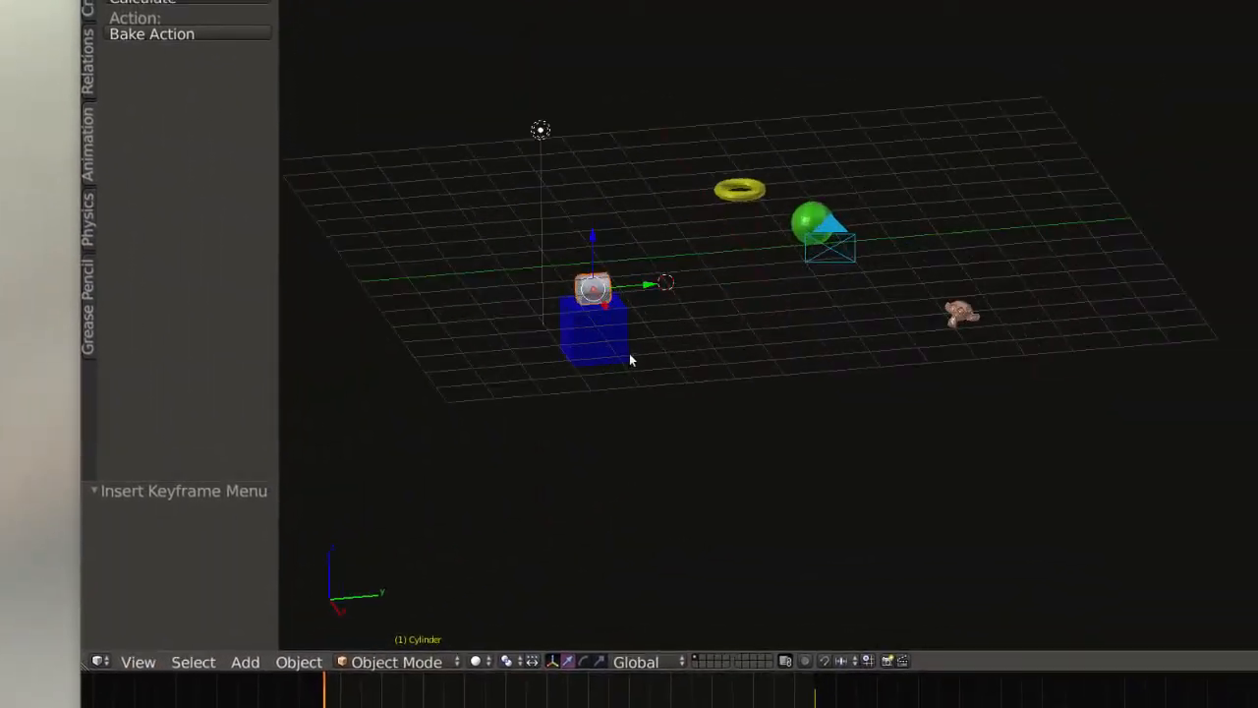
scroll(602, 330, "up", 4)
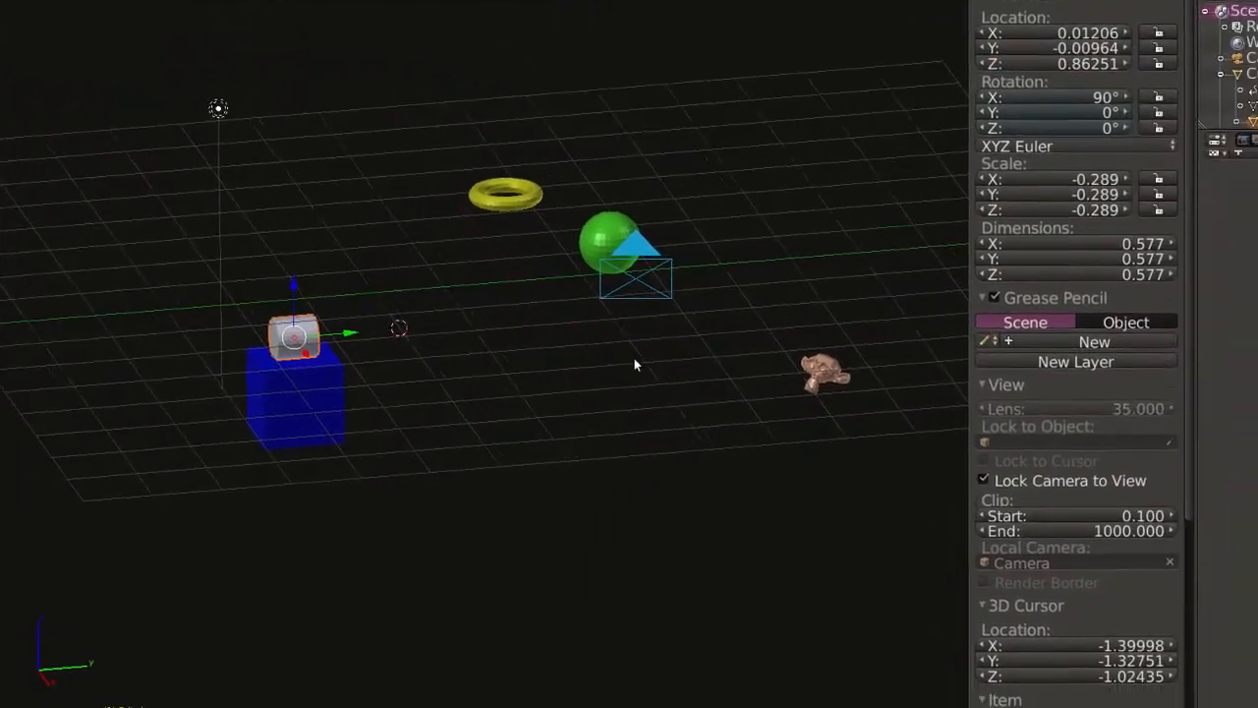
middle_click_drag(767, 335, 747, 344)
mouse_move(630, 357)
middle_mouse_down()
mouse_move(629, 324)
mouse_move(631, 355)
middle_mouse_up()
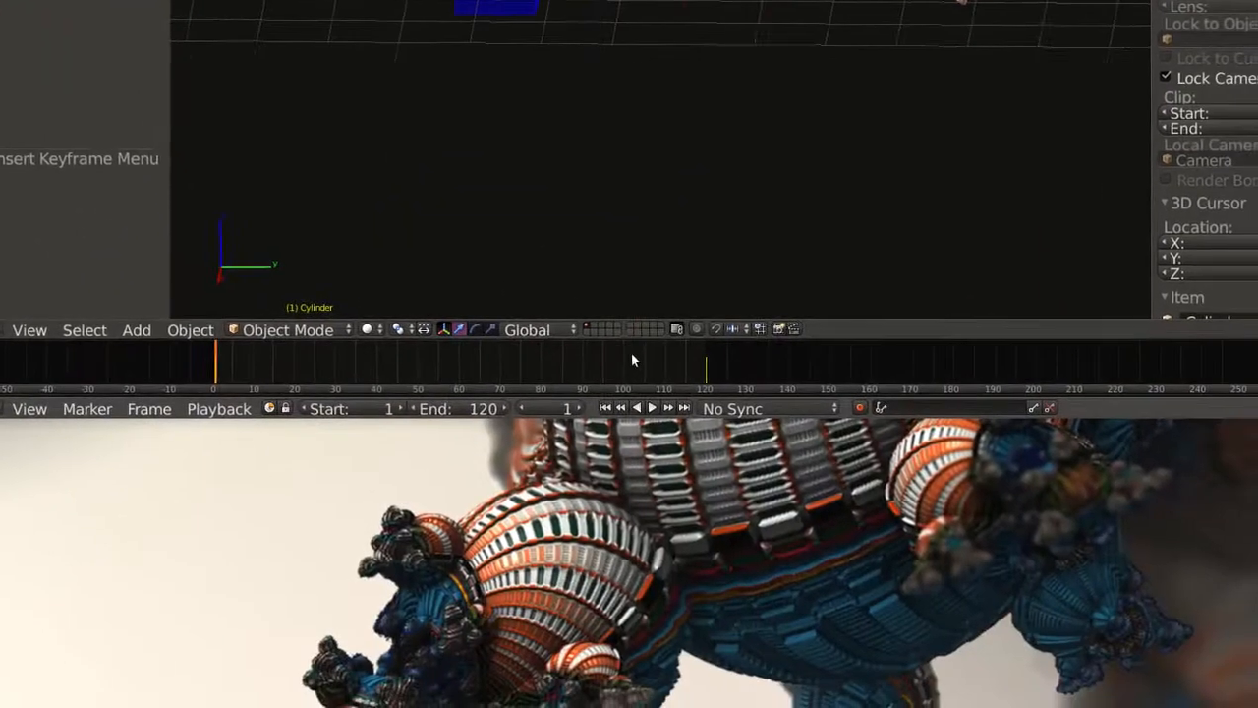
left_click(631, 359)
Examine the whole scene from above, including the cube with its cylinder, and play the animation from this viewpoint.
scroll(625, 56, "down", 2)
middle_click_drag(544, 30, 625, 44)
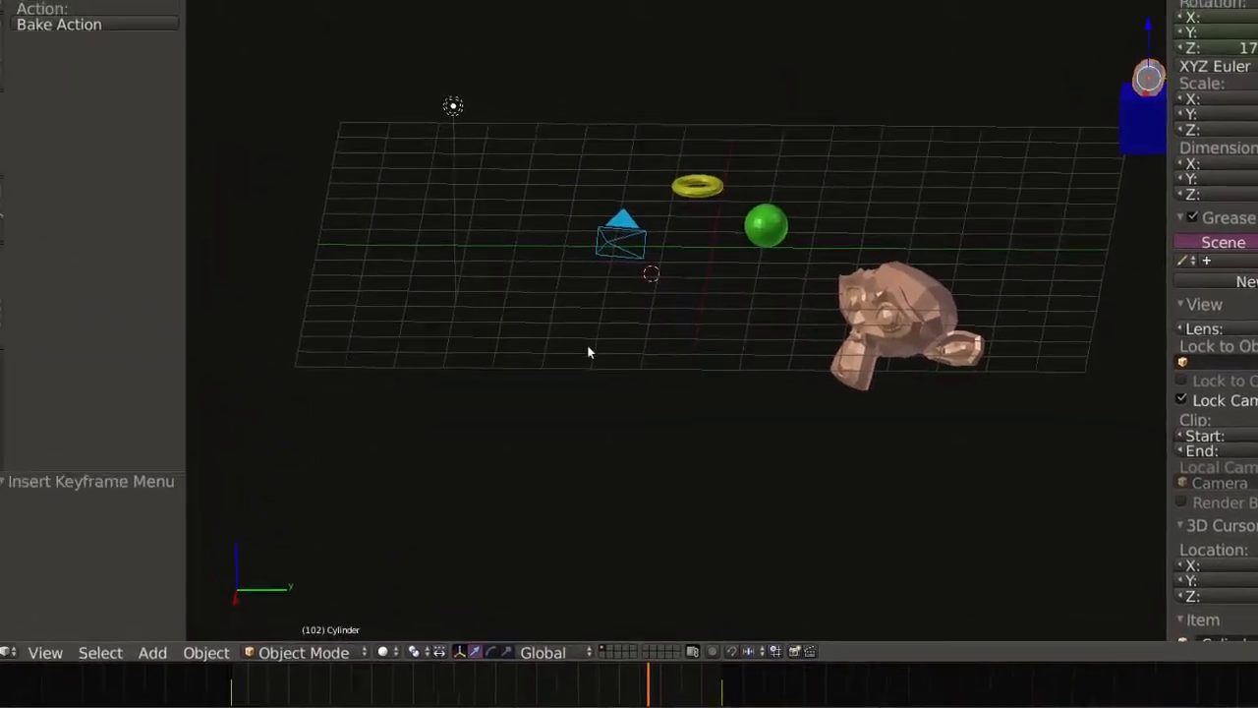
middle_click_drag(629, 364, 594, 394)
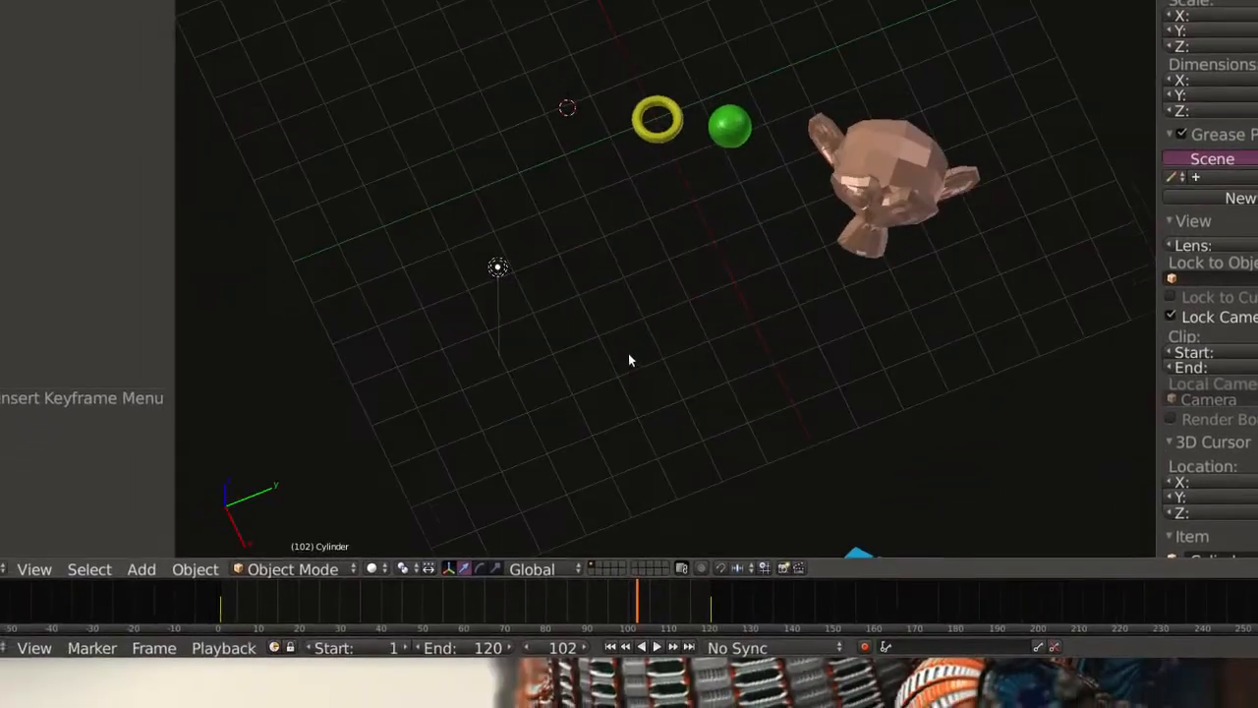
scroll(609, 378, "down", 1)
middle_click_drag(729, 354, 720, 386)
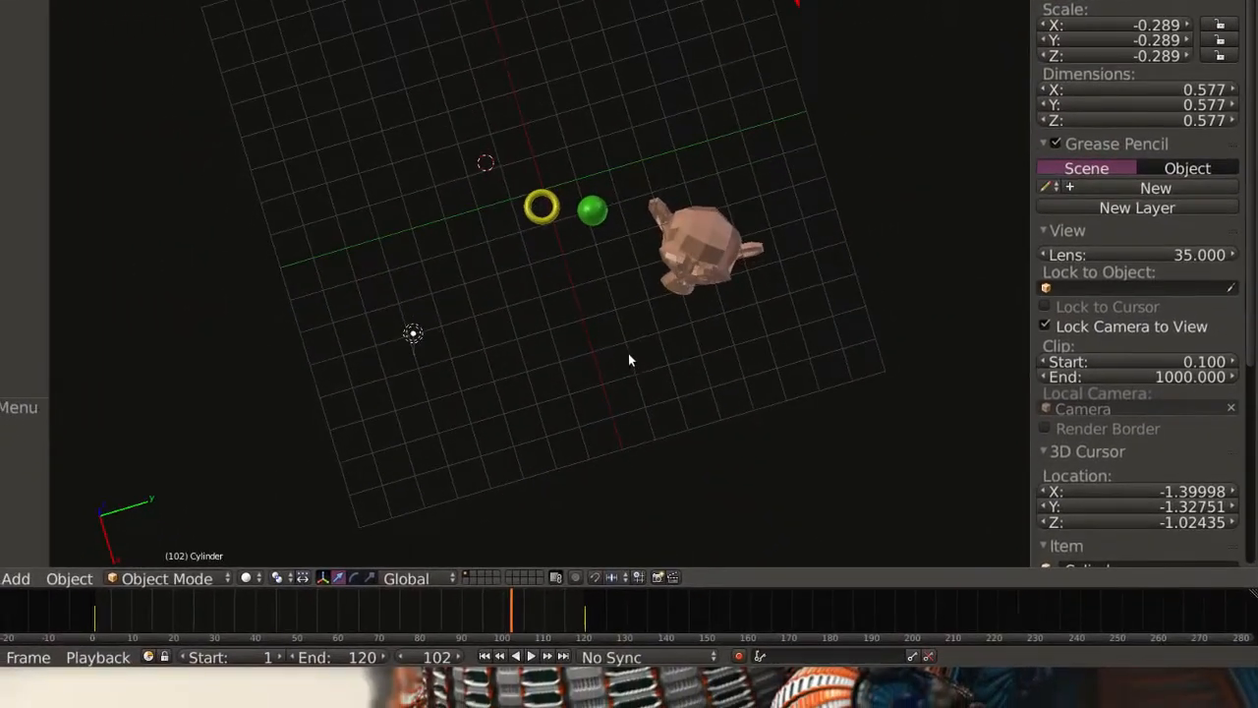
scroll(716, 379, "down", 2)
middle_click_drag(630, 361, 627, 408)
middle_click_drag(629, 361, 682, 329)
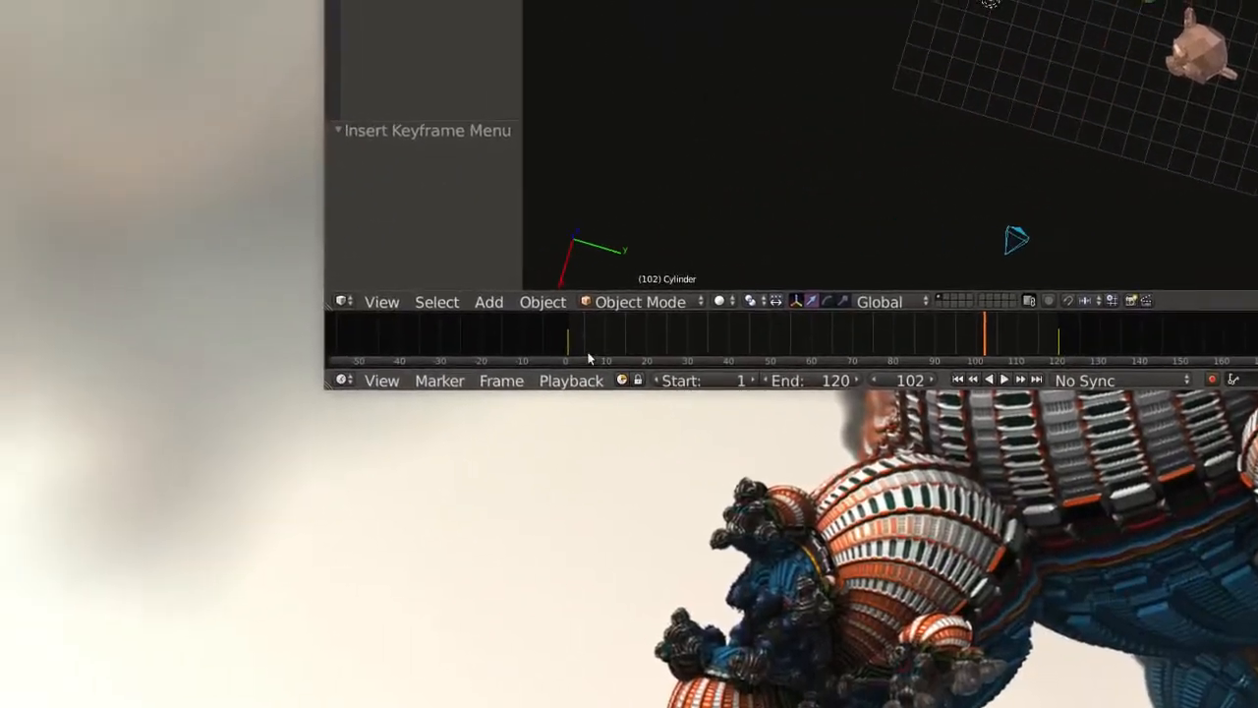
left_click(105, 637)
key("alt+a")
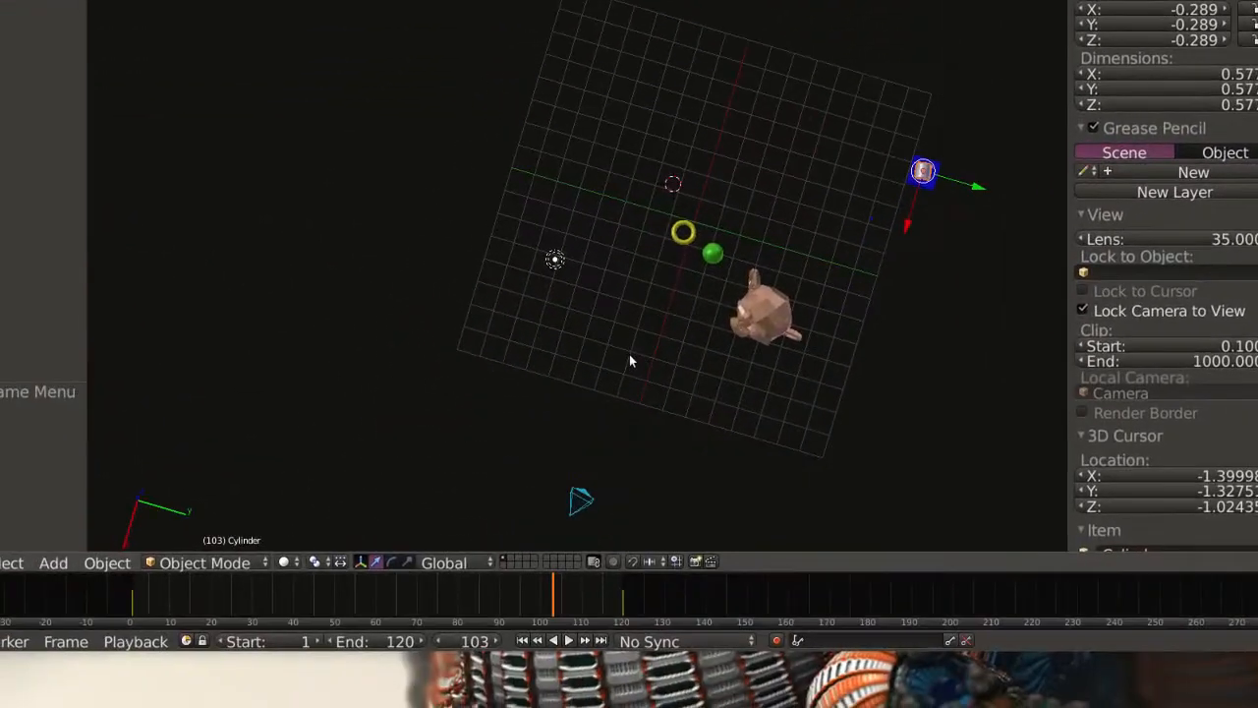
Add a plane mesh primitive at the 3D cursor near the torus.
middle_click_drag(630, 356, 629, 275)
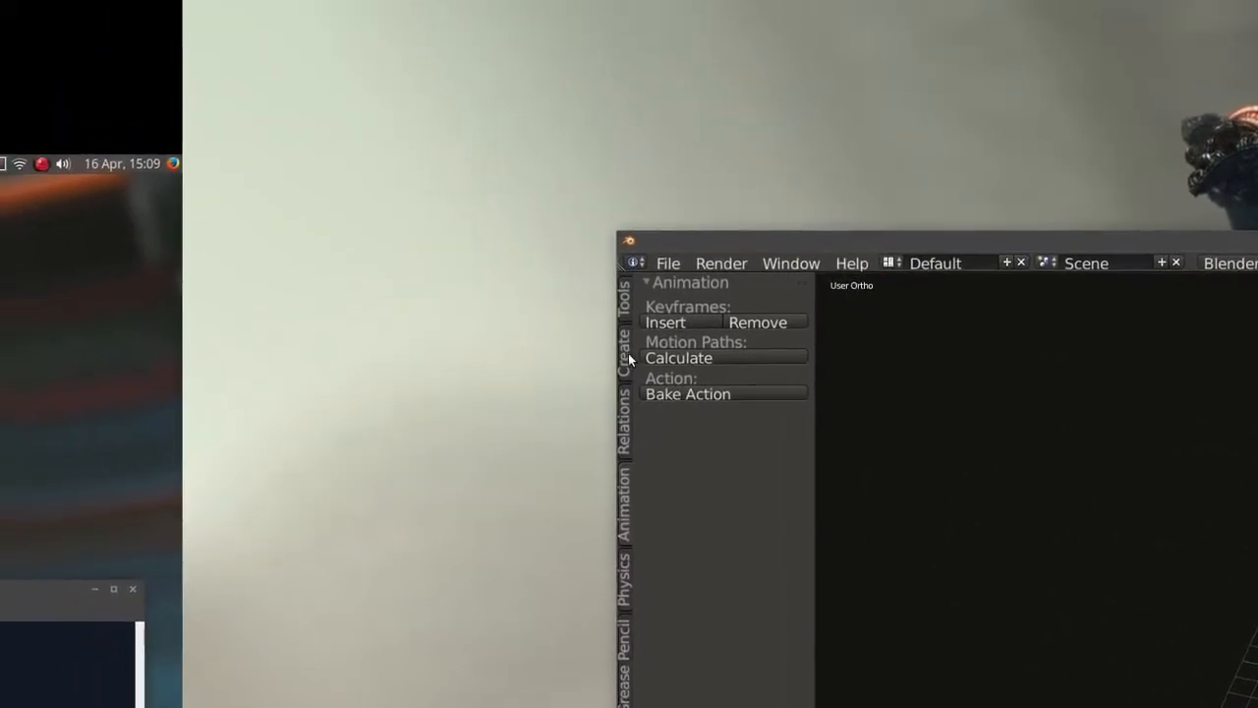
left_click(628, 356)
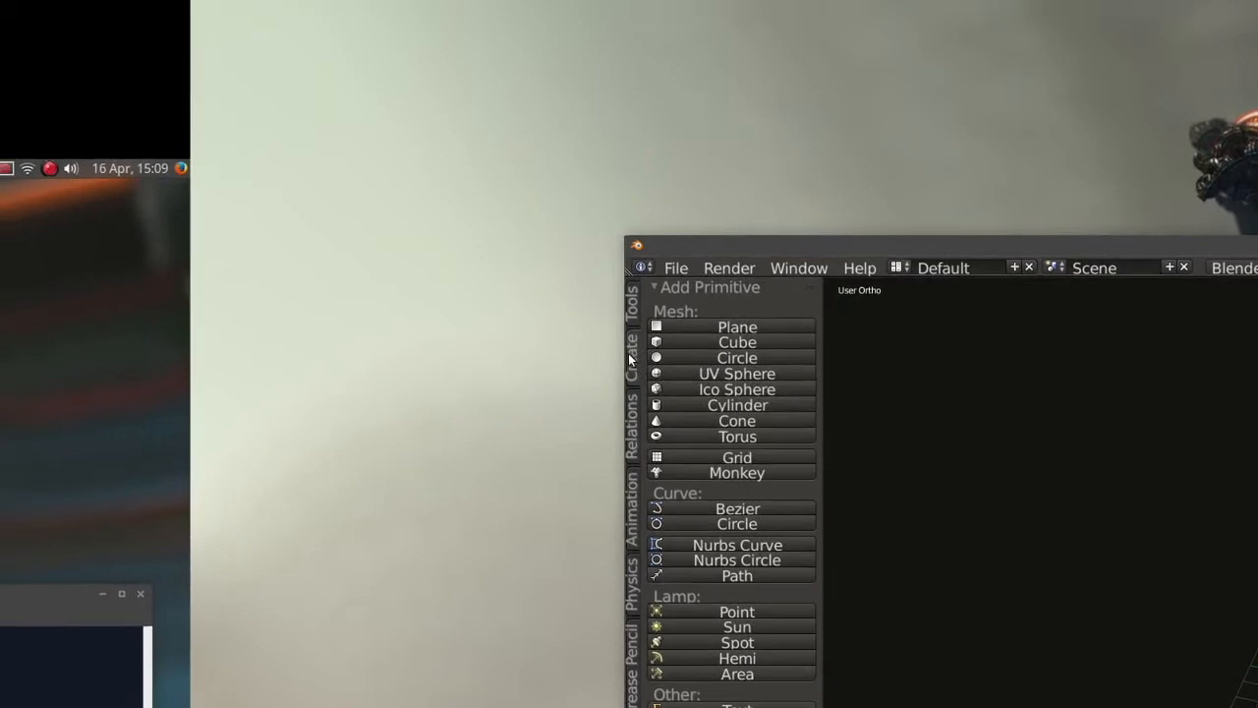
left_click(629, 359)
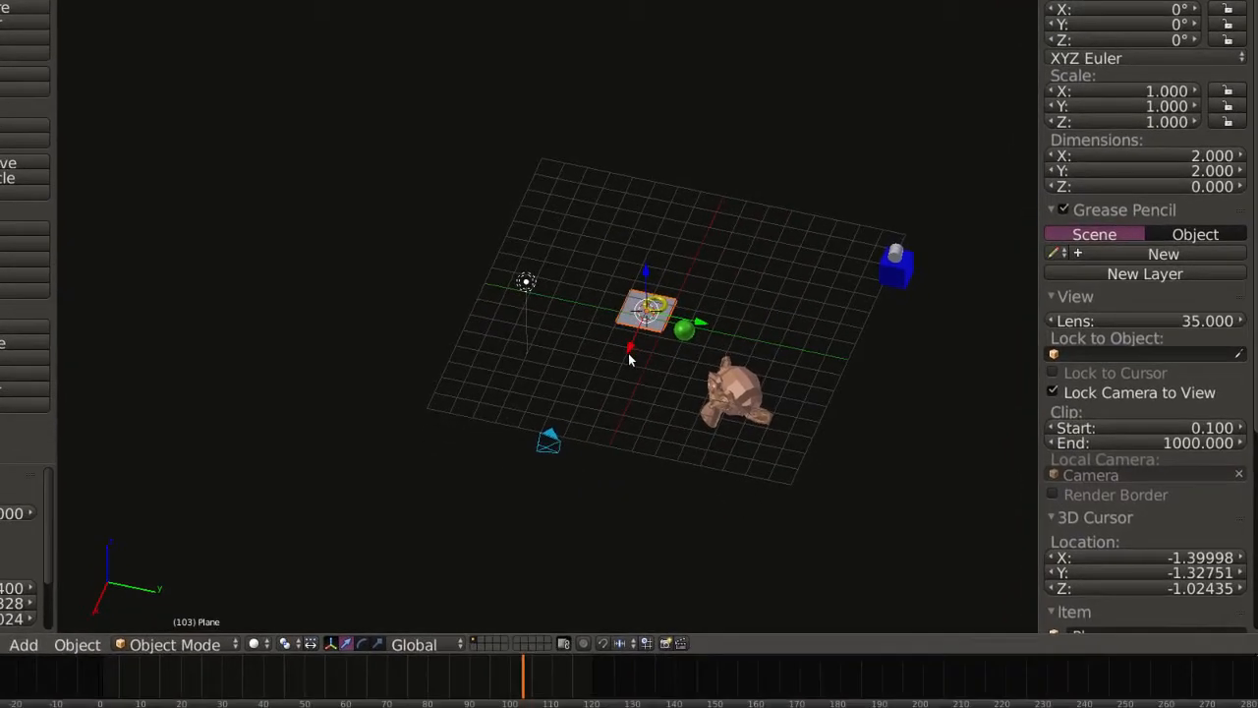
Move the plane to the far side of the grid, at about X -8.13 and Y 2.61.
left_click_drag(630, 357, 698, 262)
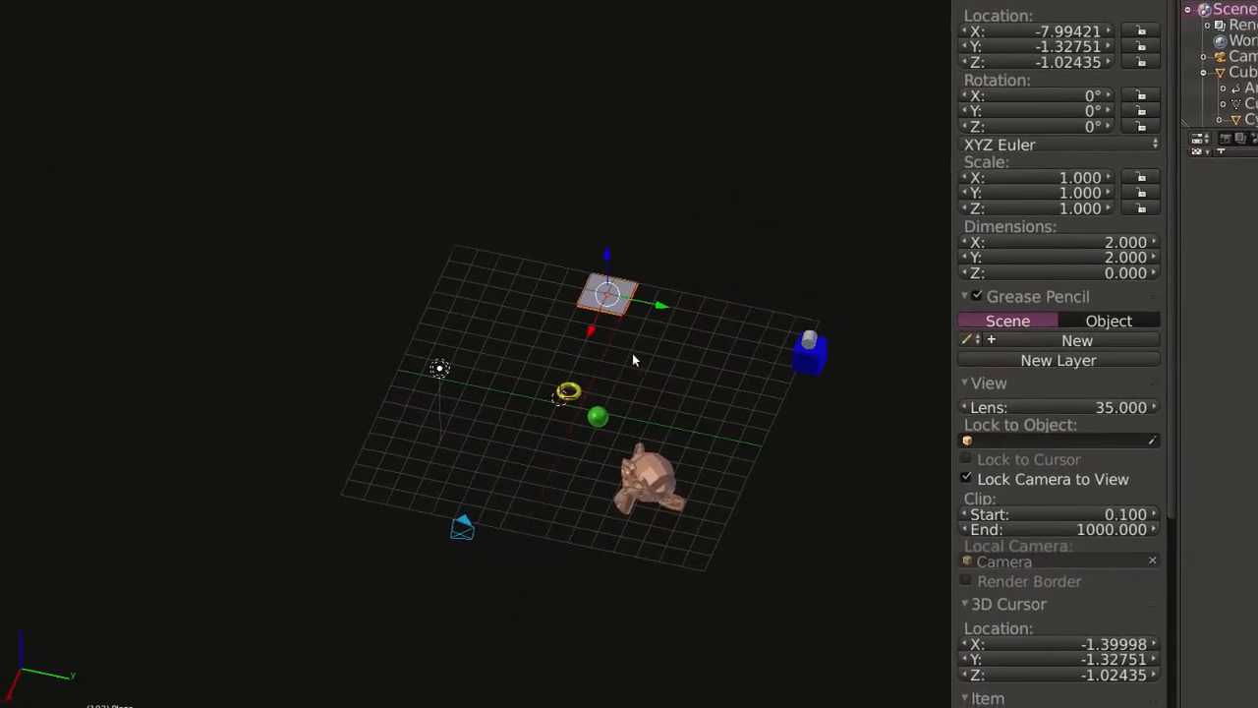
key("KP_7")
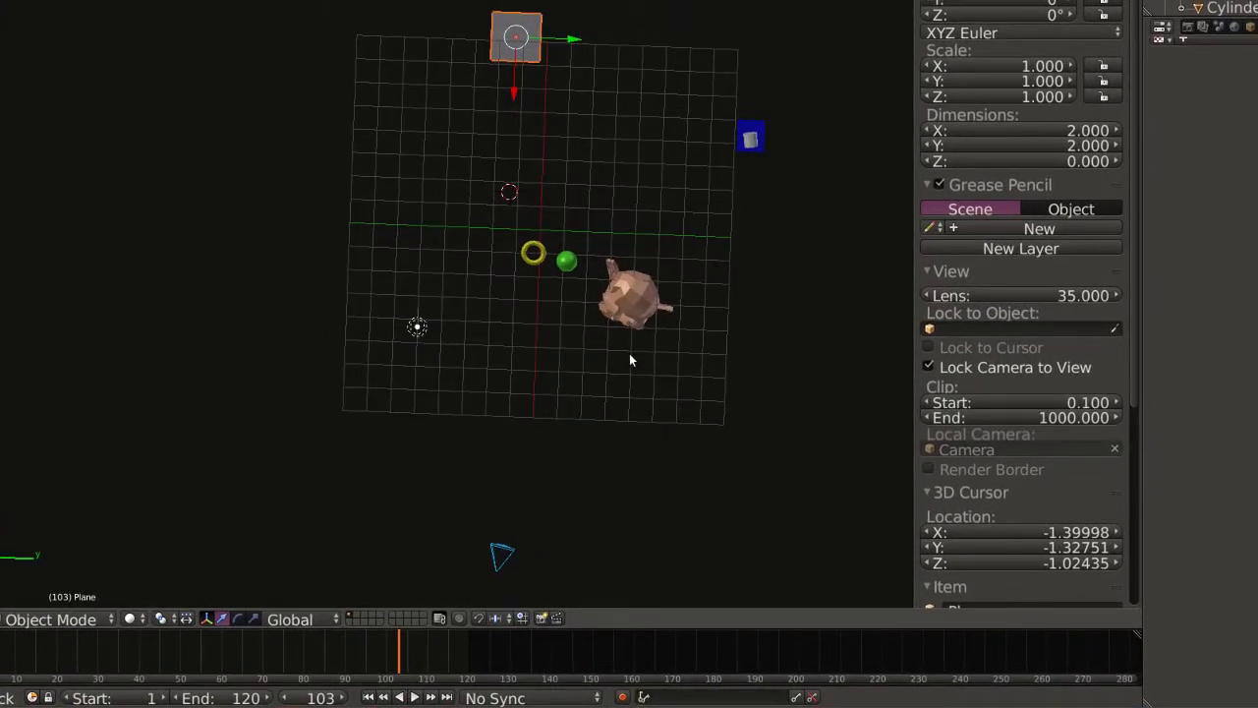
middle_click_drag(630, 360, 642, 354)
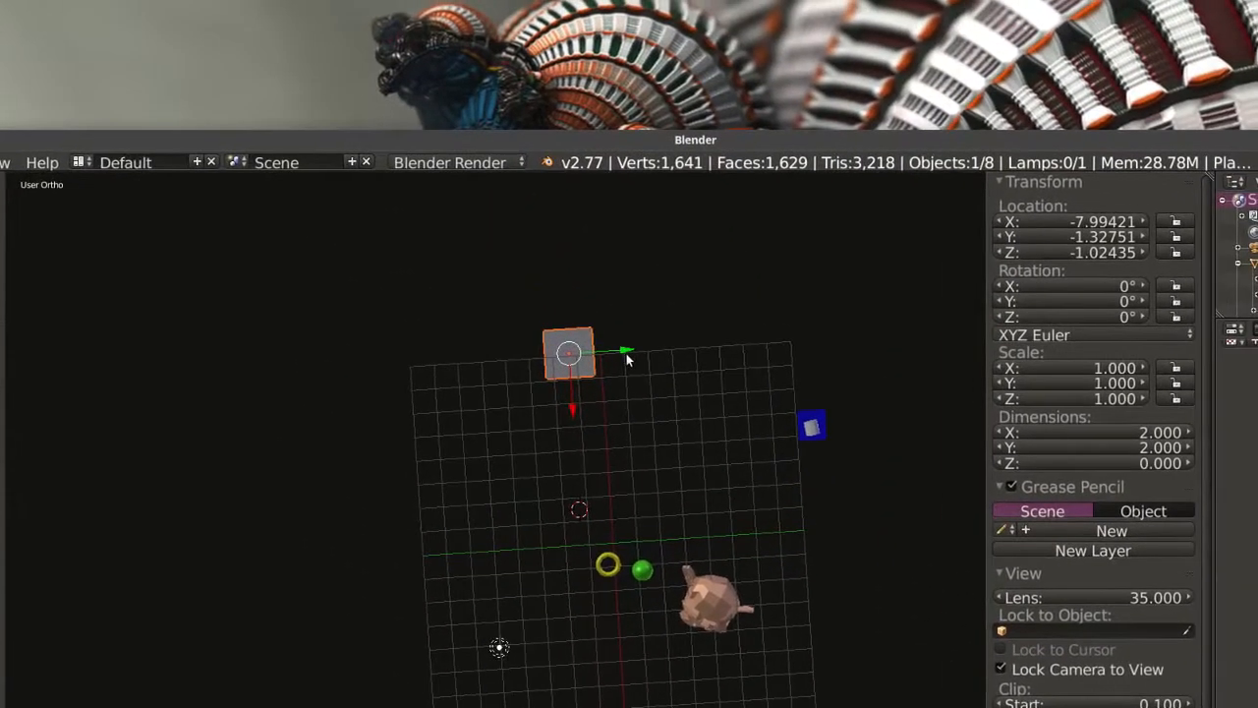
left_click_drag(666, 358, 763, 354)
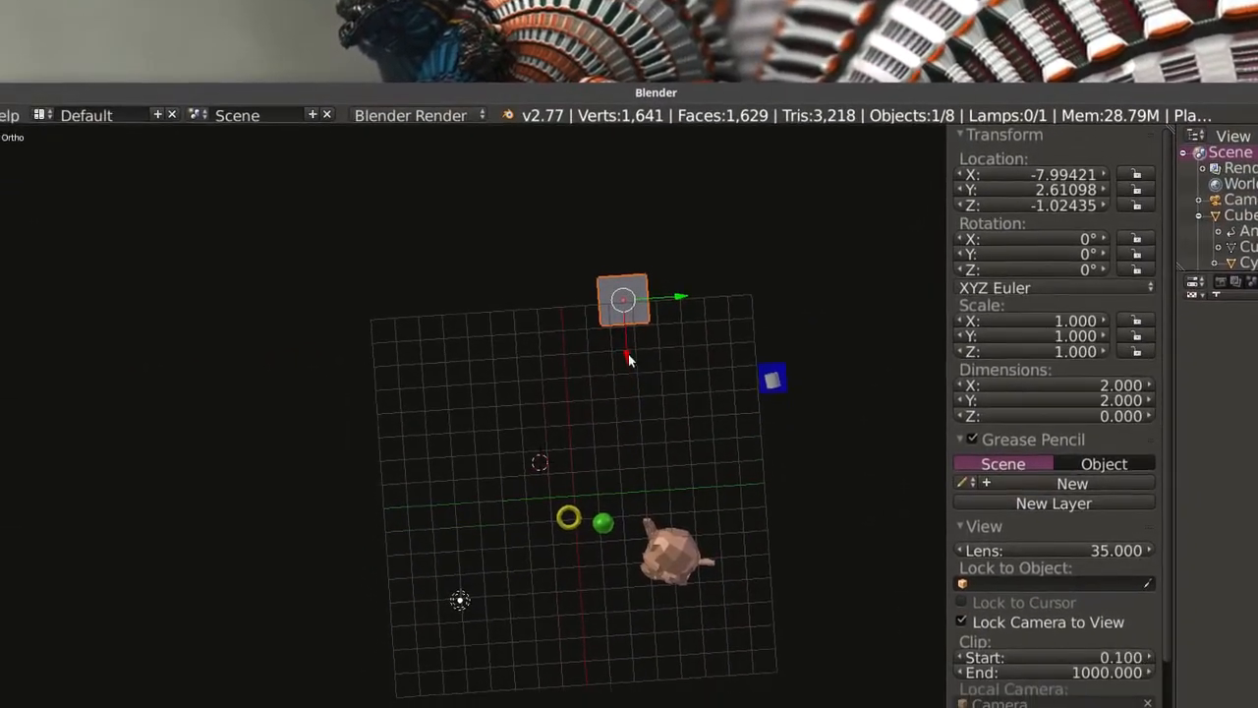
left_click_drag(629, 359, 630, 376)
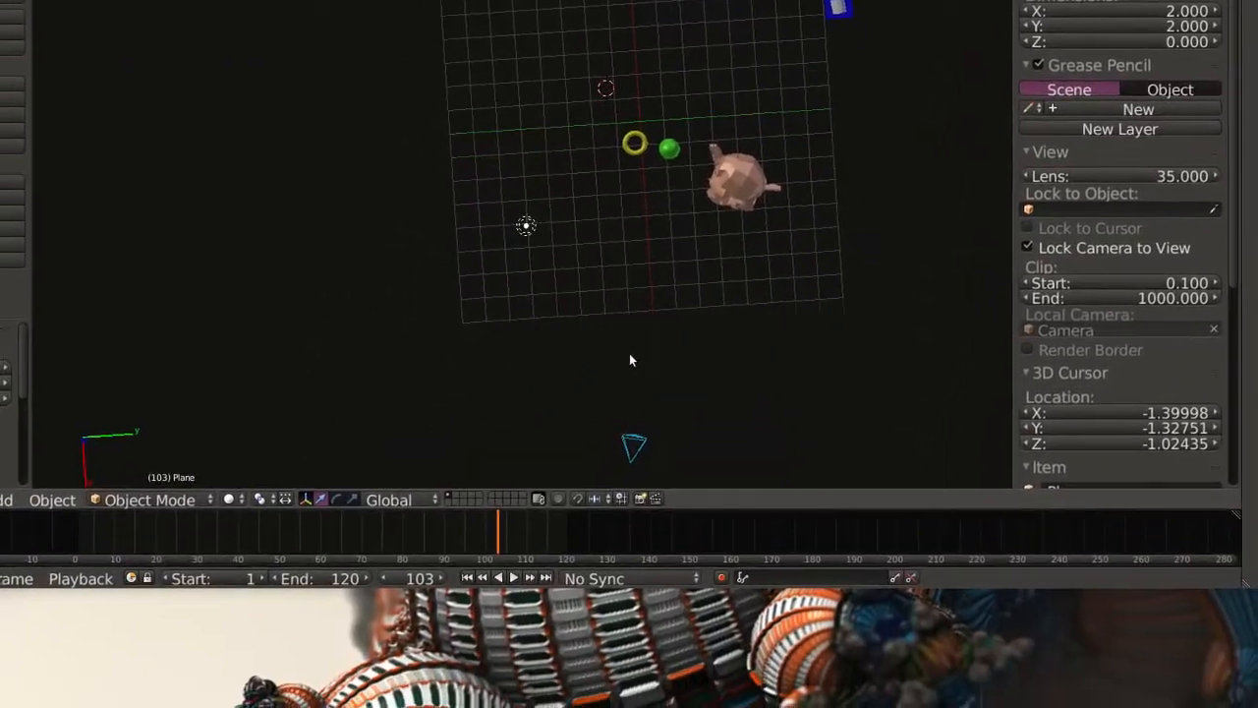
Examine the plane's placement relative to the other objects from several angles and in the quad view.
middle_click_drag(631, 418, 857, 306)
middle_click_drag(646, 365, 497, 280)
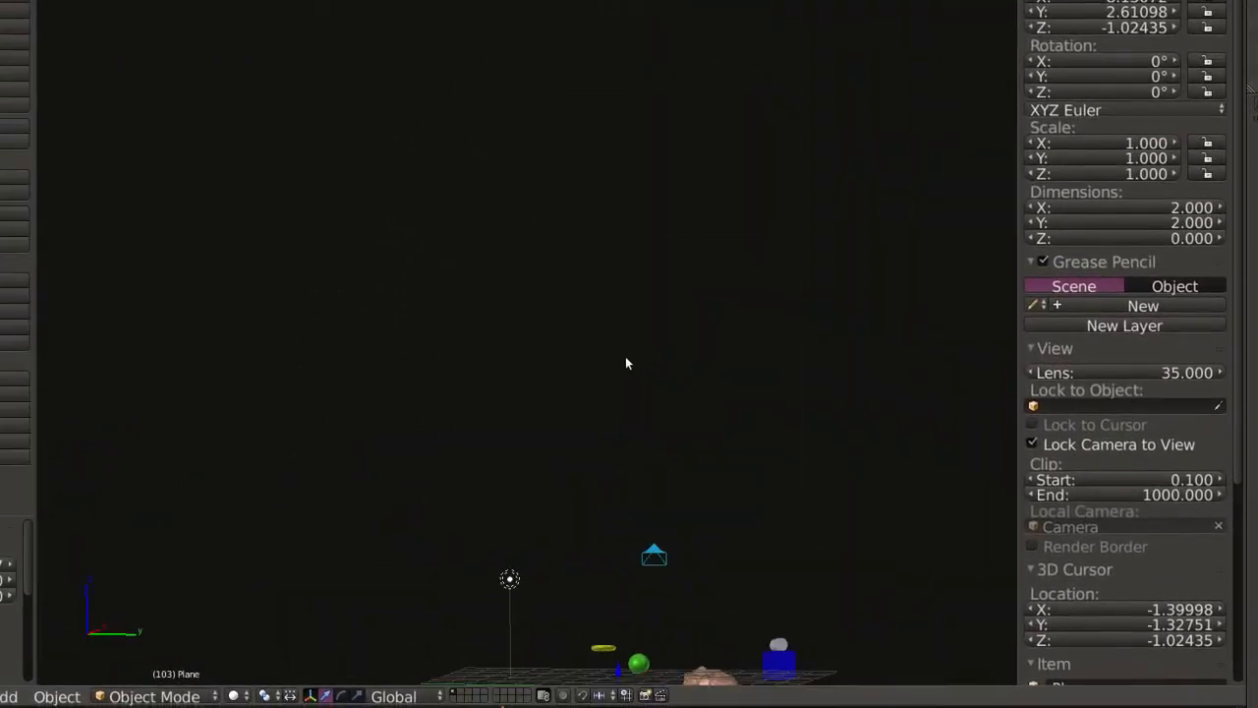
middle_click_drag(629, 360, 612, 344)
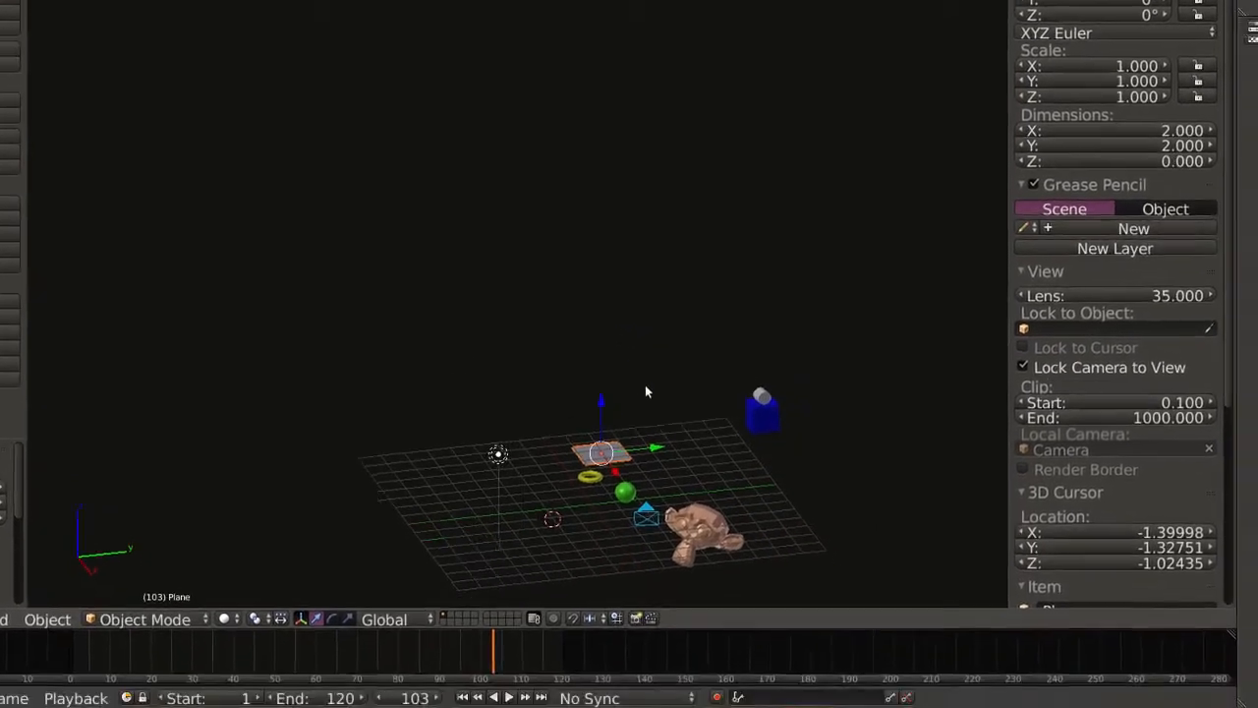
scroll(648, 525, "up", 3)
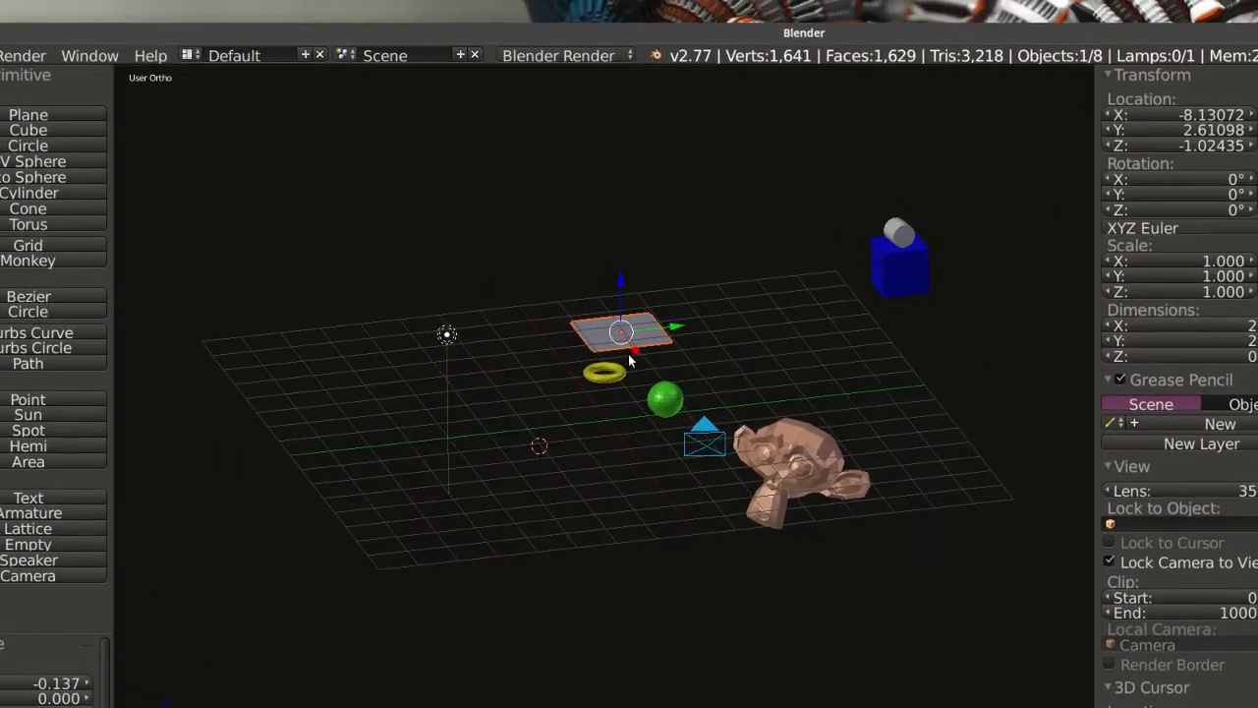
middle_click_drag(593, 314, 621, 313)
mouse_move(631, 364)
middle_mouse_down()
mouse_move(576, 352)
mouse_move(630, 366)
mouse_move(630, 528)
mouse_move(629, 361)
middle_mouse_up()
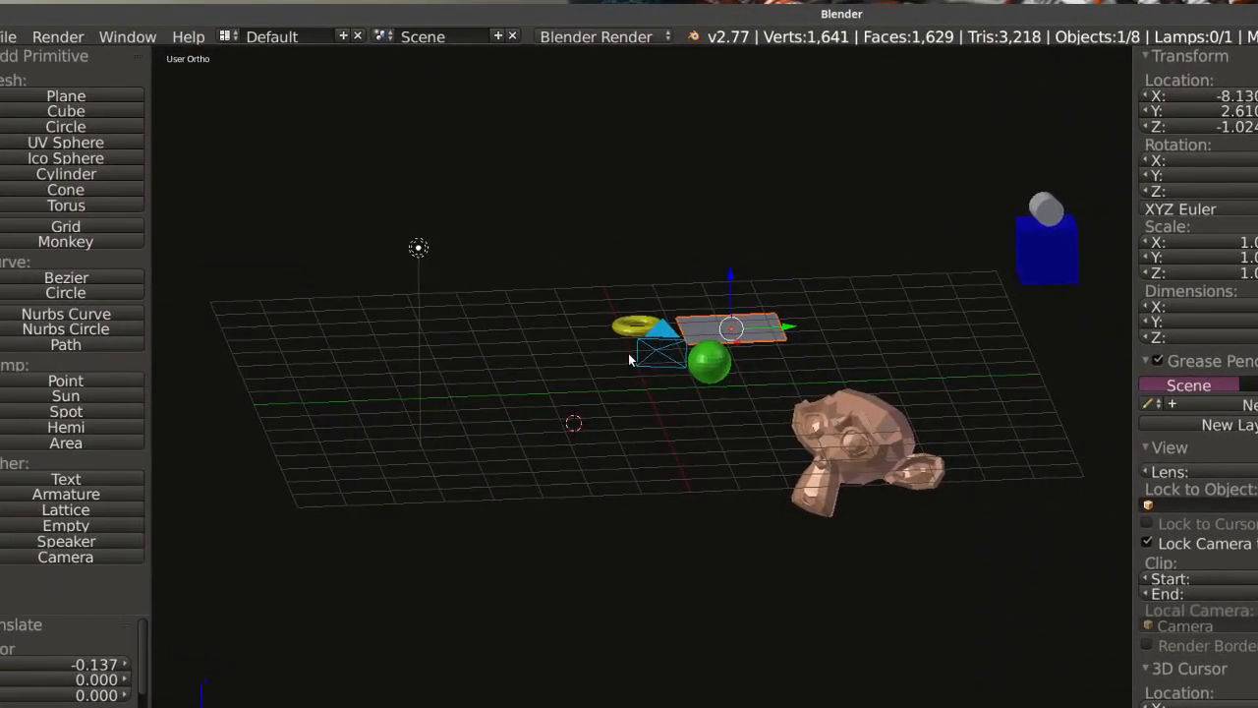
key("ctrl+alt+q")
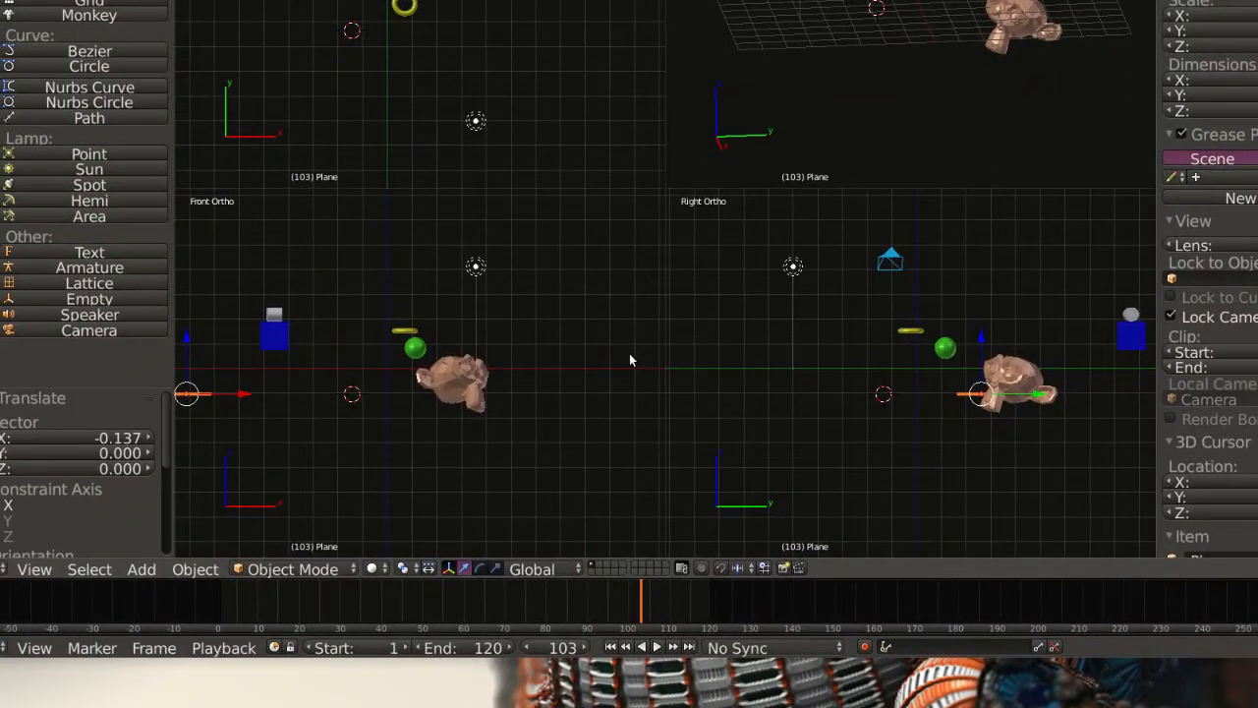
key("ctrl+alt+q")
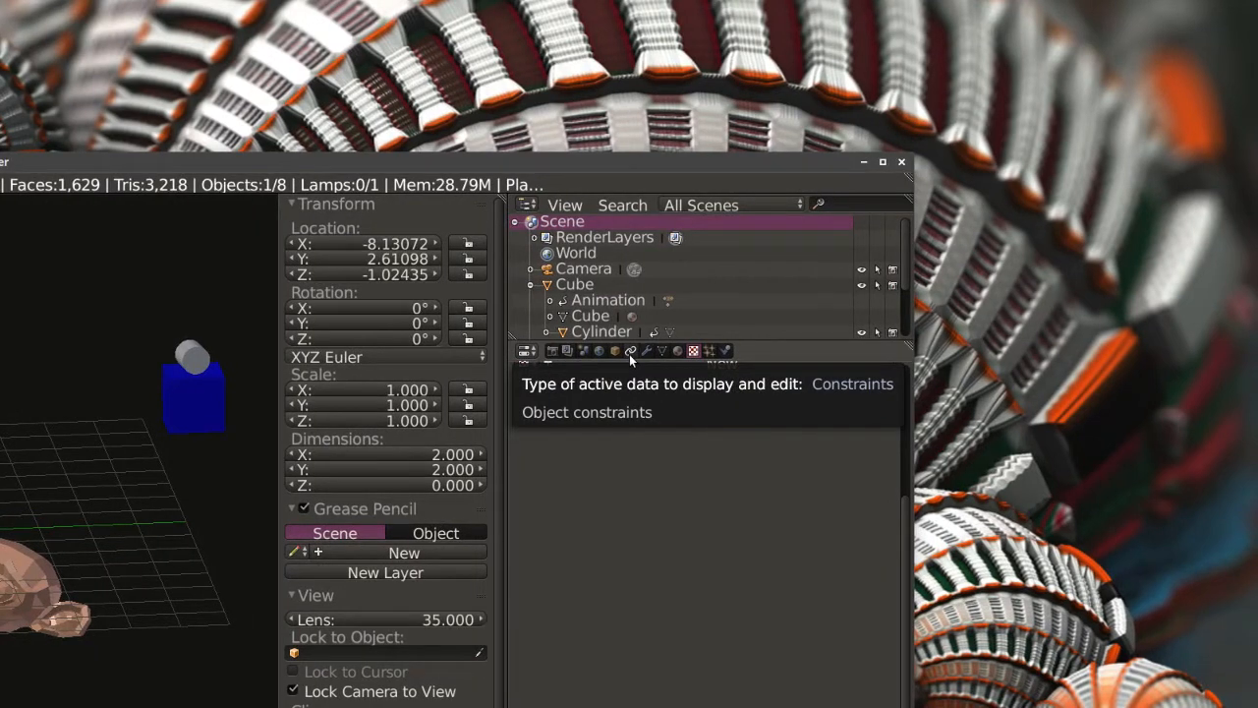
Add a Damped Track constraint to the plane with the Camera as its target.
left_click(630, 356)
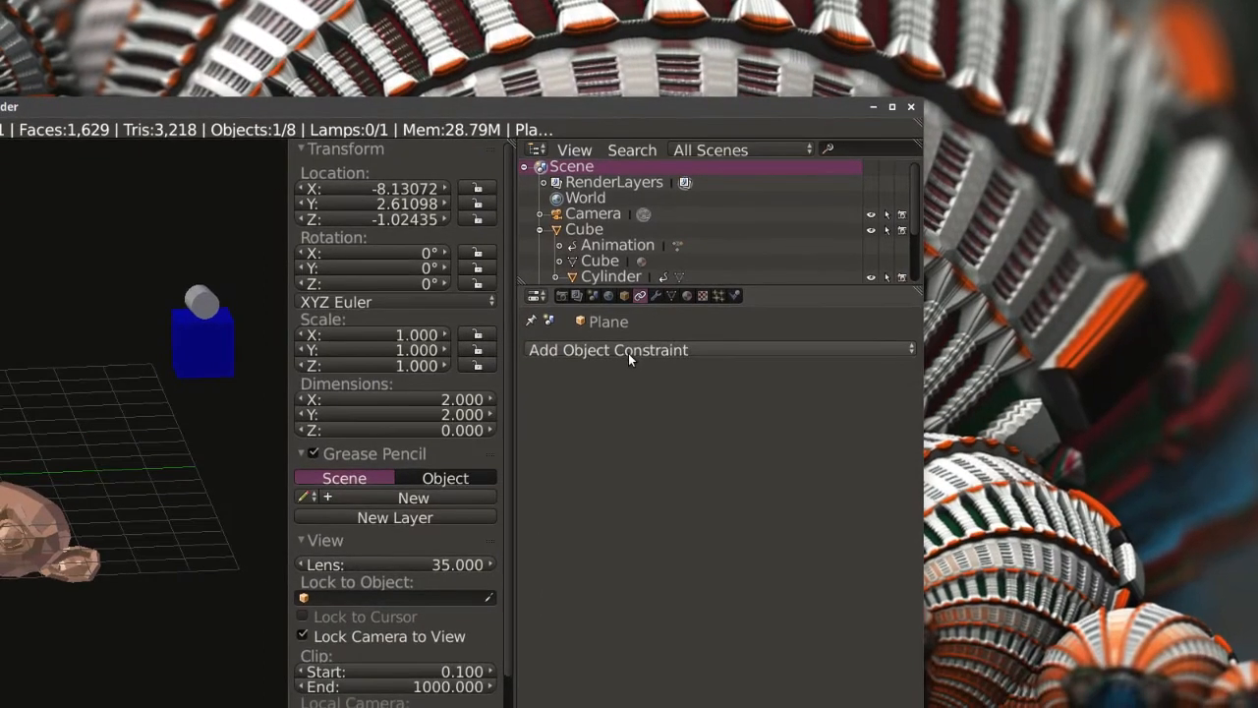
left_click(620, 407)
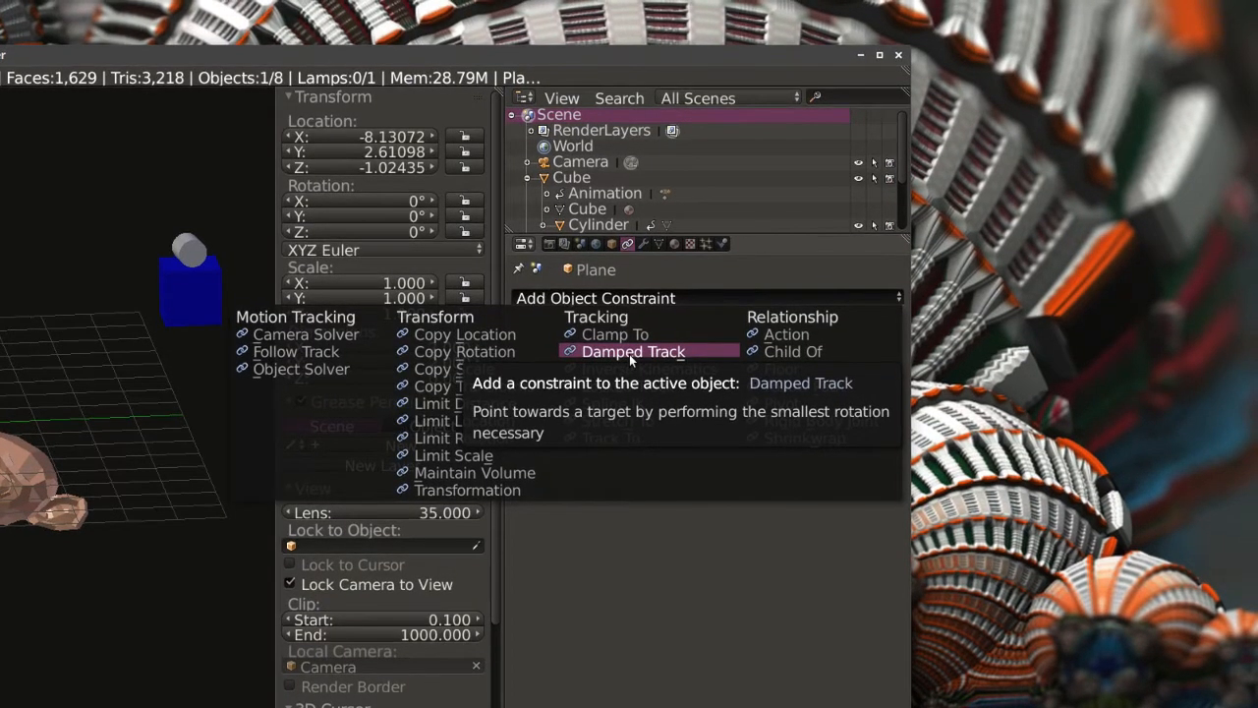
left_click(630, 356)
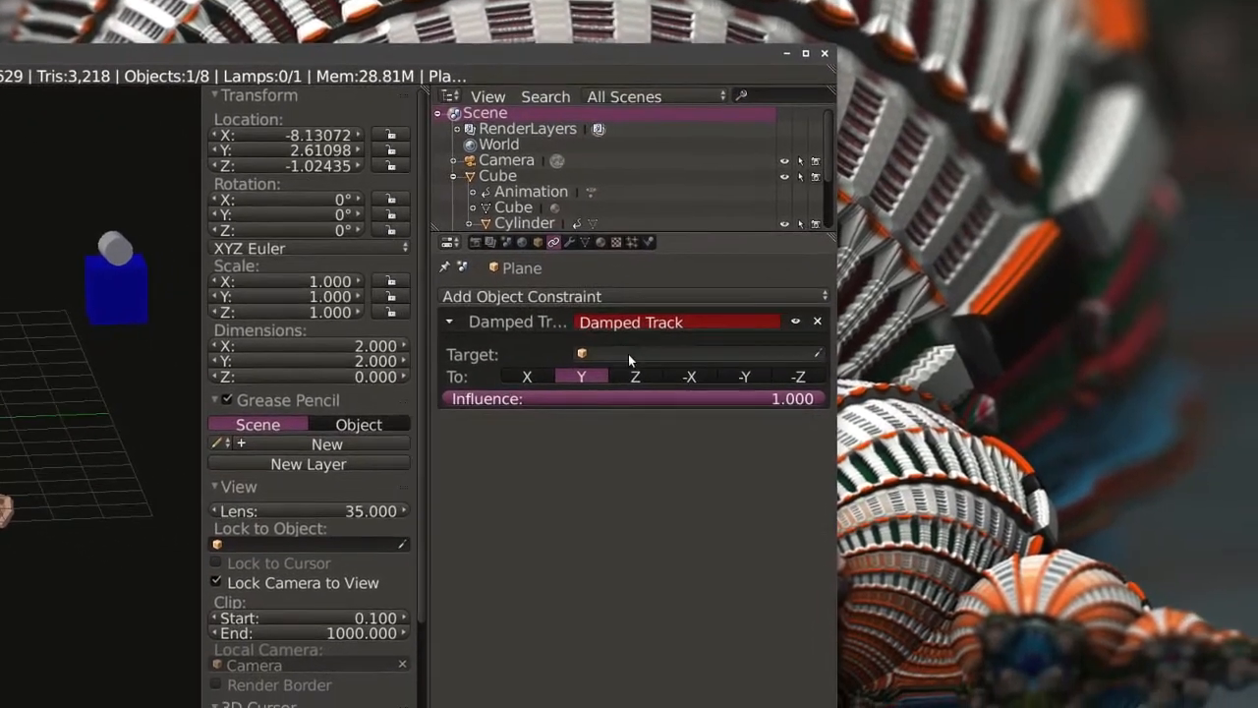
left_click(630, 356)
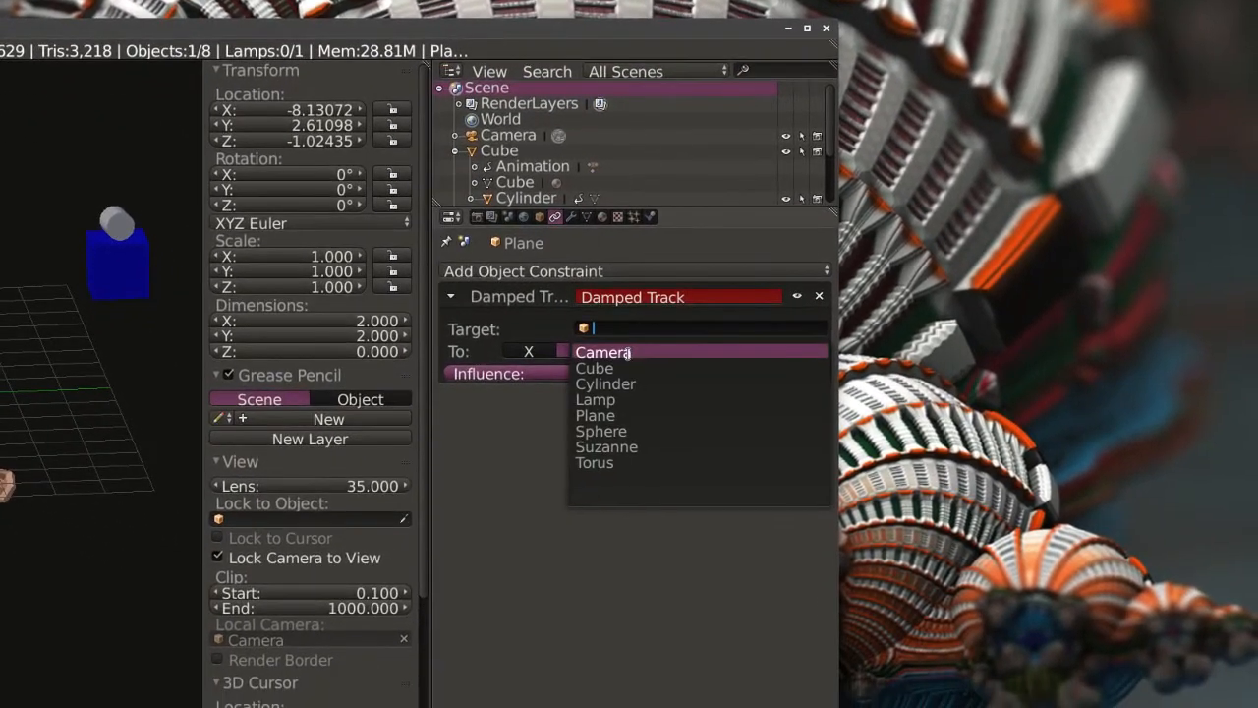
left_click(627, 354)
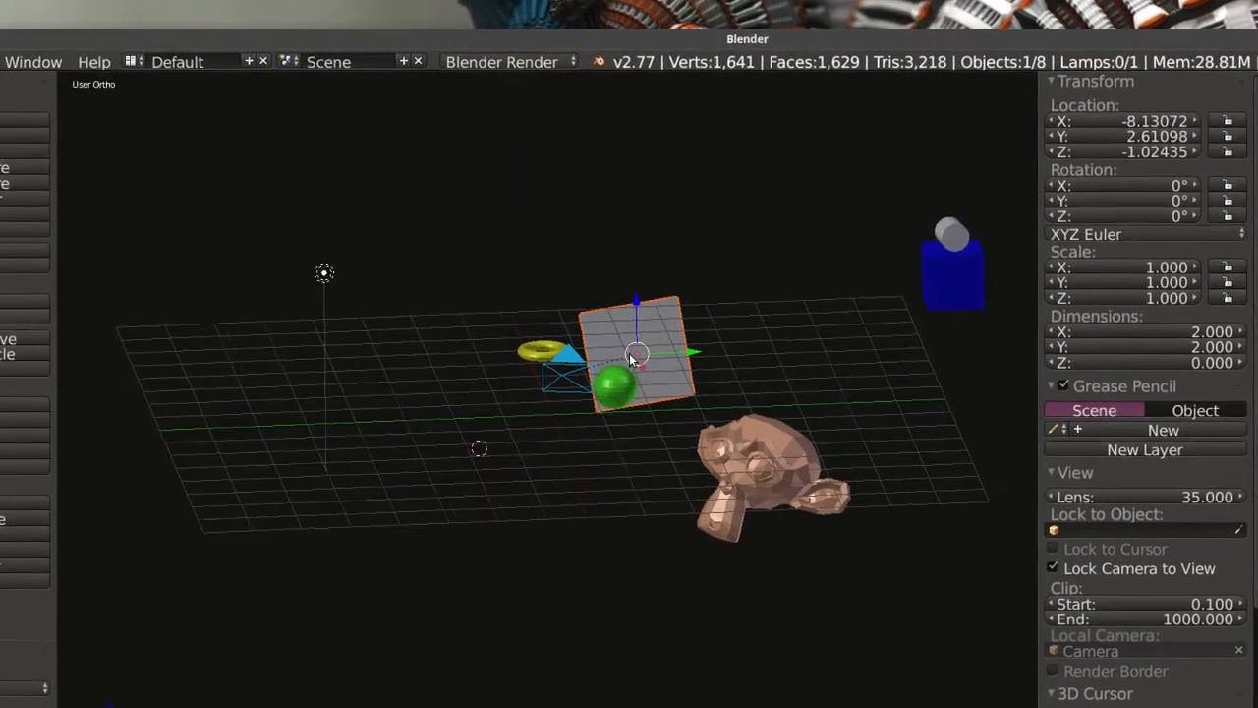
Try moving the camera above the grid to test how the plane tracks it.
middle_click_drag(633, 361, 530, 488)
scroll(627, 363, "down", 3)
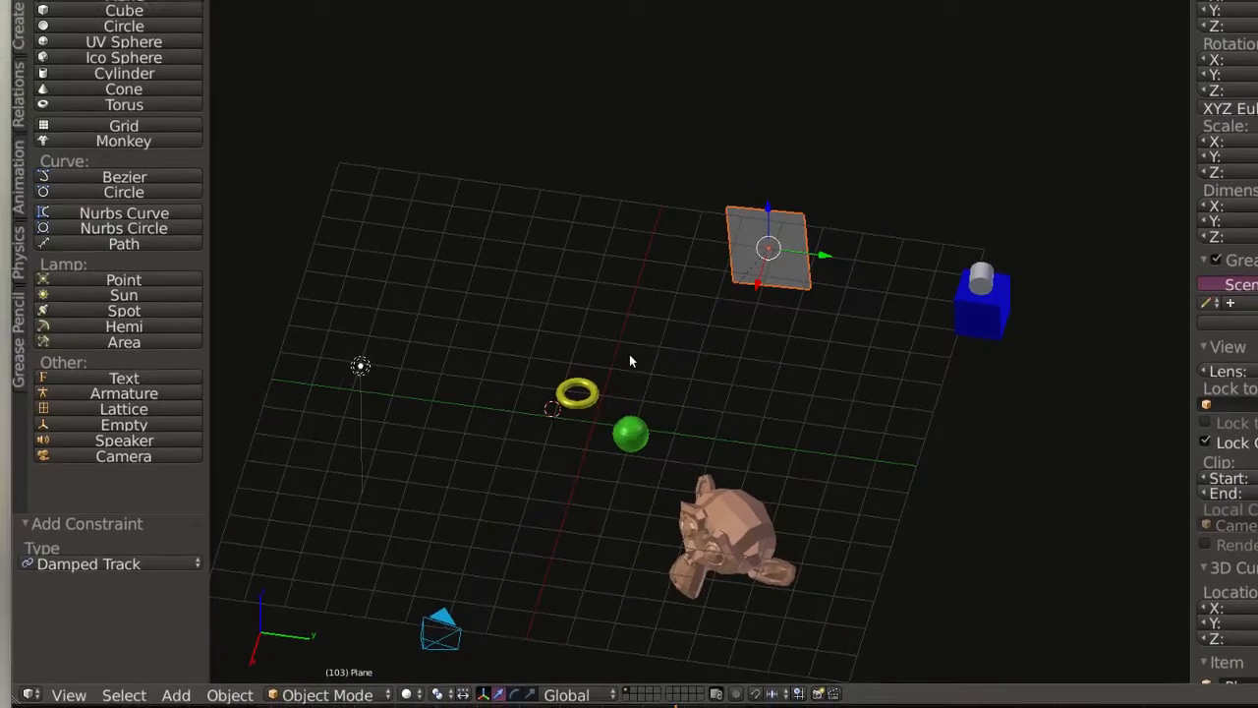
middle_click_drag(632, 360, 602, 385)
middle_click_drag(637, 342, 864, 367, "shift")
middle_click_drag(630, 361, 575, 359)
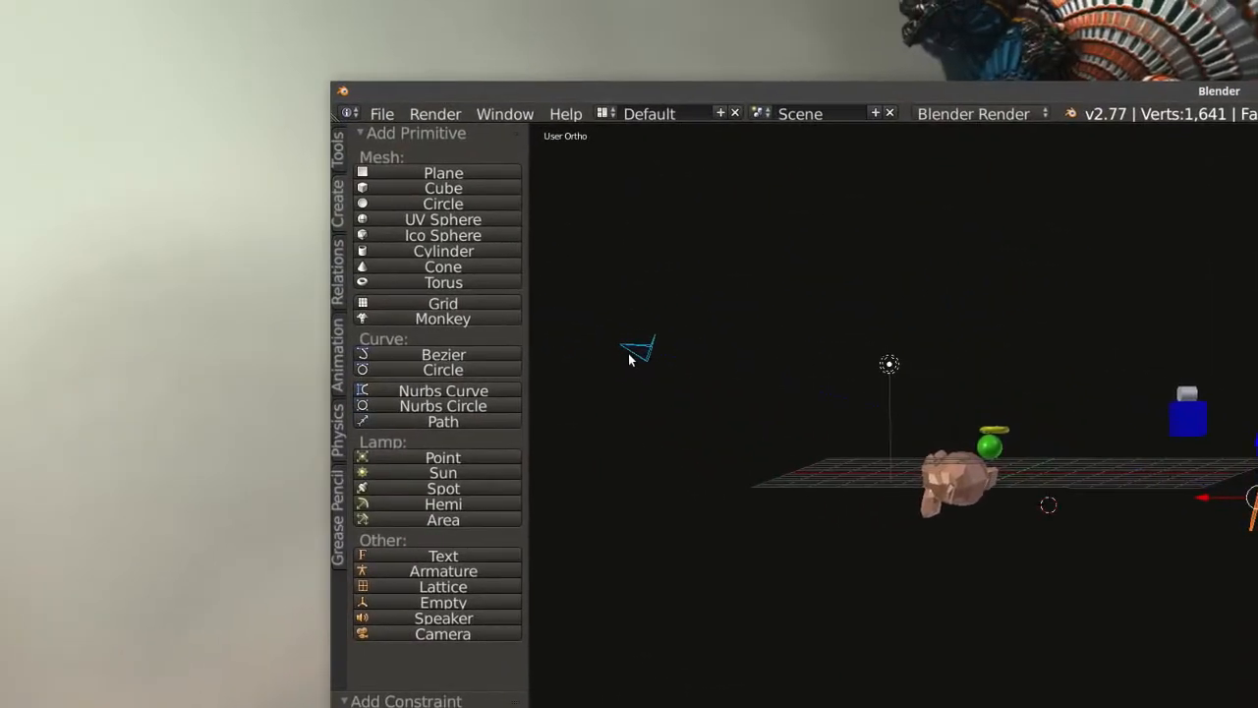
right_click(644, 355)
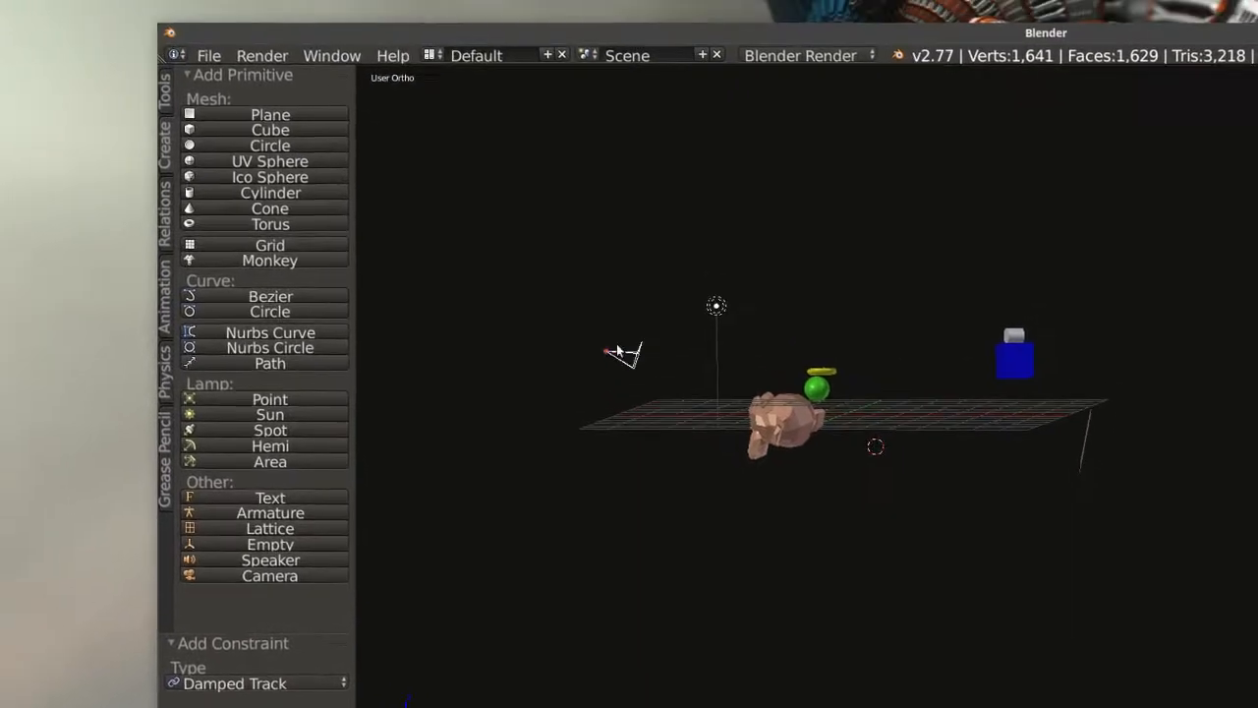
left_click(614, 356)
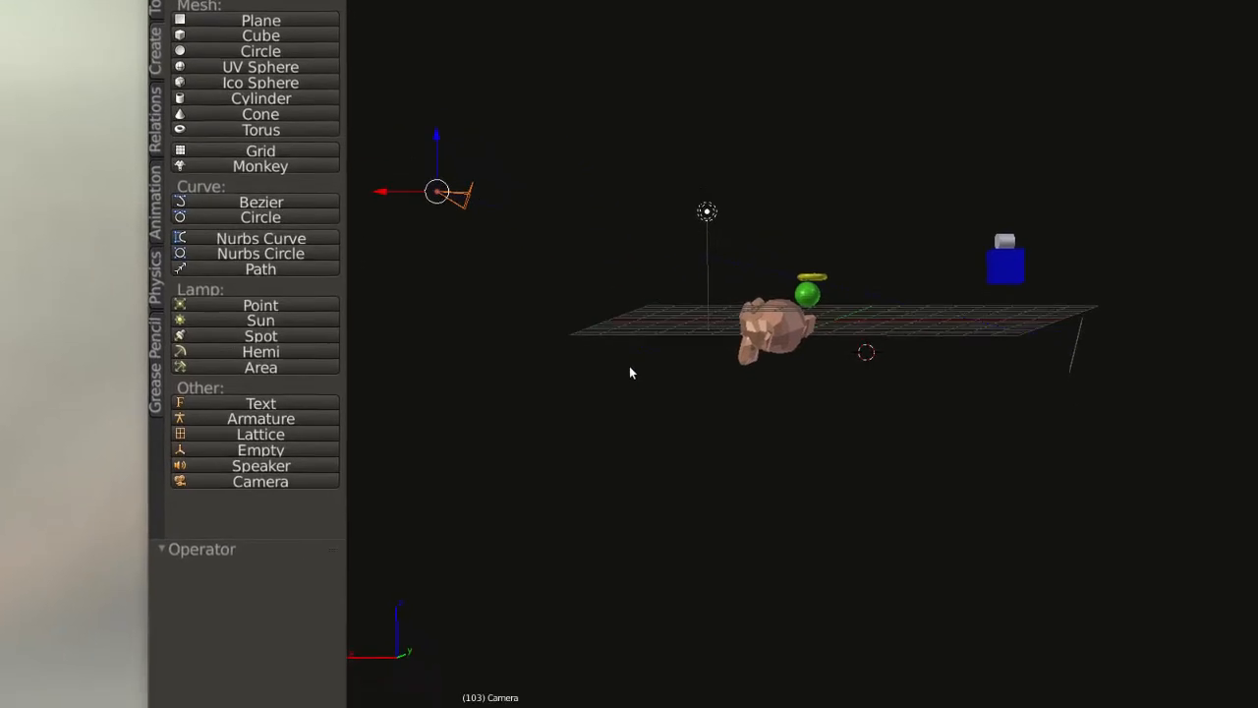
Select the monkey and return the viewport to the active camera's view.
right_click(763, 446)
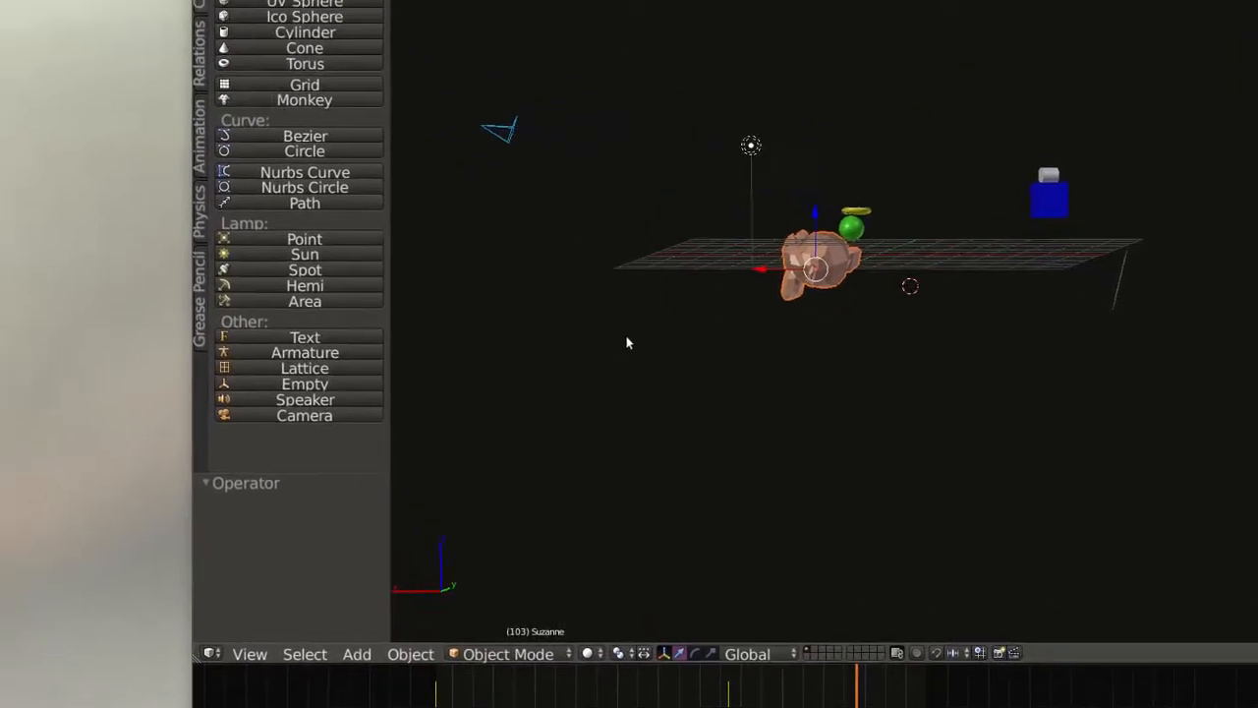
middle_click_drag(511, 241, 574, 261)
middle_click_drag(645, 362, 764, 367)
middle_click_drag(630, 356, 536, 372)
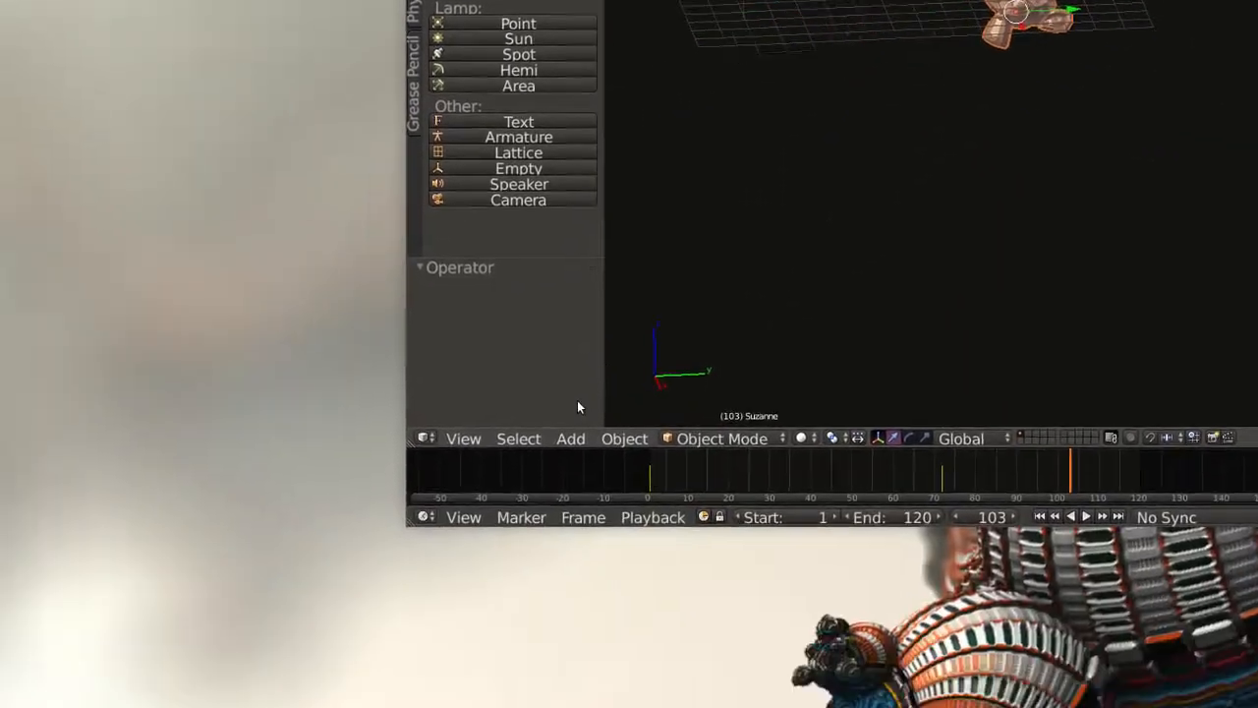
left_click(629, 357)
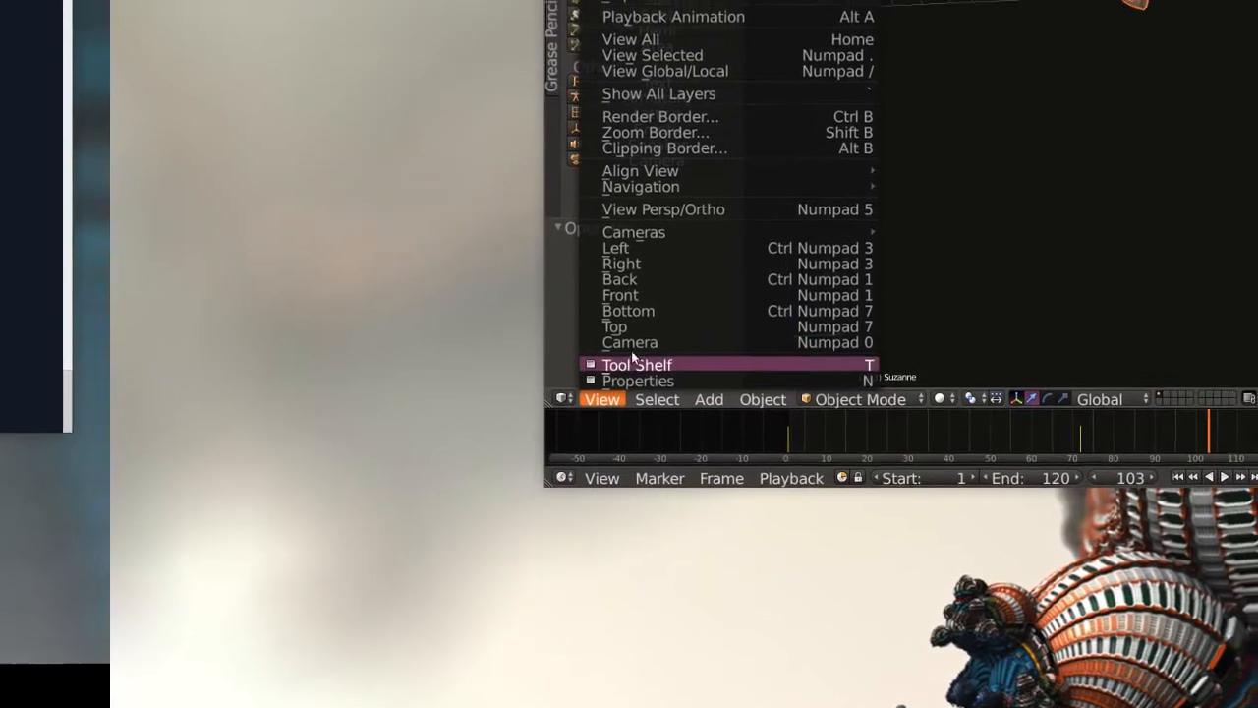
left_click(635, 357)
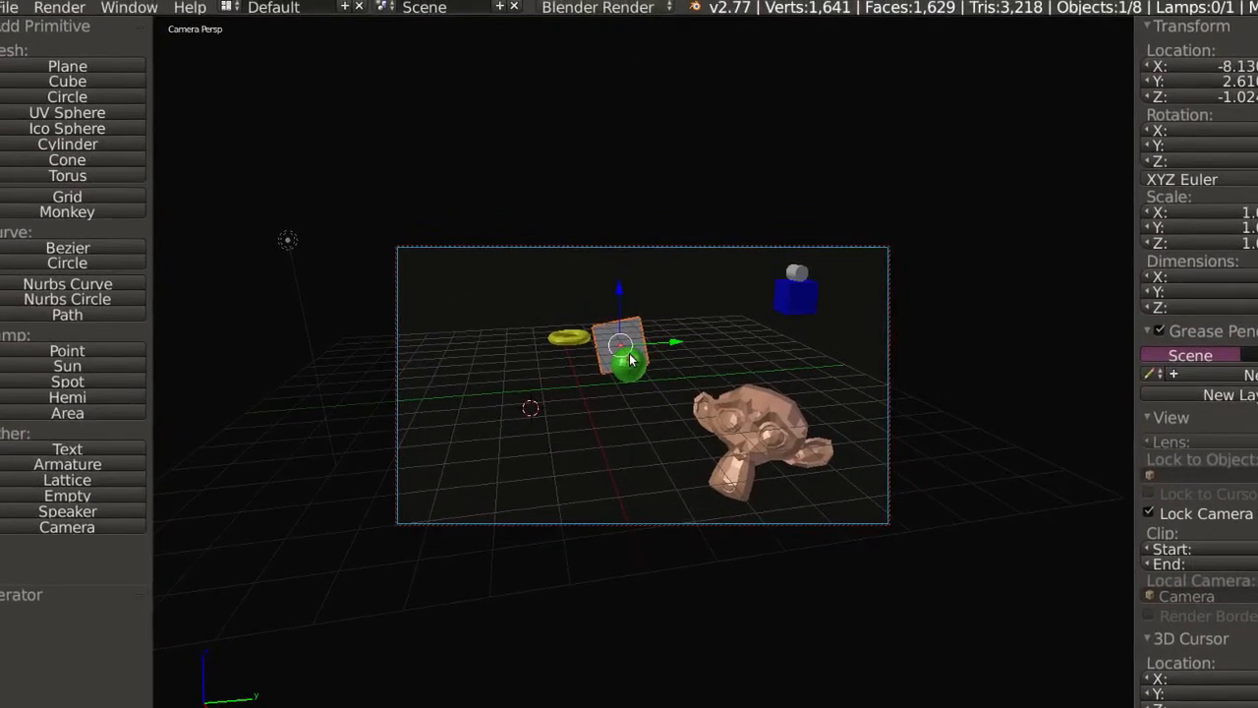
Enlarge the plane to a scale of about 5.35, level it in the camera view, and stretch it along Y to about 10.07.
key("s")
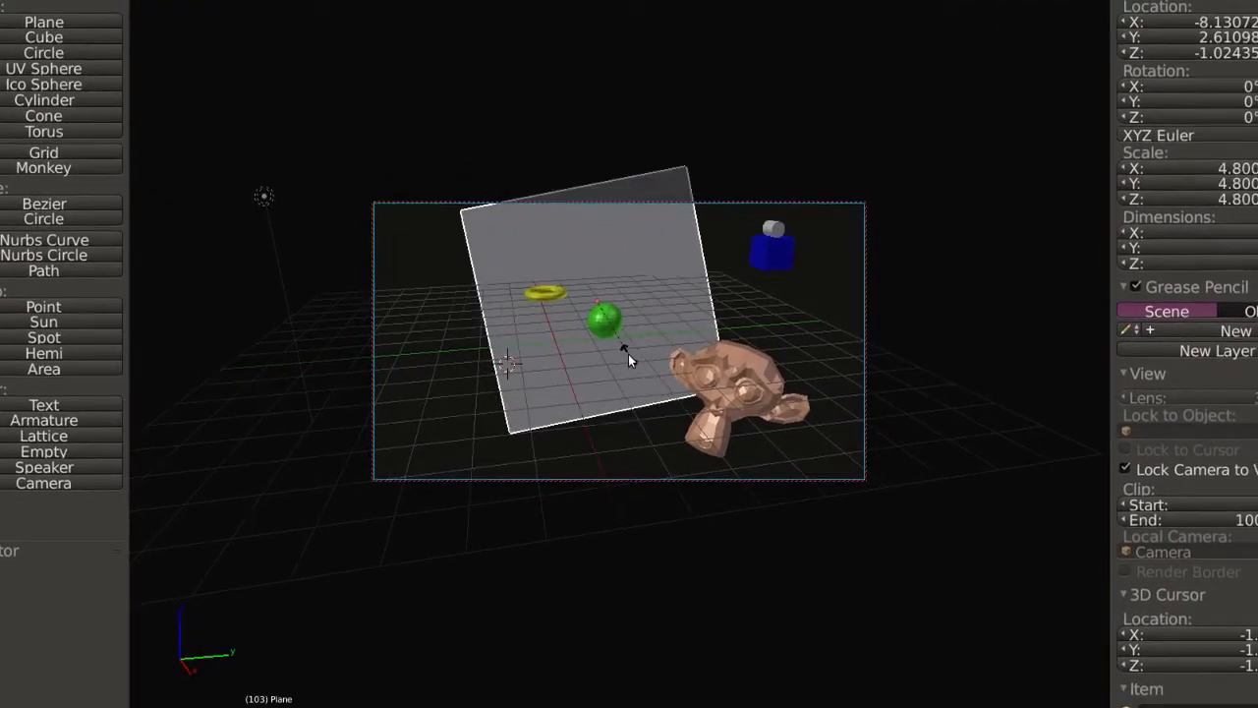
left_click(629, 359)
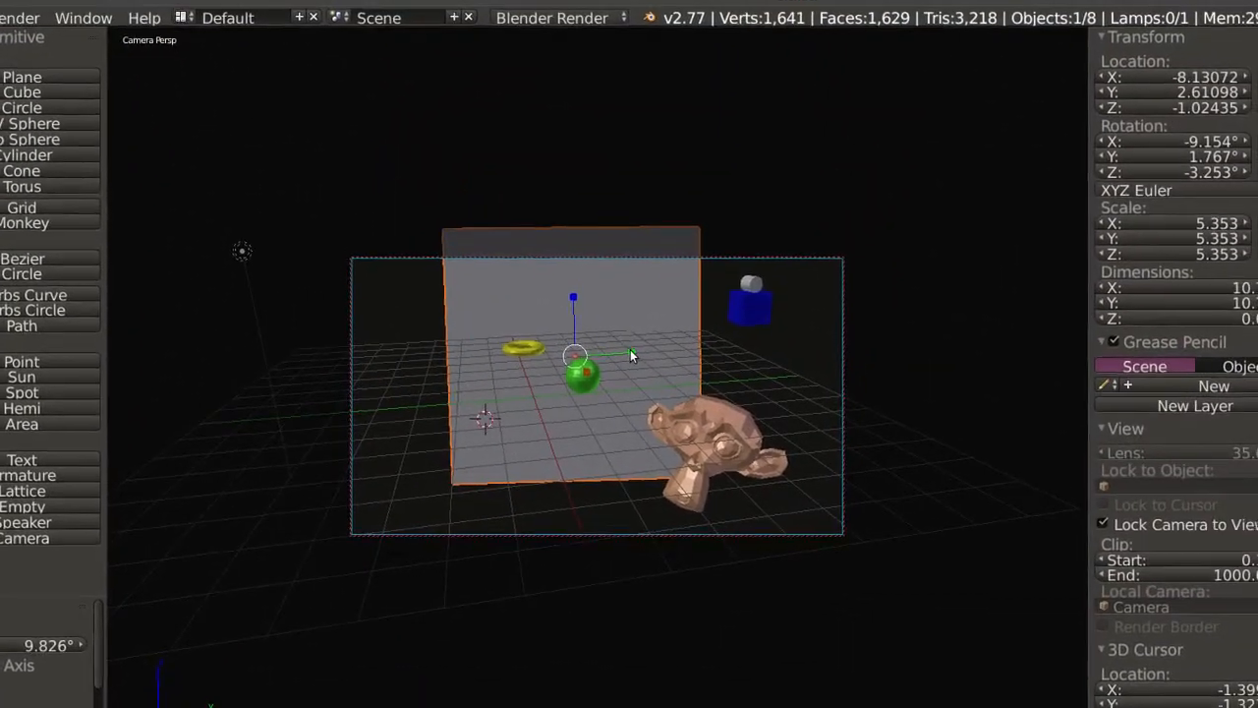
left_click_drag(629, 361, 679, 373)
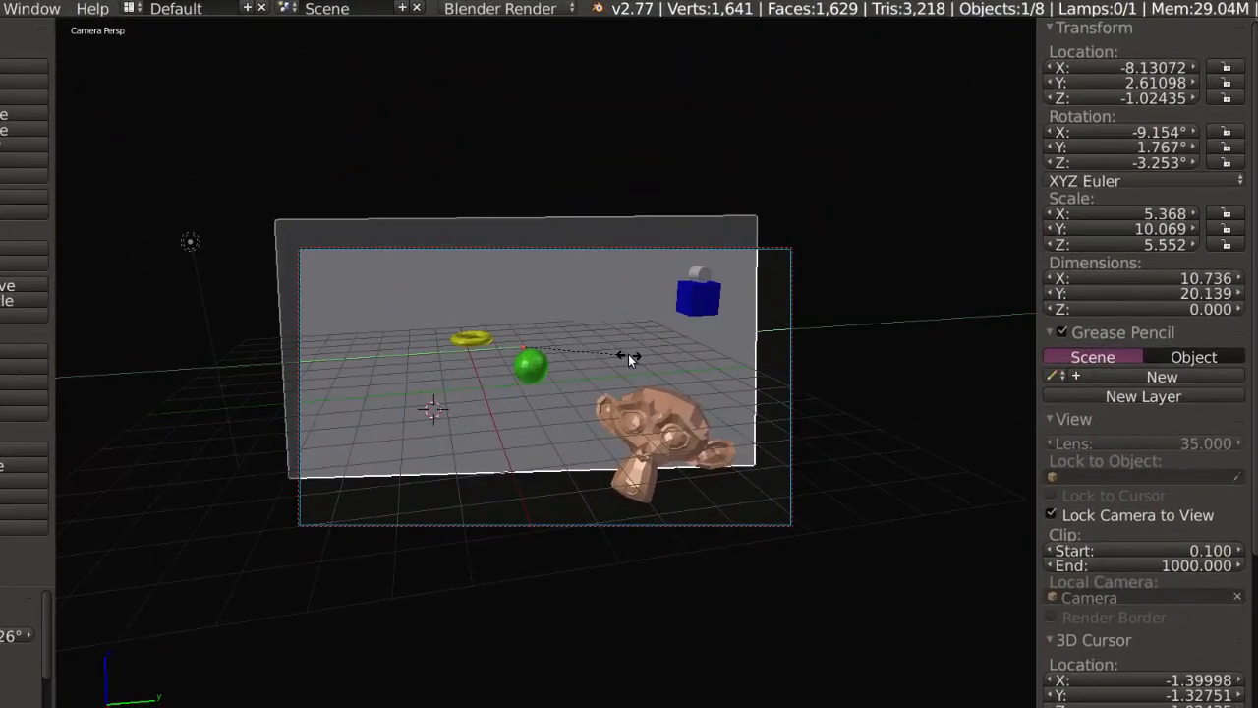
Reposition and rotate the plane, enlarge it by about 1.053, and stretch it along Z until it fills the camera frame.
key("g")
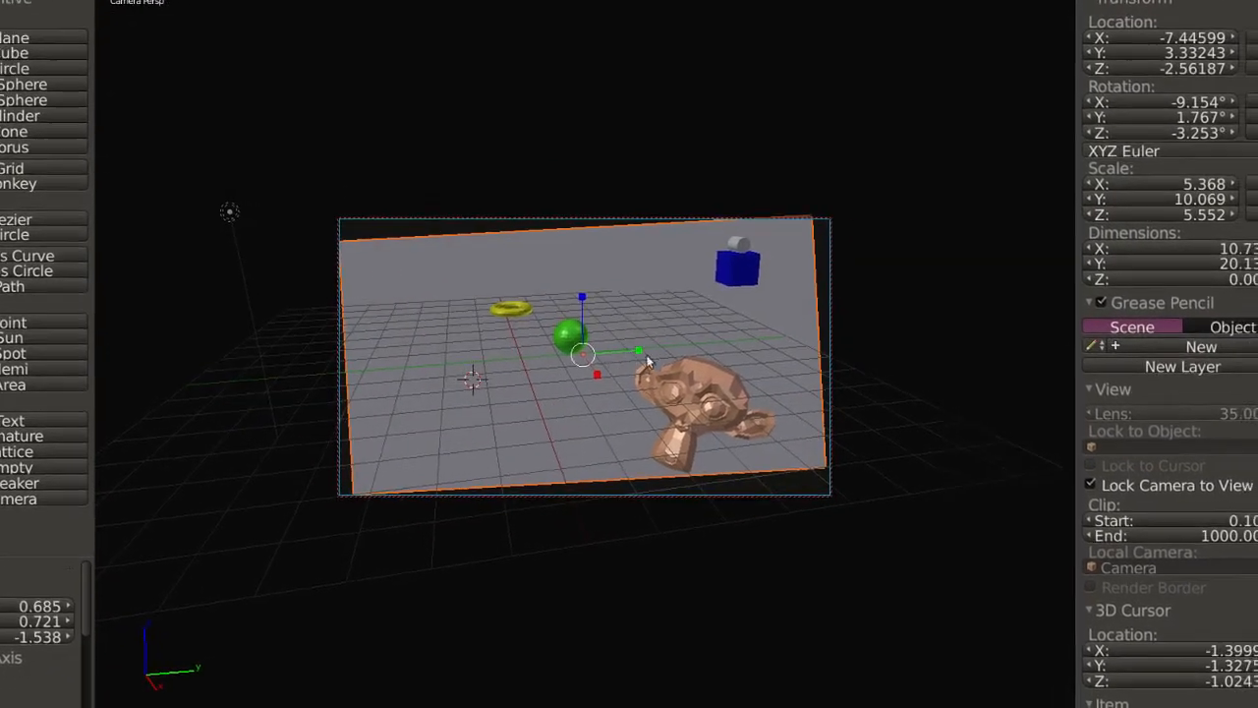
key("r")
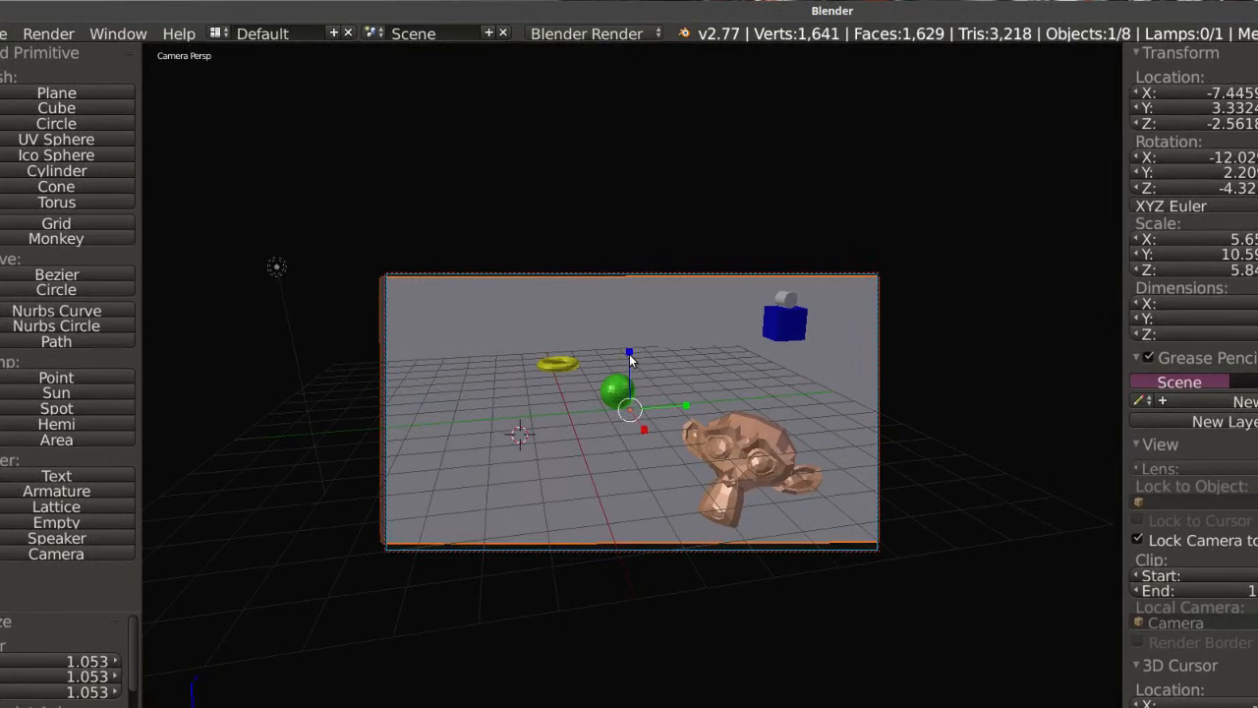
left_click_drag(630, 355, 629, 353)
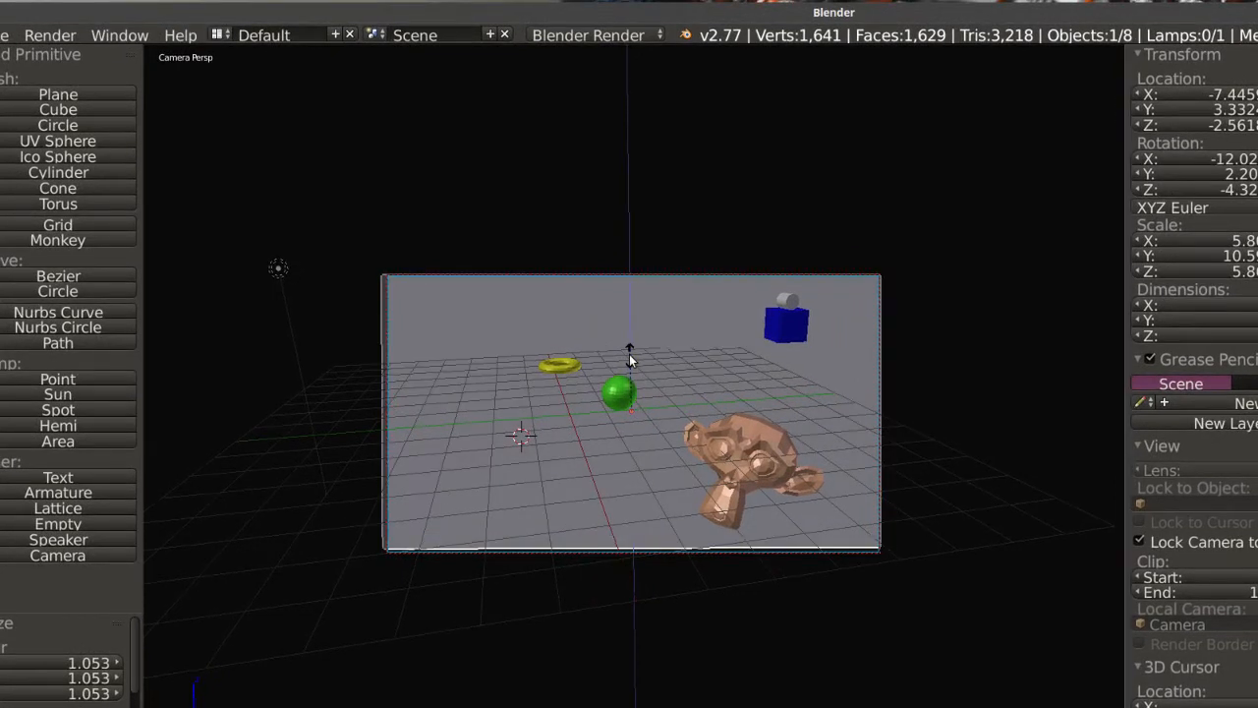
left_click(634, 360)
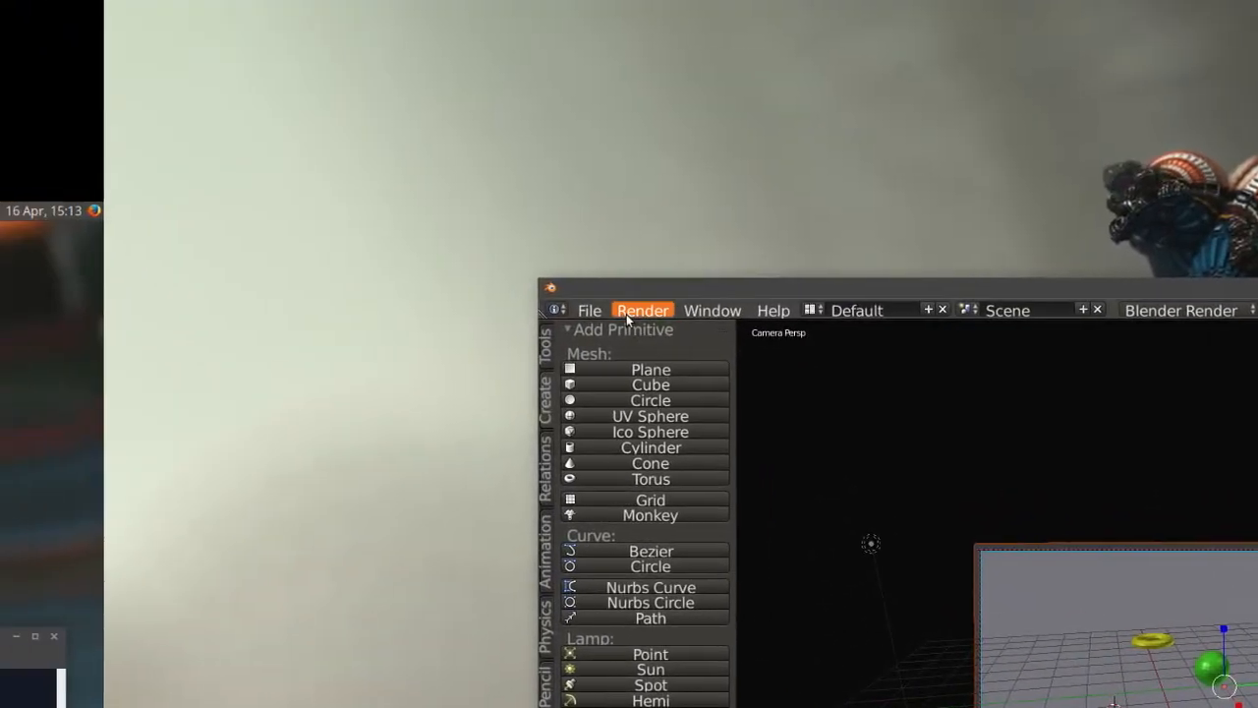
Render the current frame as a still image and inspect the shadows on the background plane.
left_click(205, 79)
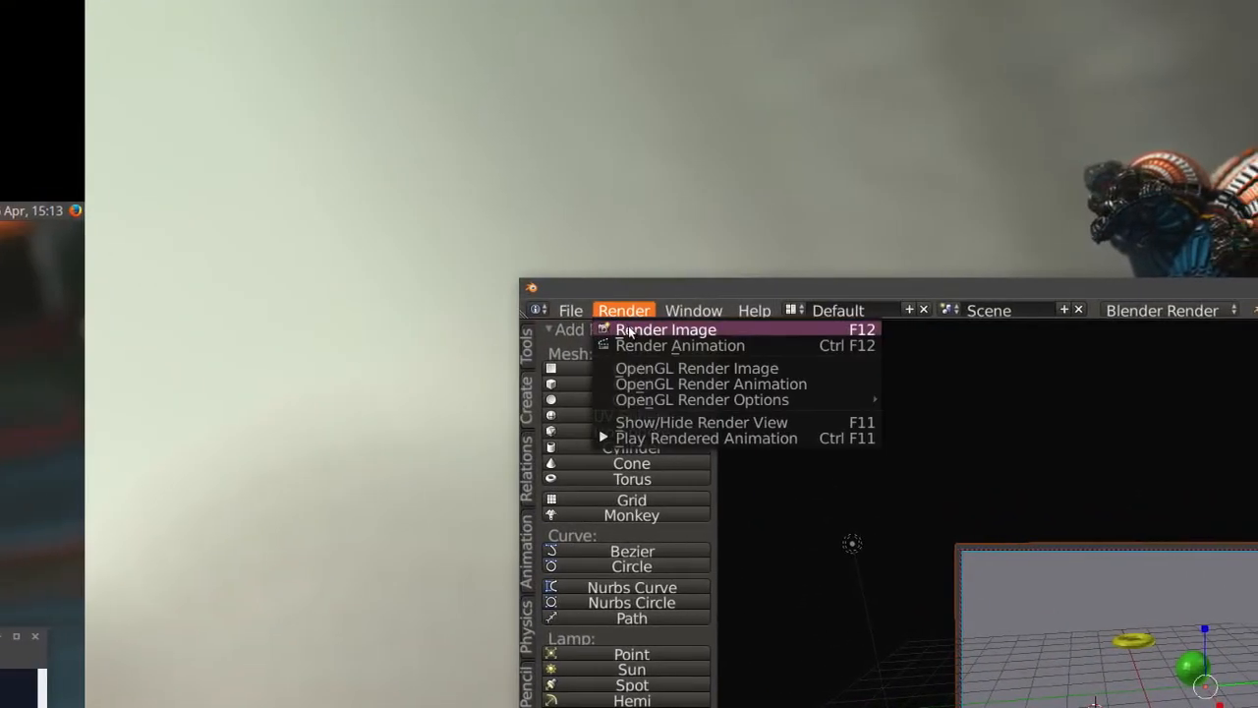
left_click(649, 330)
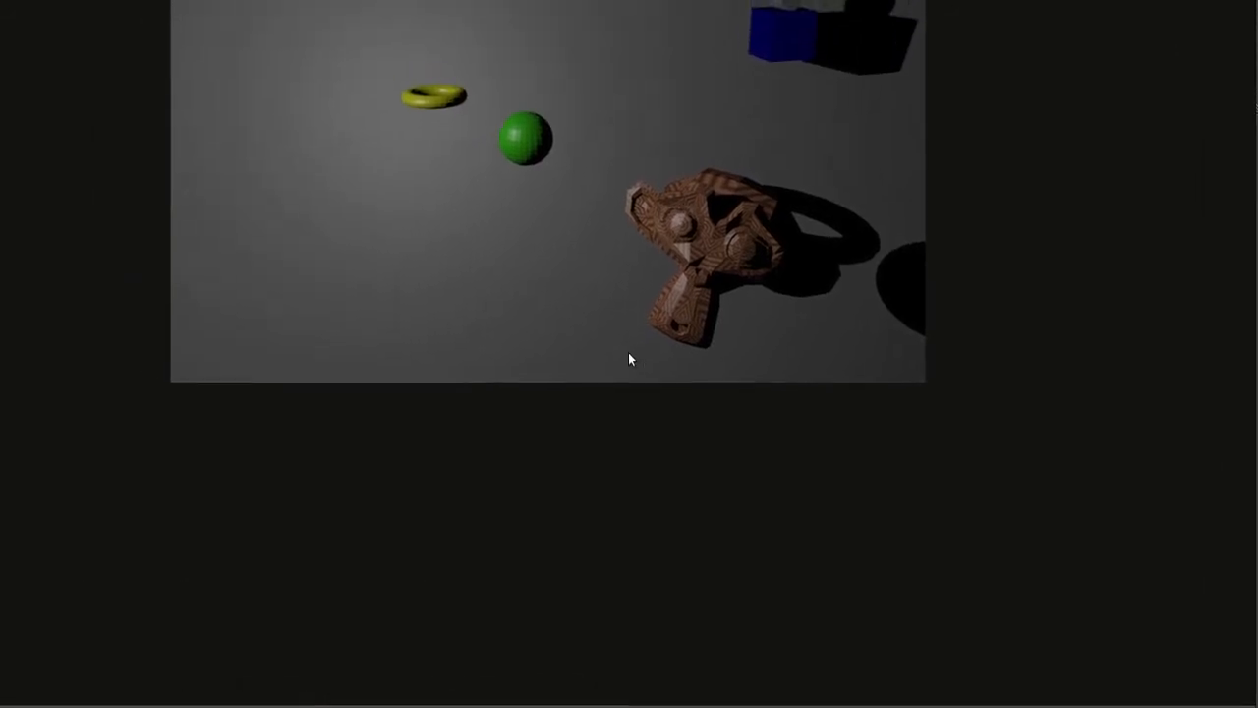
mouse_move(629, 347)
middle_mouse_down()
mouse_move(630, 427)
mouse_move(629, 356)
middle_mouse_up()
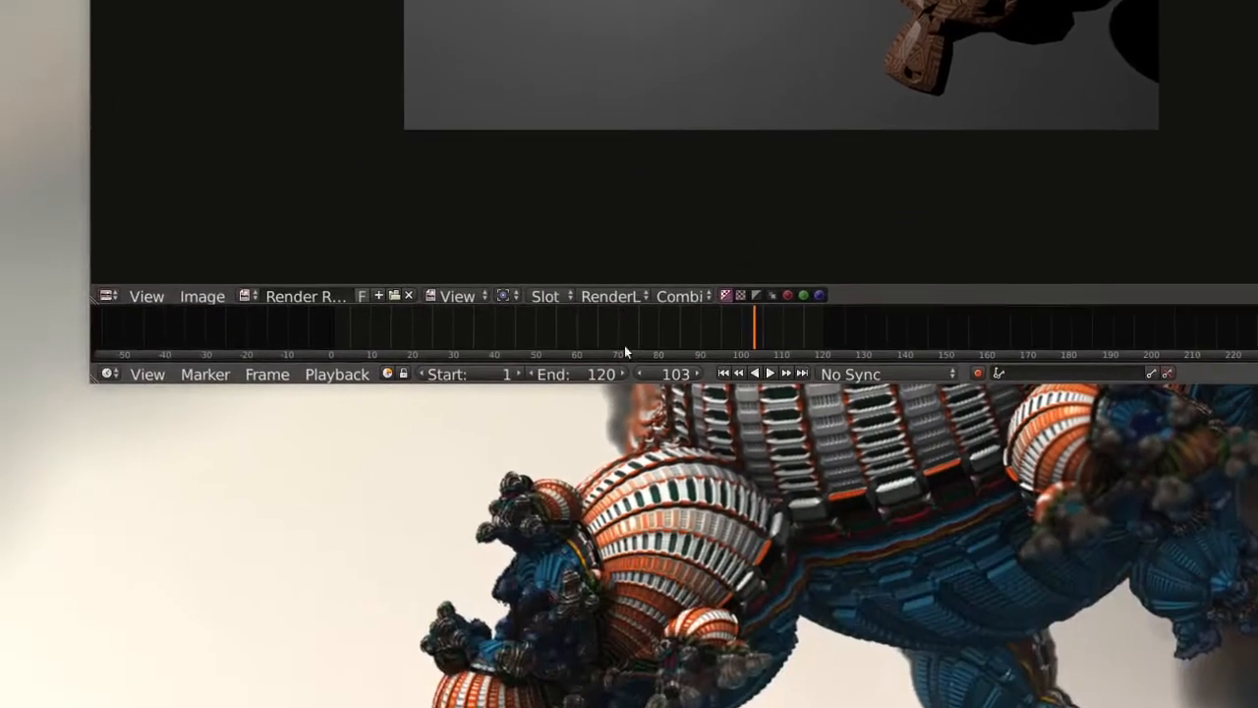
Move the timeline to frame 72, render it as a still image, and return to the 3D view.
left_click(401, 586)
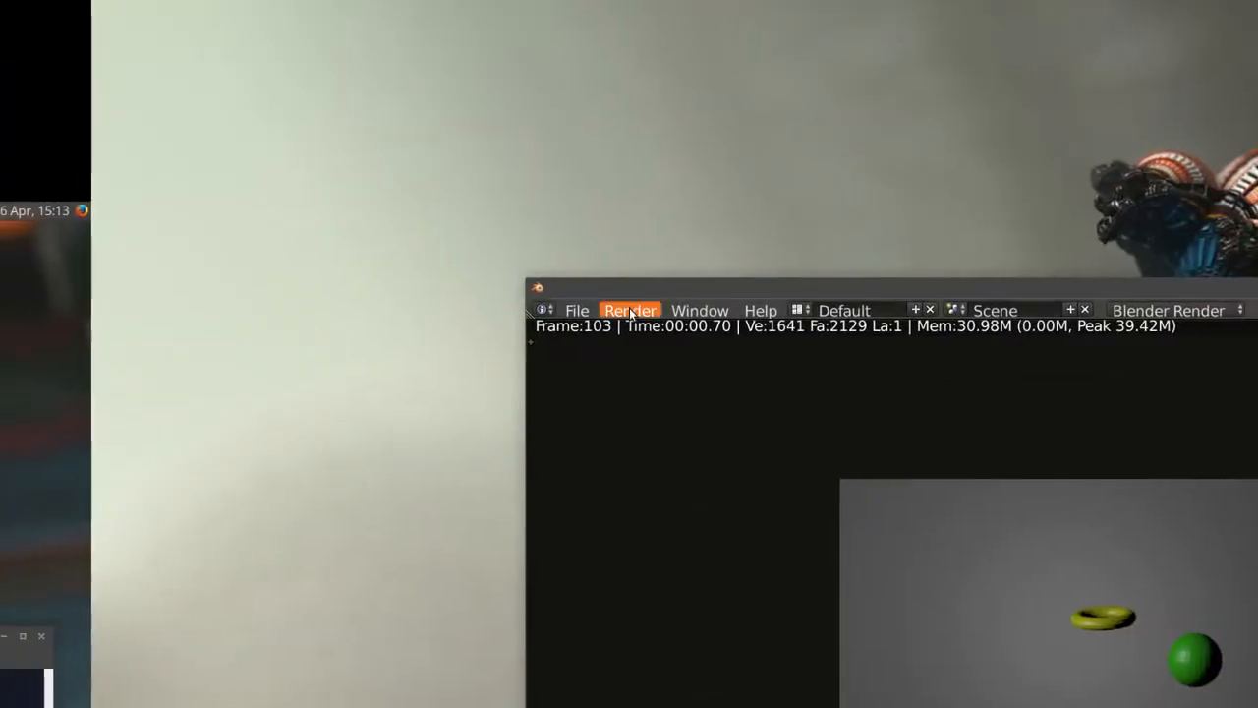
left_click(631, 312)
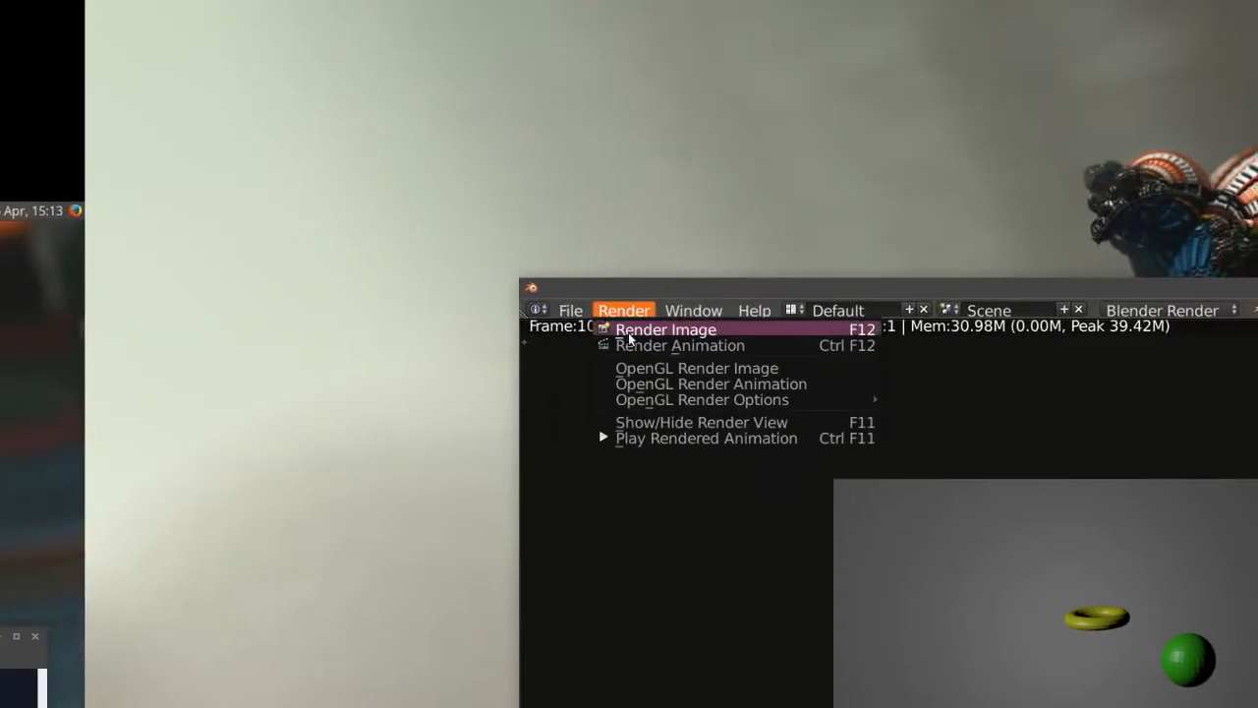
left_click(629, 332)
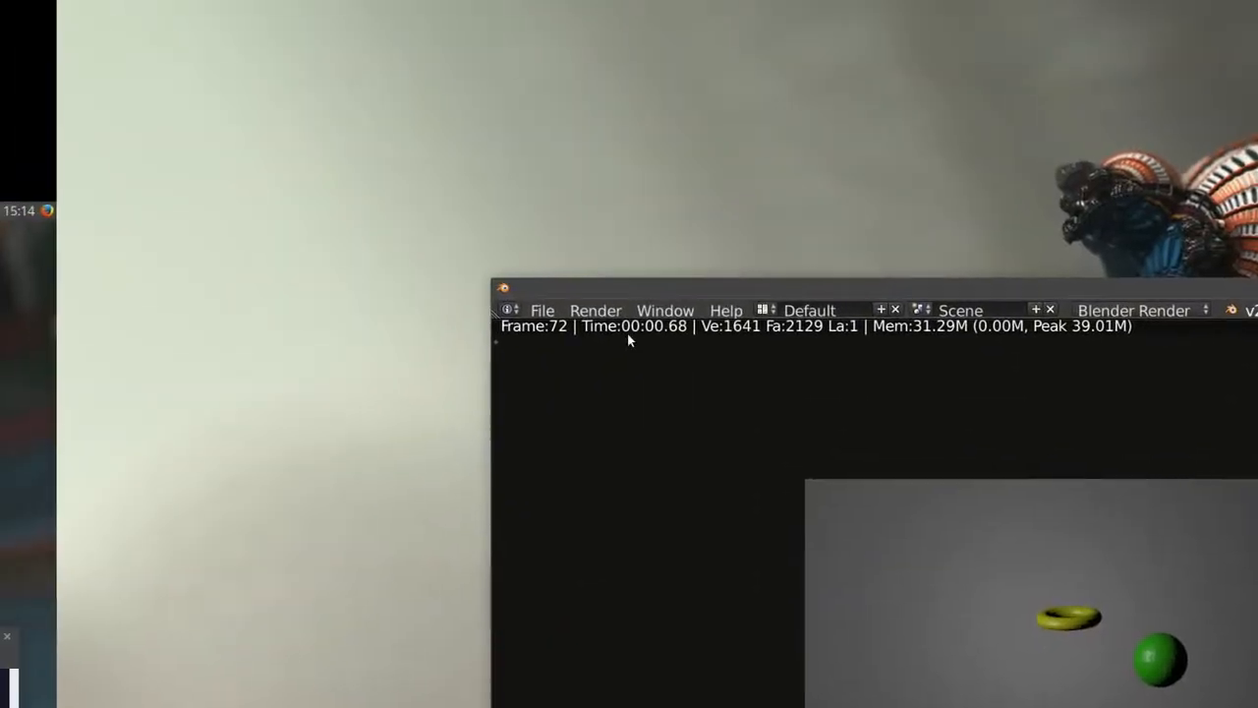
left_click(619, 309)
left_click(634, 329)
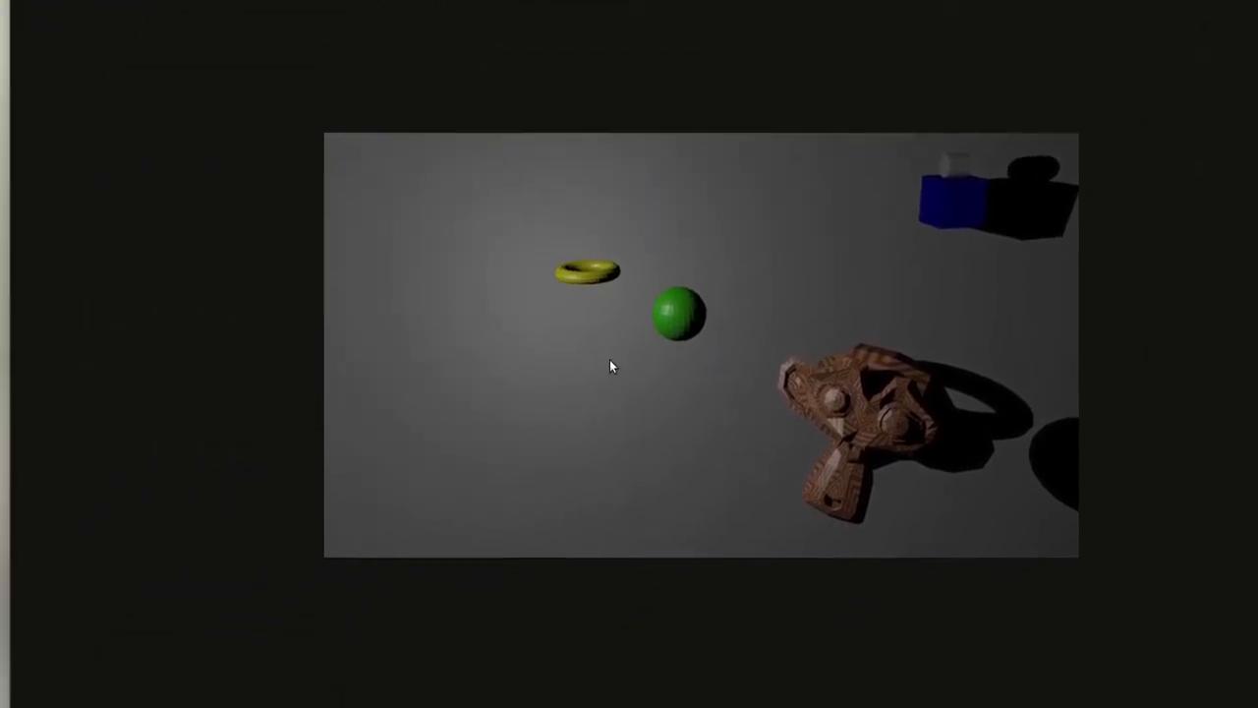
key("Escape")
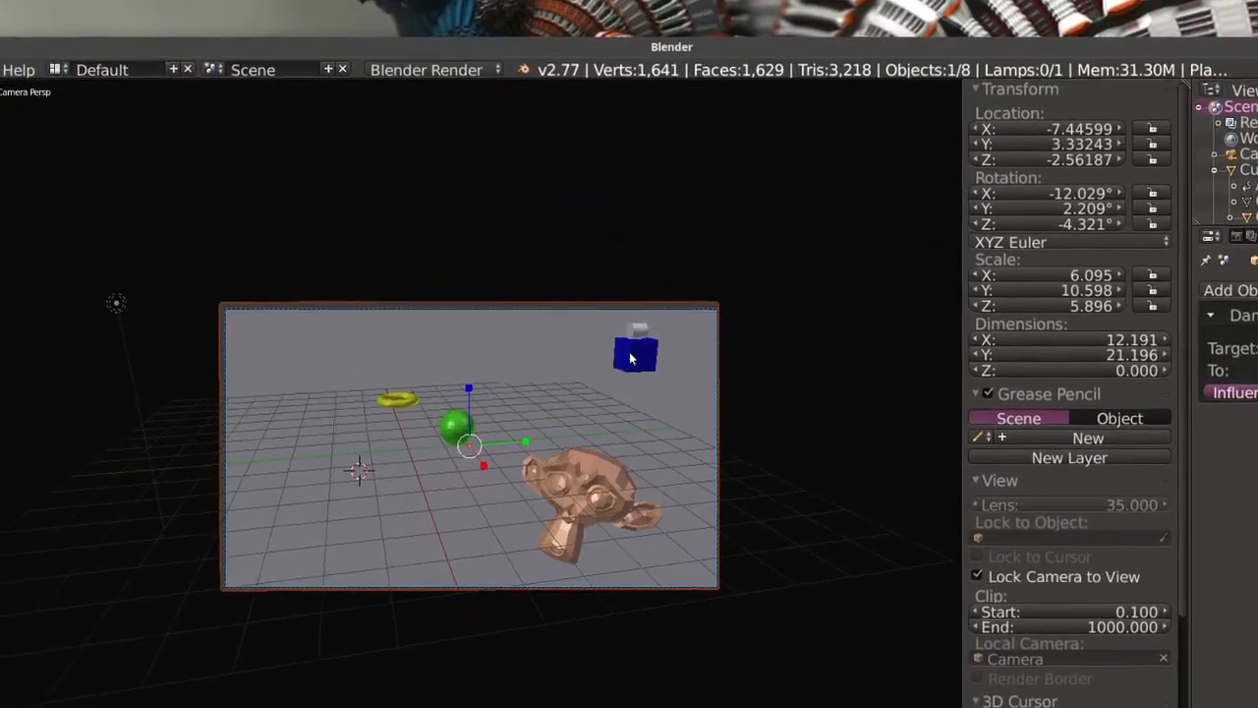
Set the white cylinder's diffuse intensity to 1.000 and check it with a still render of the current frame.
right_click(632, 356)
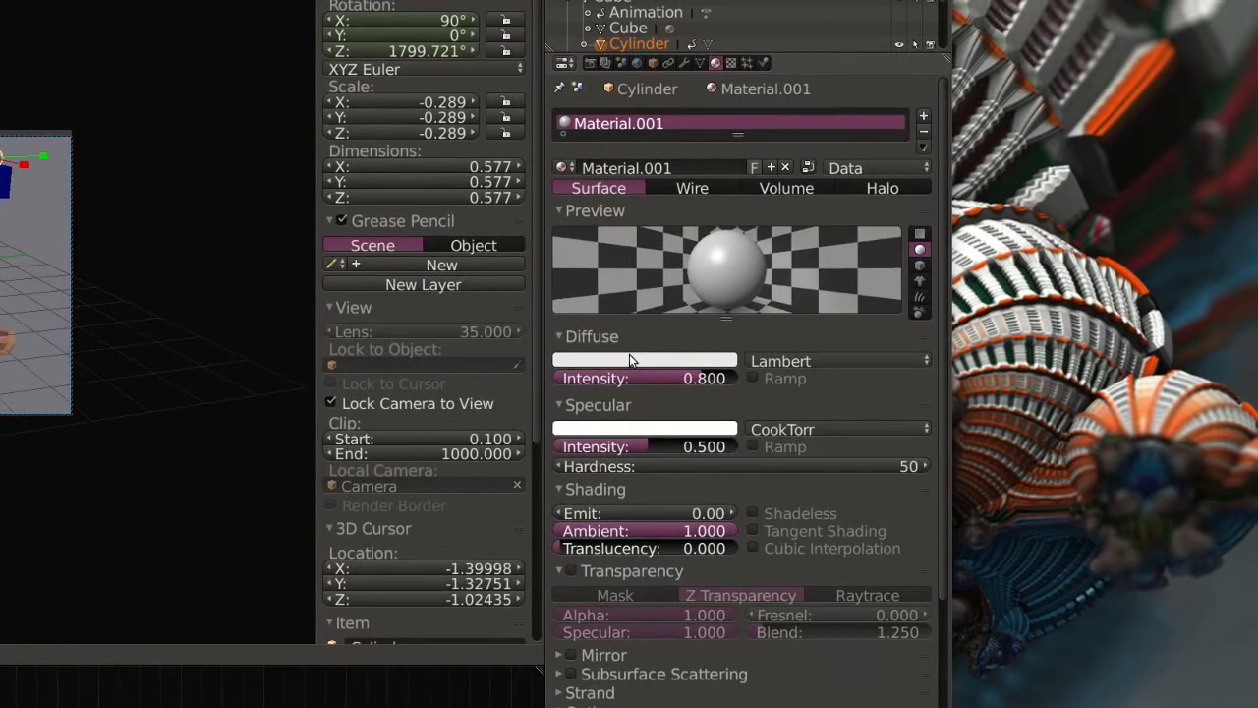
left_click(631, 360)
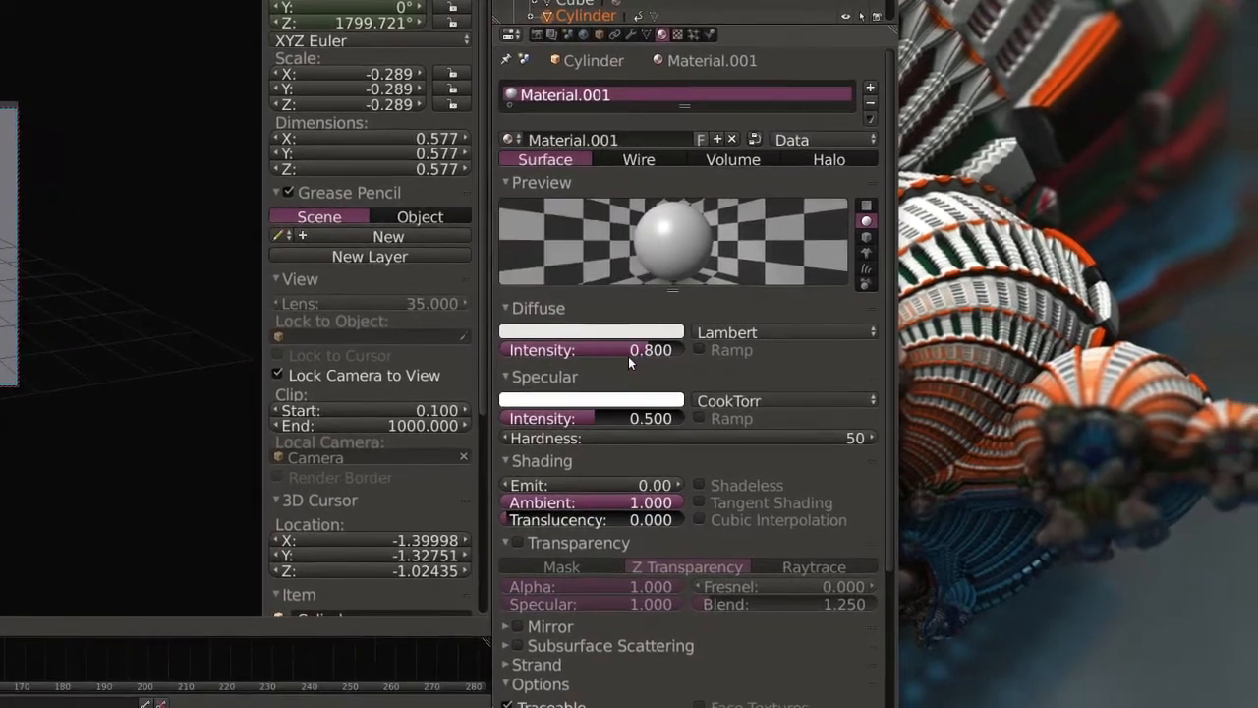
left_click(710, 377)
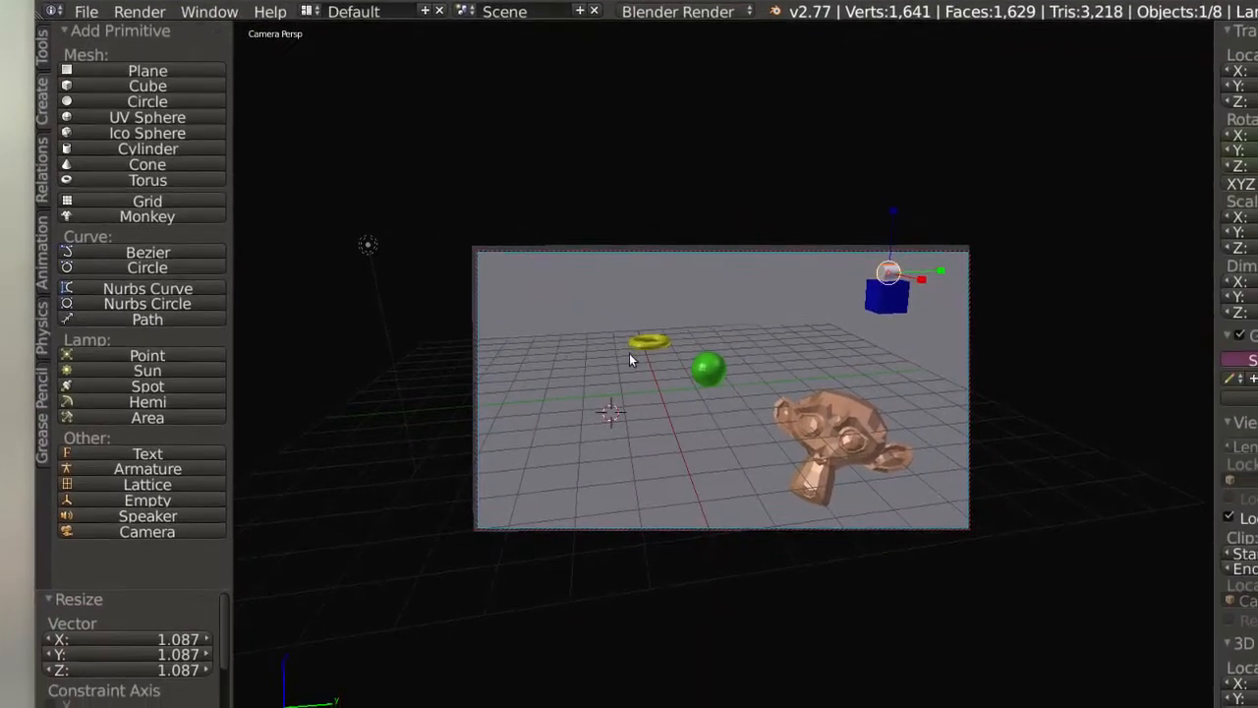
key("F12")
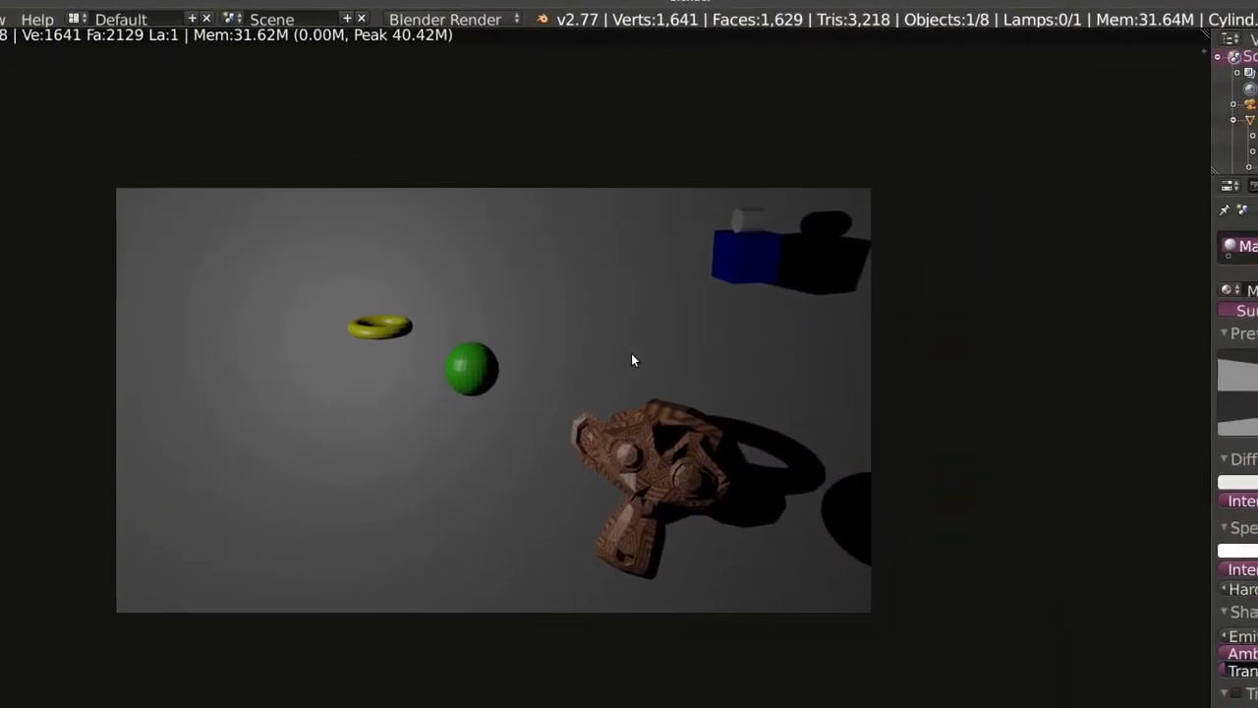
key("Escape")
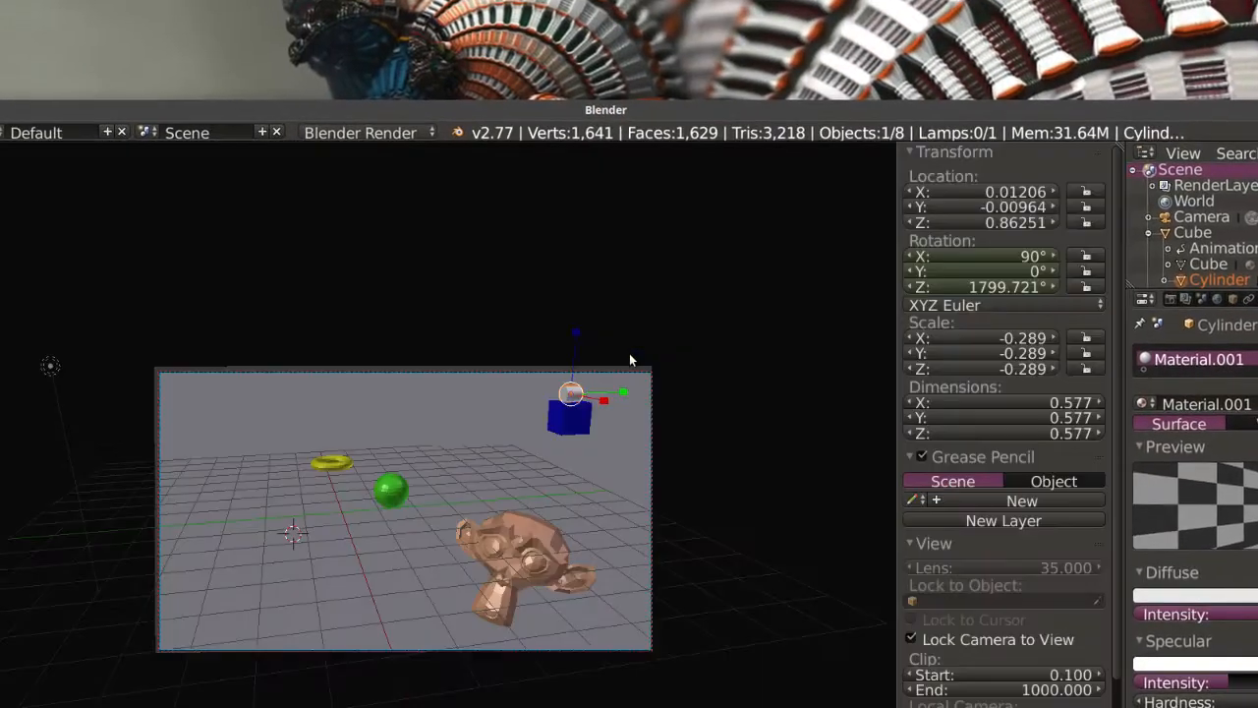
Raise the HSV value of the cylinder's diffuse color to 1.000 and check the pure white material with a still render.
right_click(625, 363)
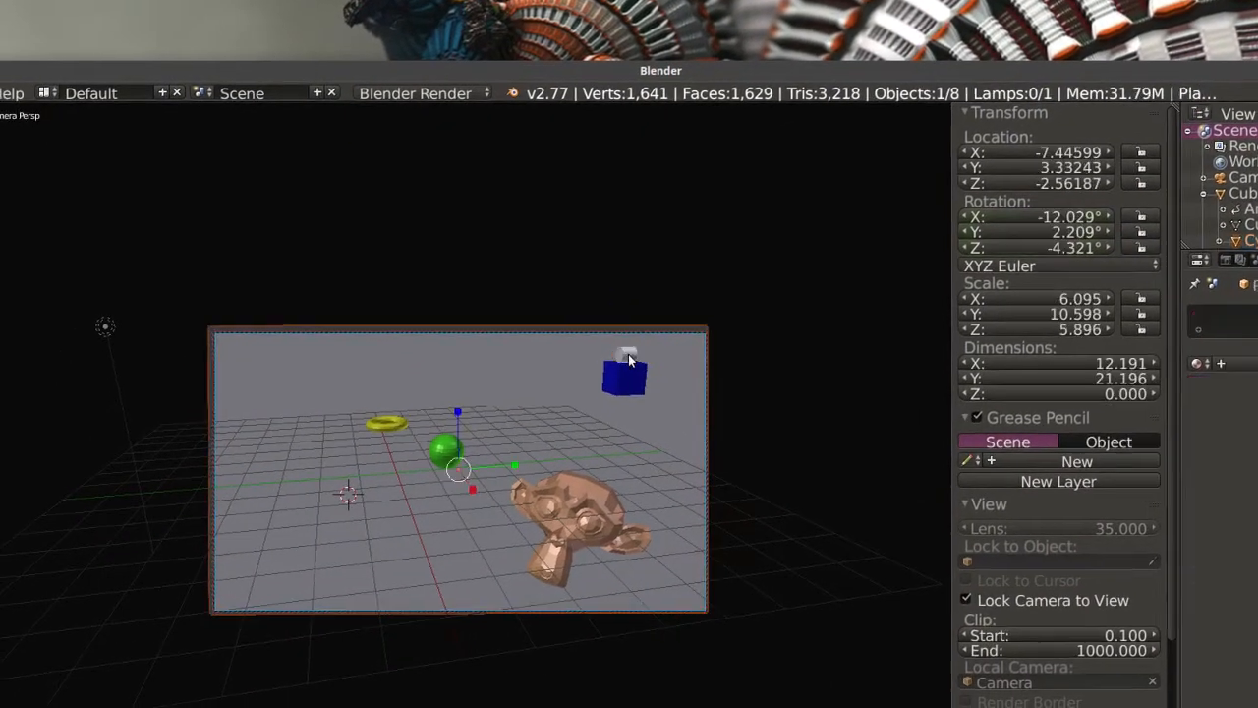
right_click(630, 361)
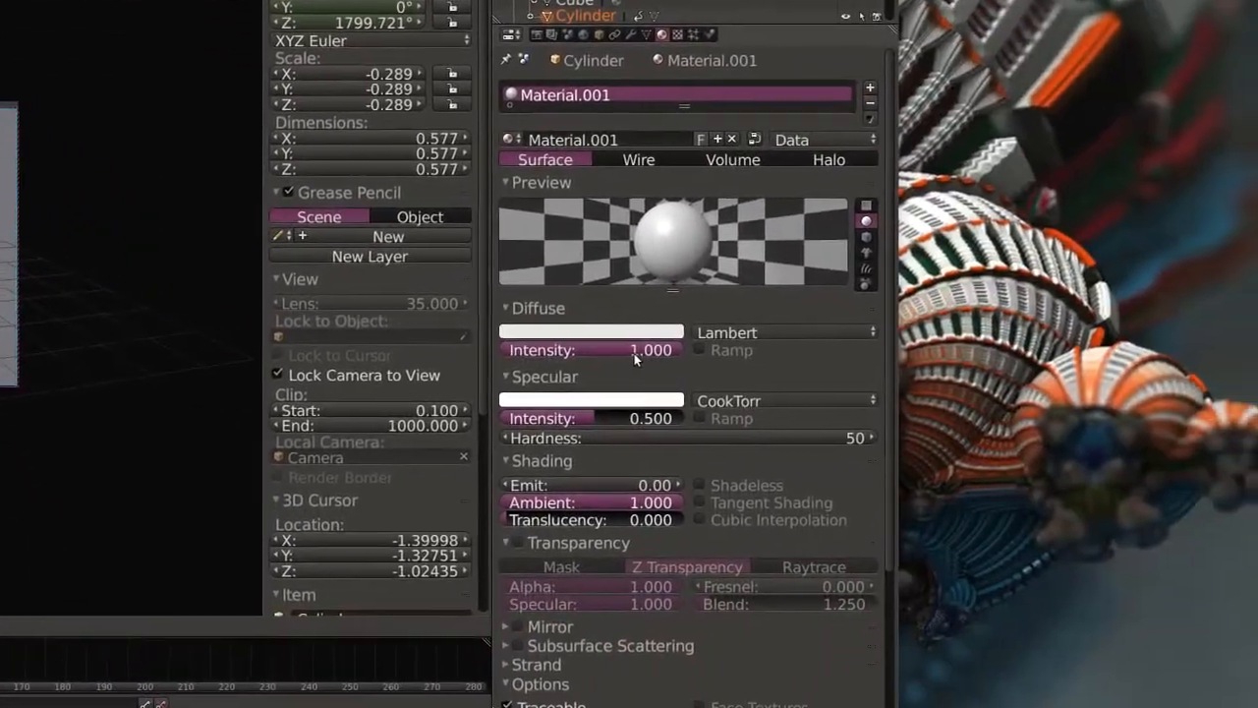
left_click(757, 407)
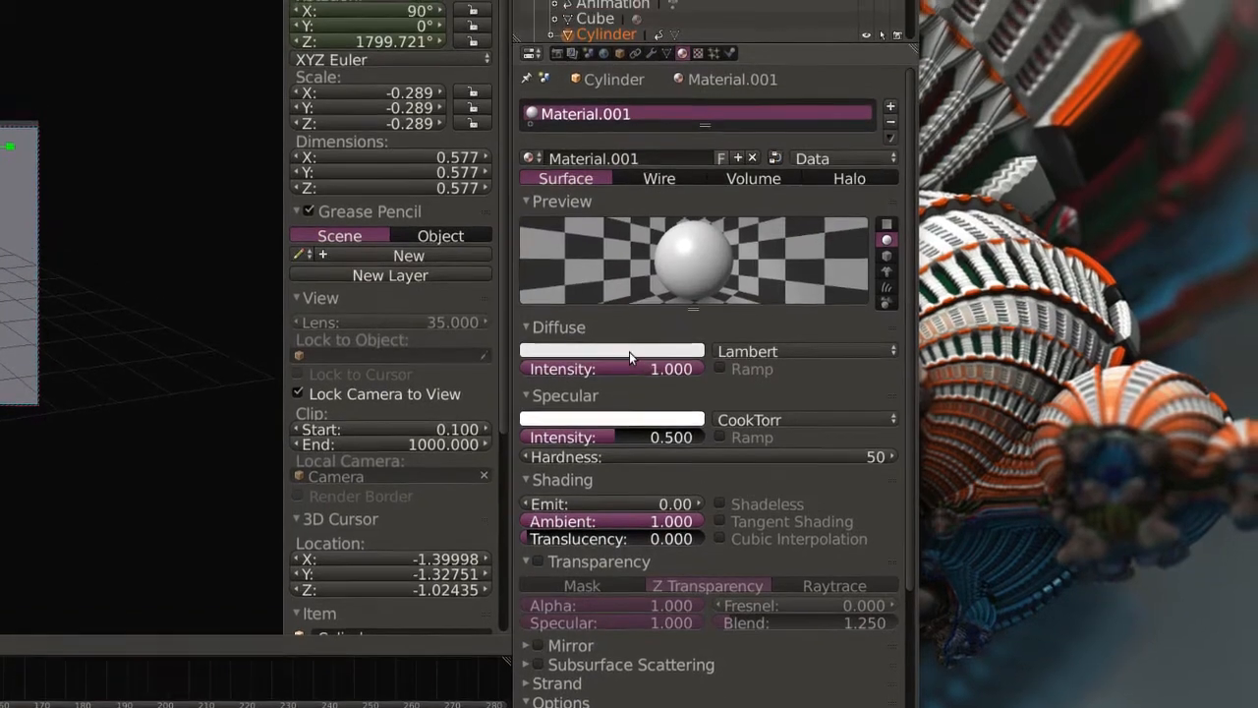
left_click(648, 331)
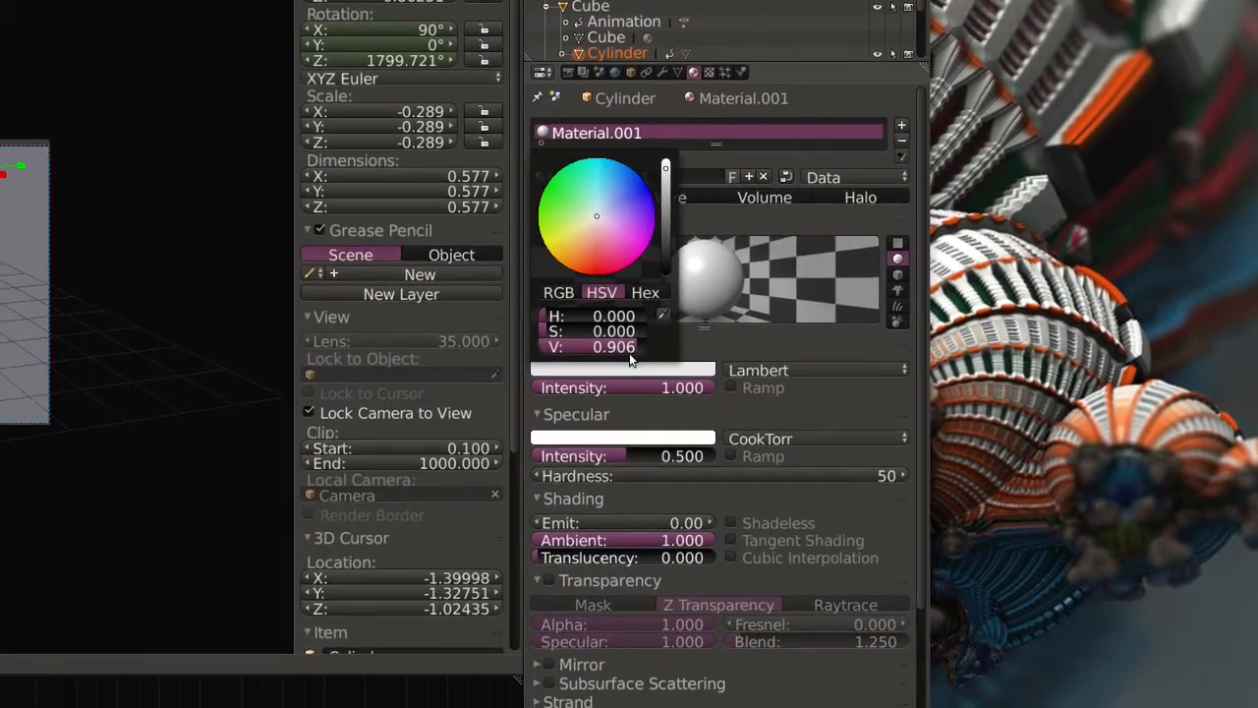
left_click(630, 352)
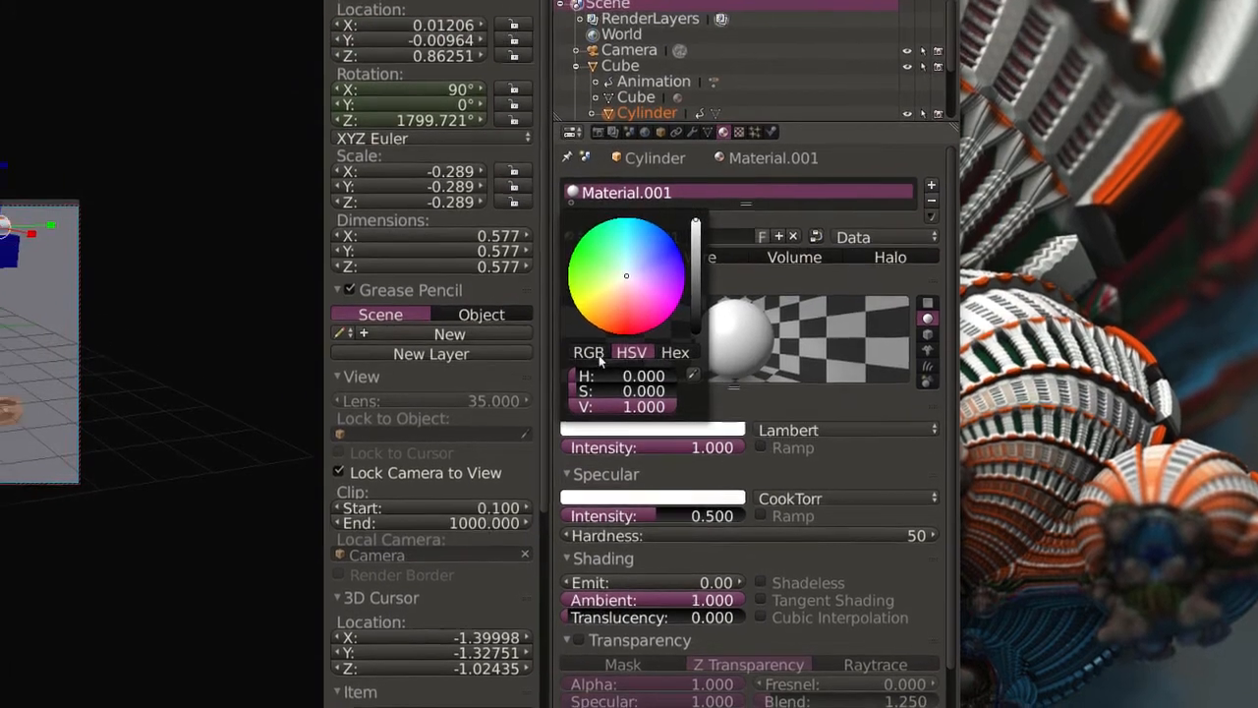
left_click(557, 295)
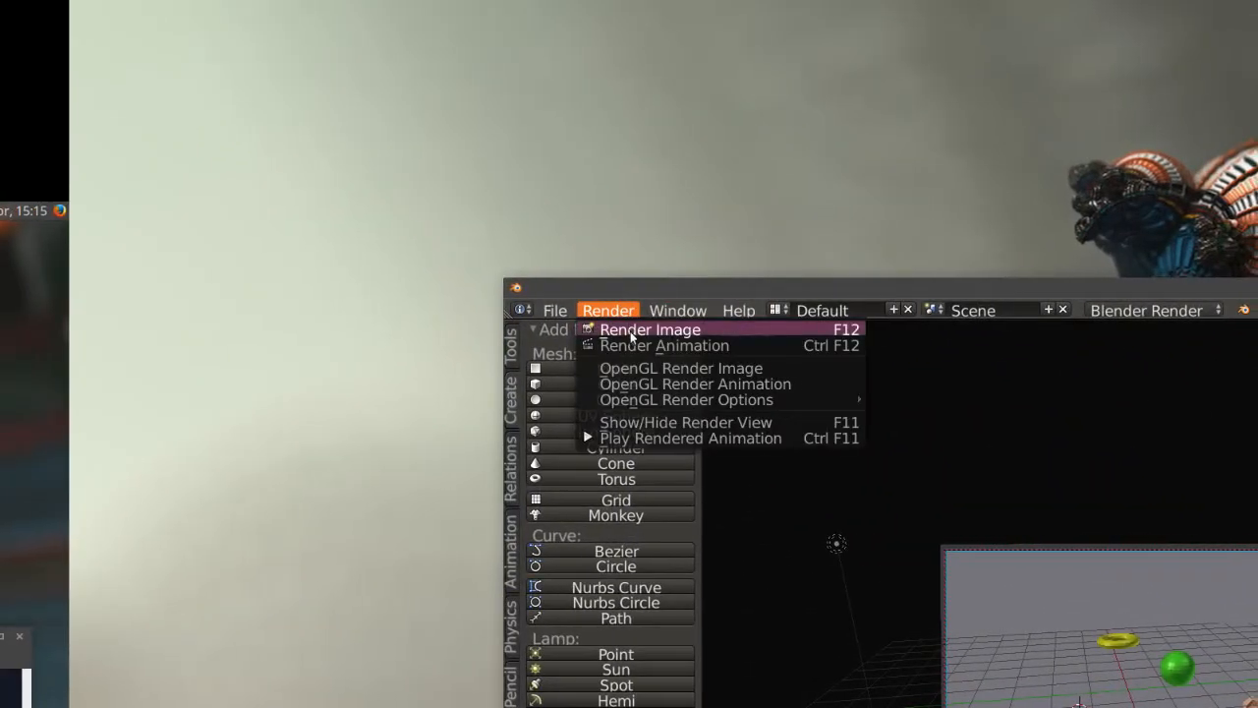
left_click(658, 329)
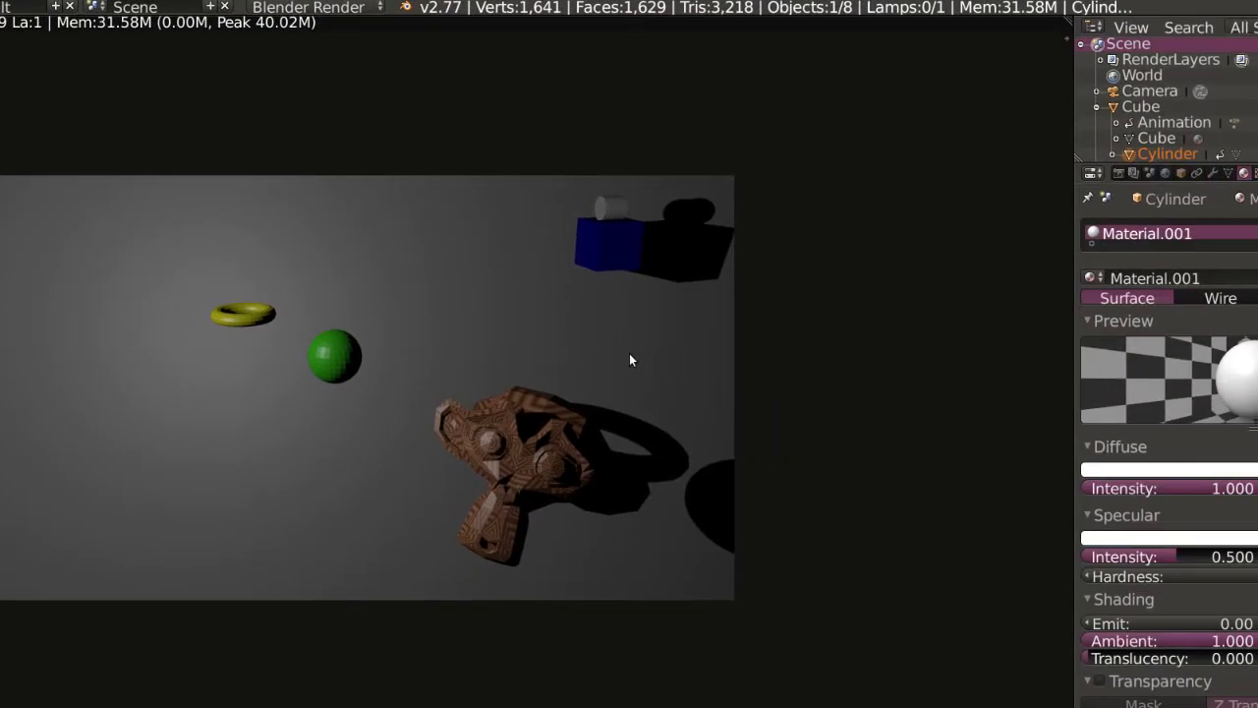
key("Escape")
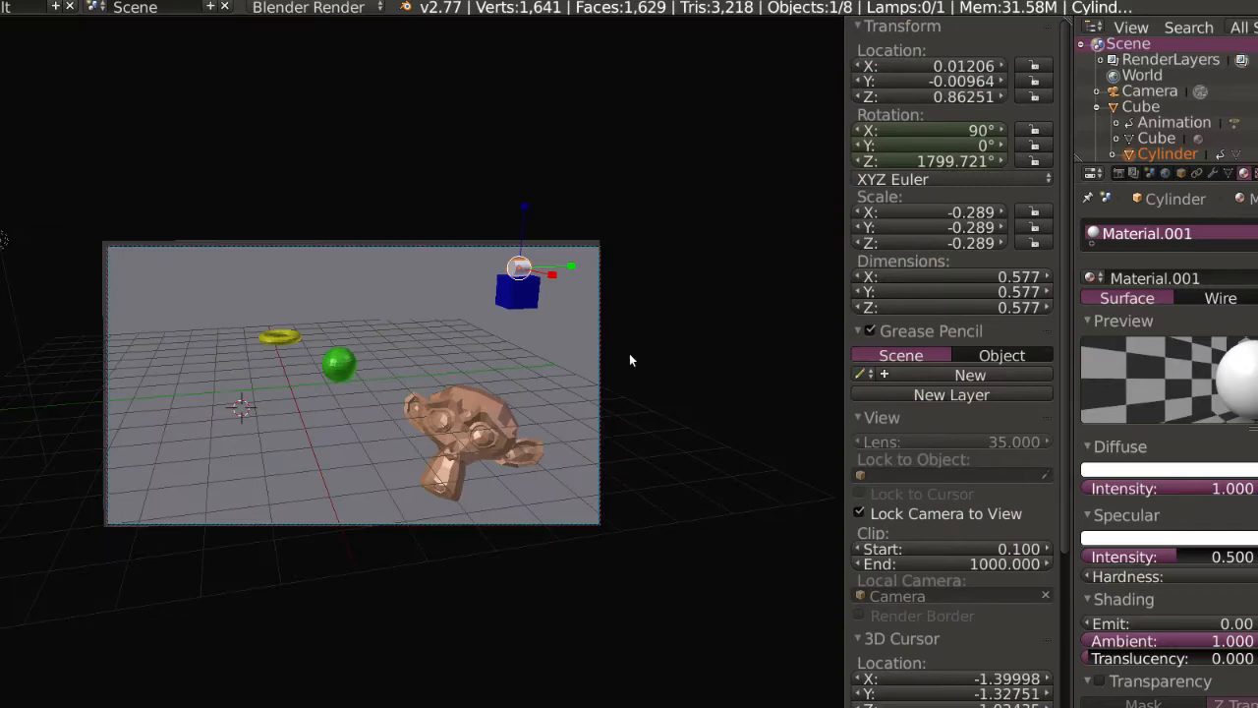
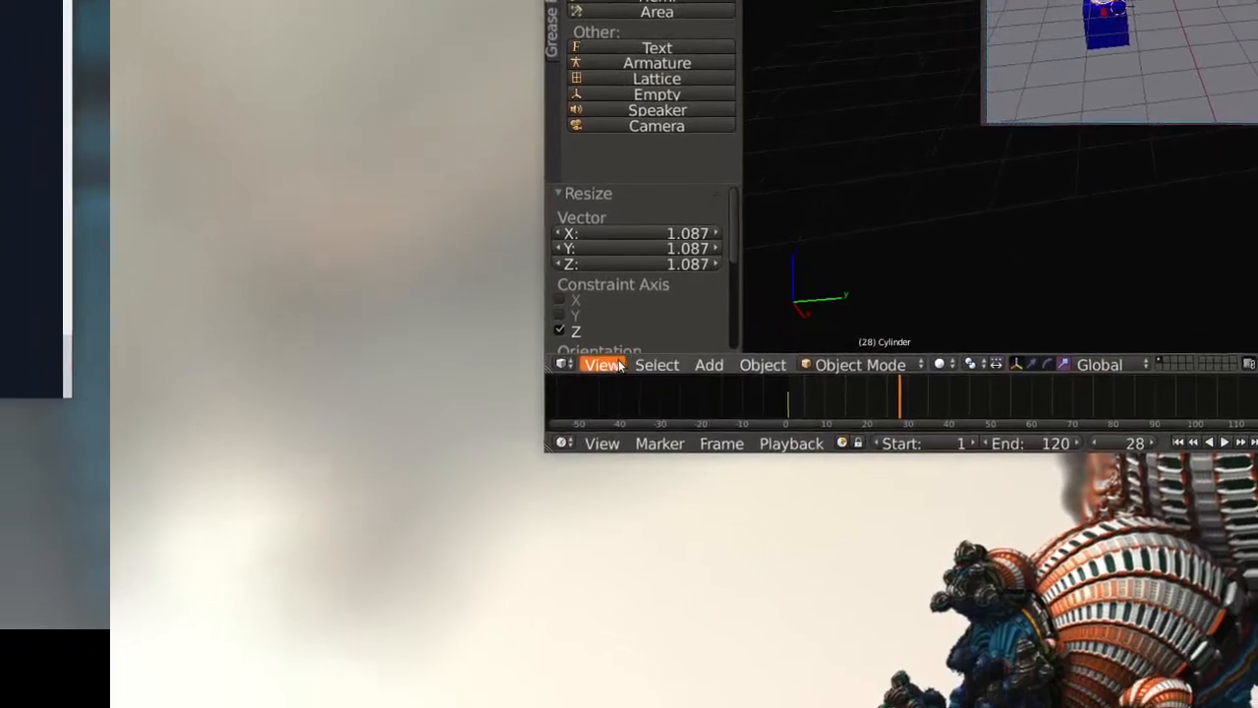
Switch from the camera to an orthographic user view and add a spot lamp beside the white cylinder on the blue cube.
left_click(604, 365)
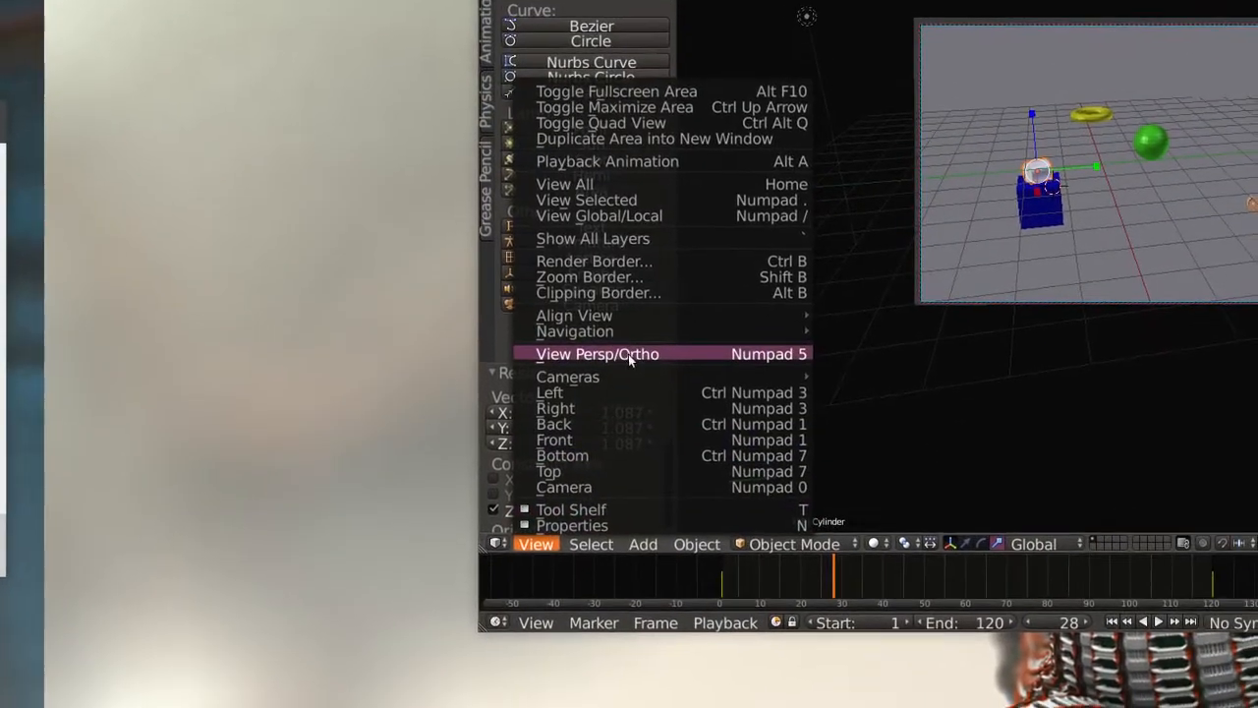
left_click(637, 356)
scroll(631, 361, "up", 6)
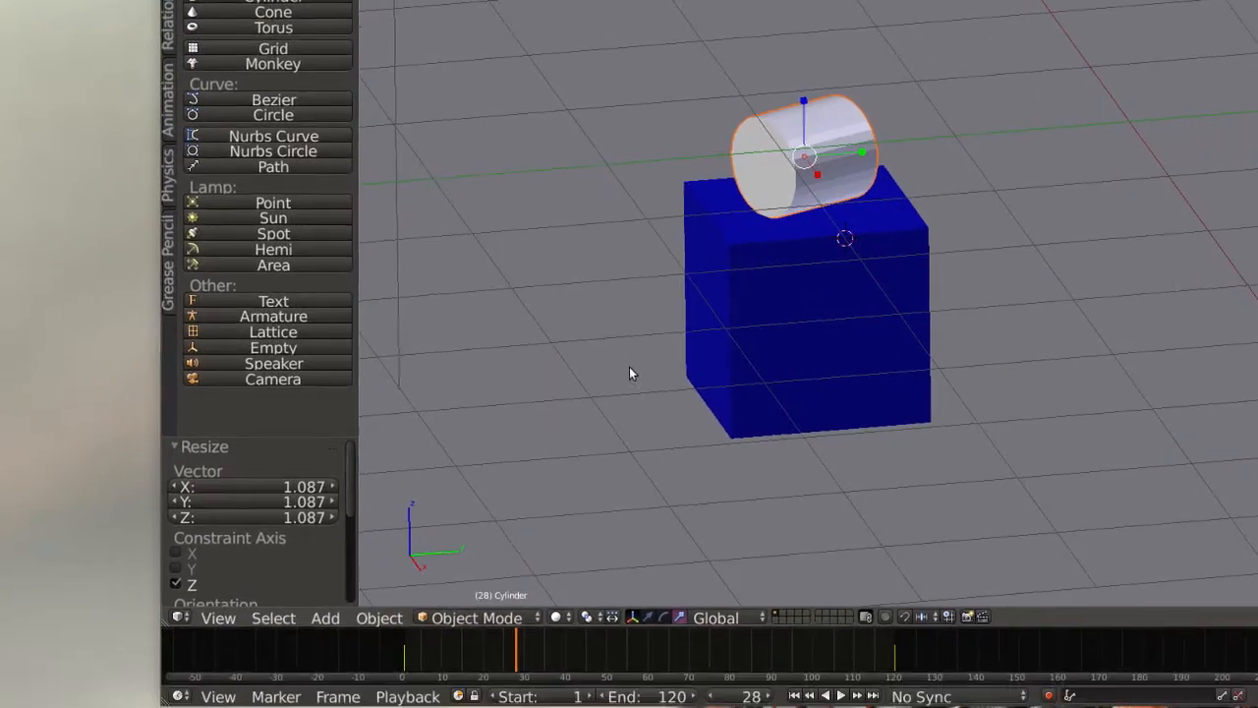
mouse_move(631, 368)
middle_mouse_down()
mouse_move(823, 361)
mouse_move(679, 364)
mouse_move(654, 352)
mouse_move(618, 387)
middle_mouse_up()
scroll(737, 372, "up", 1)
scroll(630, 361, "up", 2)
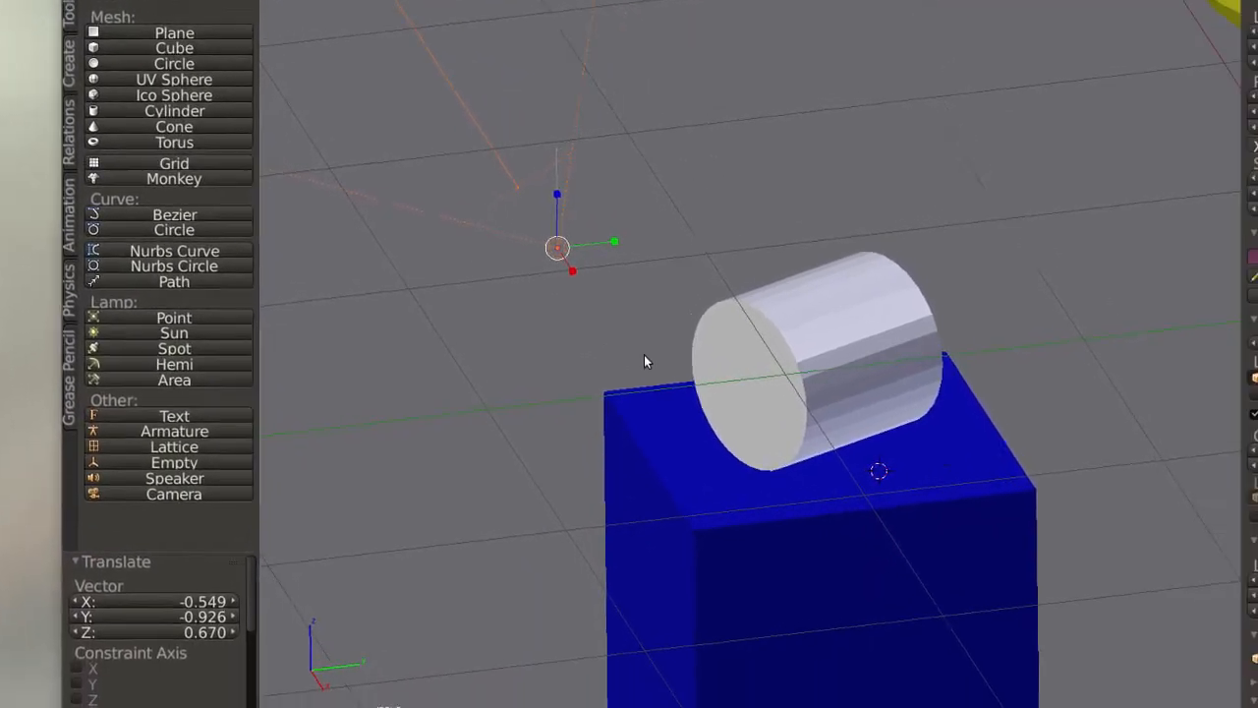
Move the spot lamp closer to the cylinder's flat face, to about X -1.62, Y -1.62, Z -0.27.
scroll(761, 417, "down", 3)
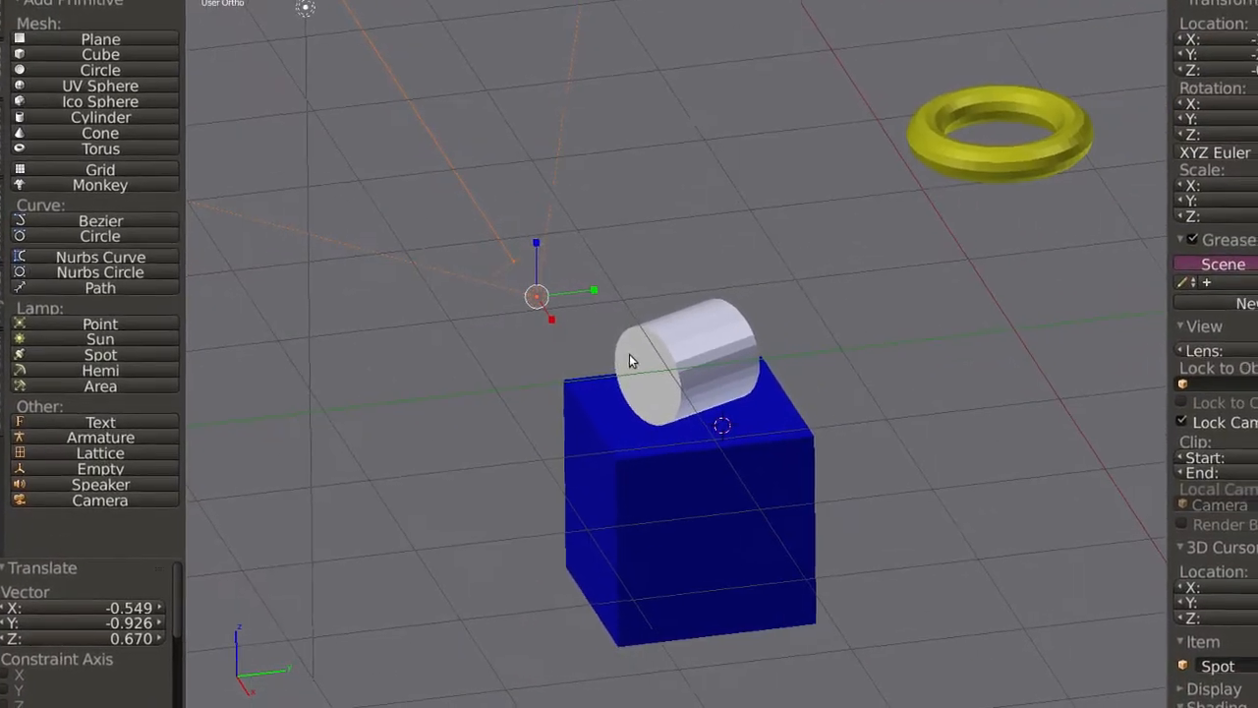
mouse_move(630, 355)
middle_mouse_down("shift")
mouse_move(641, 217)
mouse_move(651, 252)
mouse_move(632, 360)
middle_mouse_up("shift")
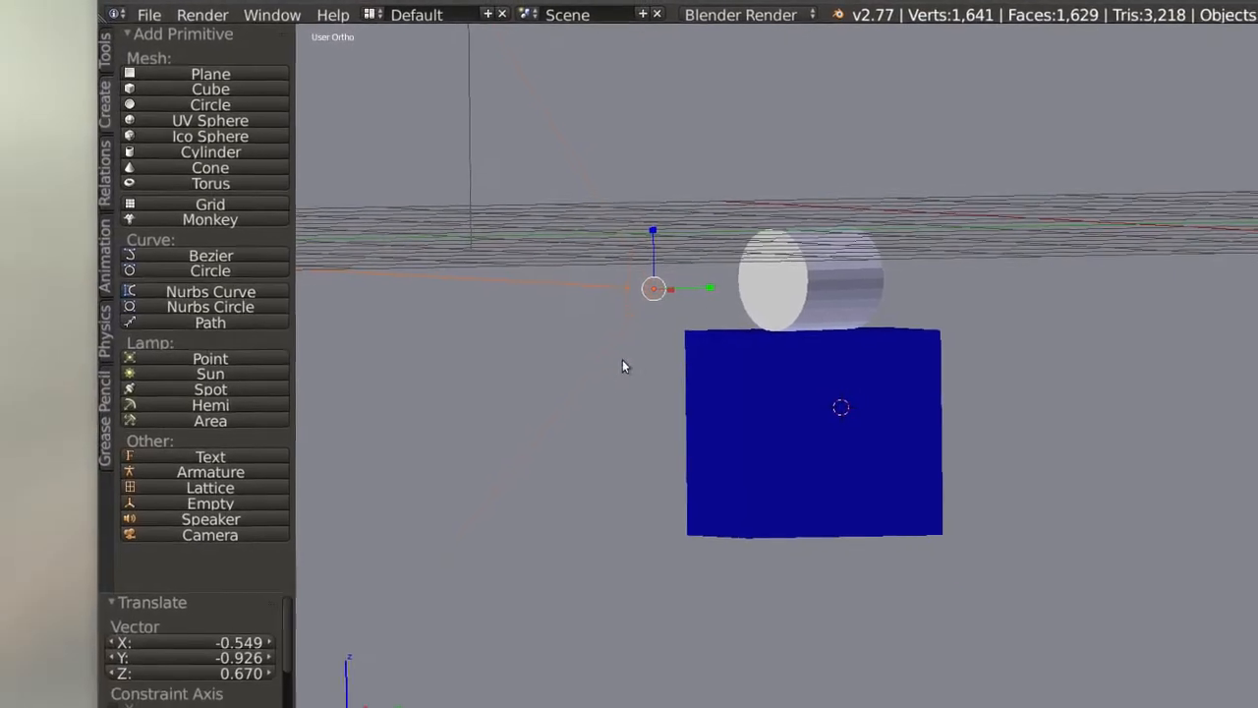
middle_click_drag(464, 503, 478, 492)
middle_click_drag(632, 360, 630, 362)
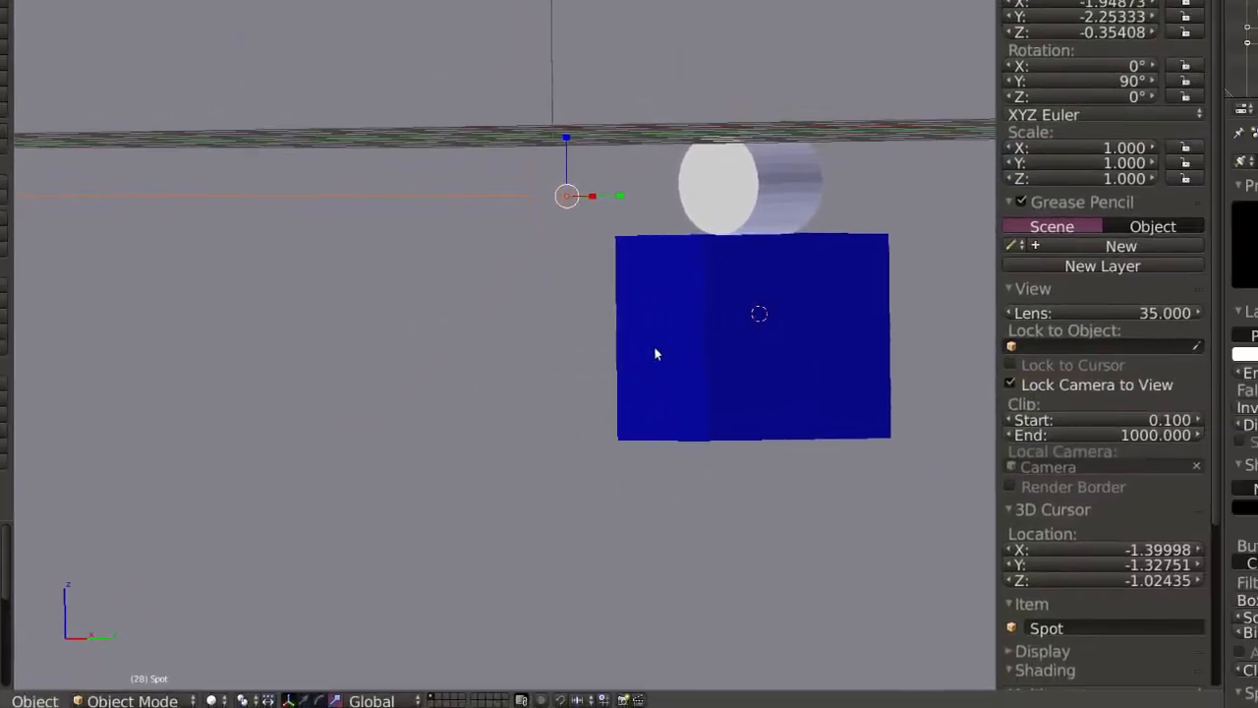
middle_click_drag(630, 360, 565, 379)
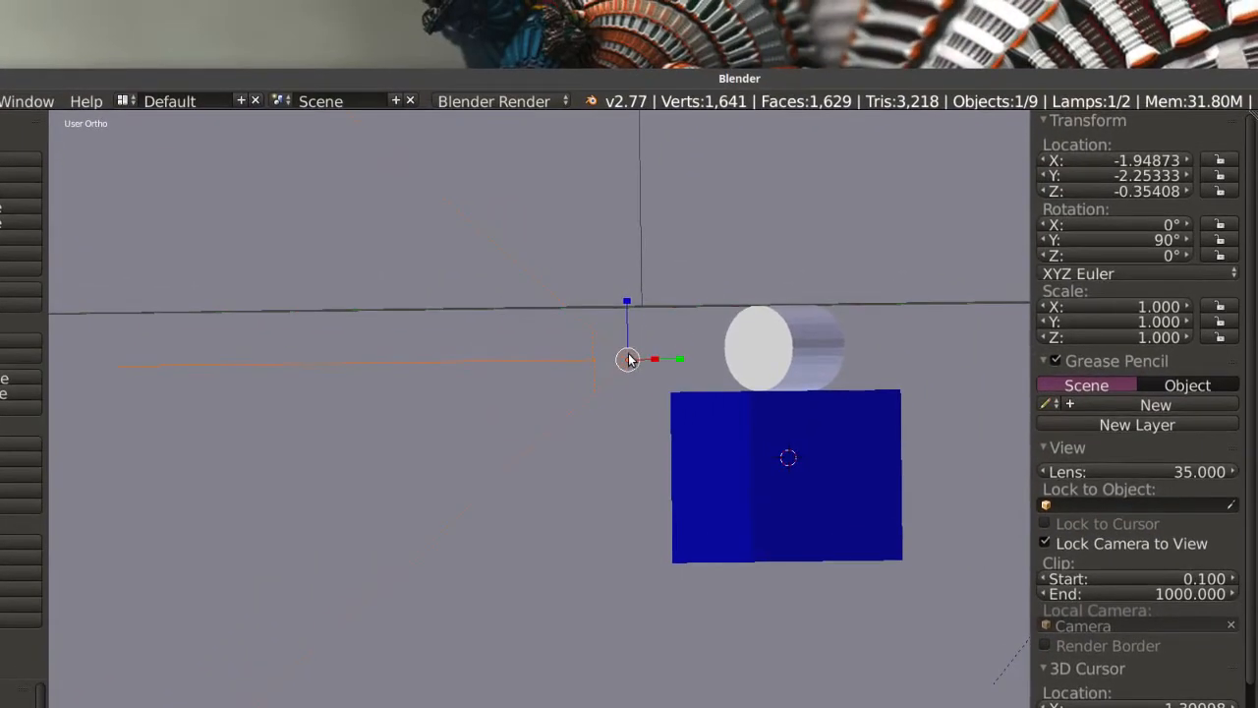
left_click_drag(630, 360, 728, 349)
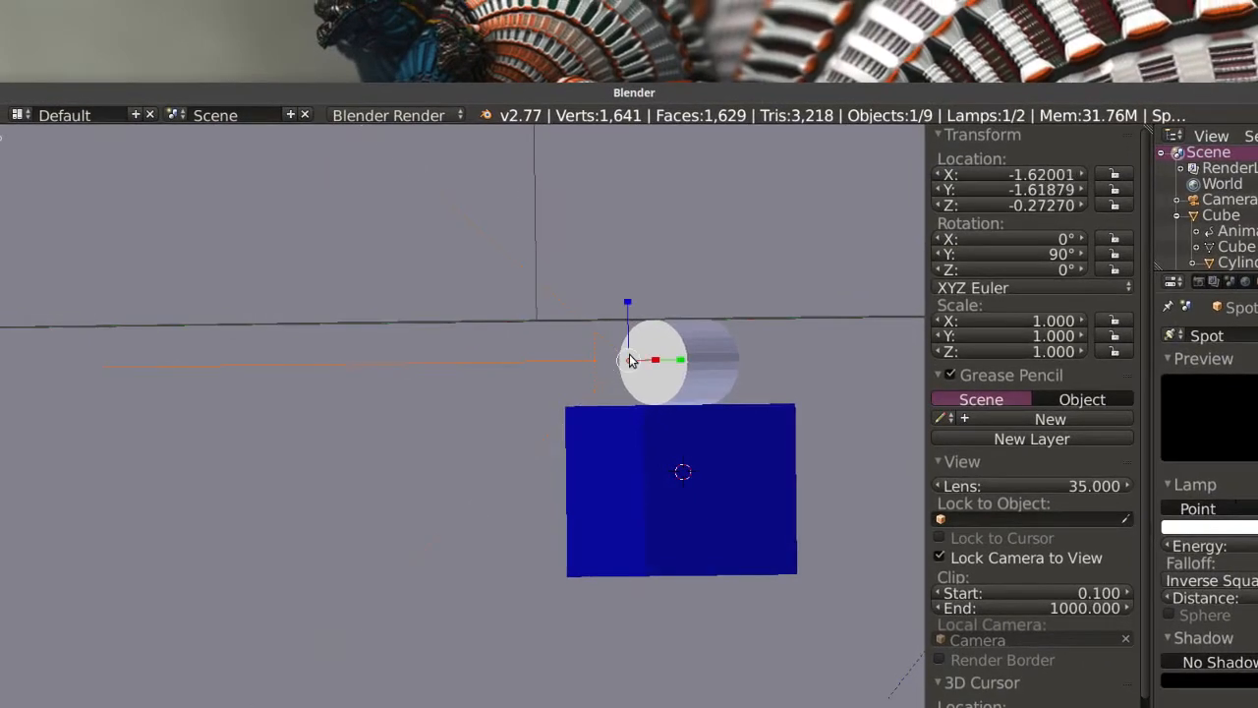
Grab the spot lamp in the view from above and move it by about X 1.000, Y -0.484, Z -0.369.
left_click_drag(630, 360, 630, 360)
middle_click_drag(630, 363, 588, 500)
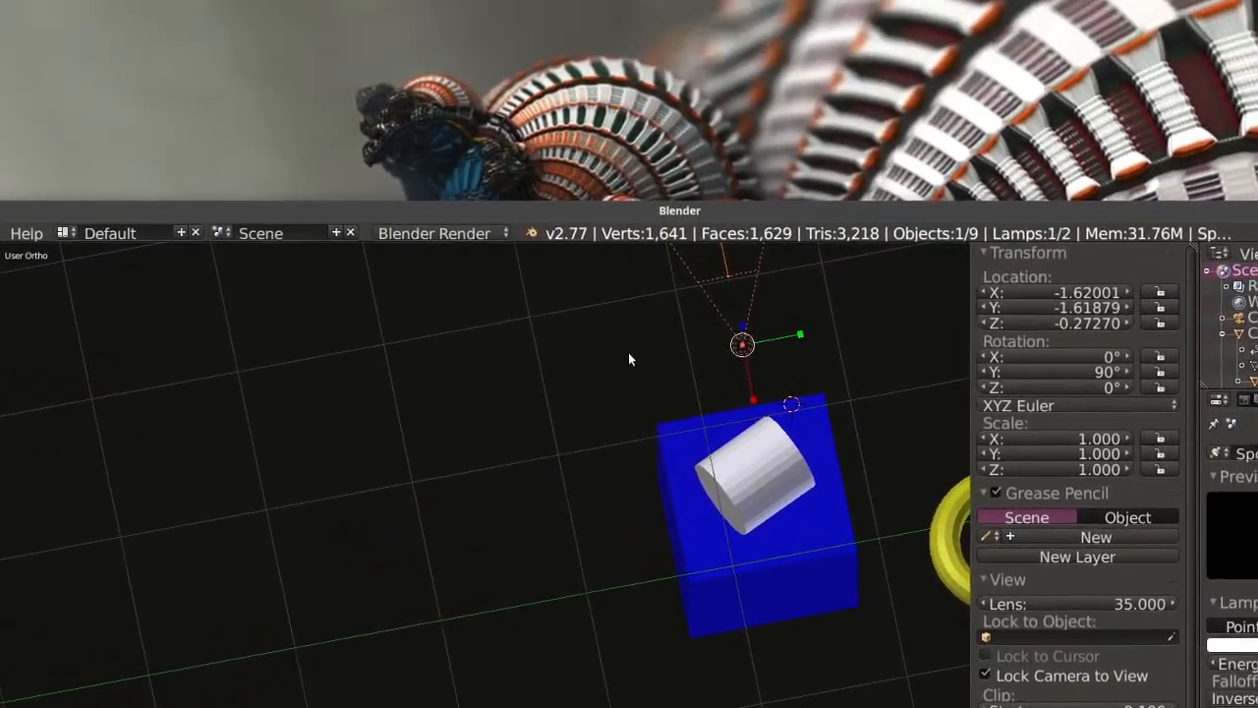
key("g")
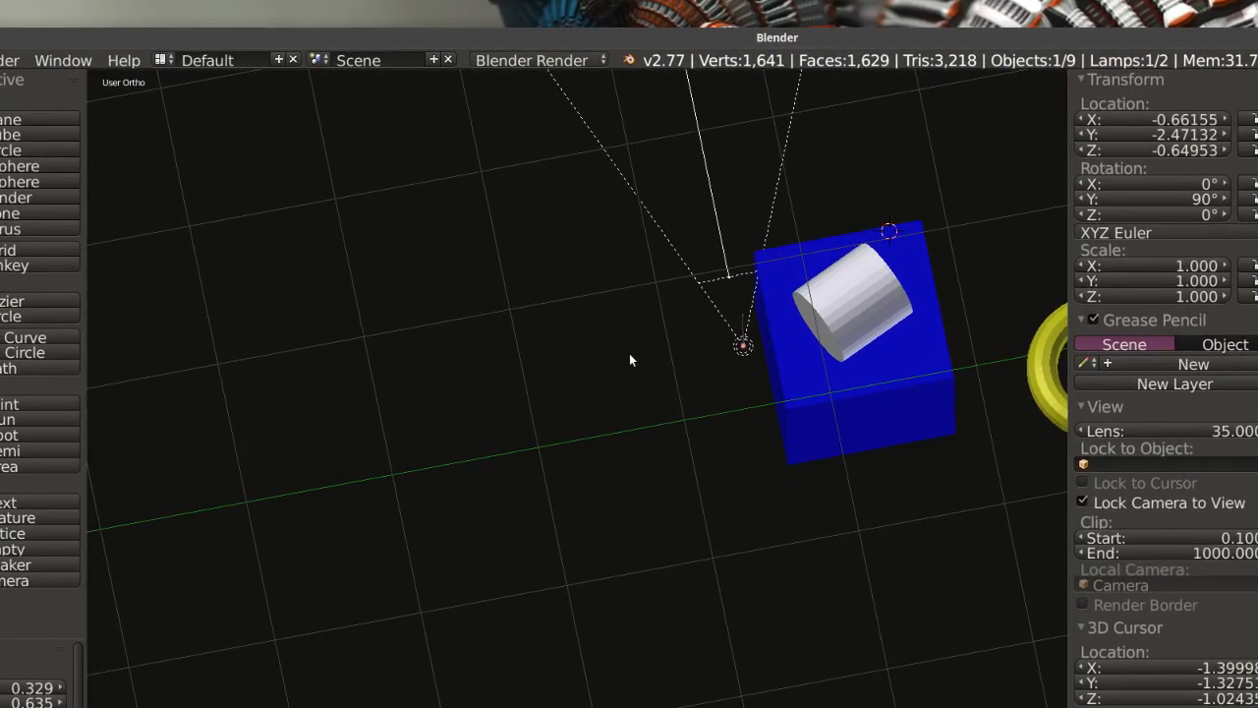
left_click(631, 360)
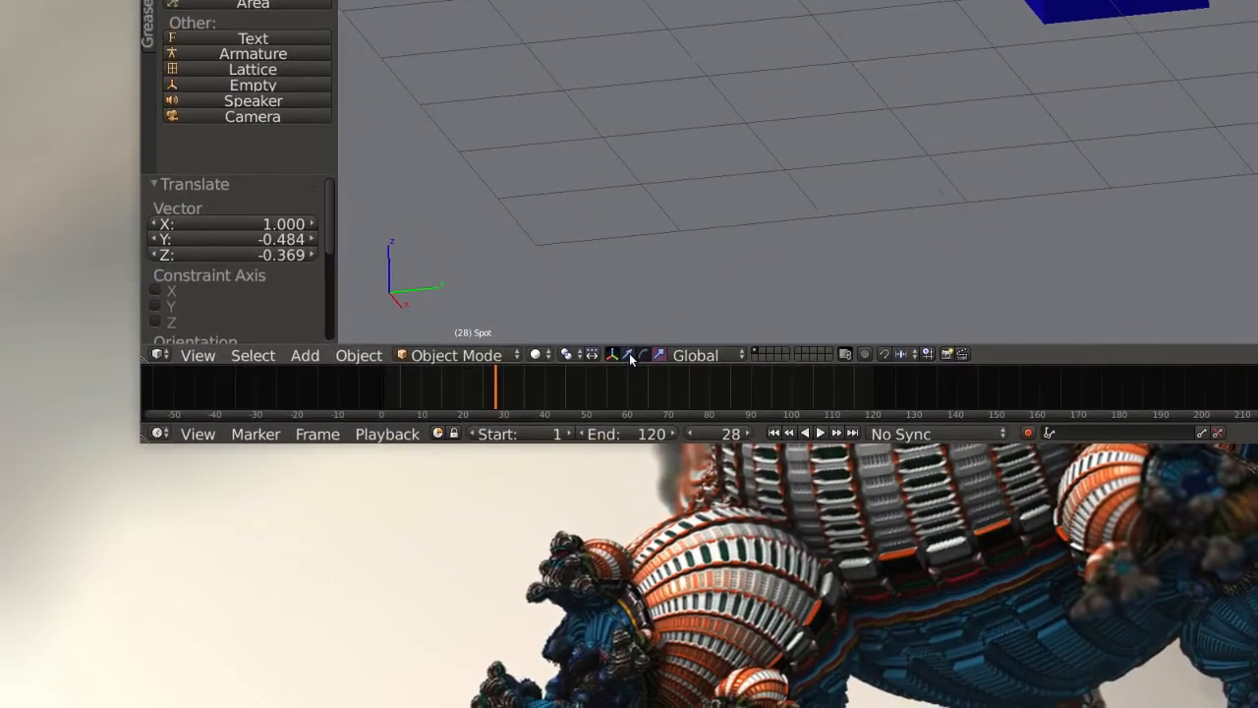
Use the translate manipulator to align the spot lamp with the cylinder's face, at about X -0.503 and Z -0.274.
left_click(672, 461)
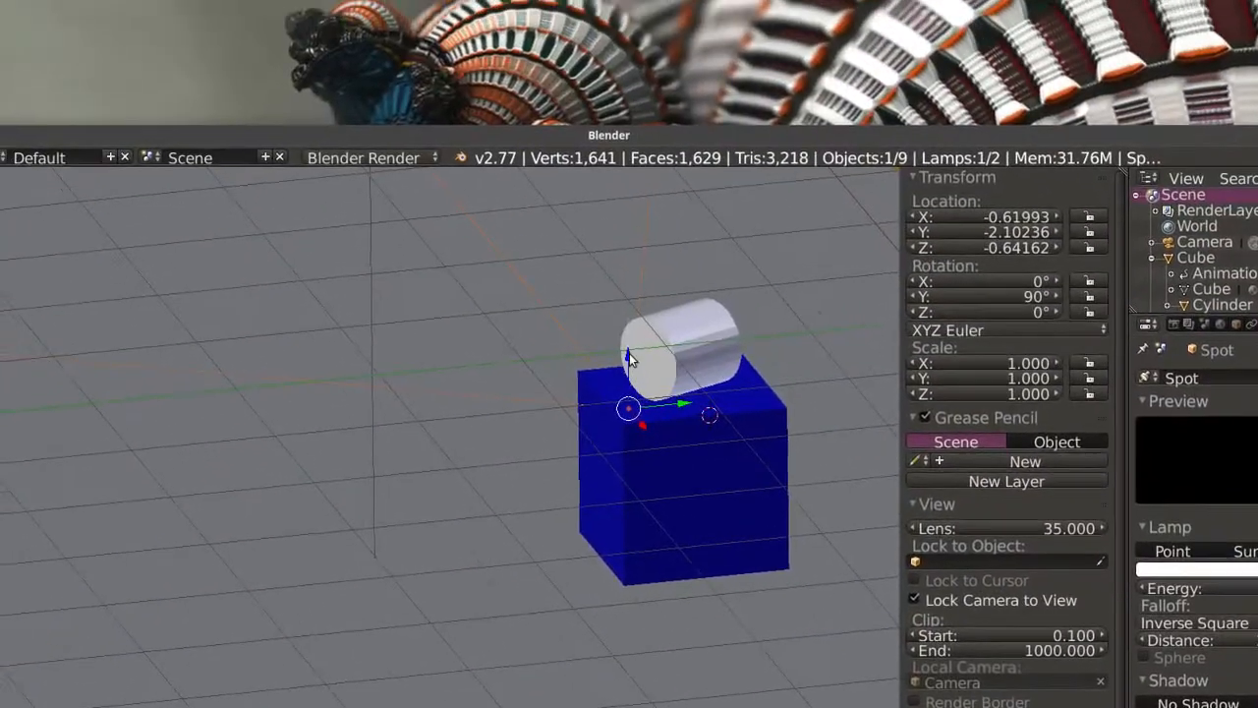
left_click_drag(629, 359, 629, 310)
middle_click_drag(630, 362, 687, 367)
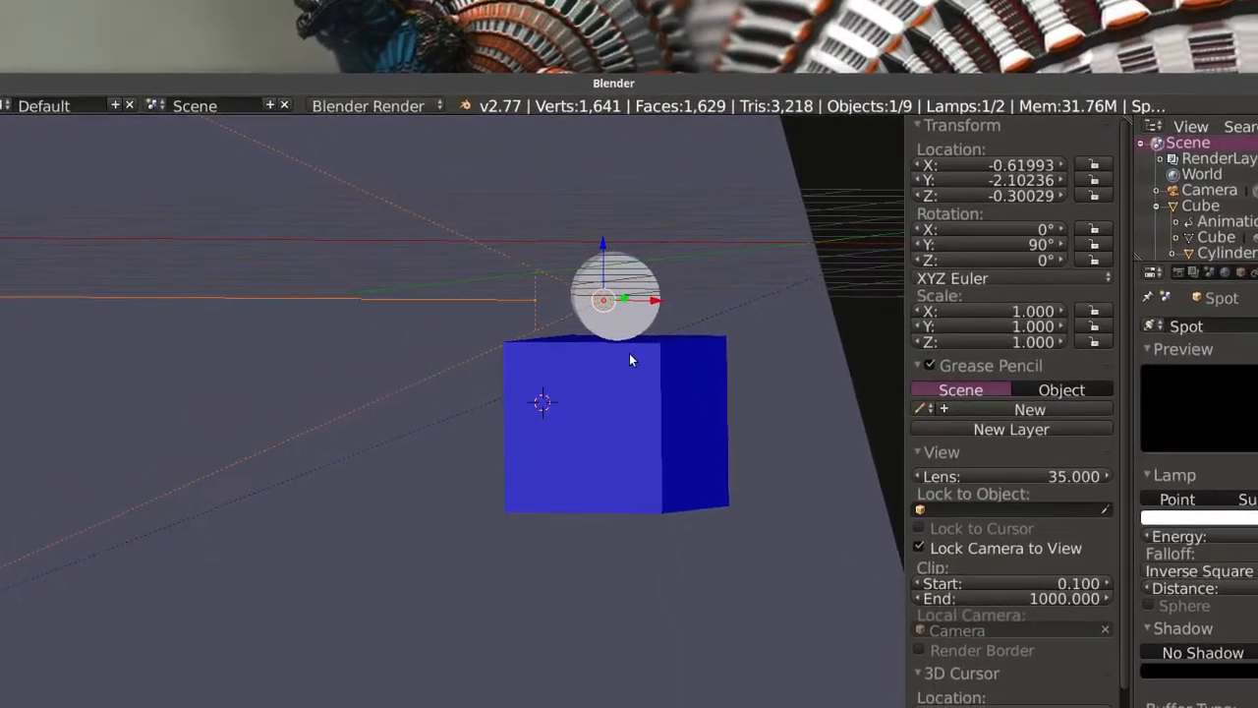
middle_click_drag(554, 321, 549, 328)
middle_click_drag(631, 361, 630, 356)
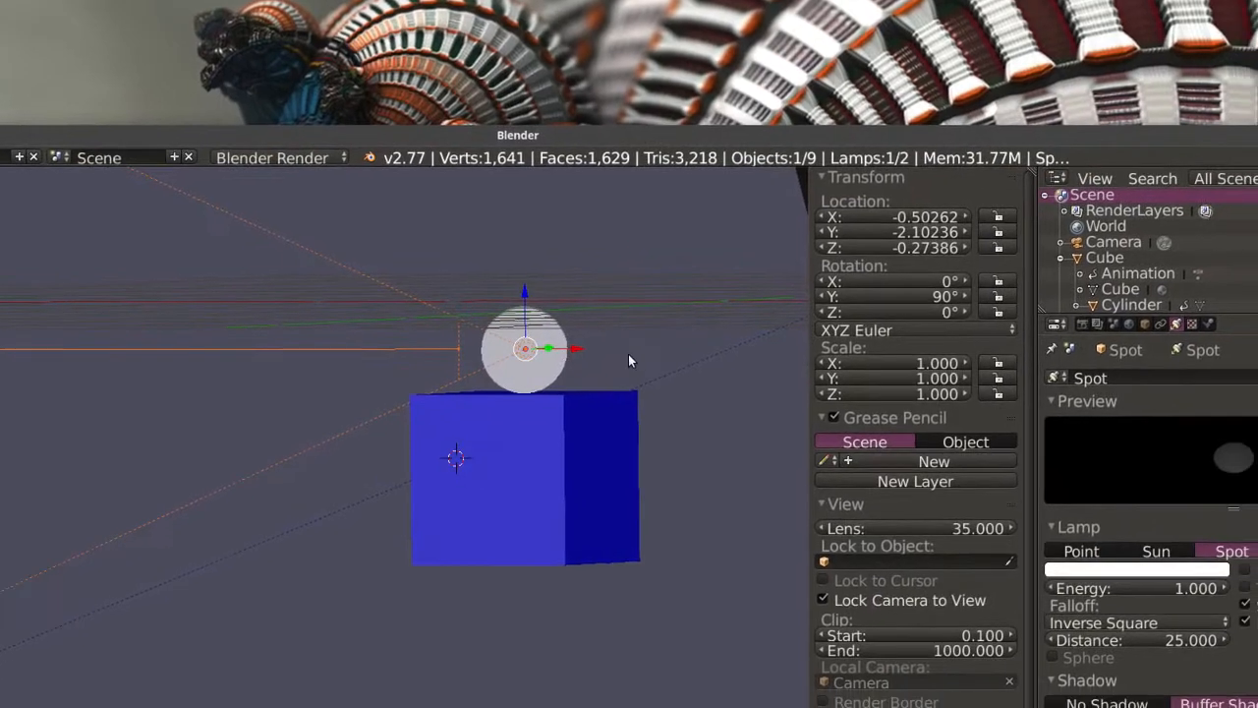
Examine the spot lamp's placement relative to the cylinder and cube from several angles, including from above.
middle_click_drag(629, 355, 668, 355)
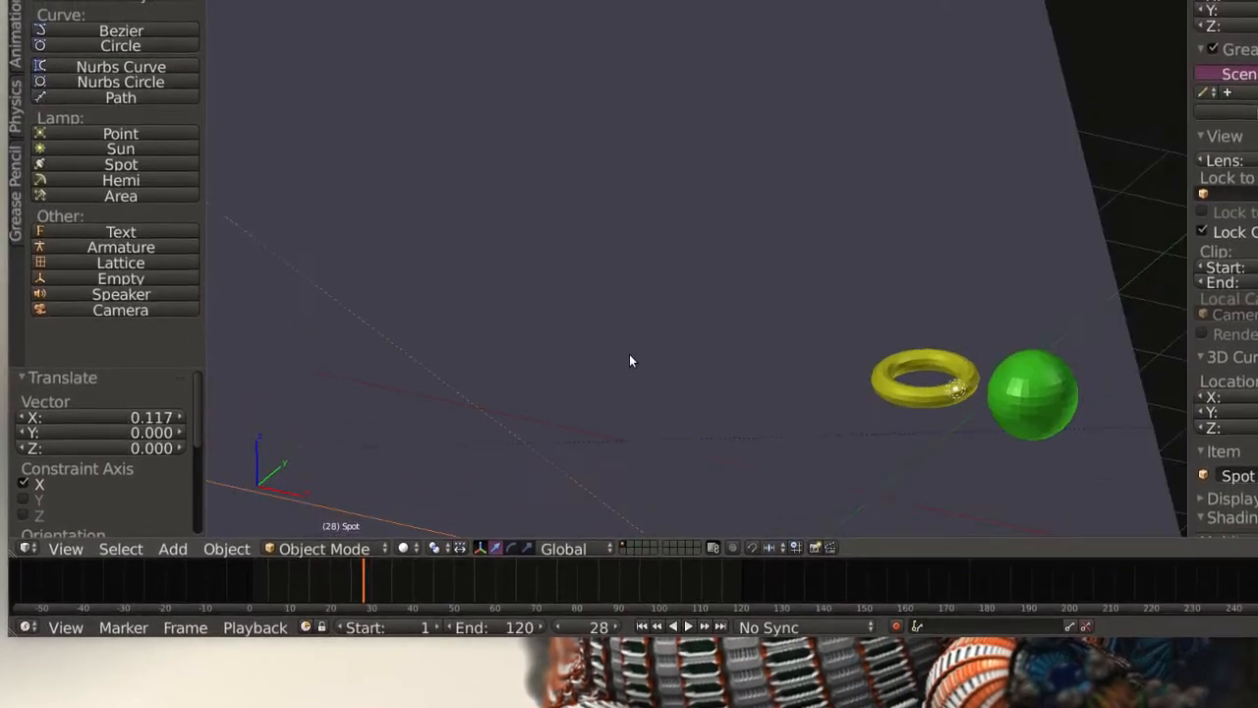
scroll(630, 361, "down", 4)
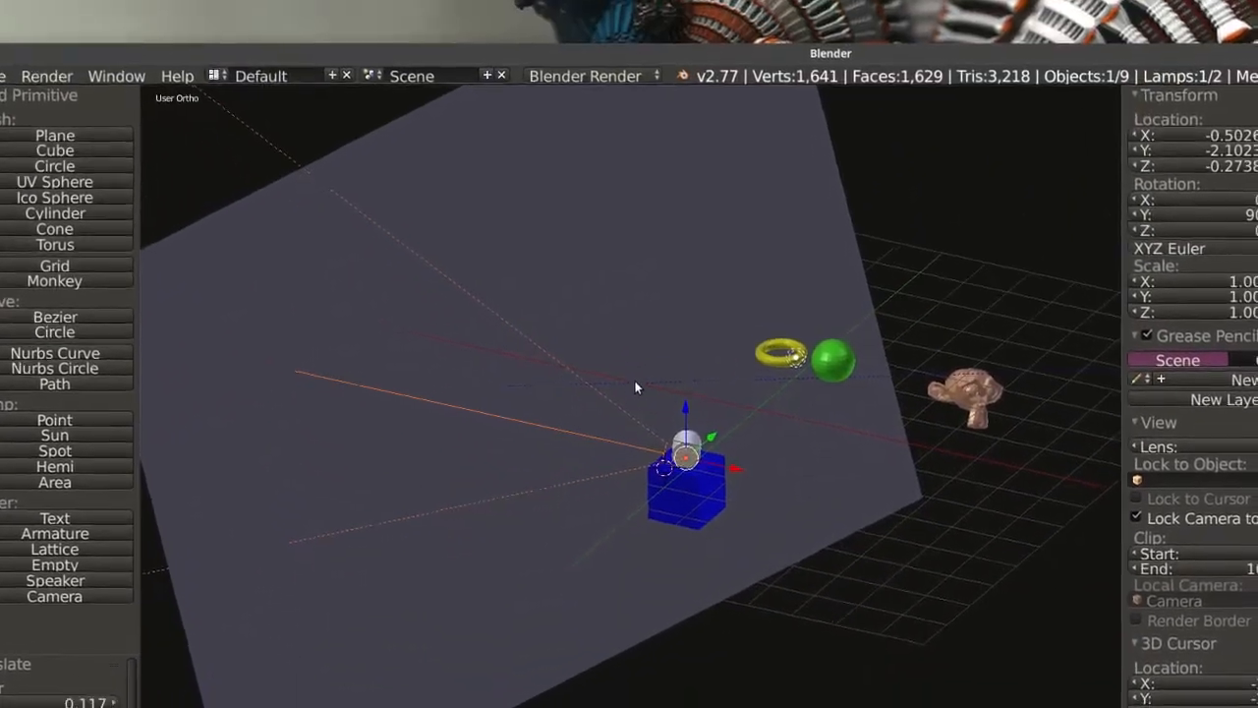
scroll(637, 384, "up", 3)
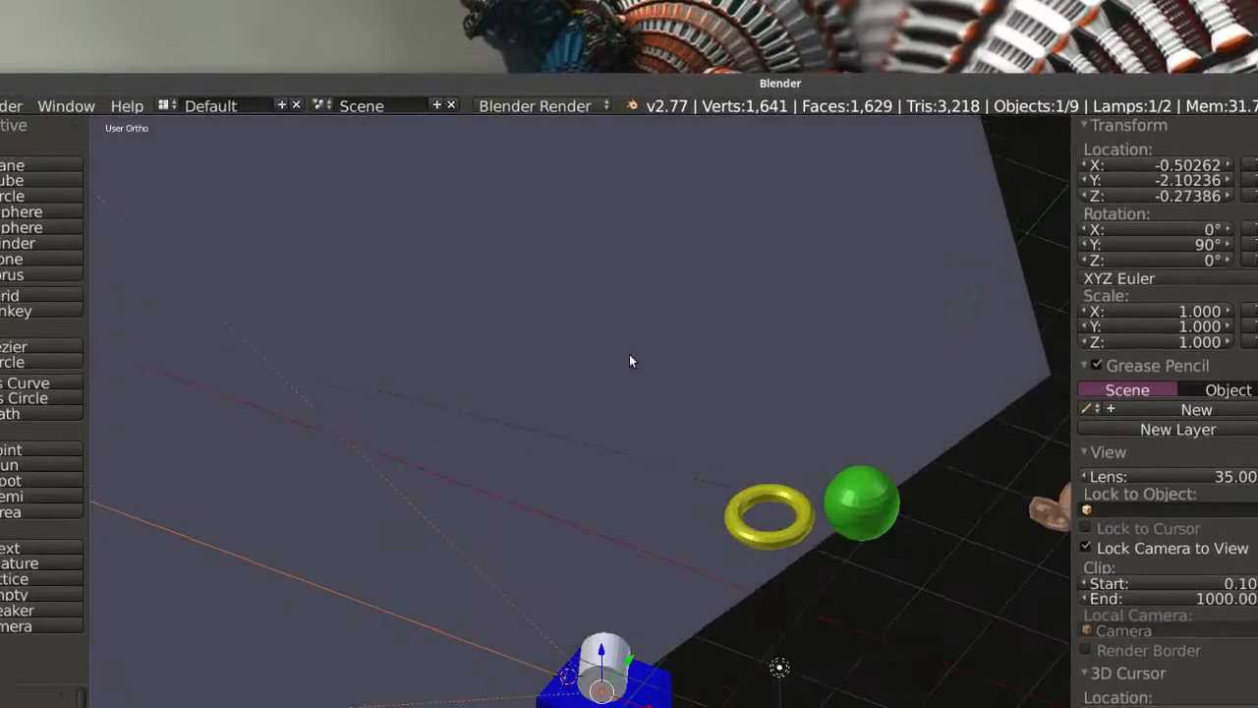
middle_click_drag(632, 361, 591, 492)
middle_click_drag(668, 346, 622, 448)
middle_click_drag(630, 361, 690, 342)
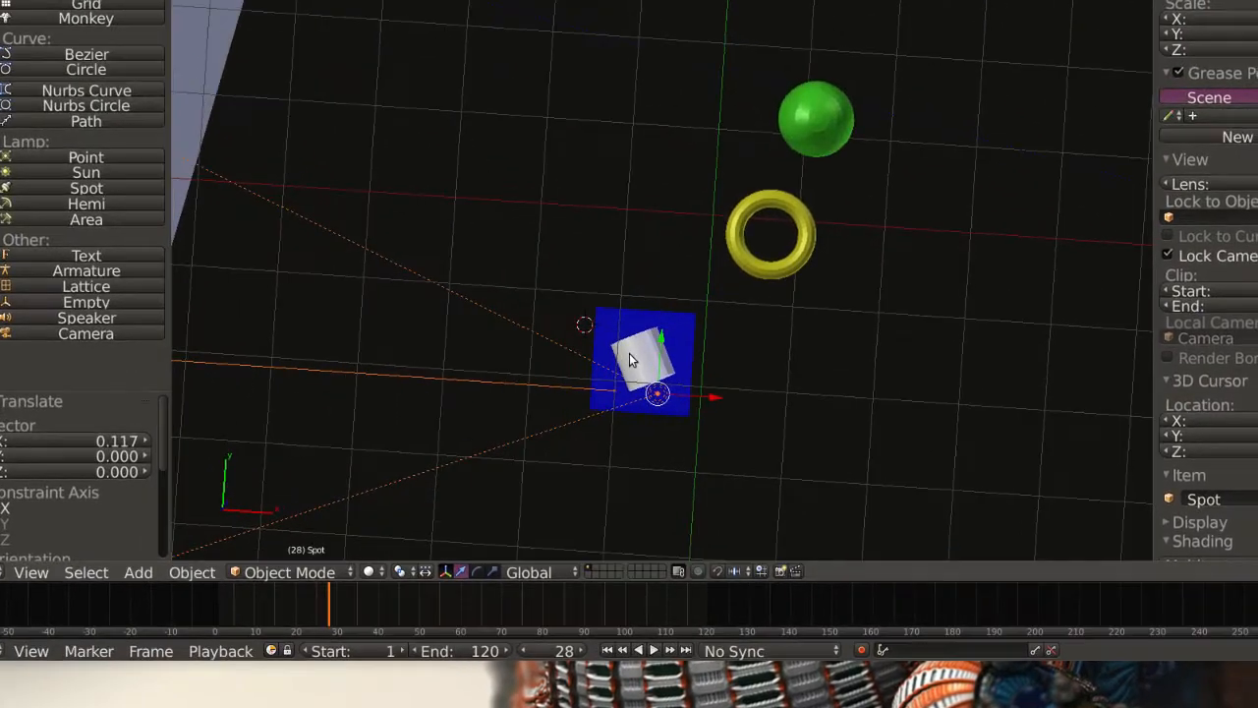
right_click(525, 197)
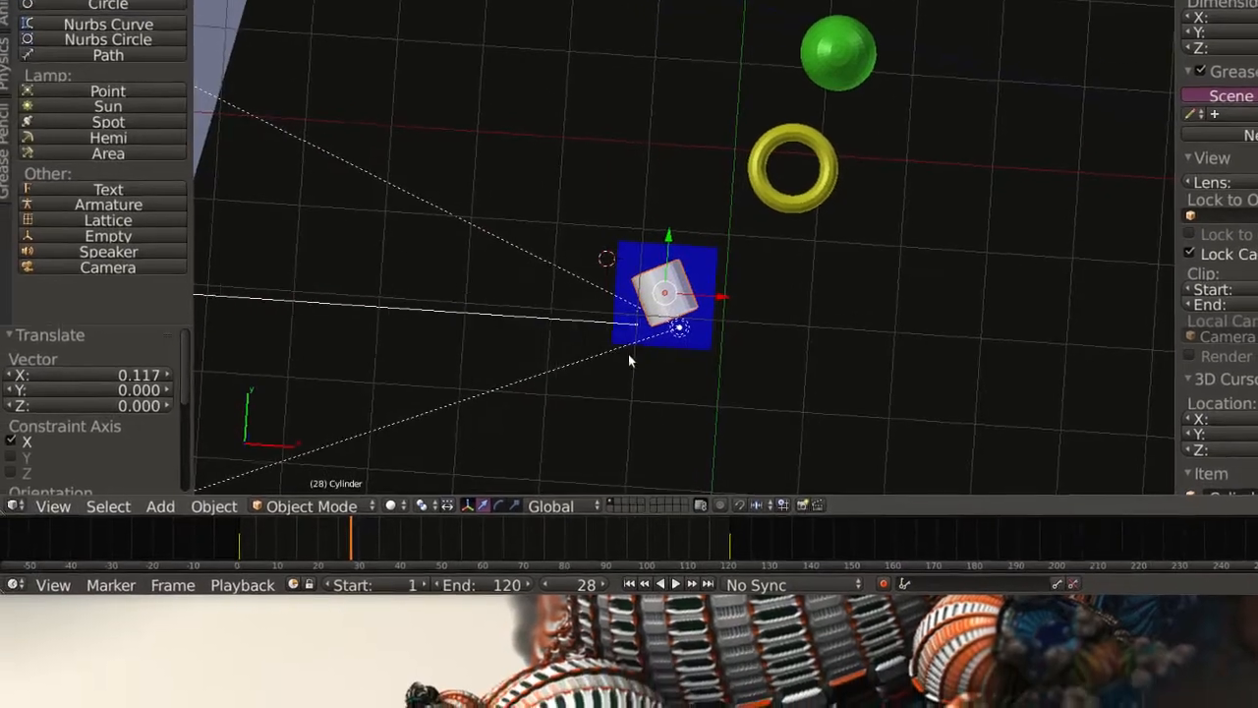
right_click(657, 396)
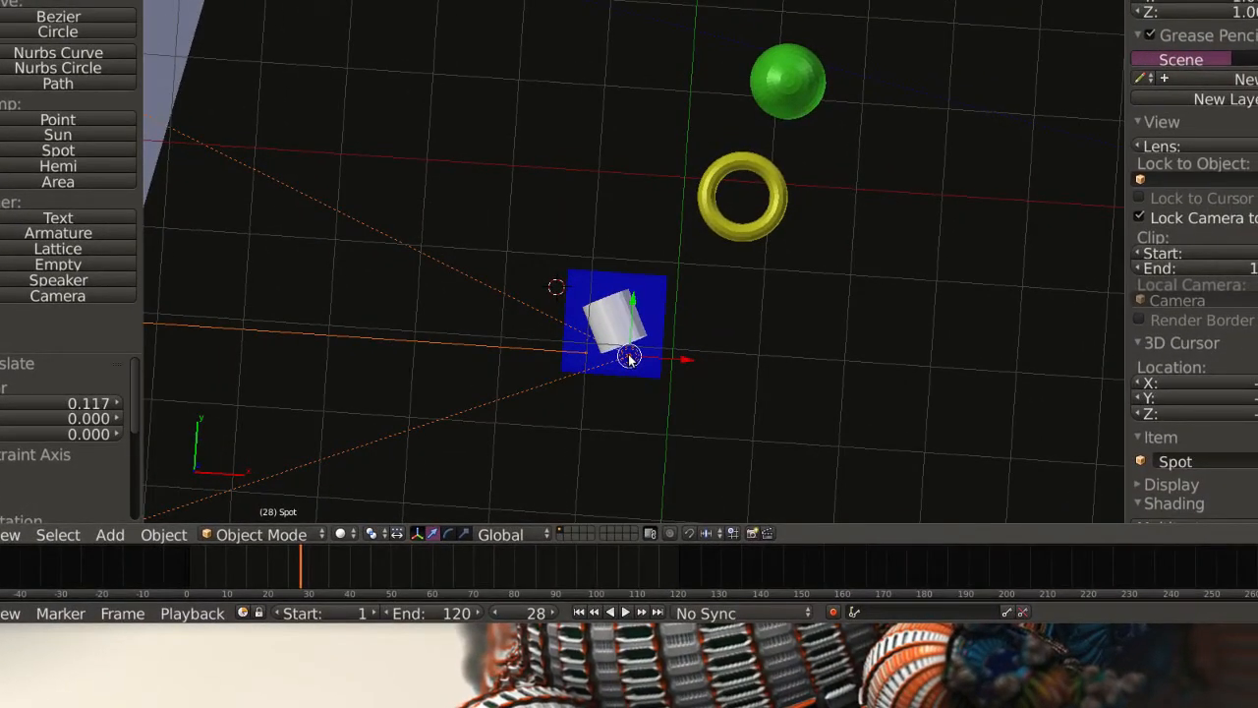
right_click(629, 357)
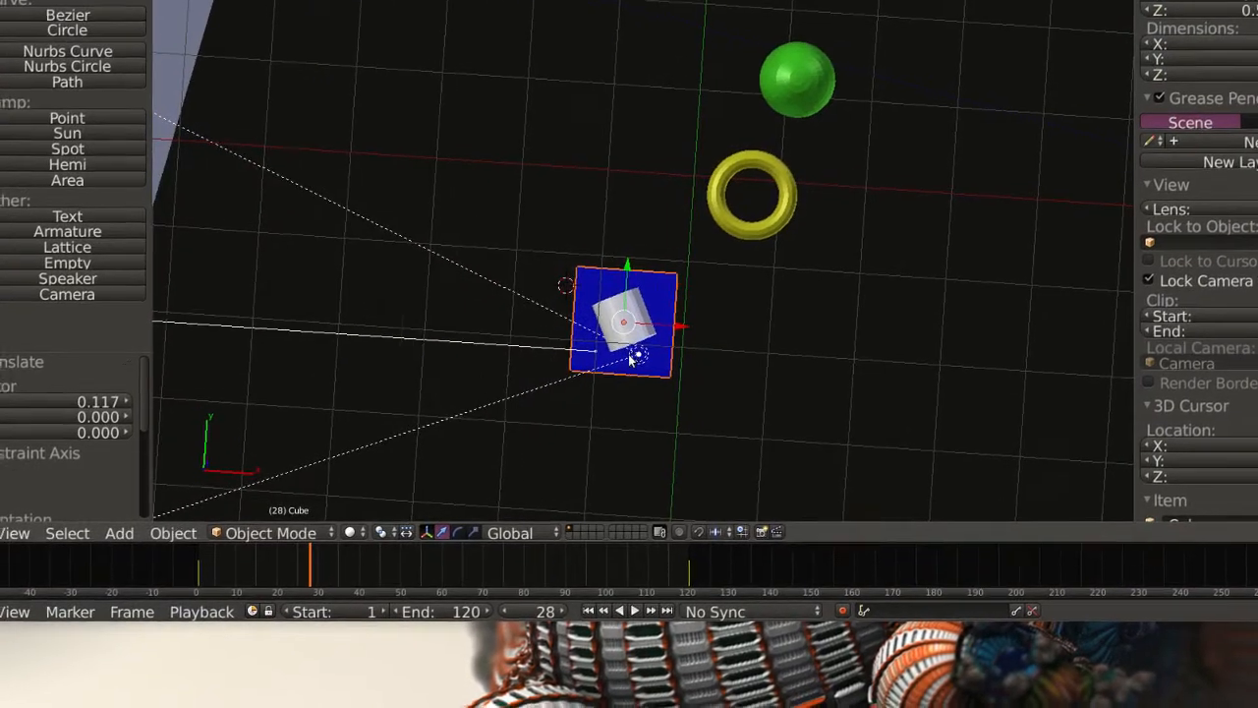
Select the spot lamp and rotate it about -112.9° in the view from above so its beam points away from the cylinder.
right_click(636, 353)
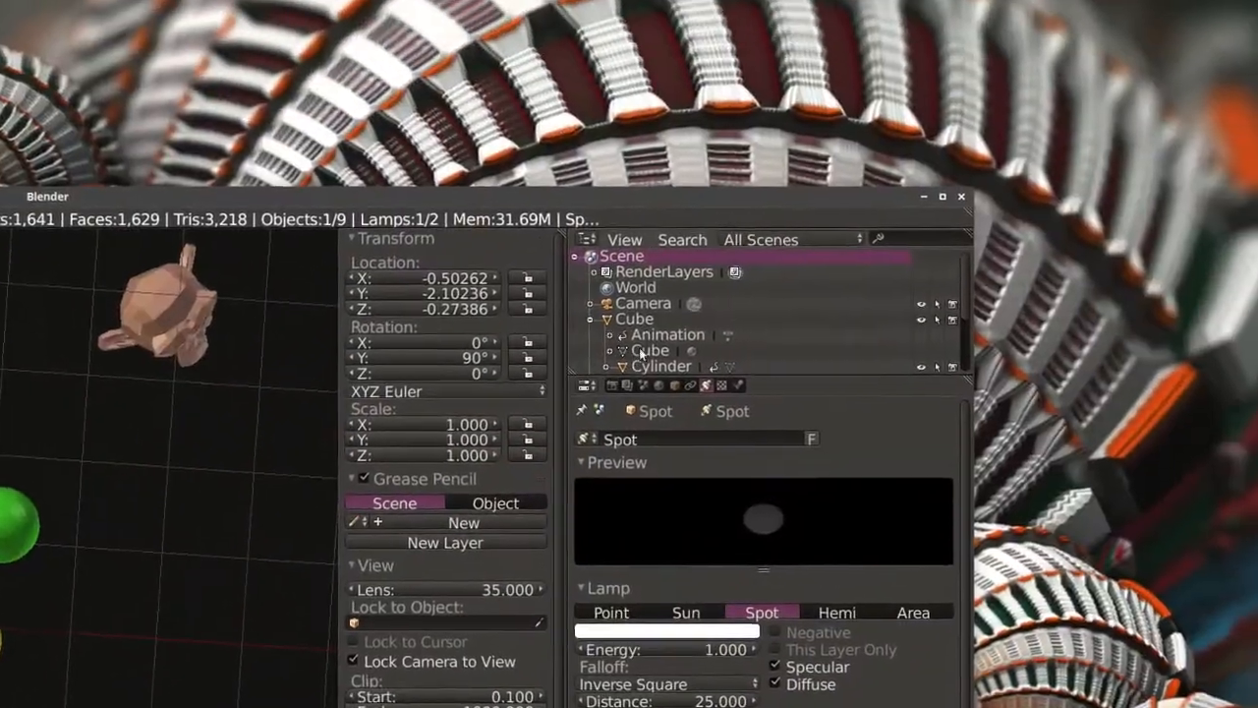
scroll(640, 354, "down", 4)
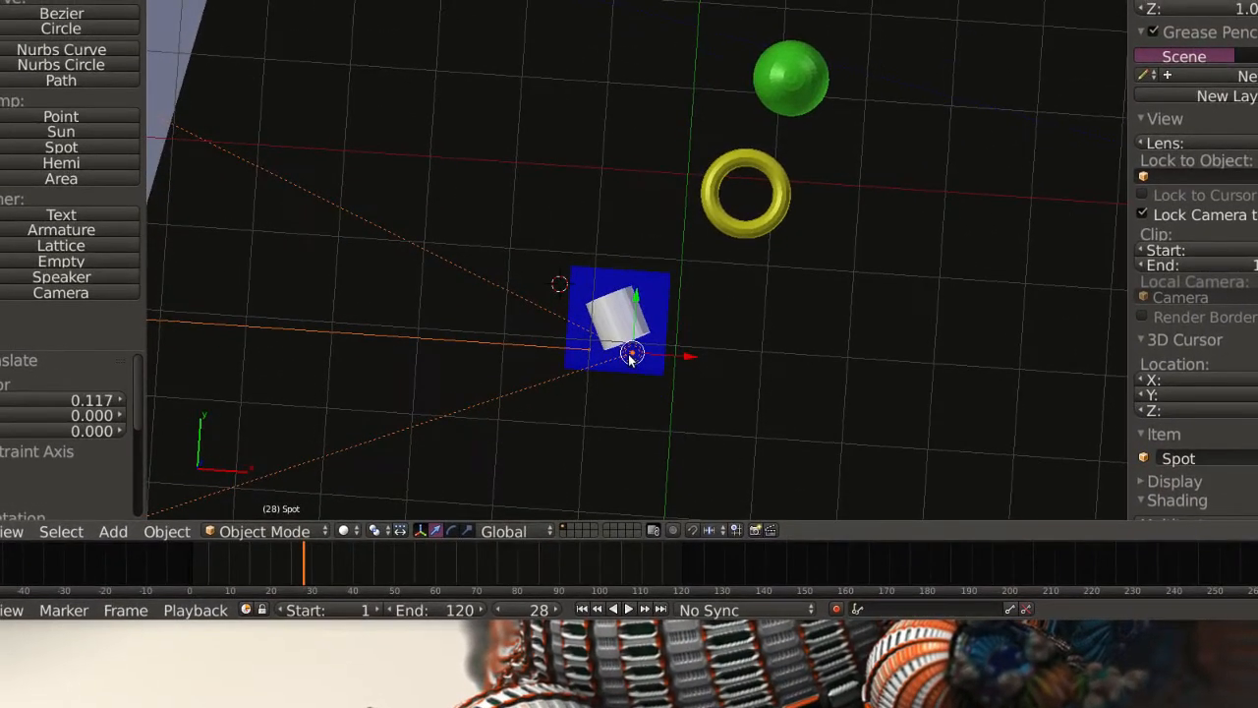
key("r")
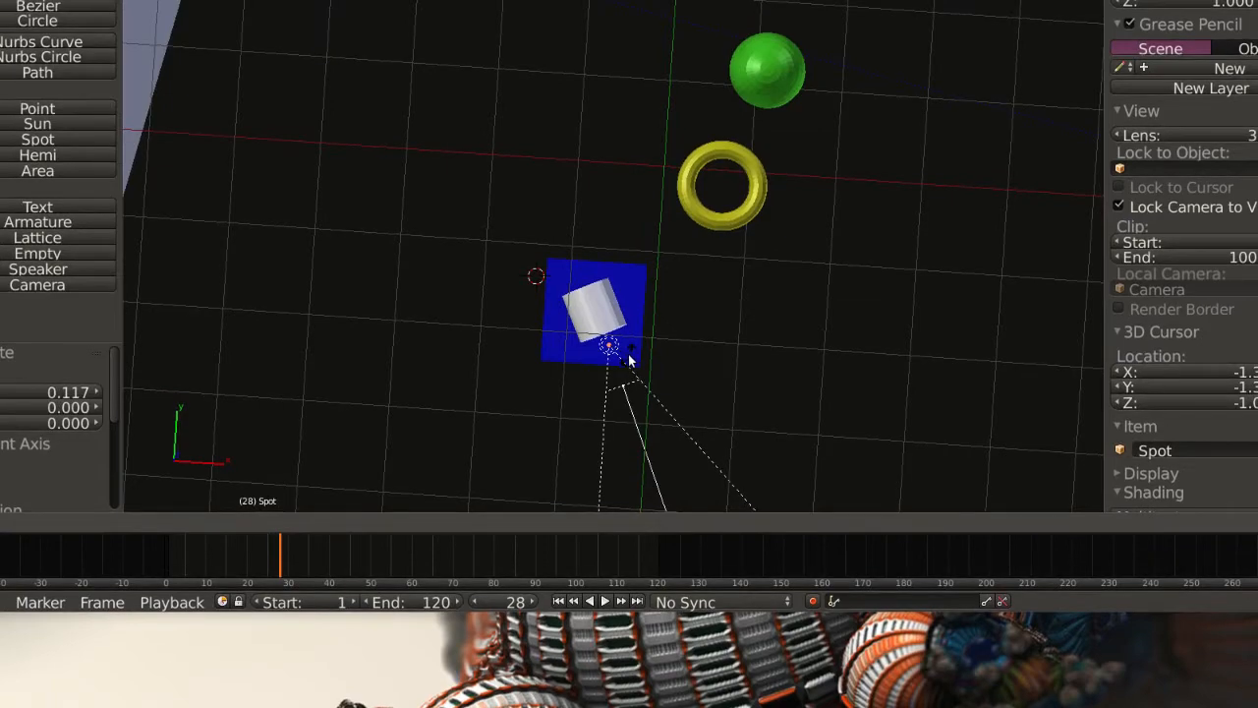
scroll(614, 364, "down", 6)
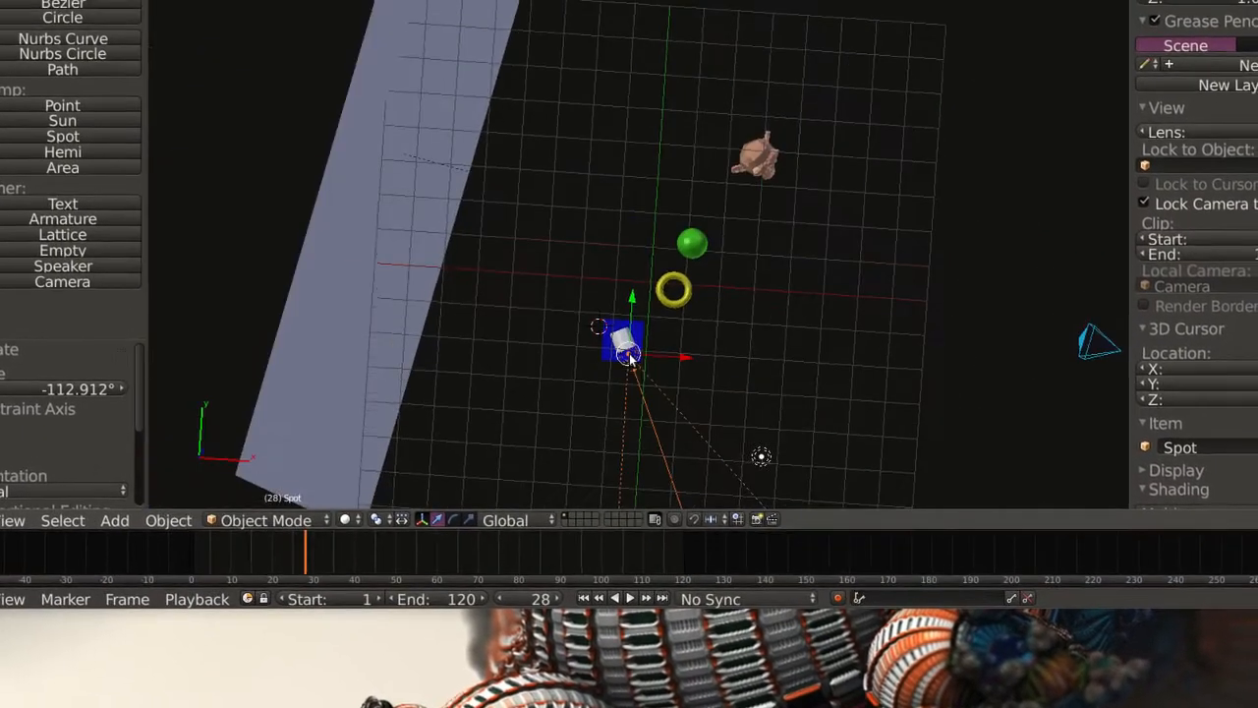
scroll(629, 362, "up", 4)
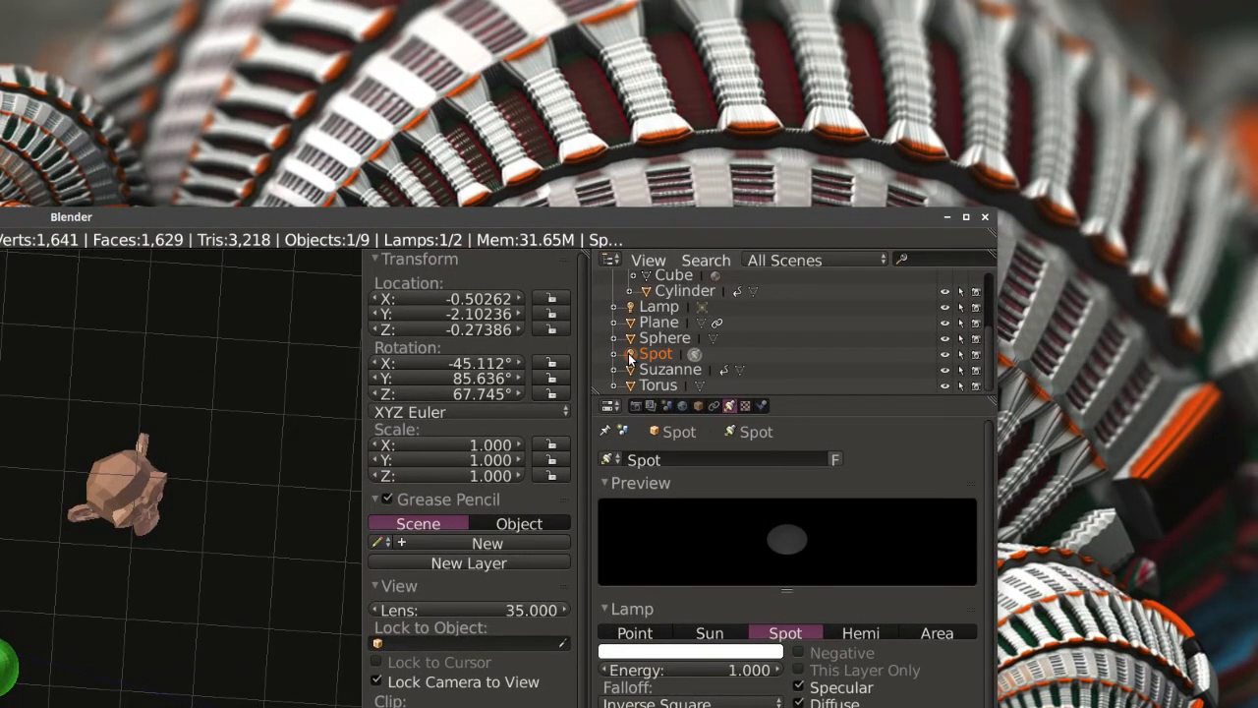
Parent the spot lamp to the cylinder and expand the cylinder's entry in the scene hierarchy.
mouse_move(630, 355)
left_mouse_down()
mouse_move(644, 307)
mouse_move(668, 302)
mouse_move(634, 360)
left_mouse_up()
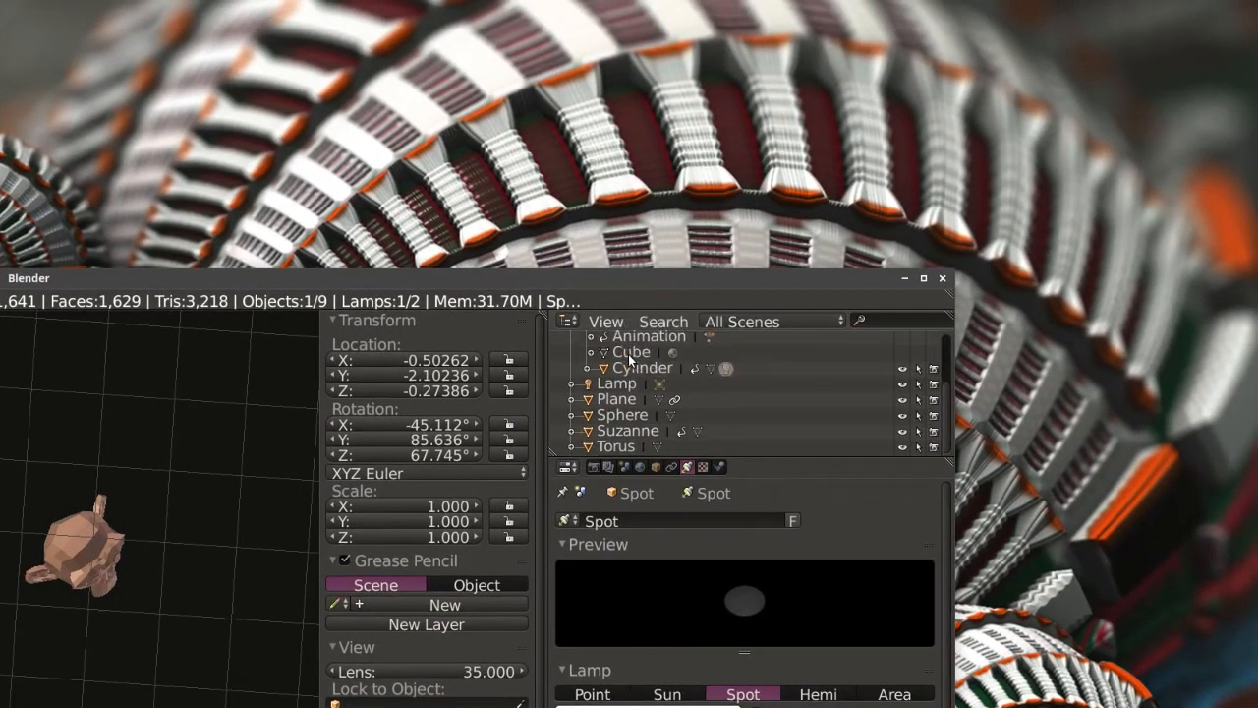
scroll(630, 361, "up", 3)
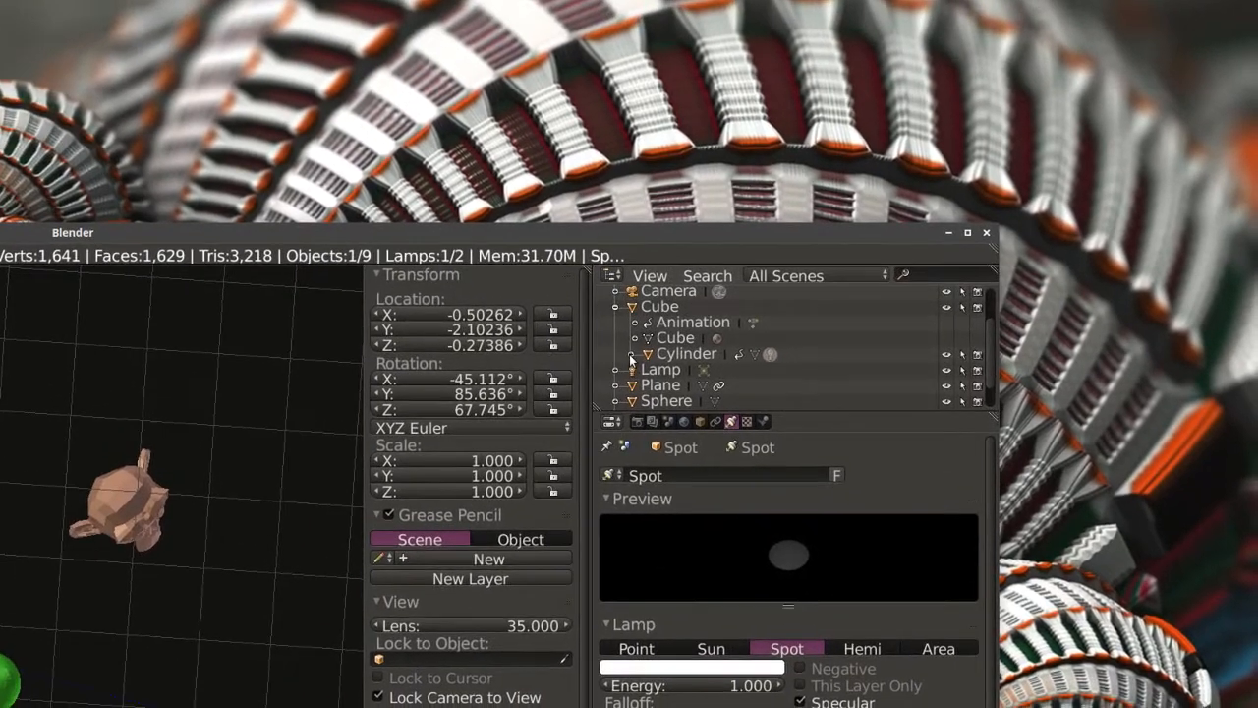
left_click(632, 355)
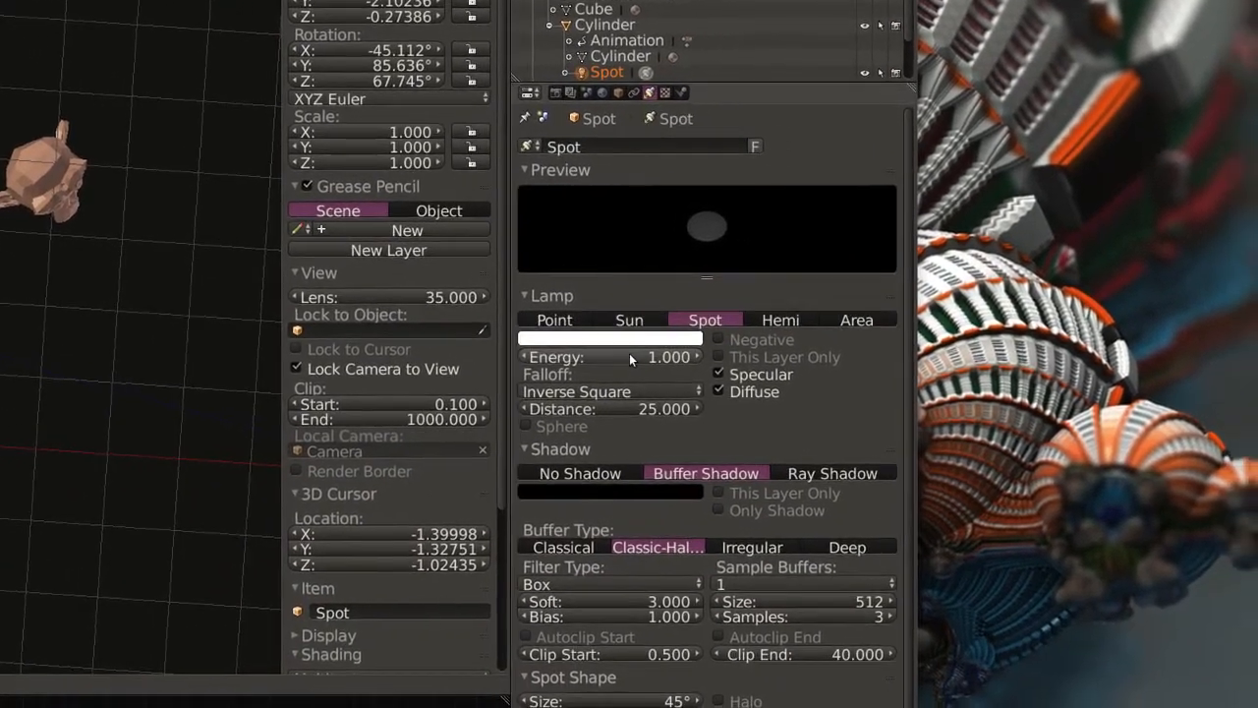
left_click(630, 360)
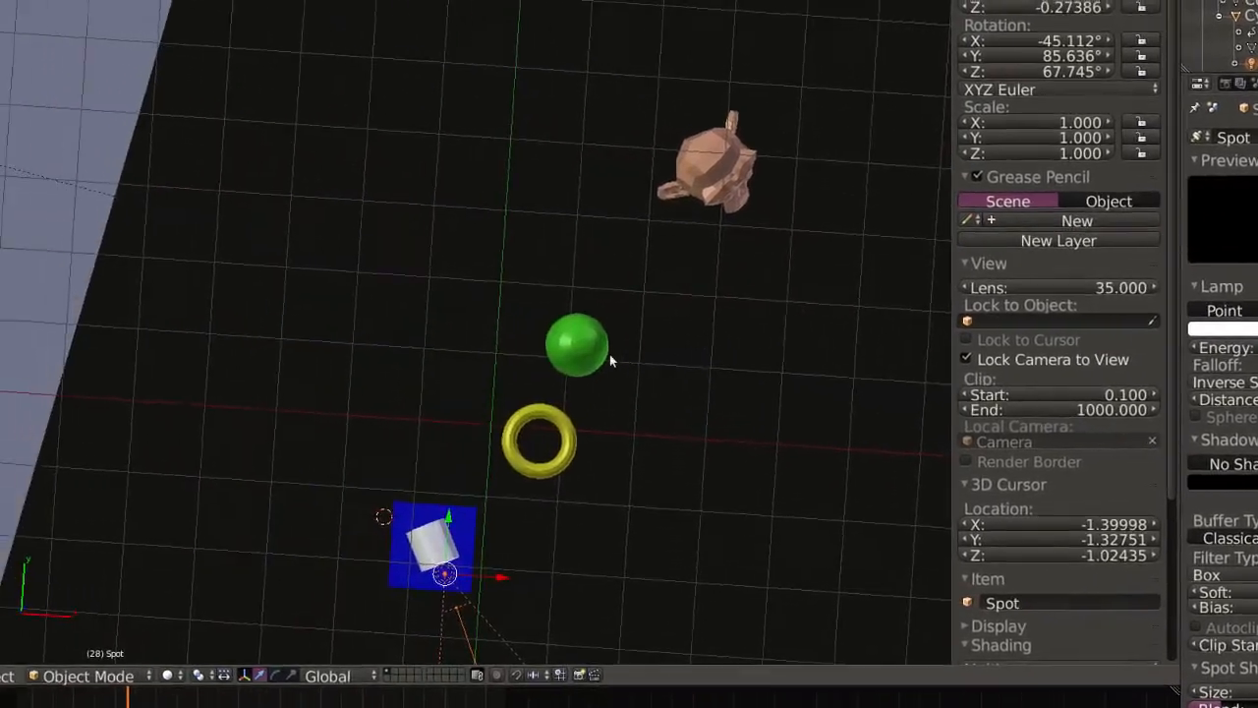
Render the current frame as a still image to check the spot lamp's lighting, and return to the 3D view.
scroll(630, 361, "down", 2)
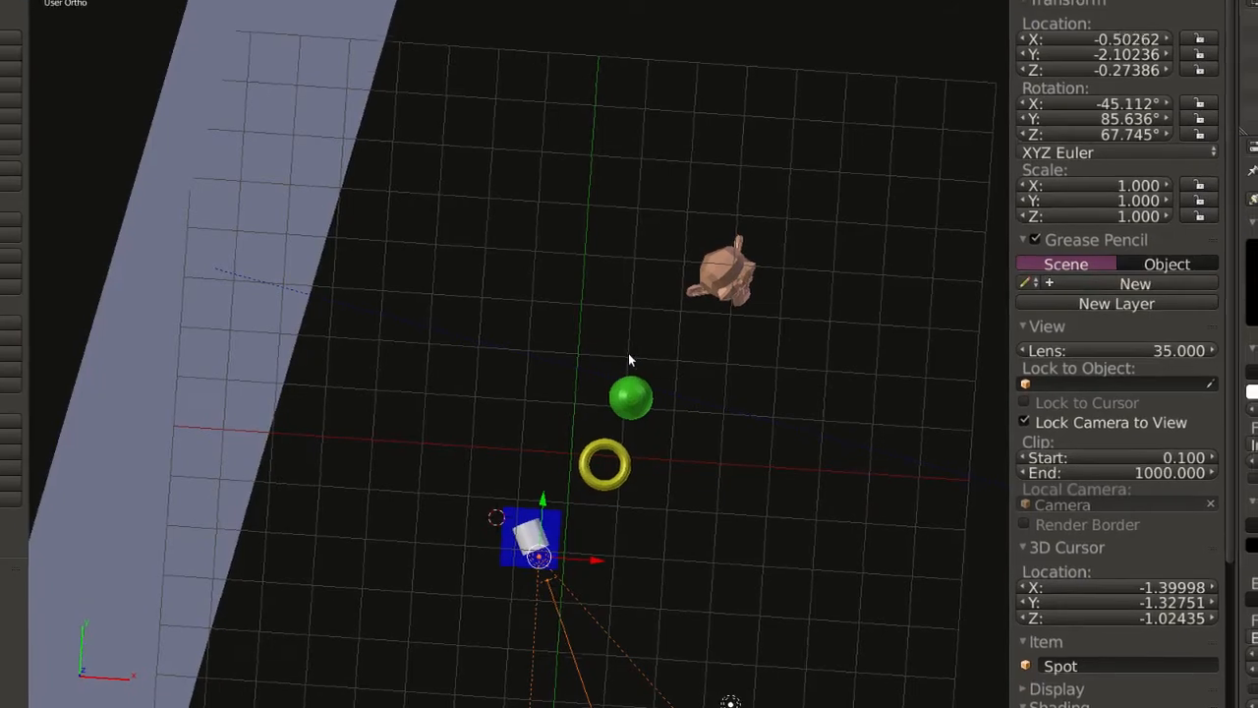
key("F12")
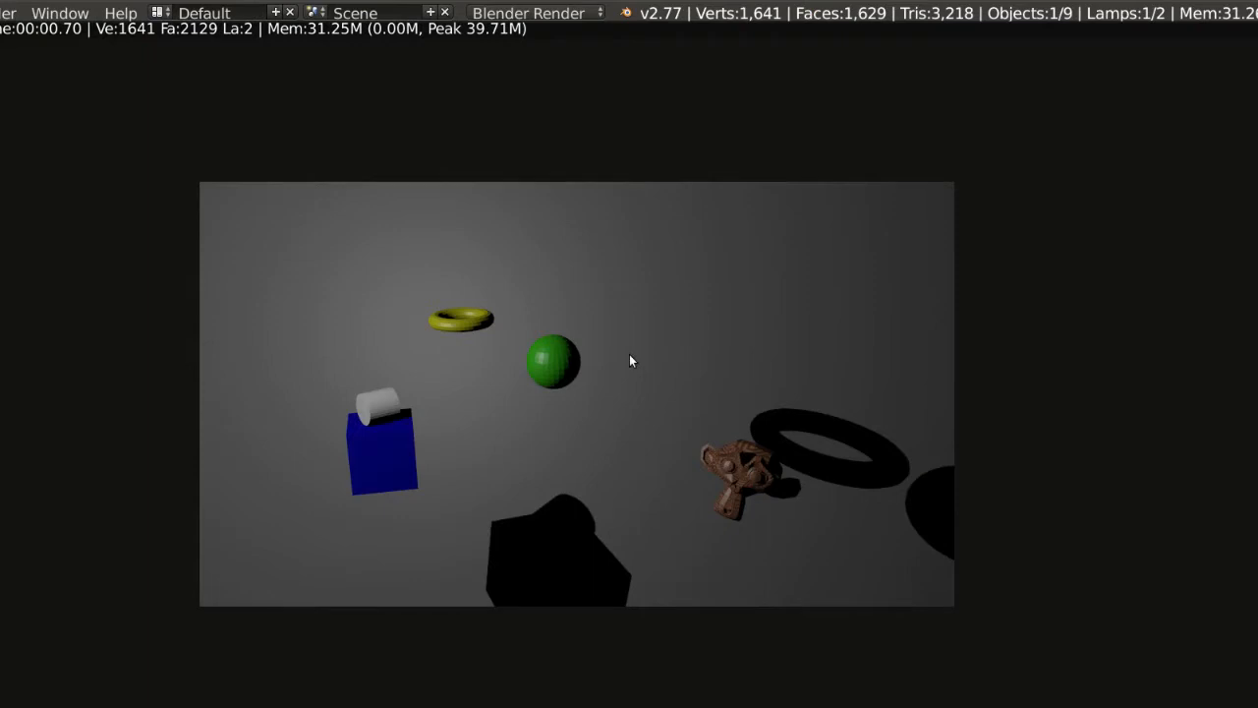
key("Escape")
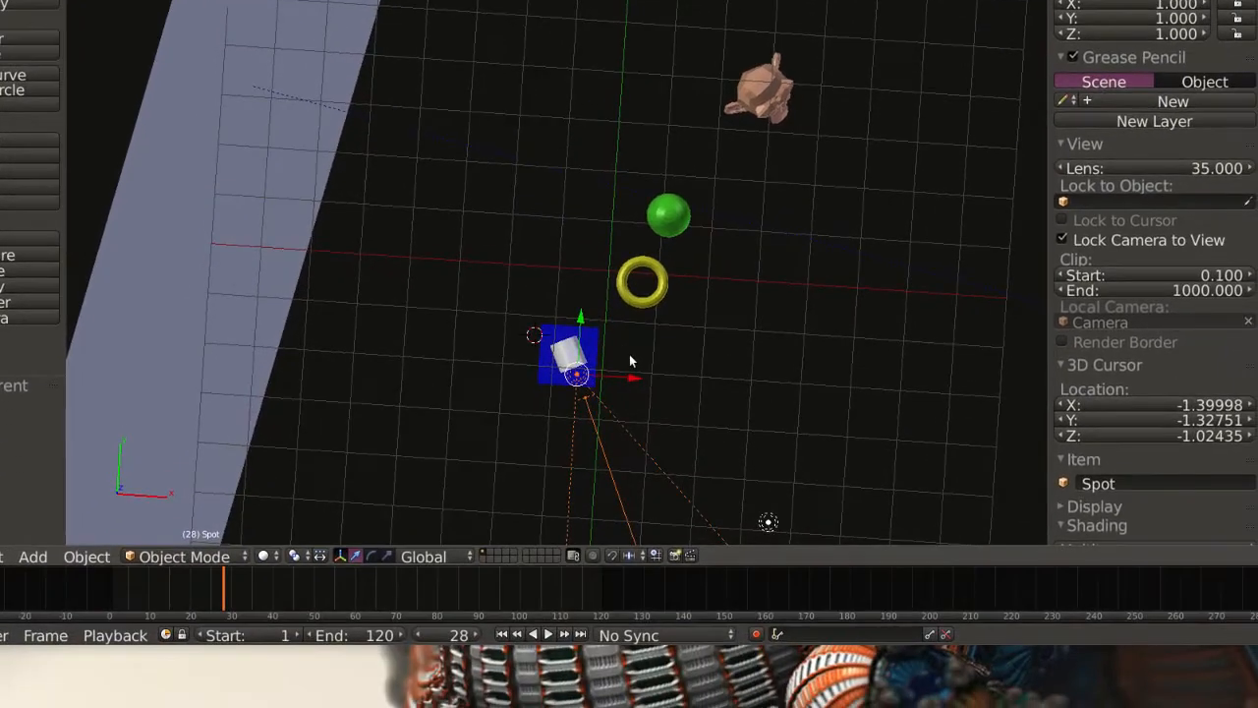
Display the spot lamp's light settings and set its shadow buffer size to 400.
middle_click_drag(638, 365, 580, 334)
scroll(645, 512, "down", 3)
middle_click_drag(725, 504, 724, 512)
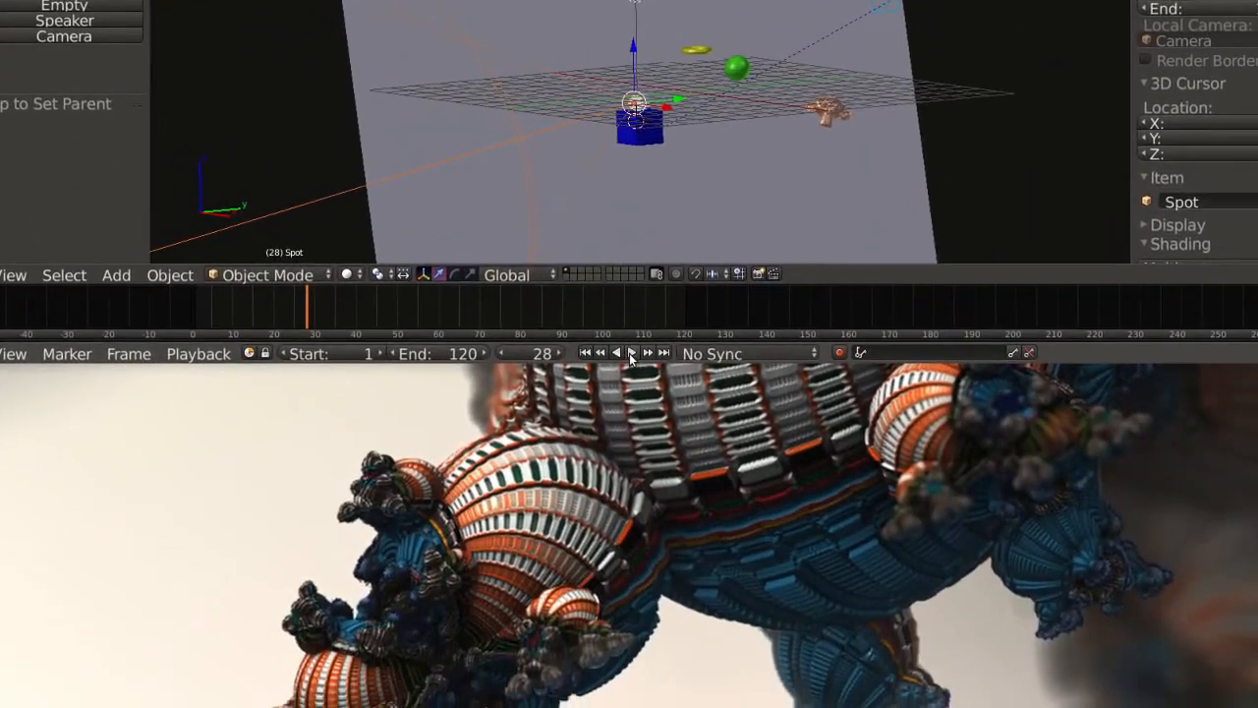
left_click(631, 353)
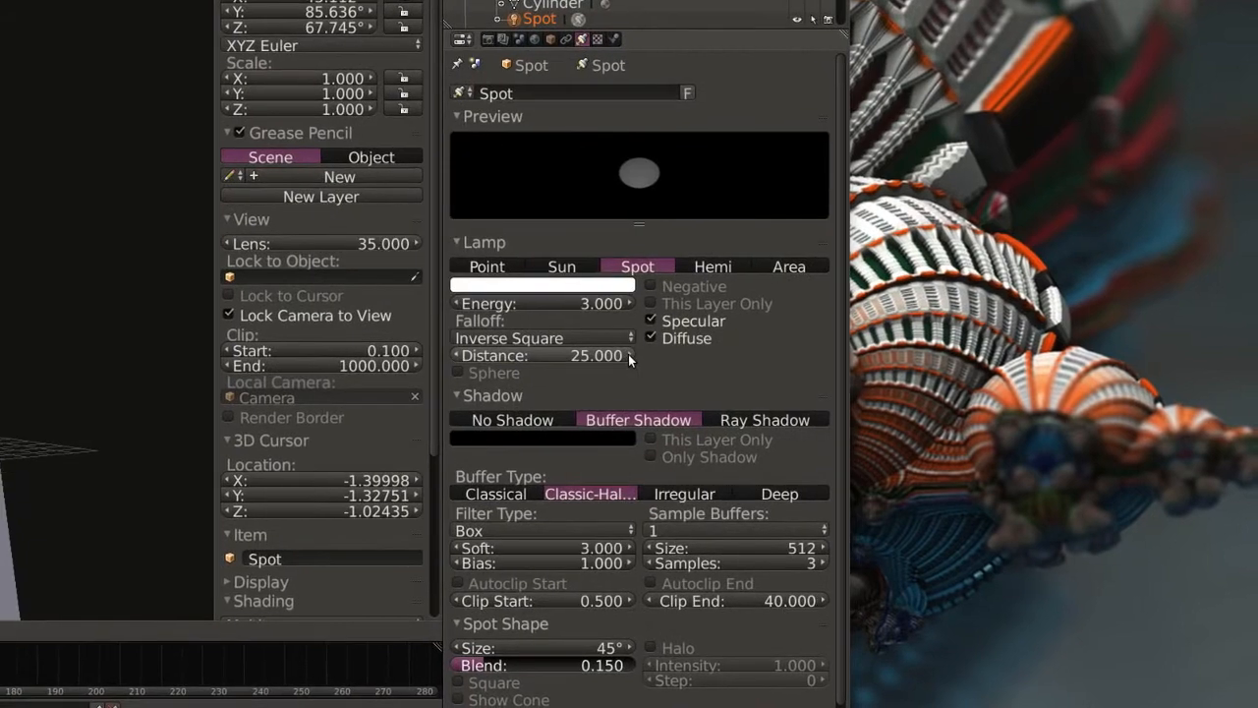
left_click(630, 360)
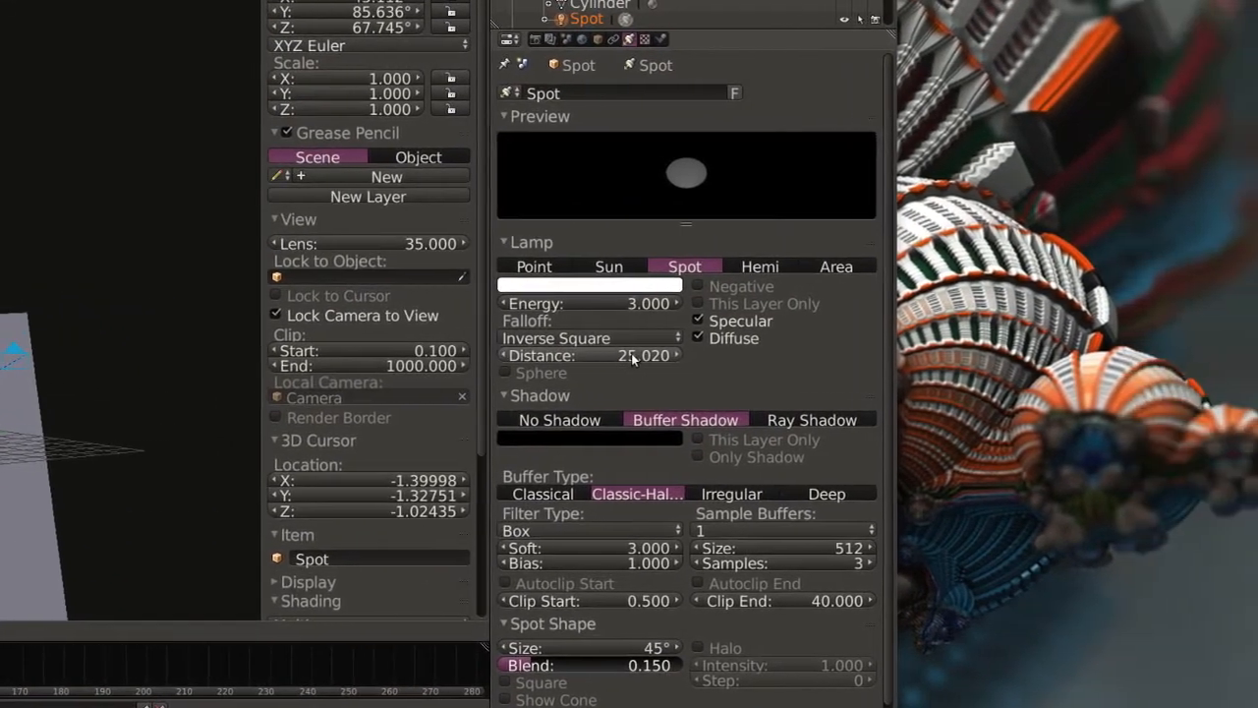
left_click(720, 342)
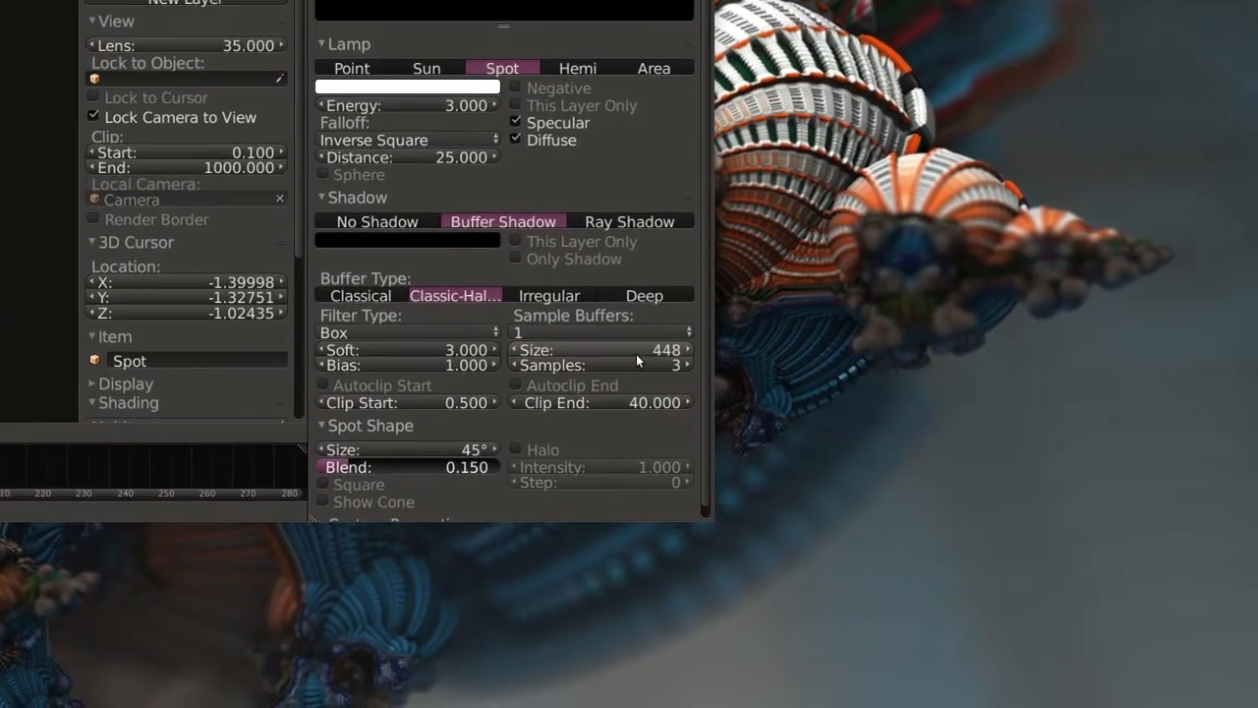
left_click(760, 359)
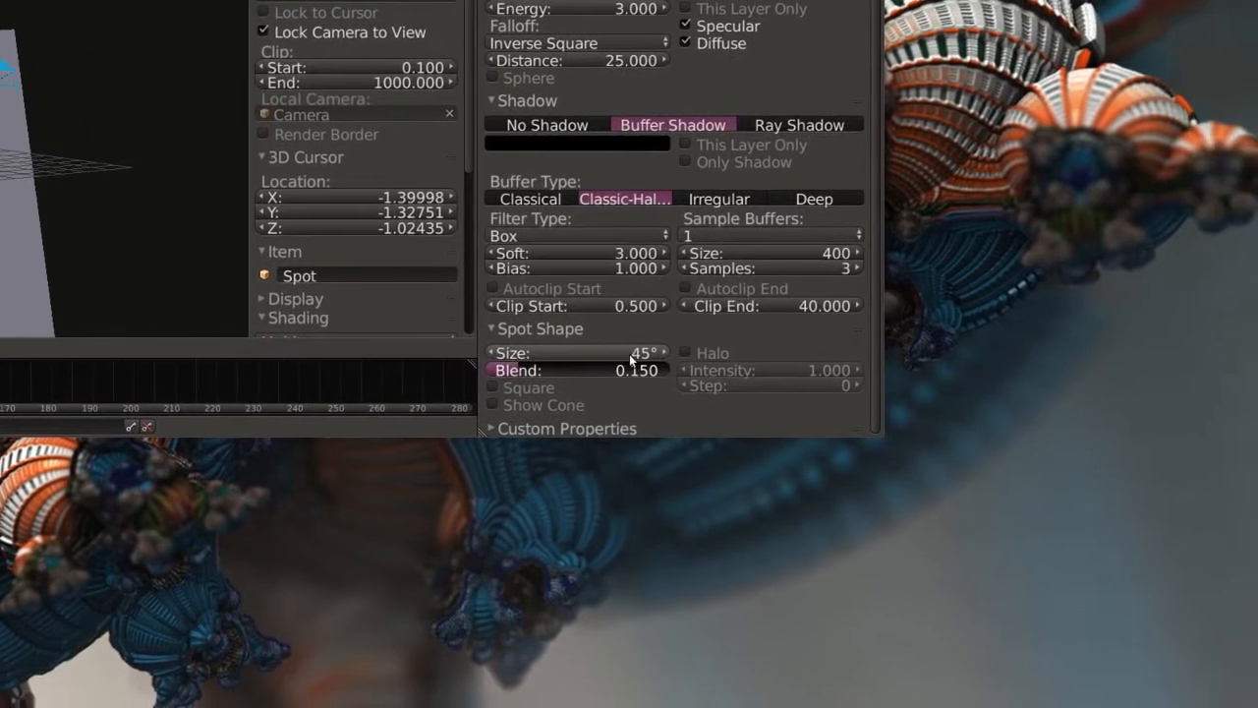
left_click(676, 360)
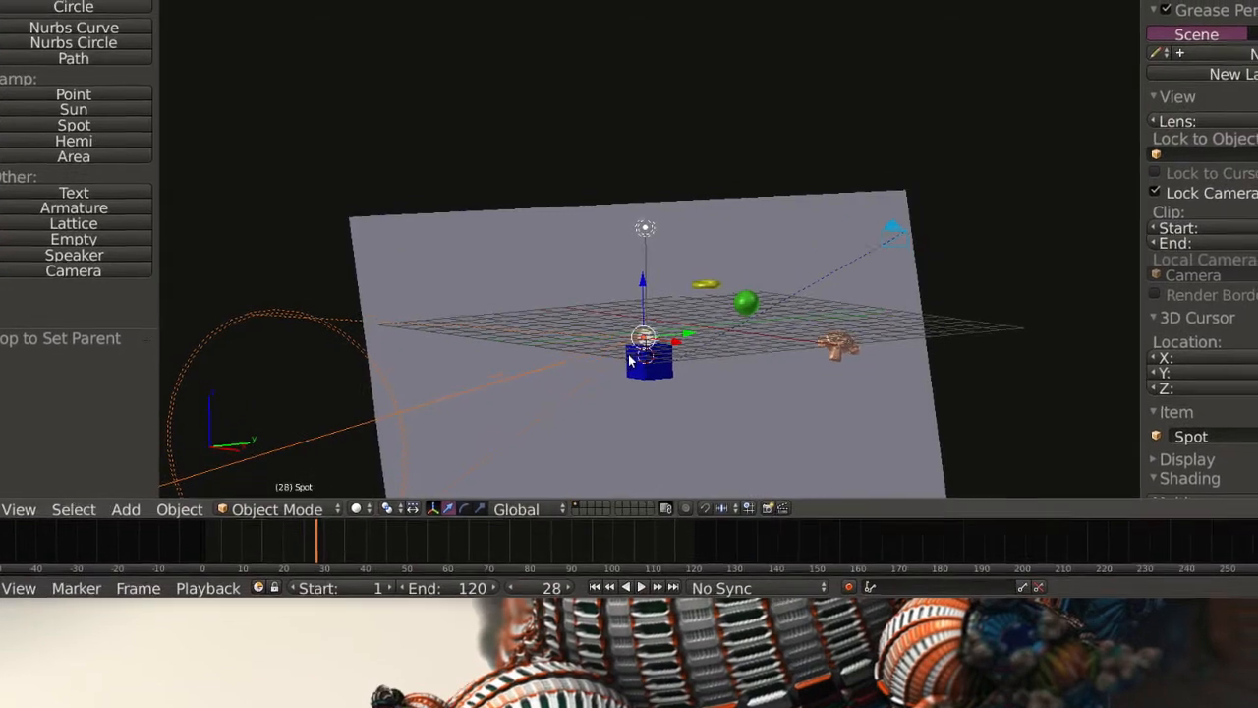
Select the large background plane and add a new material with a new Image or Movie texture to it.
scroll(631, 359, "down", 1)
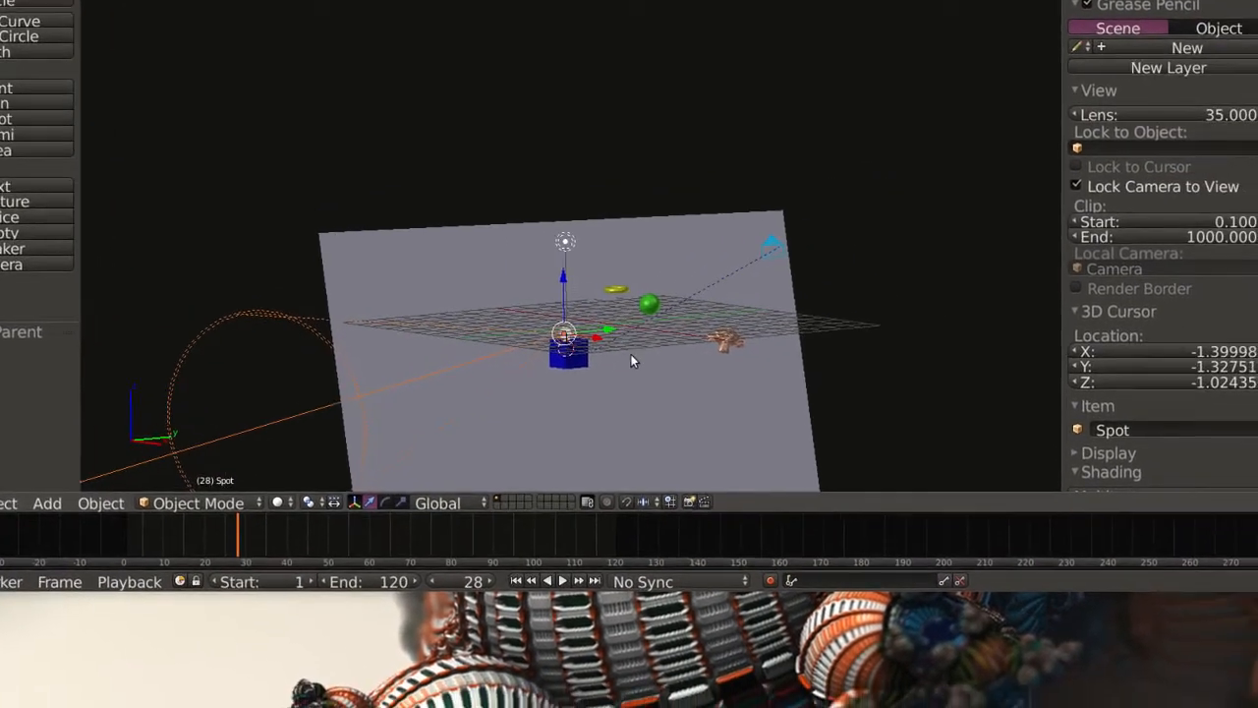
middle_click_drag(631, 360, 629, 361)
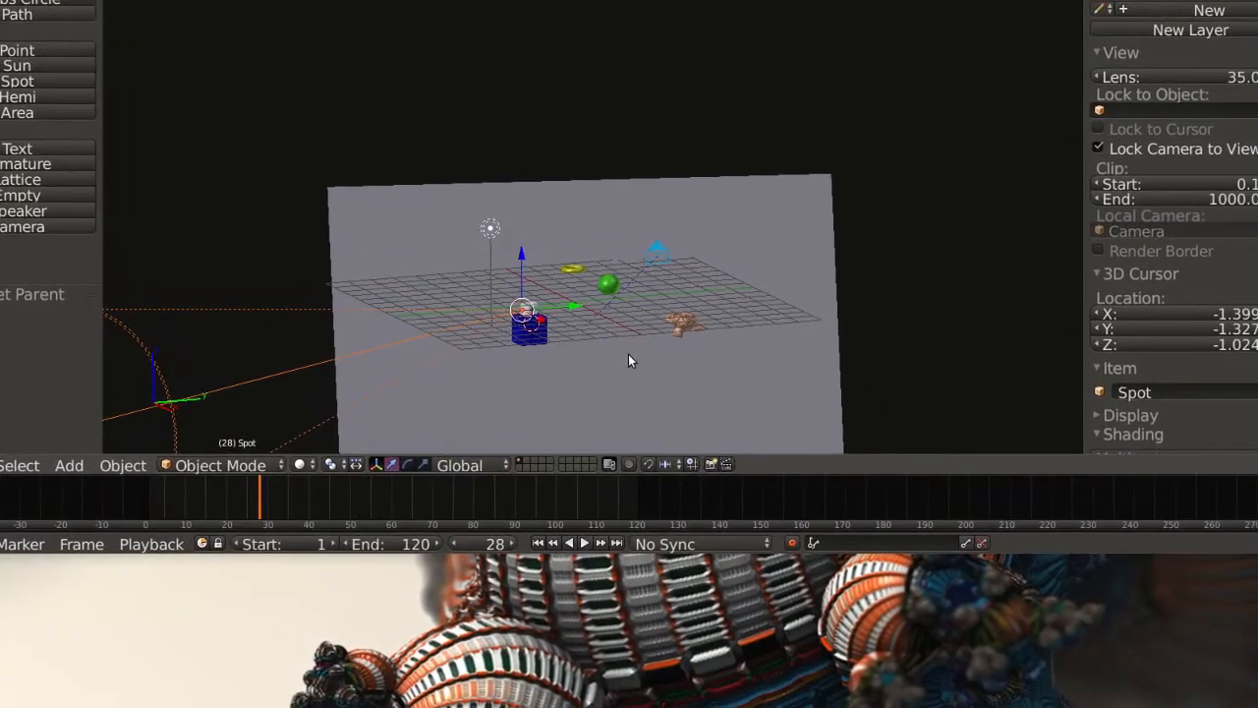
middle_click_drag(641, 338, 656, 171, "shift")
right_click(580, 274)
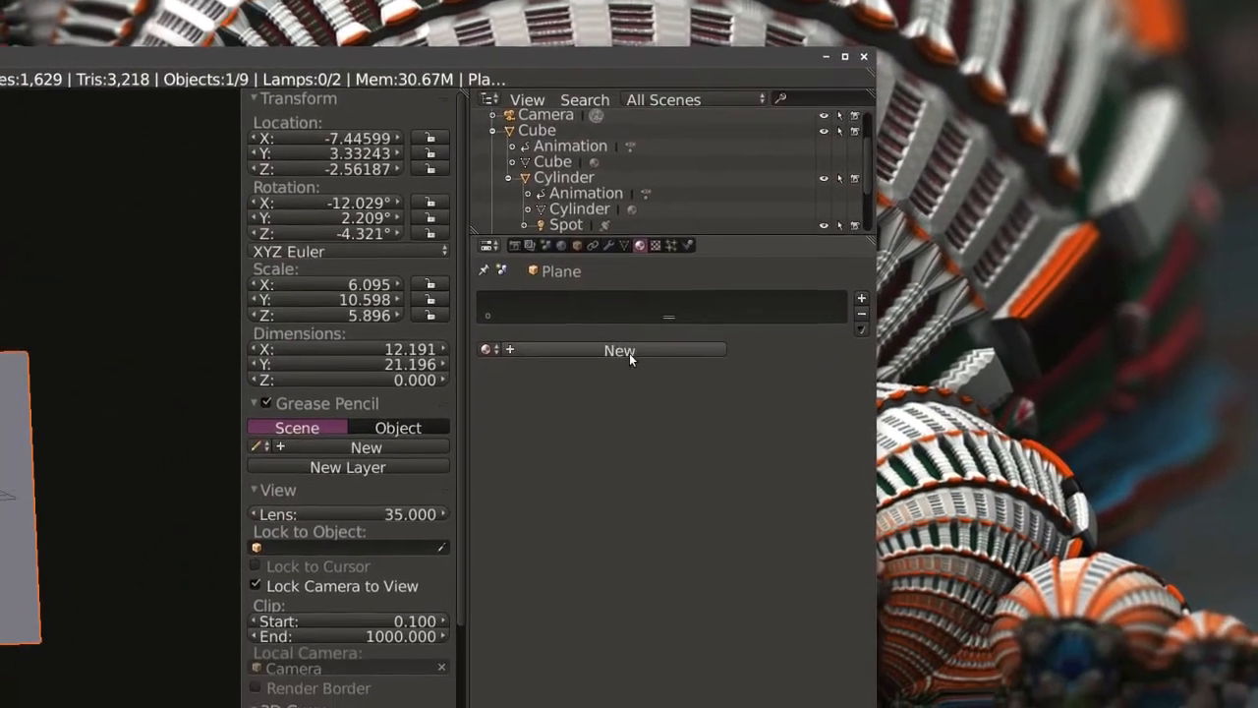
left_click(630, 354)
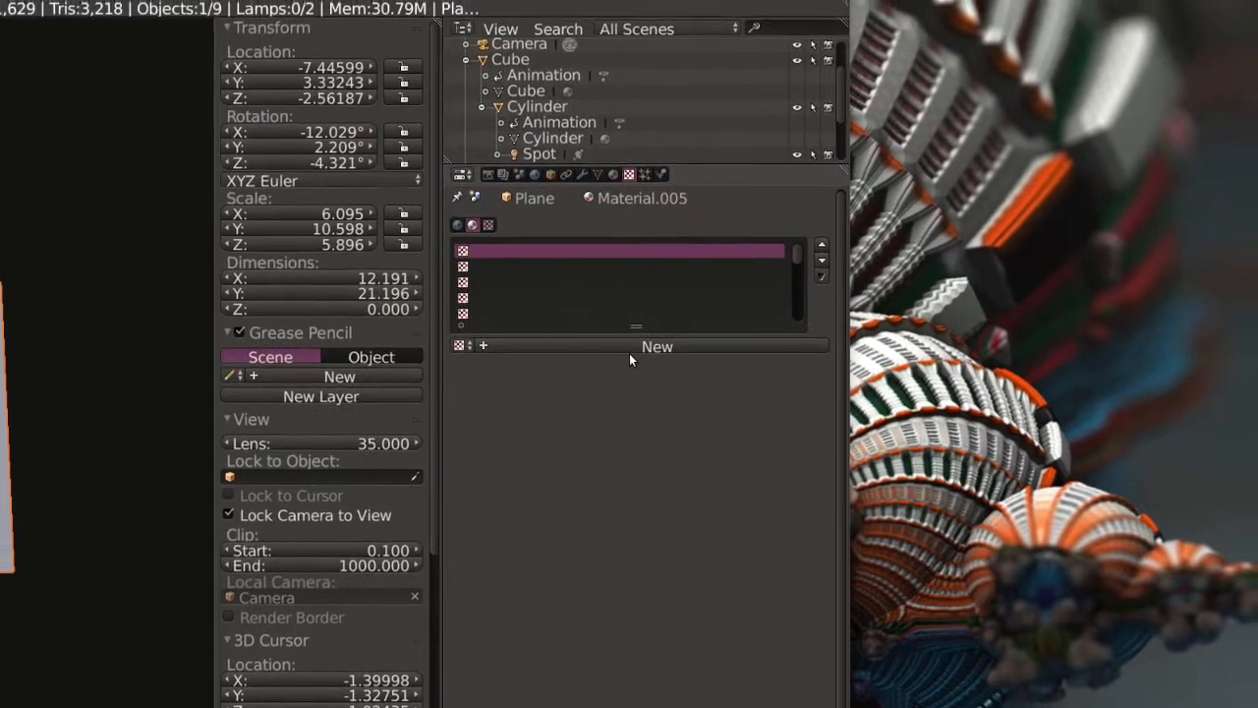
left_click(631, 354)
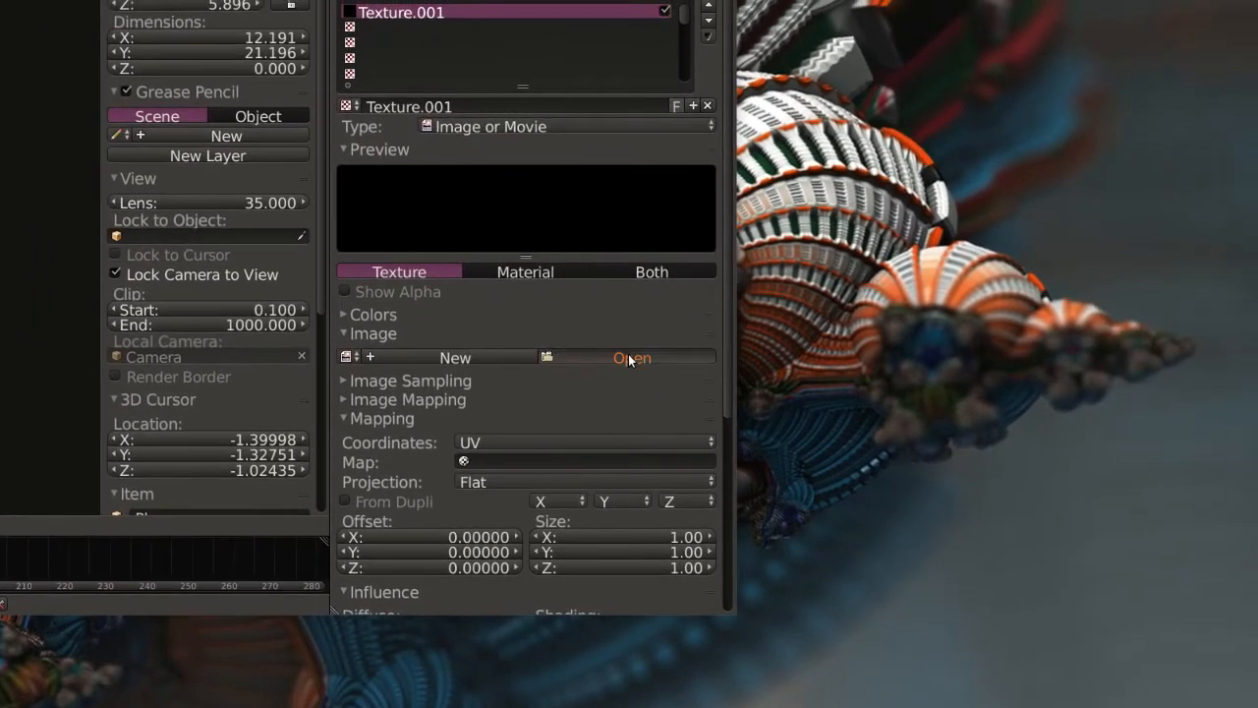
Load 03282000.jpg from the Pictures folder as the plane's texture image.
left_click(630, 359)
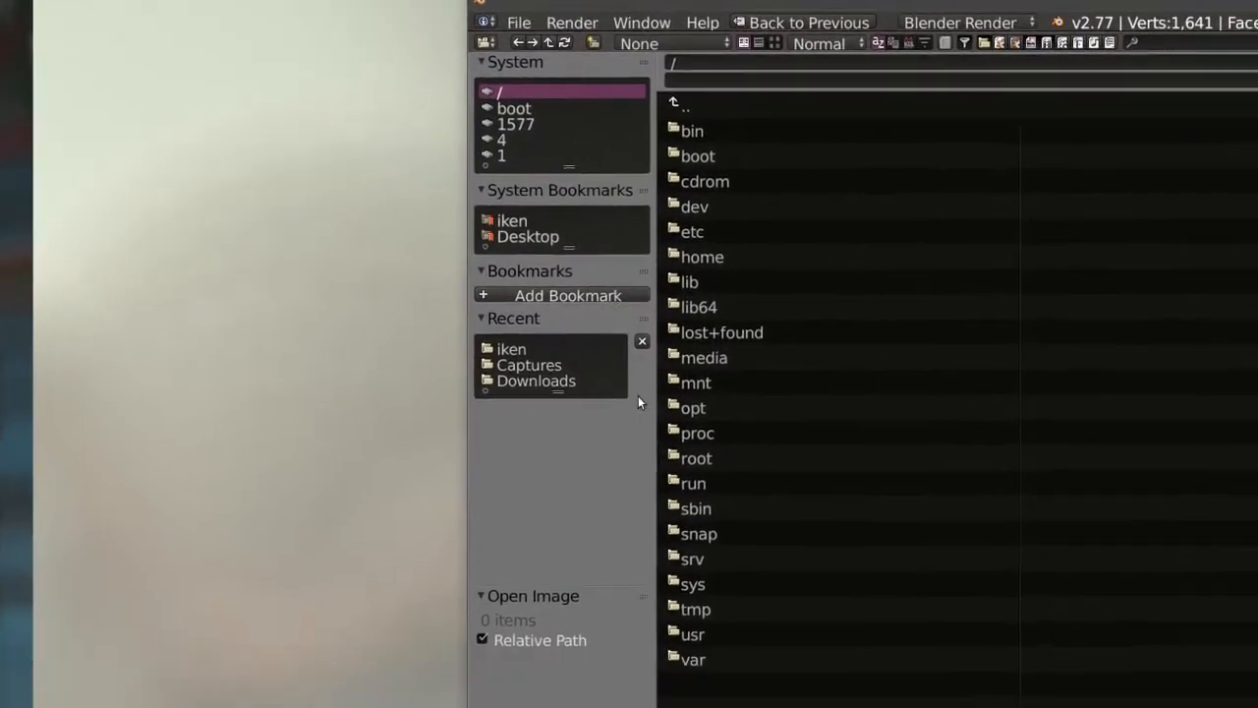
left_click(580, 313)
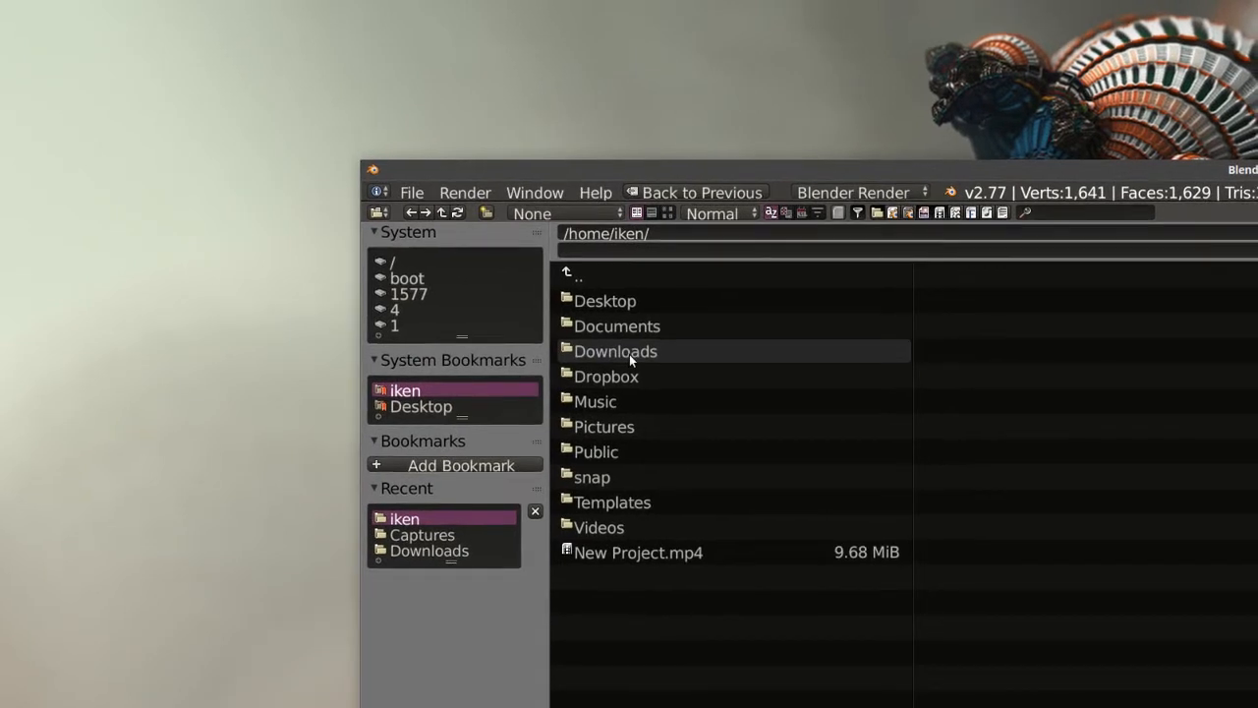
left_click(632, 327)
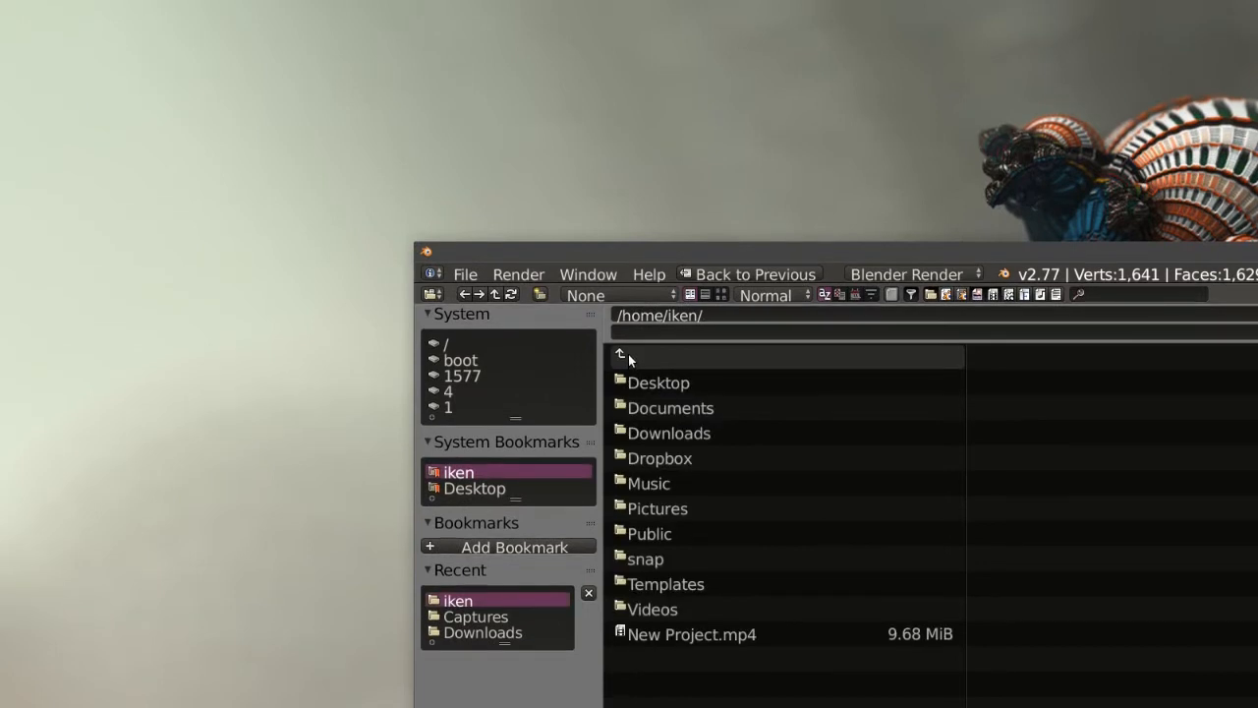
left_click(629, 360)
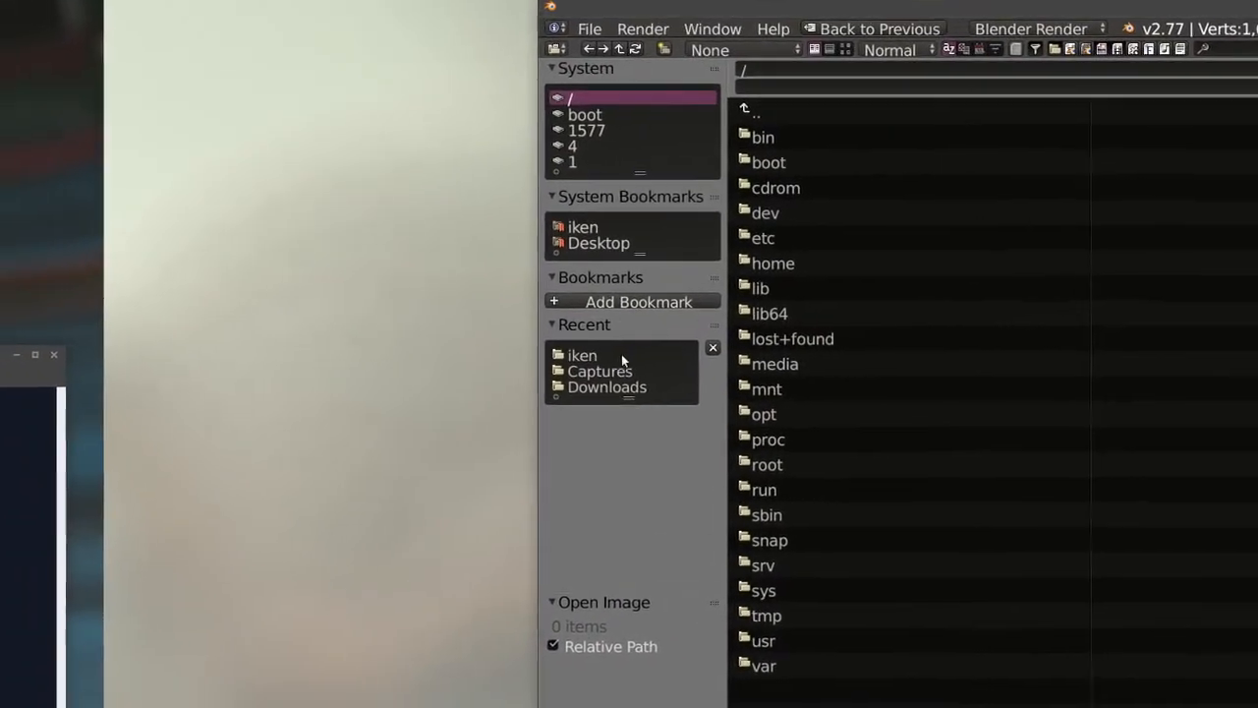
left_click(622, 357)
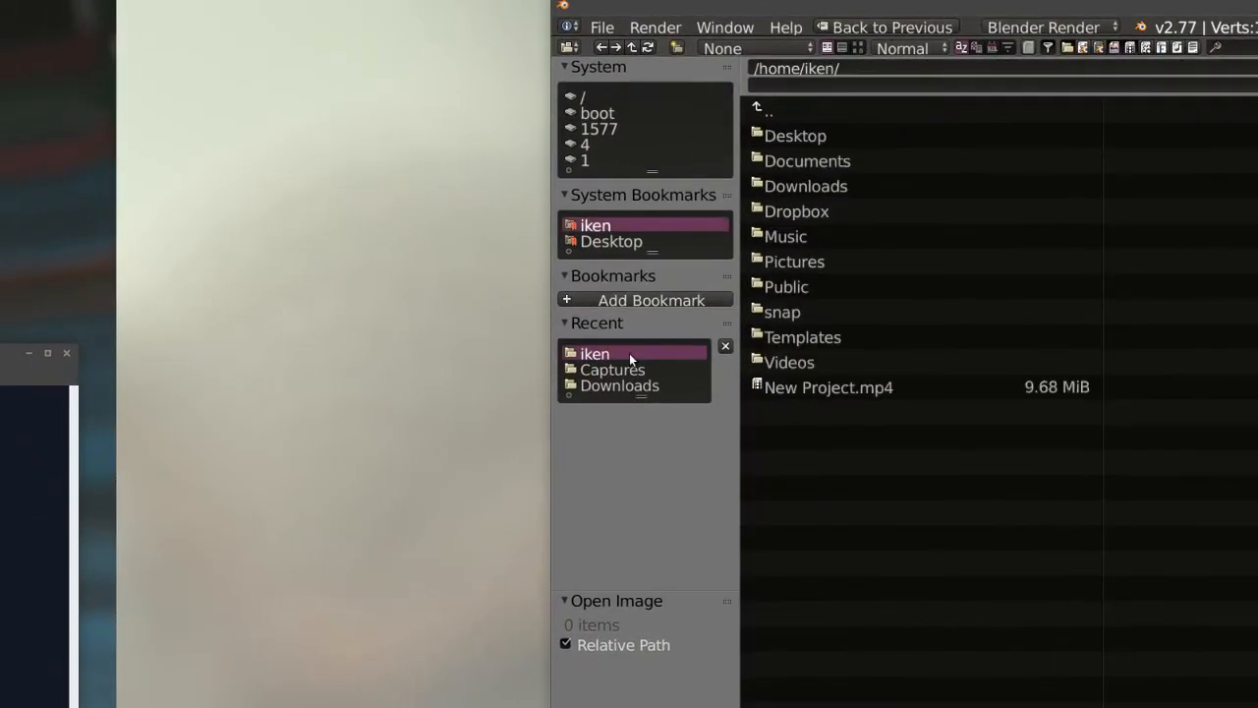
left_click(630, 350)
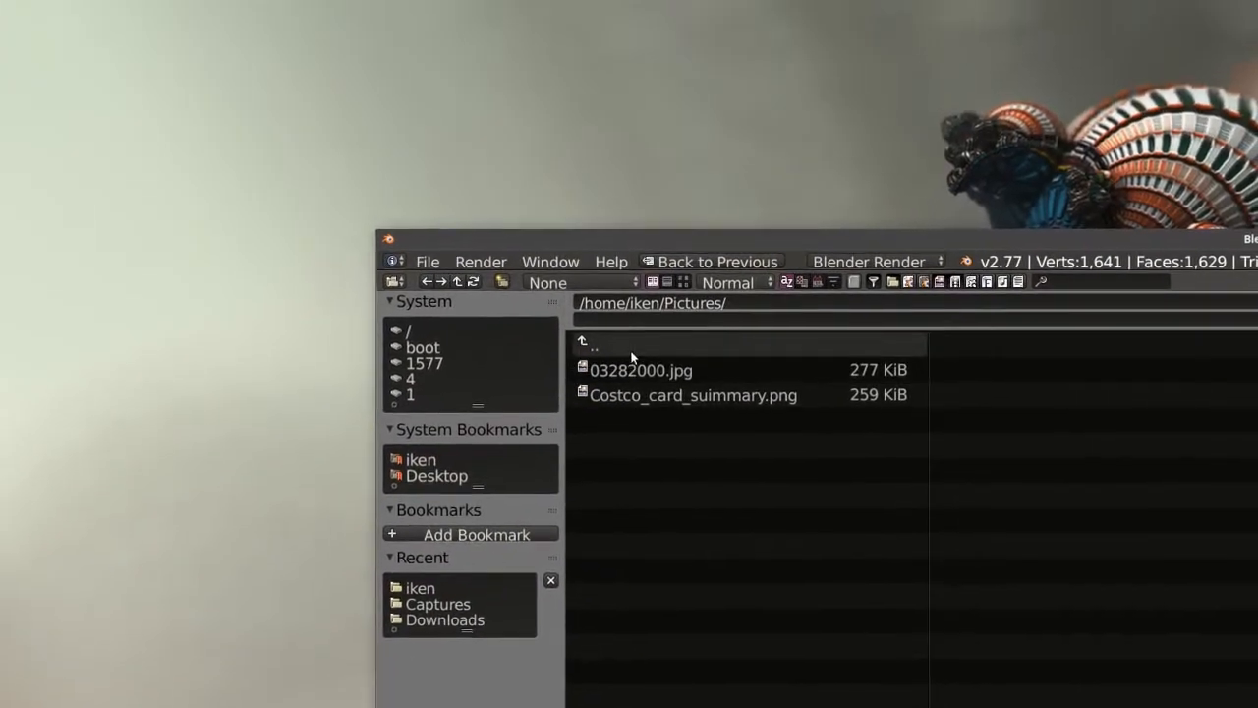
double_click(629, 356)
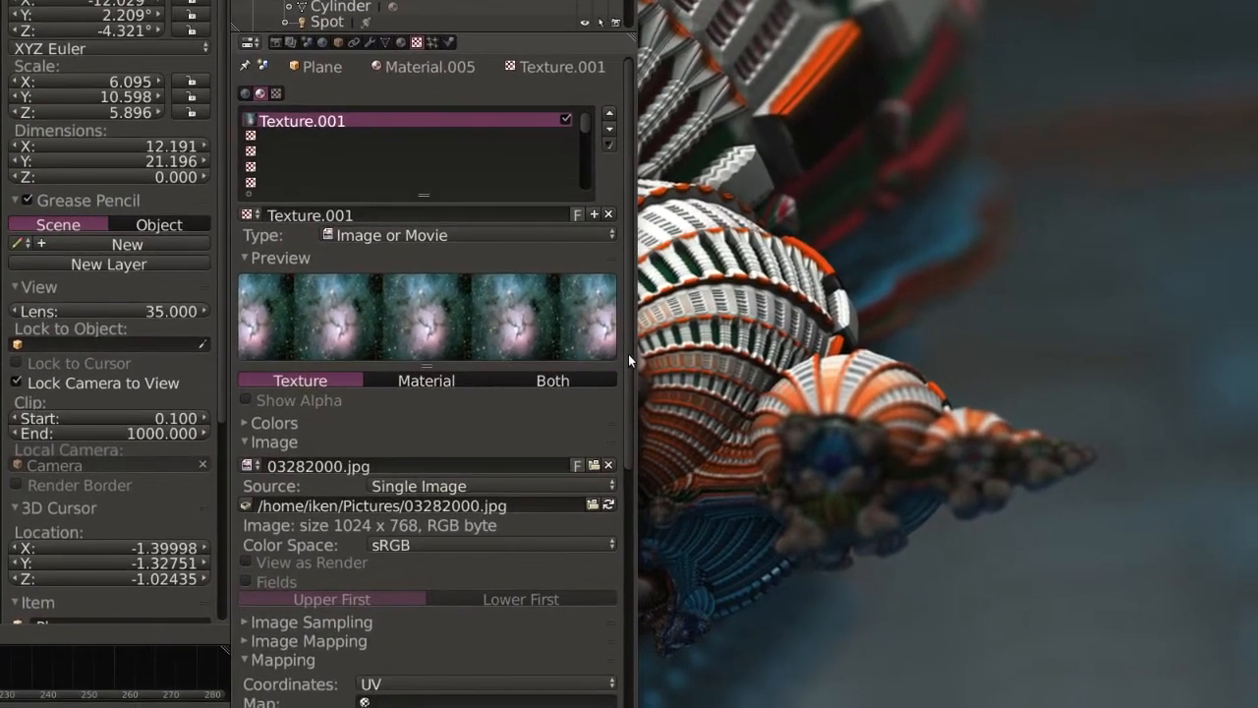
Set the plane texture's mapping coordinates to Window.
scroll(629, 360, "down", 8)
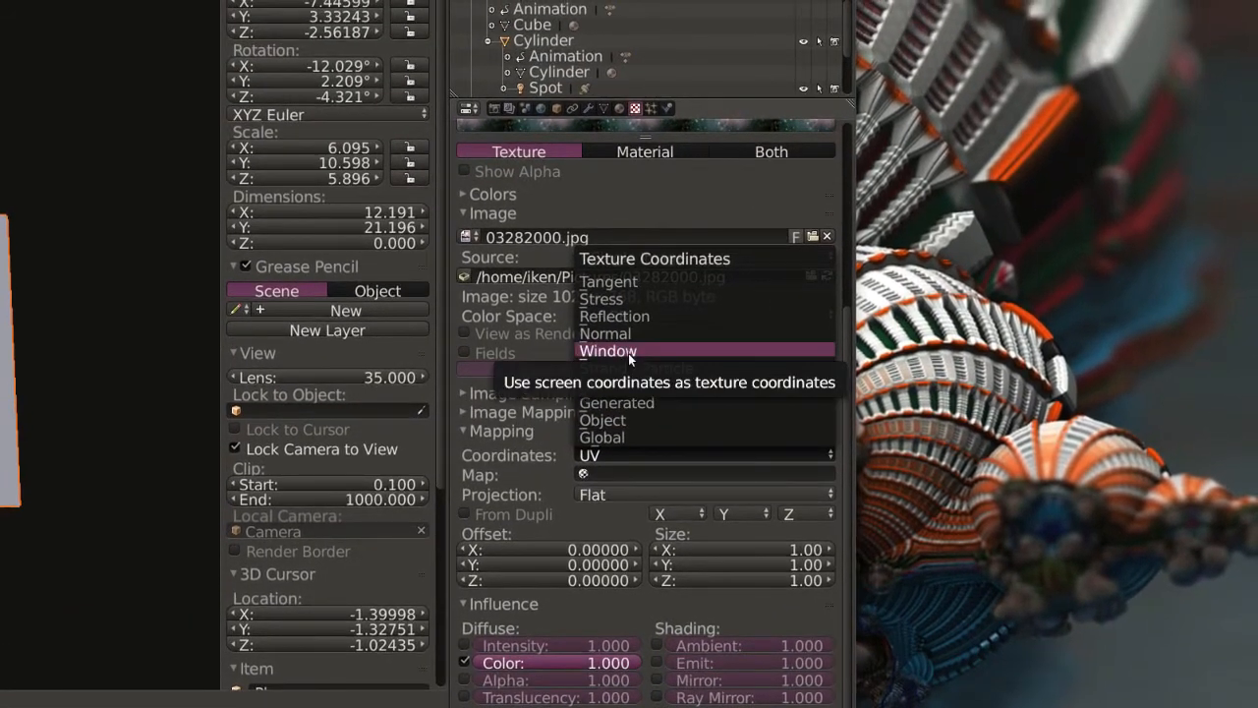
left_click(608, 350)
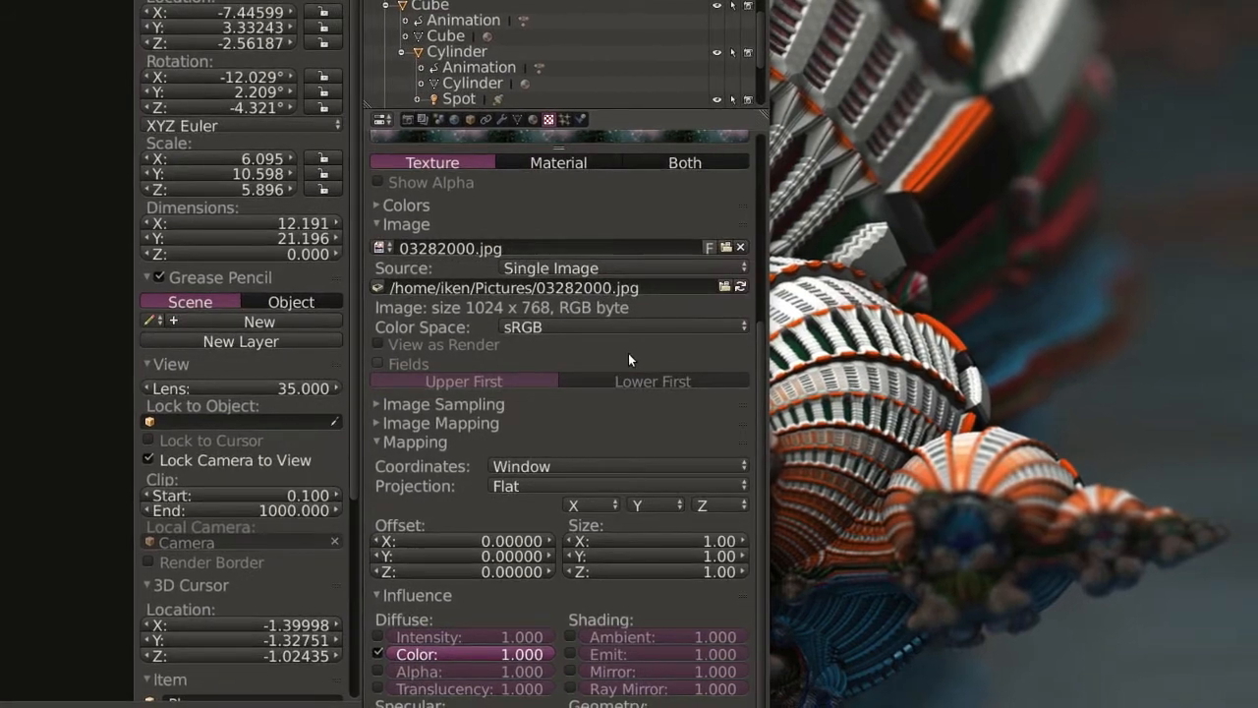
scroll(711, 353, "up", 3)
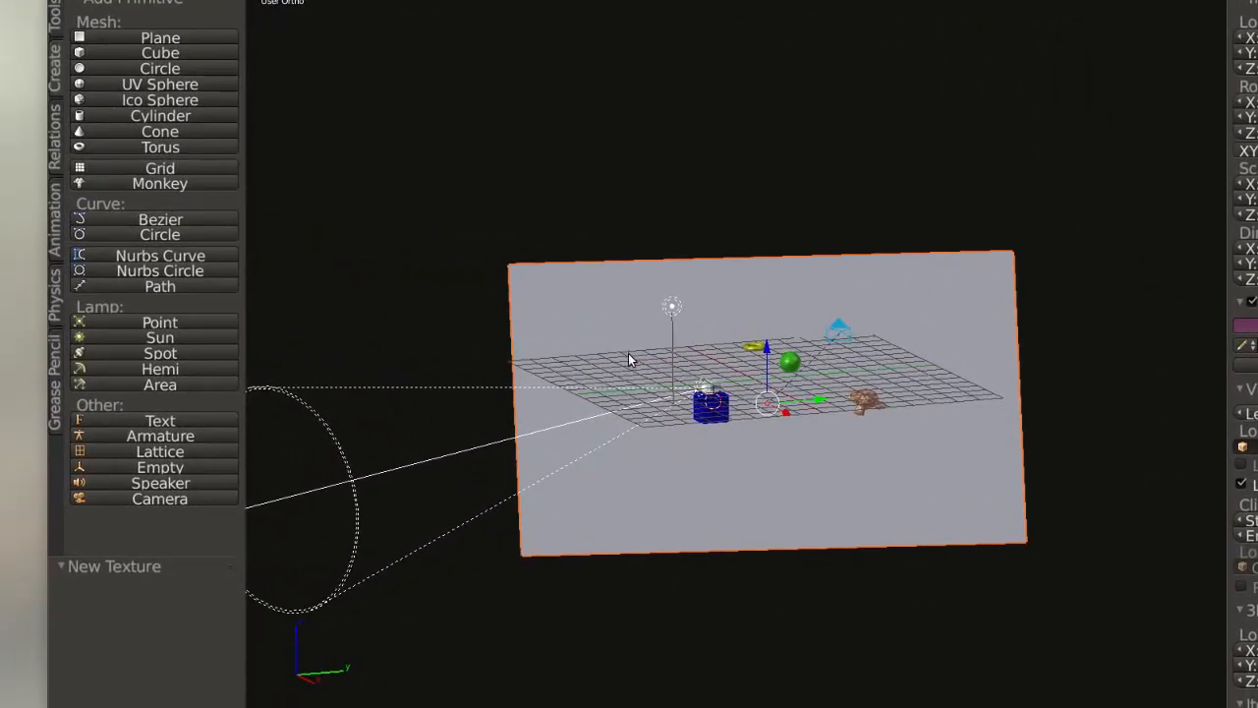
Render the current frame as a still image to check the plane's space background, and return to the 3D view.
key("F12")
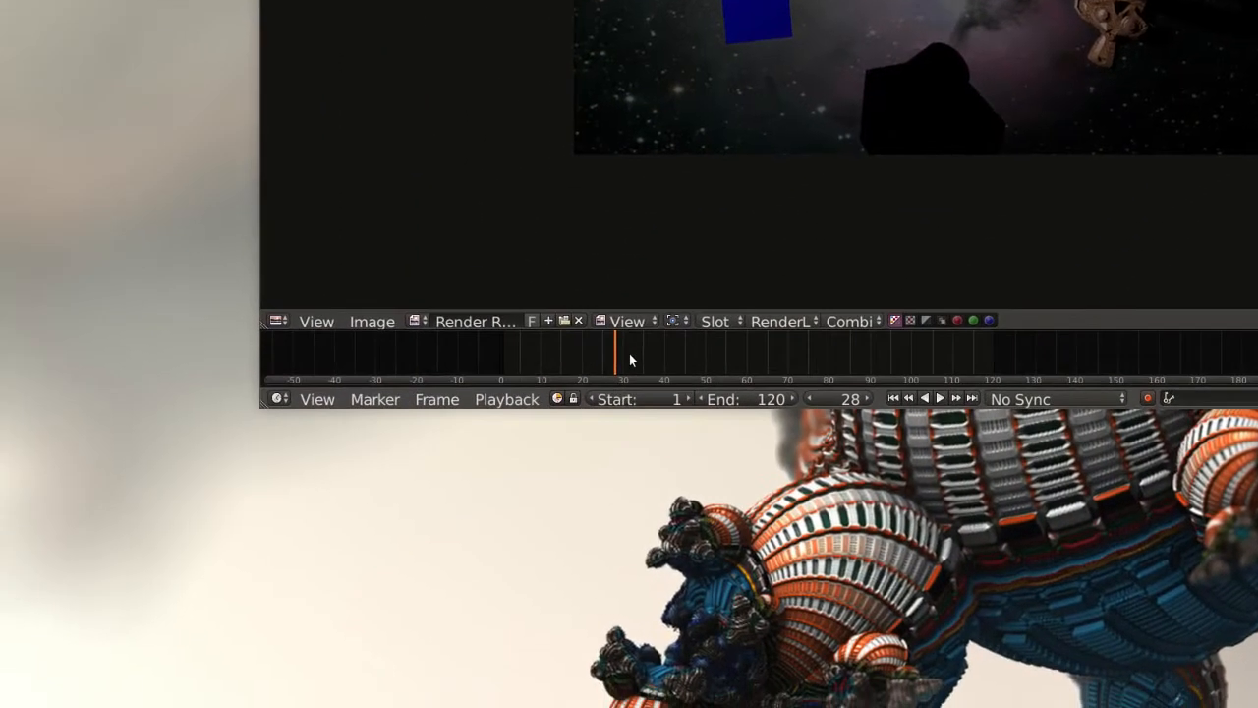
left_click_drag(630, 354, 410, 361)
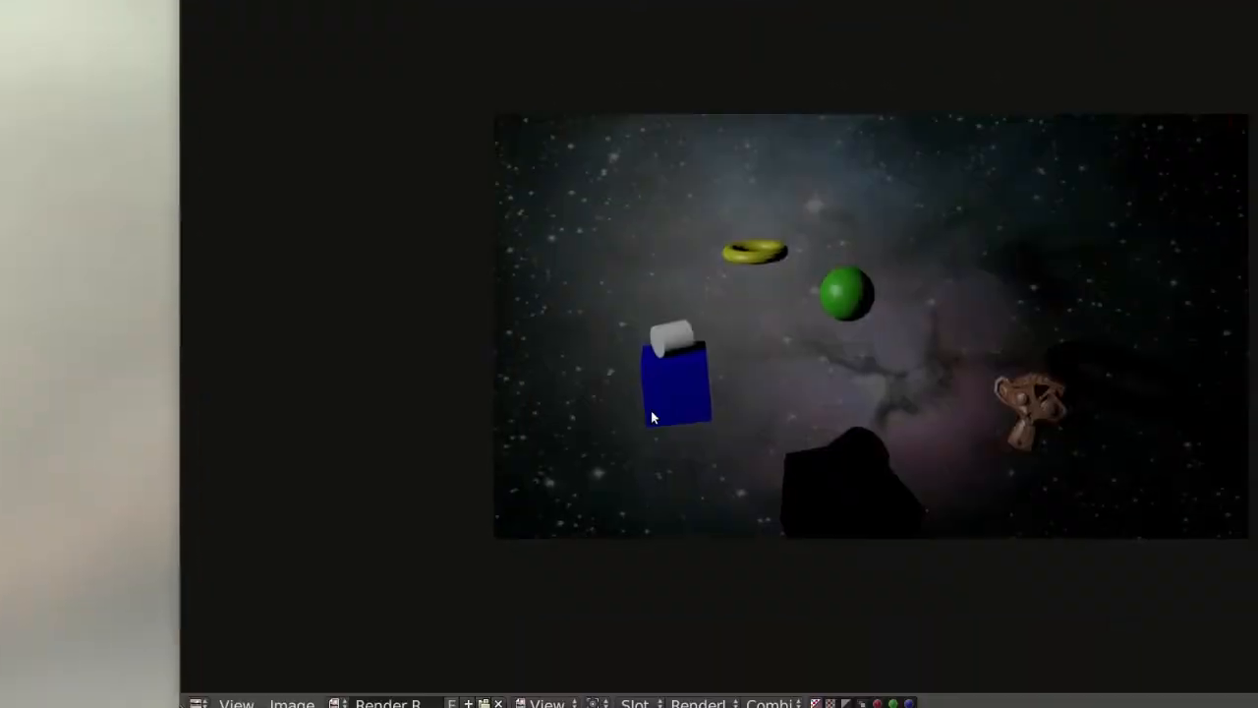
key("Escape")
left_click_drag(624, 349, 767, 349)
left_click_drag(338, 362, 464, 362)
left_click_drag(636, 361, 546, 352)
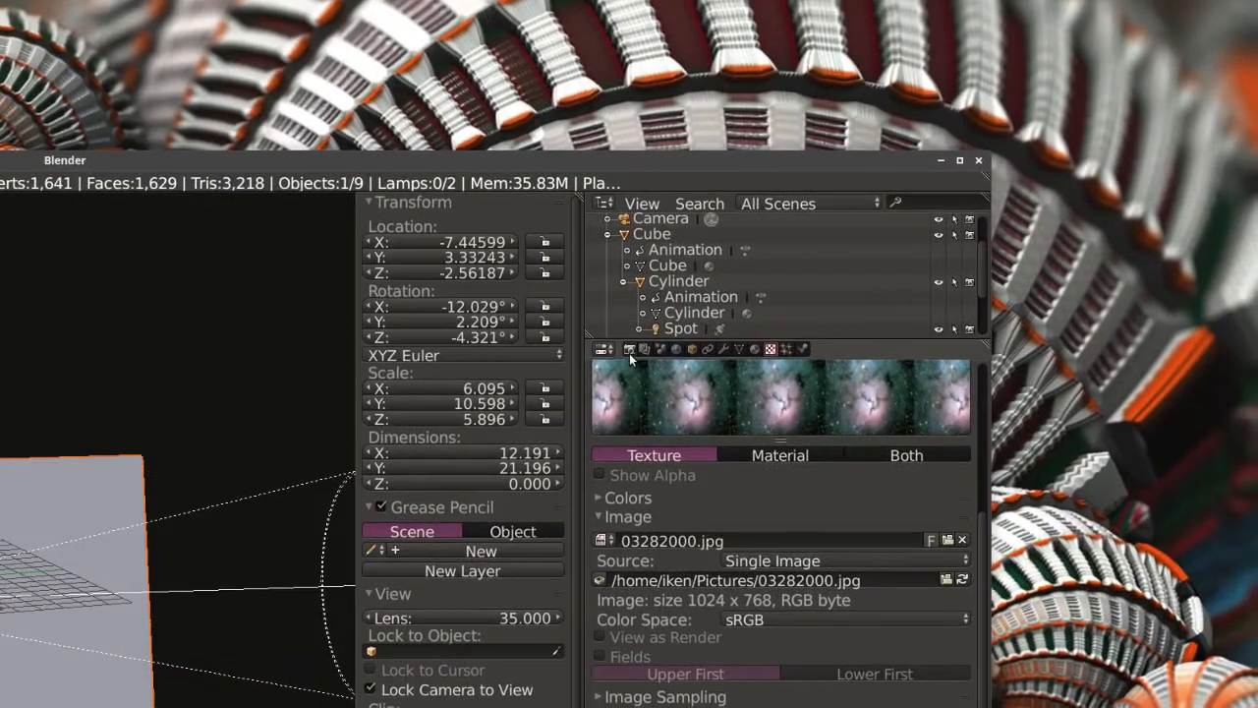
Open the render settings and set the resolution to 1080 px in X and 760 px in Y.
left_click(633, 336)
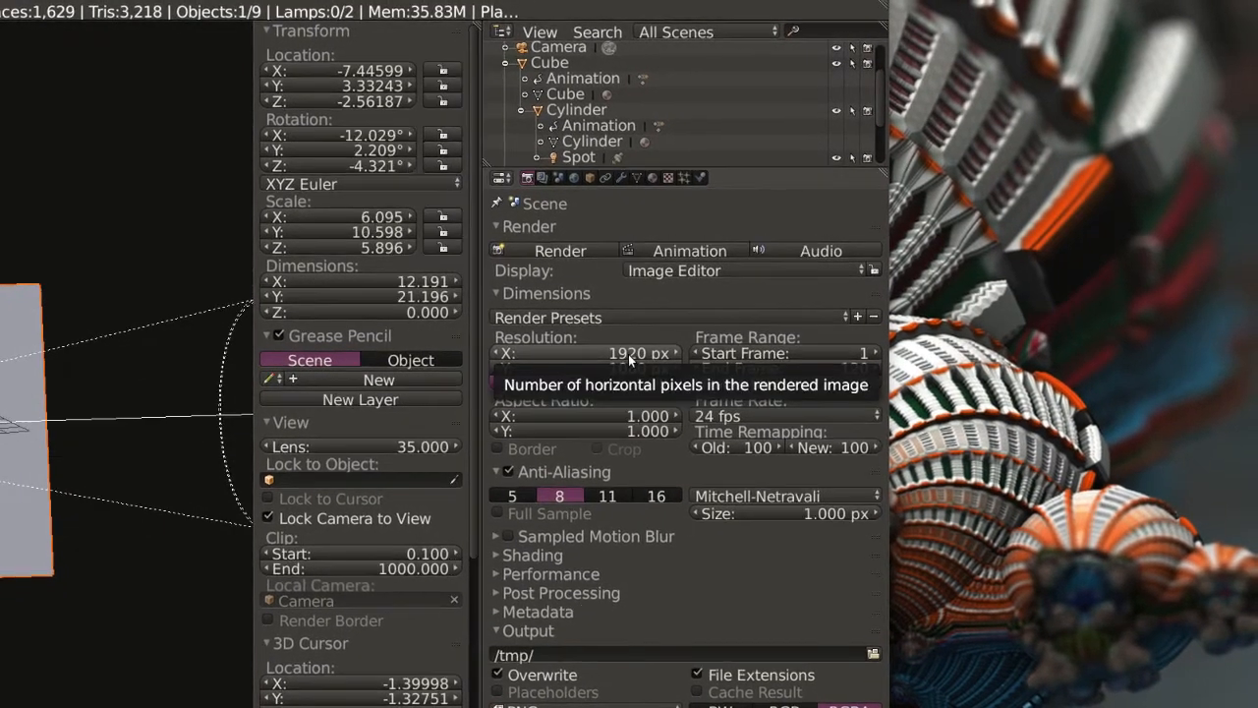
left_click(630, 356)
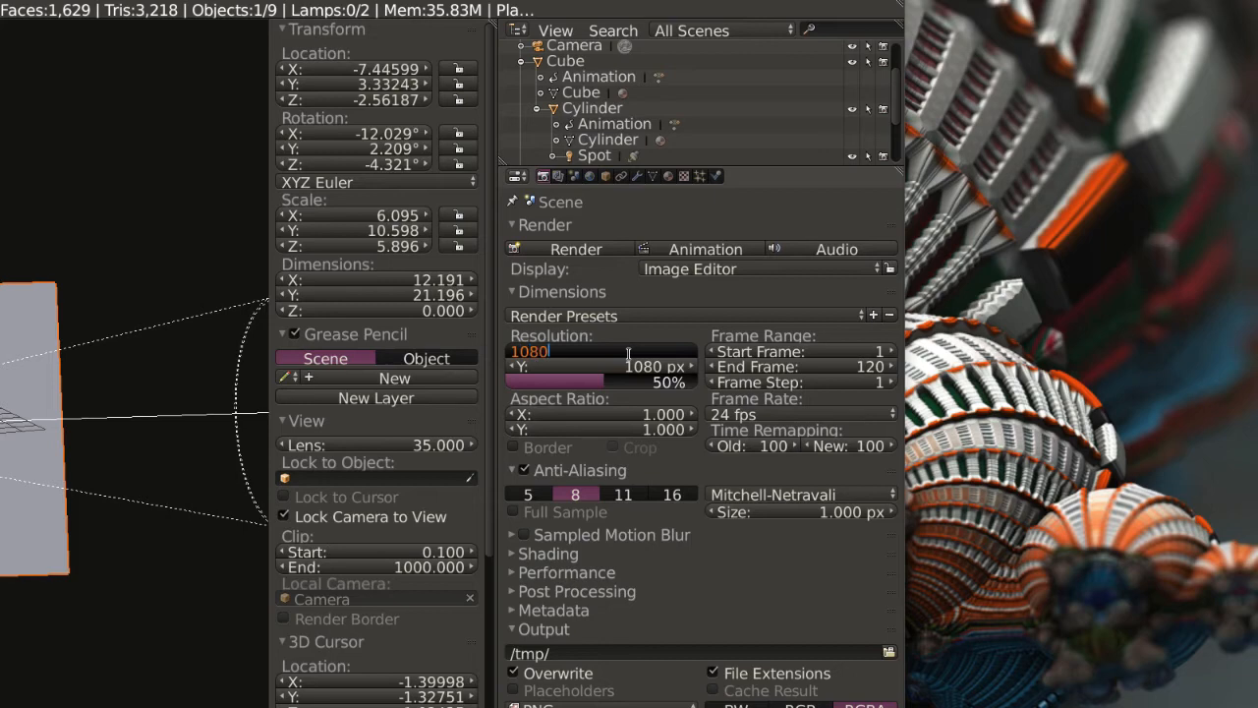
type("1080")
key("Return")
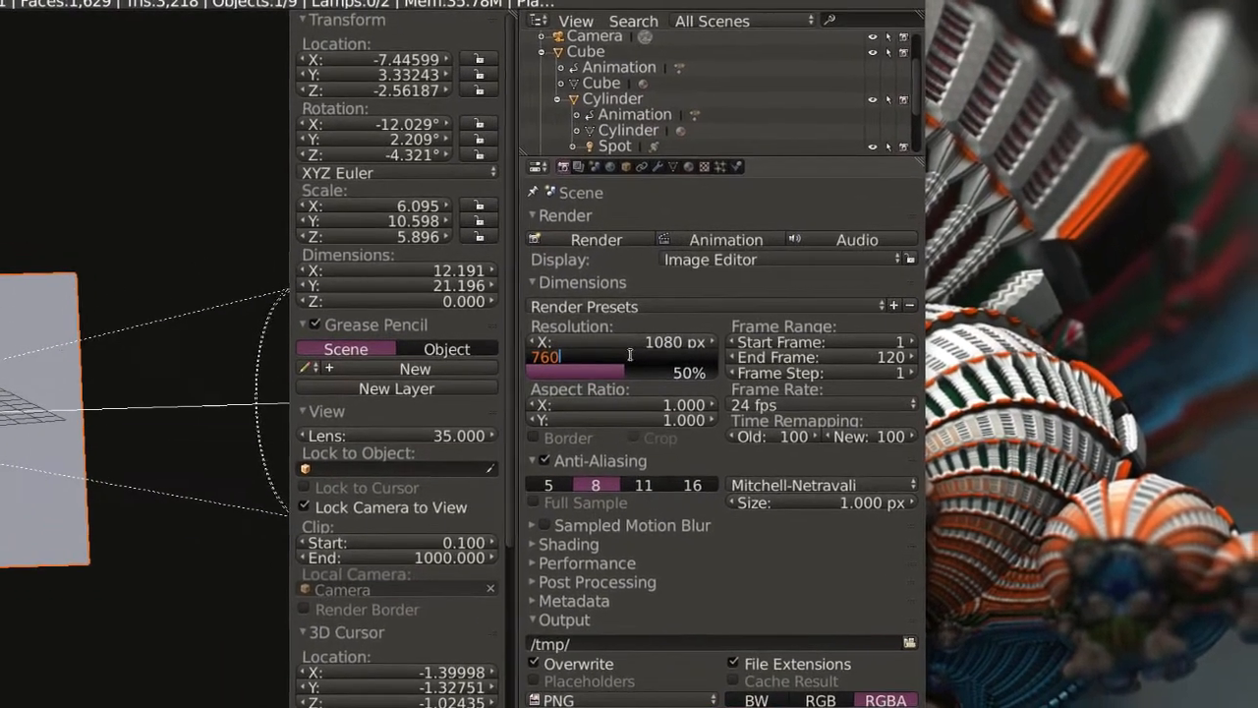
key("Return")
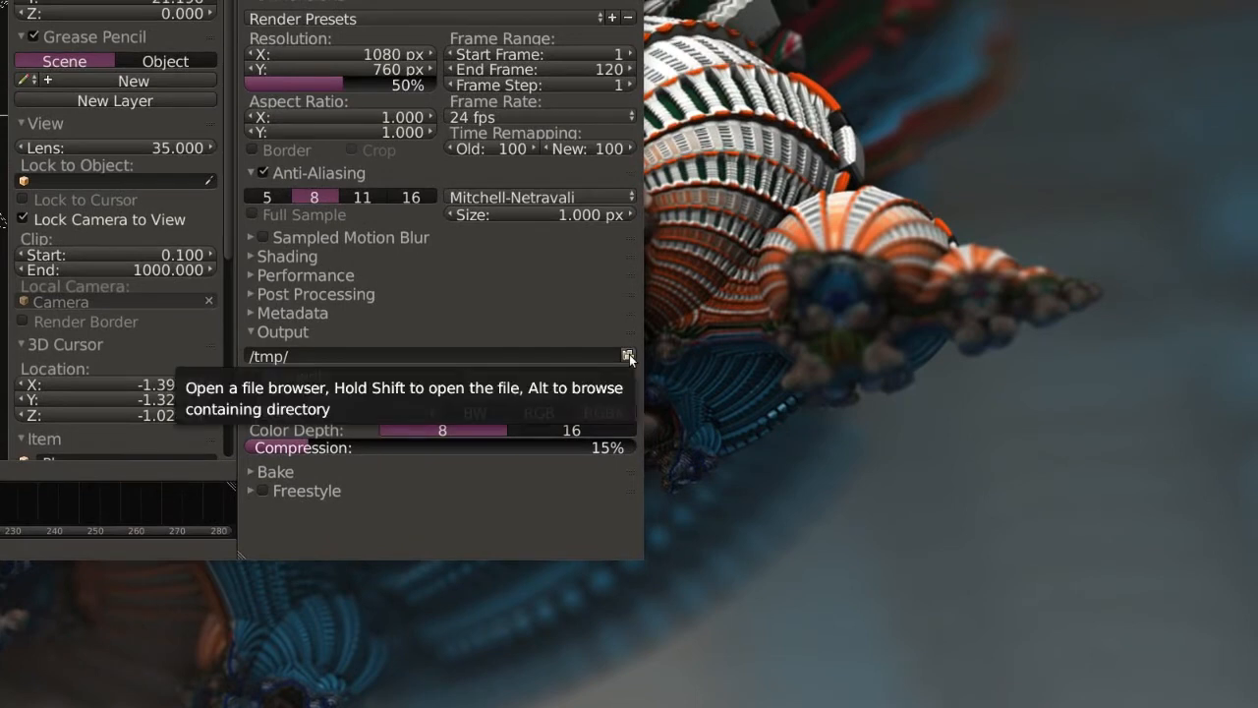
Turn off automatic file extensions and set the render output to Blender_demo_part3.mpeg in the Documents folder.
left_click(629, 358)
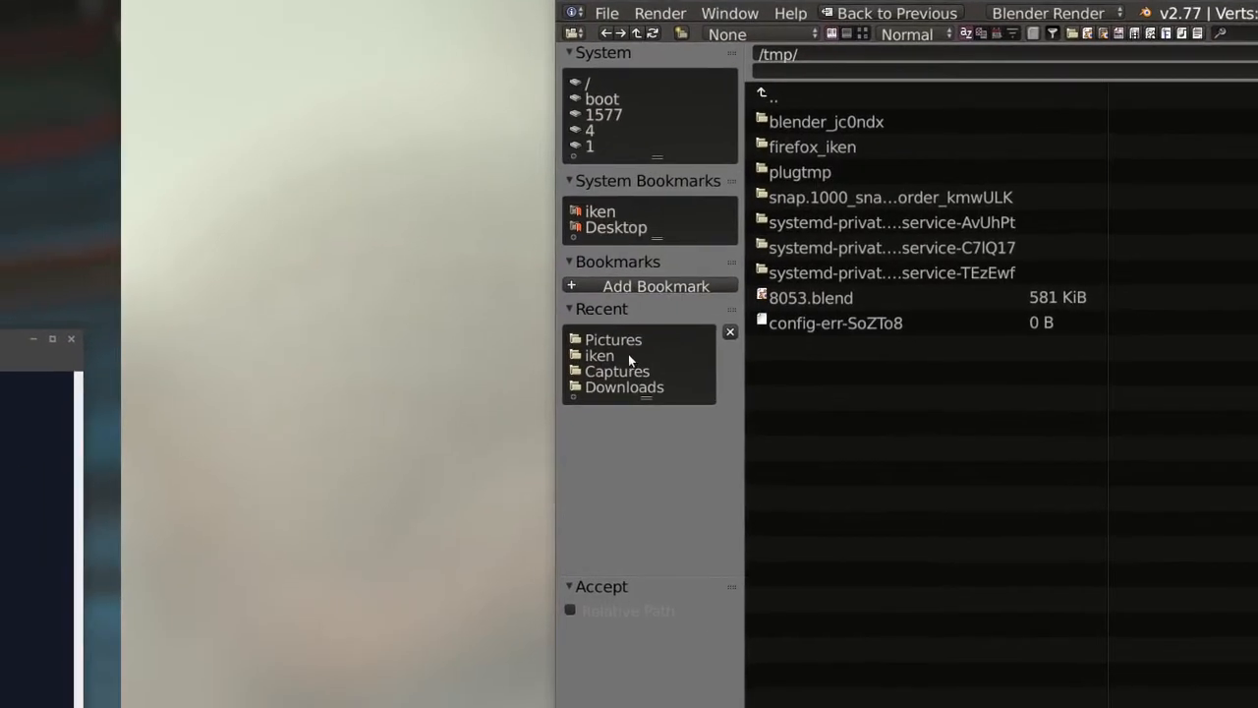
left_click(631, 361)
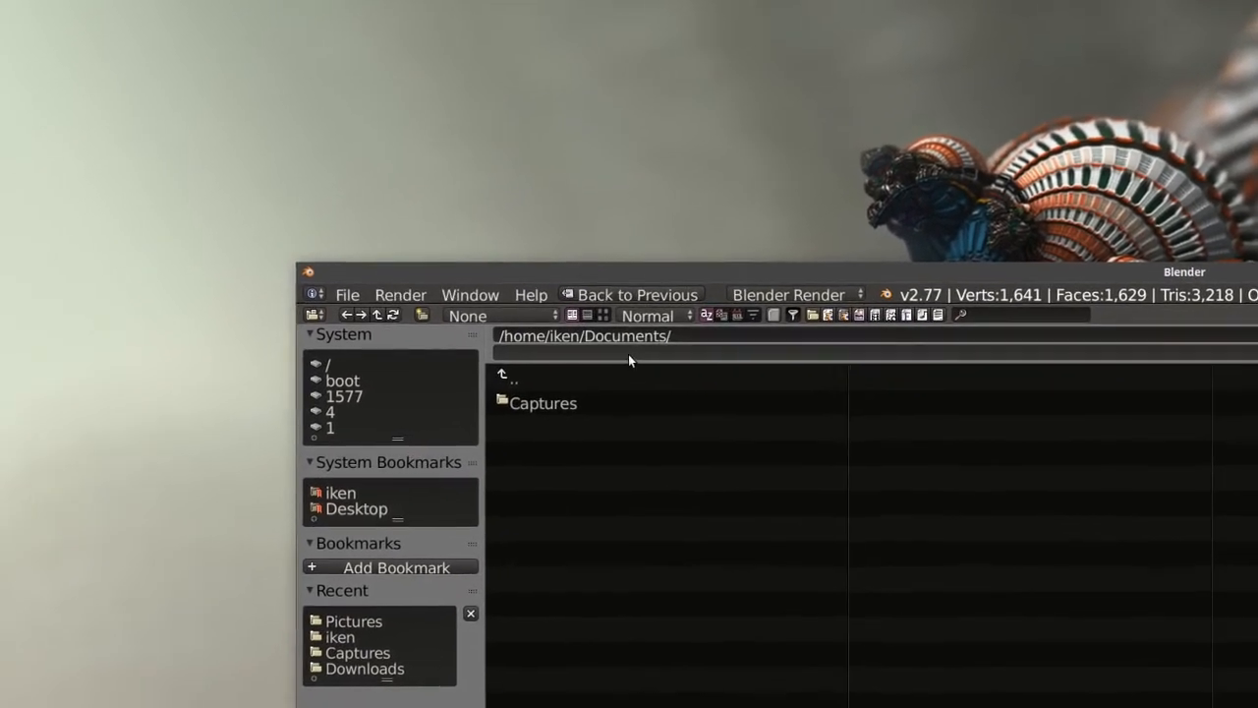
left_click(554, 368)
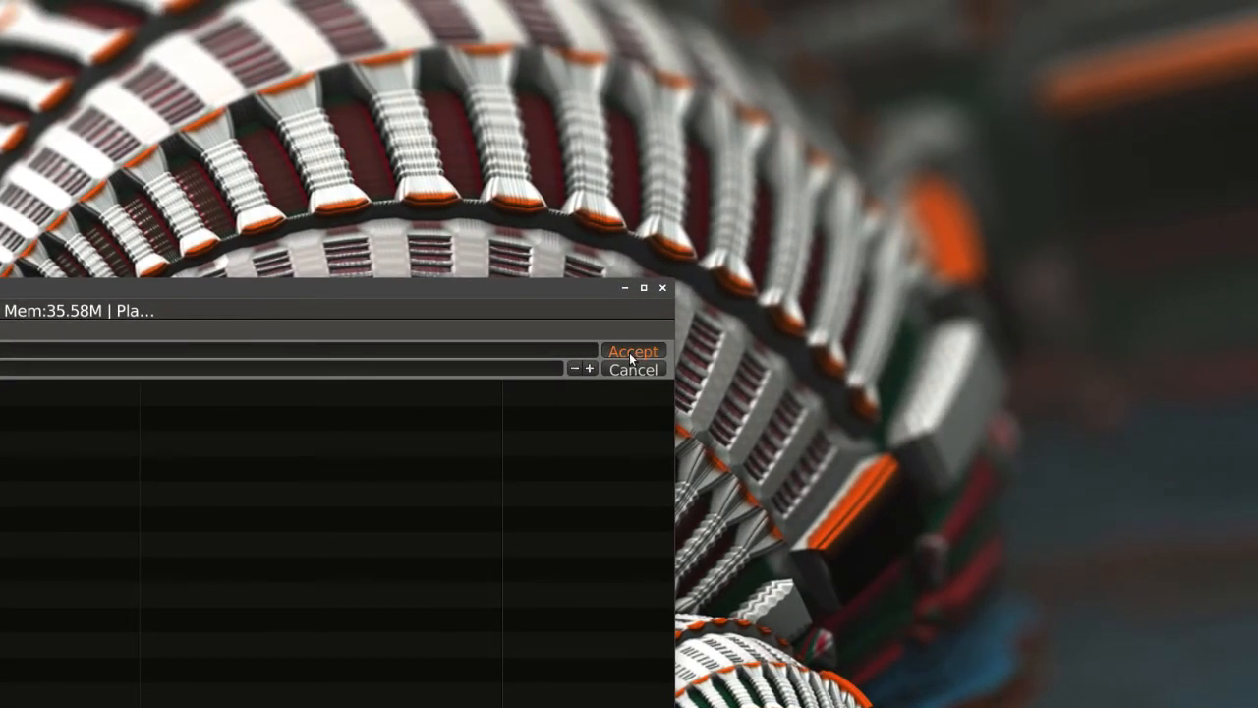
left_click(630, 352)
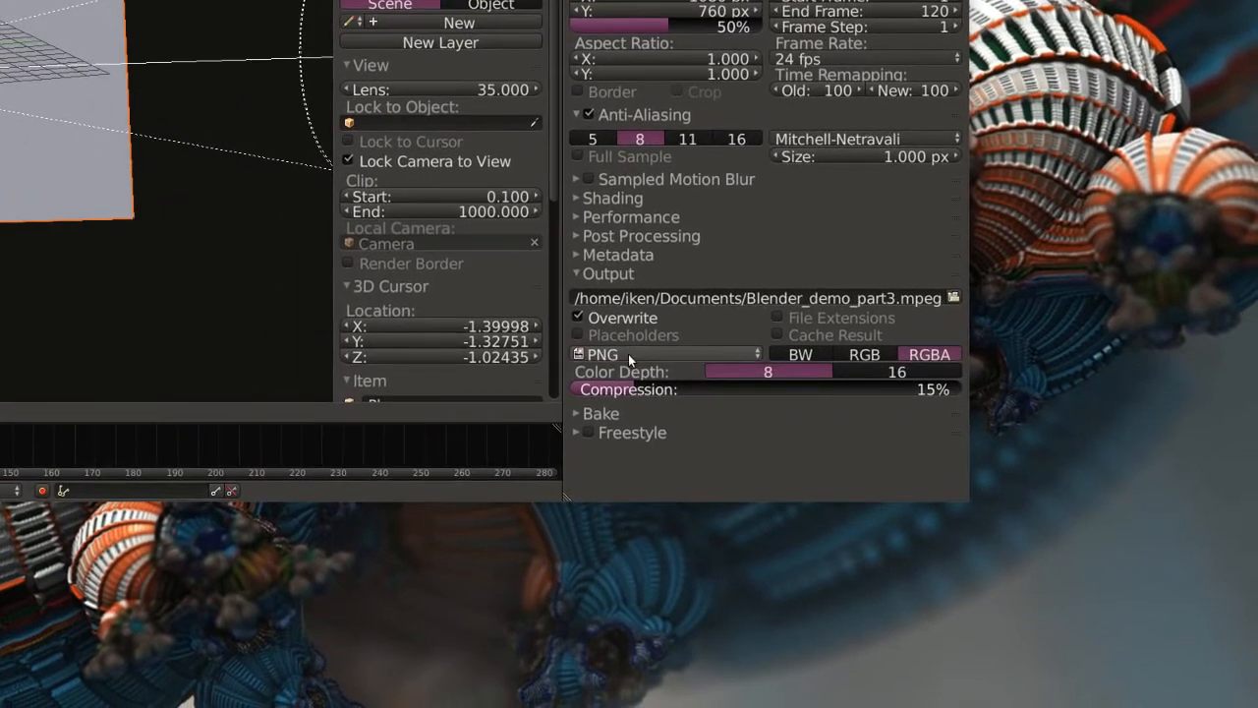
Set the output file format to MPEG and start rendering the animation.
left_click(630, 356)
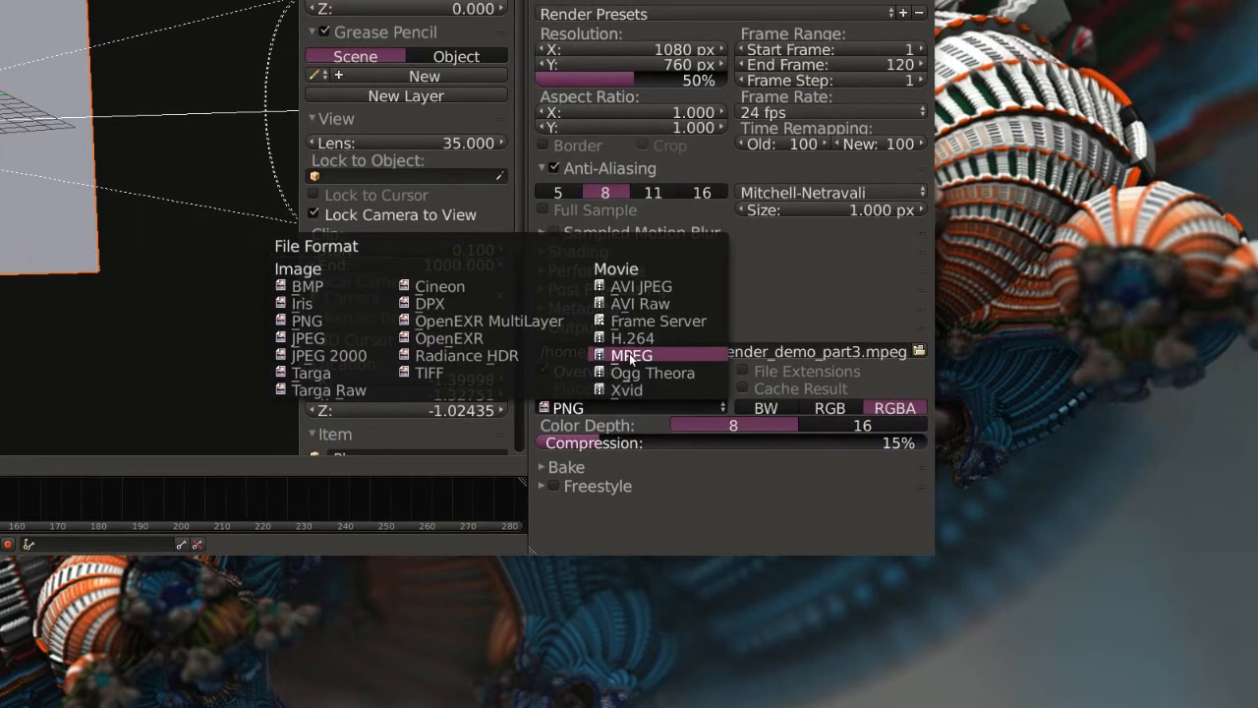
left_click(631, 356)
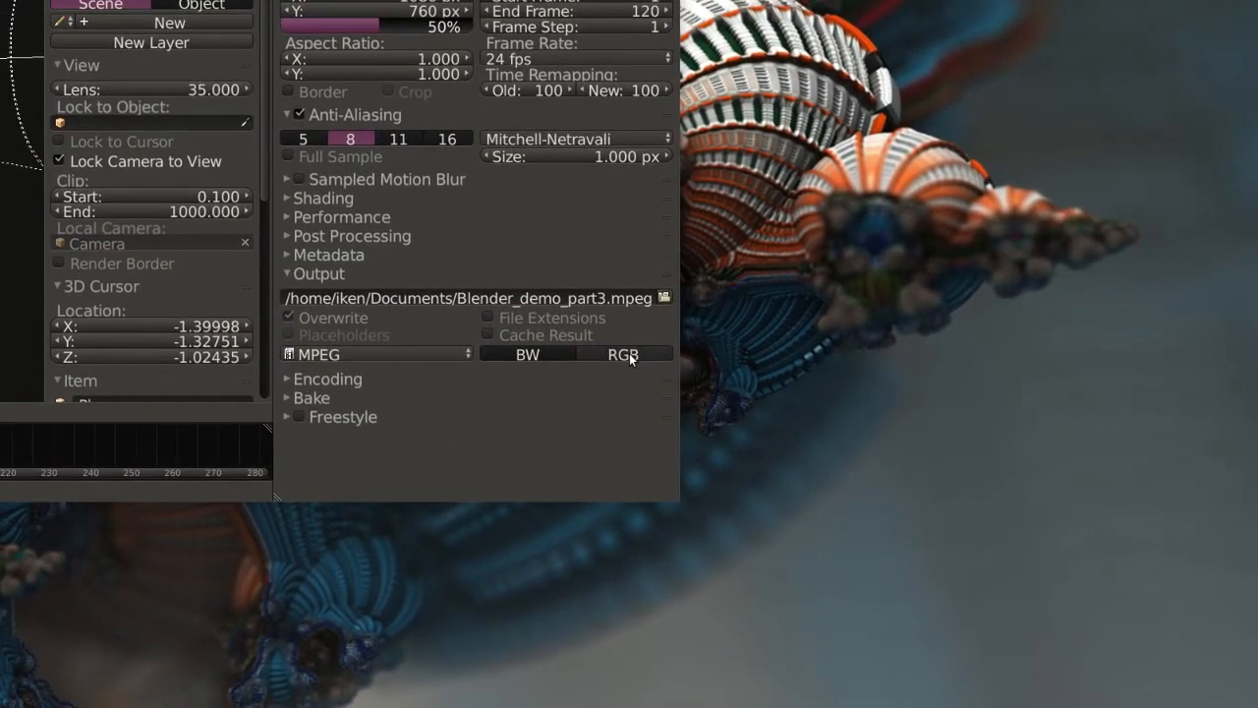
left_click(826, 352)
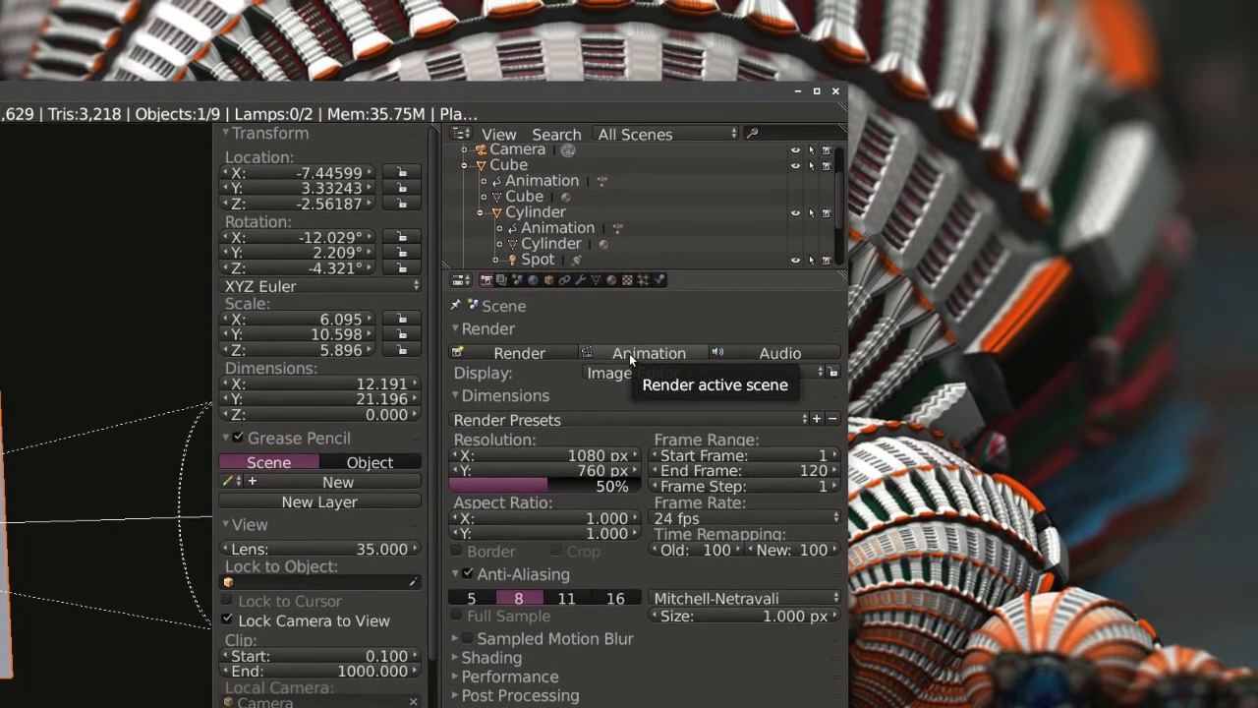
left_click(730, 330)
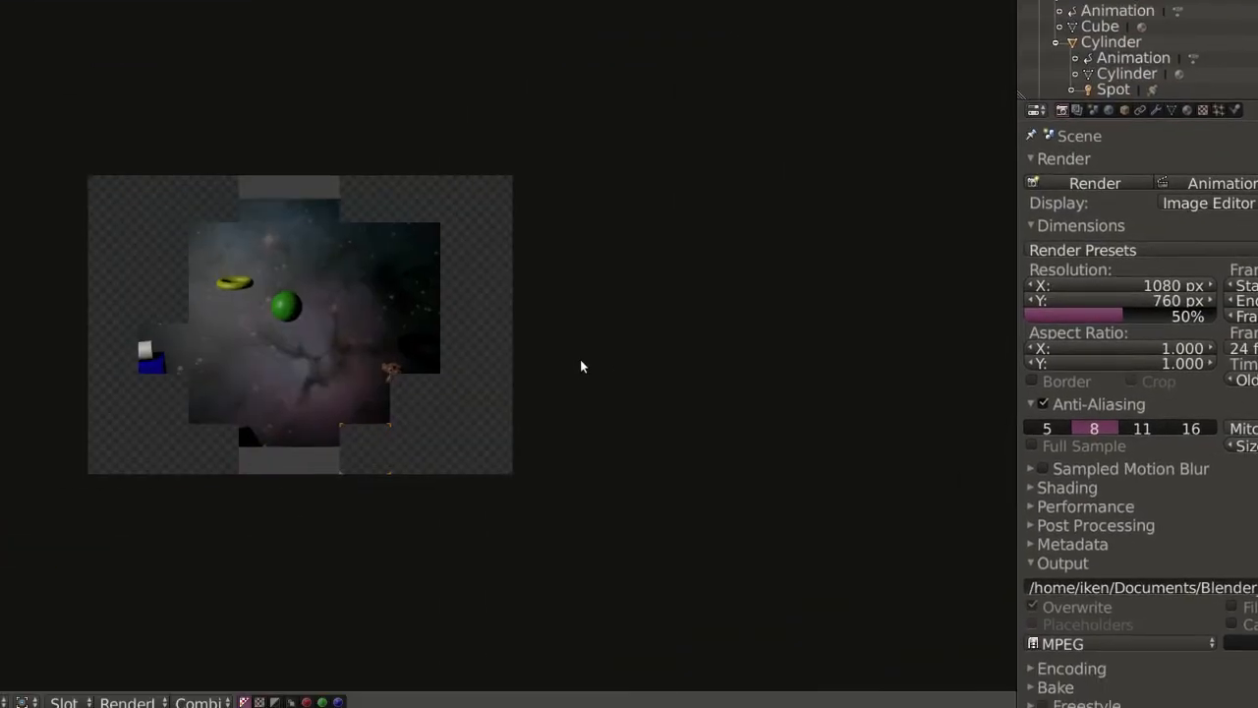